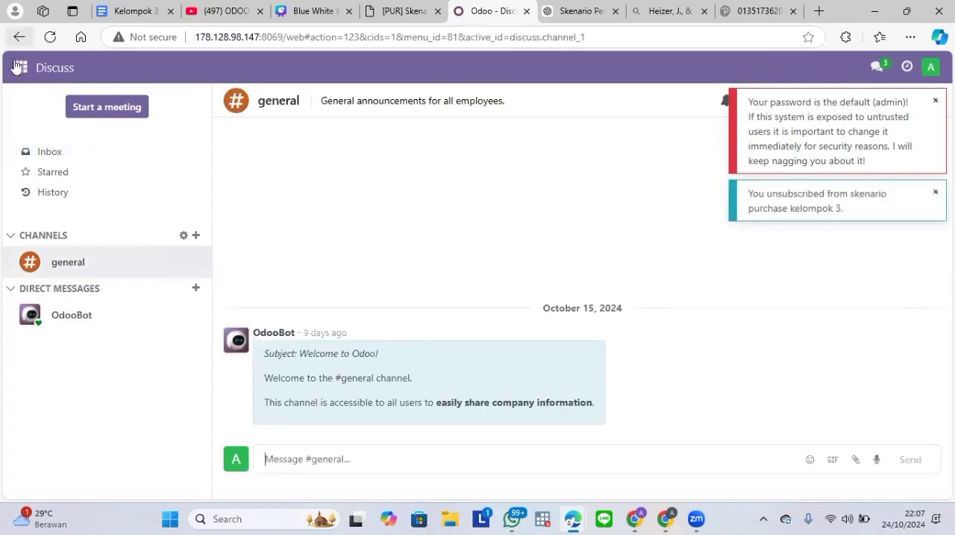
Step: Activate the developer mode from the general settings
left_click(20, 67)
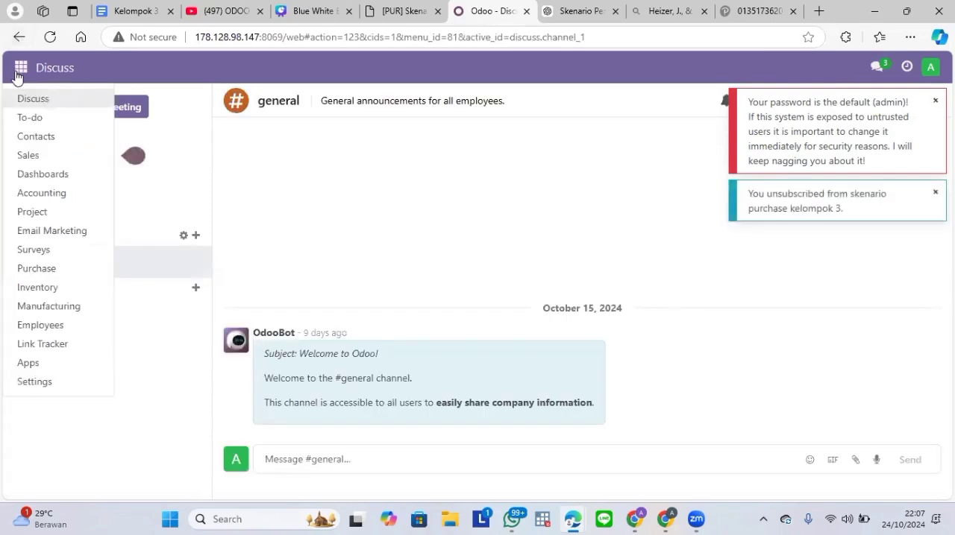
left_click(62, 384)
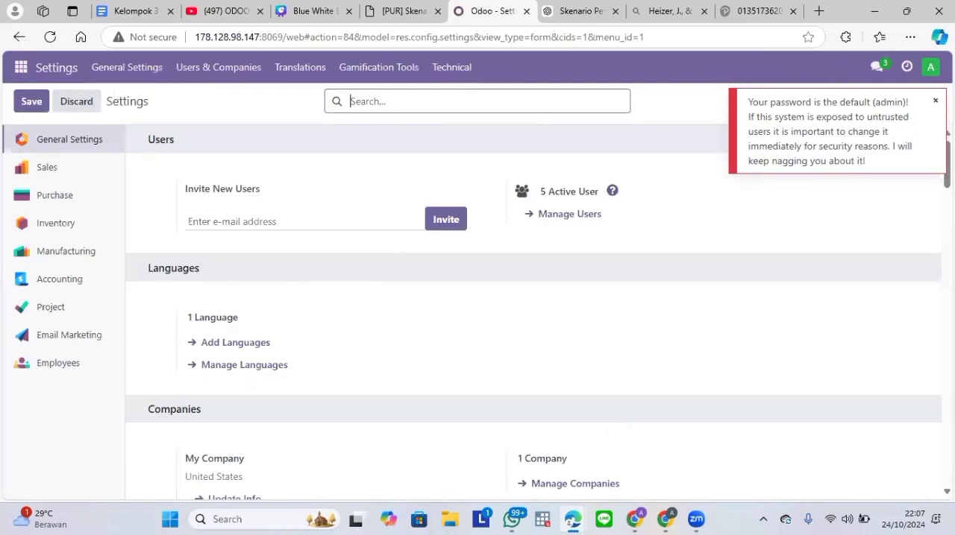
left_click_drag(945, 160, 919, 457)
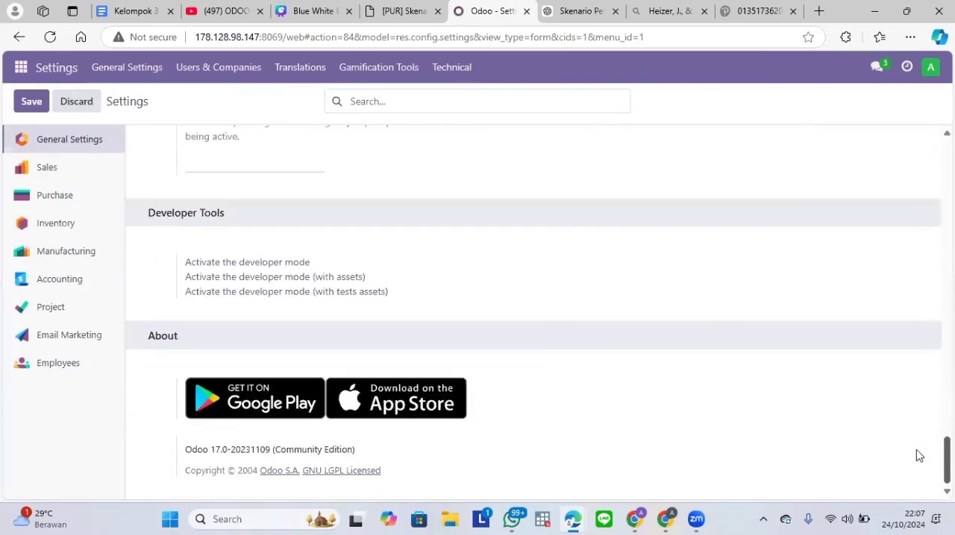
left_click(285, 263)
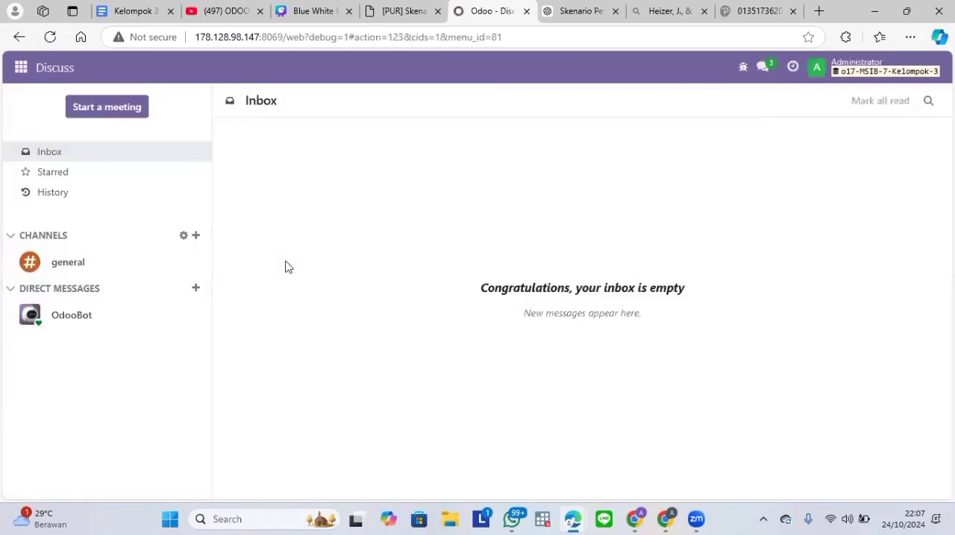
Step: Open the list of users in the settings
left_click(12, 70)
left_click(12, 69)
left_click(21, 68)
left_click(35, 382)
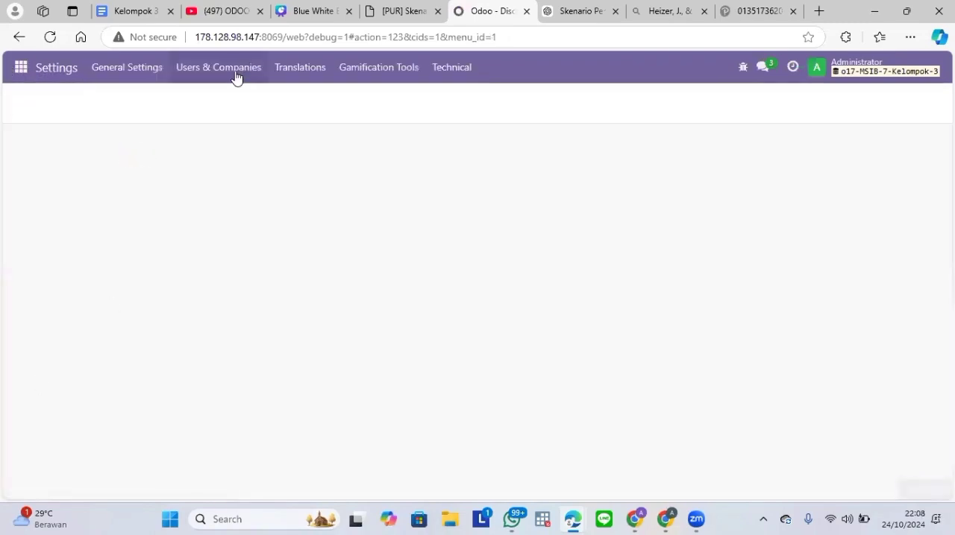
left_click(233, 72)
left_click(241, 102)
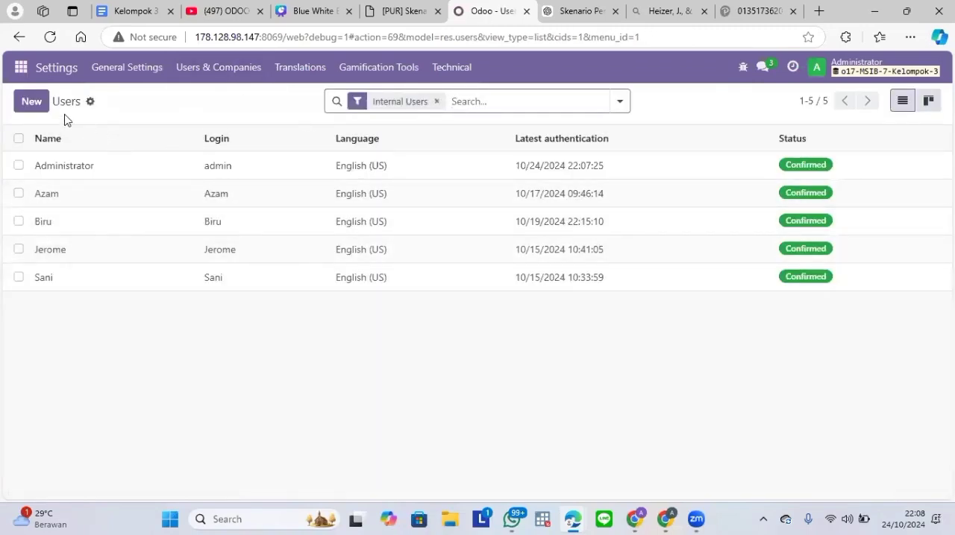
Step: Start a new internal user for the IT administrator, entering the user's name and login in the email field
left_click(32, 105)
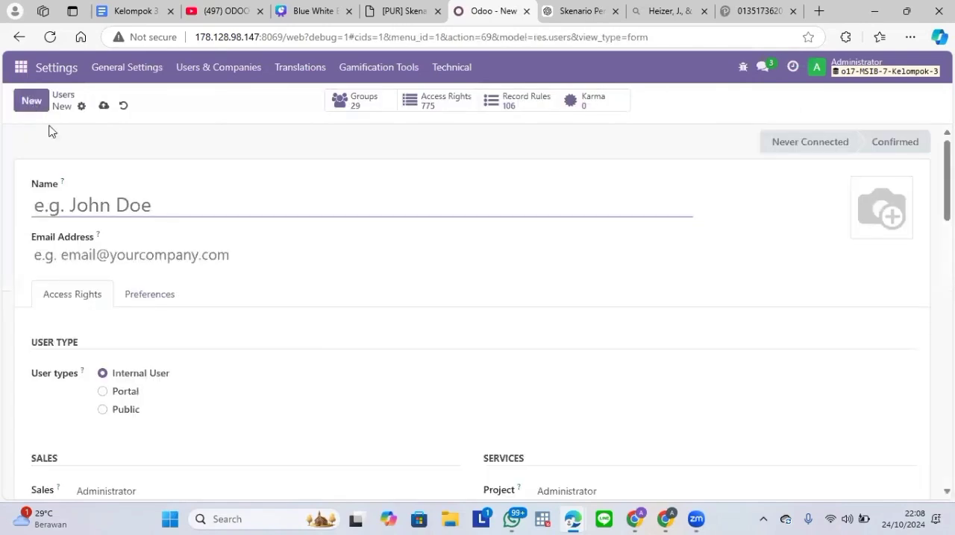
left_click(99, 207)
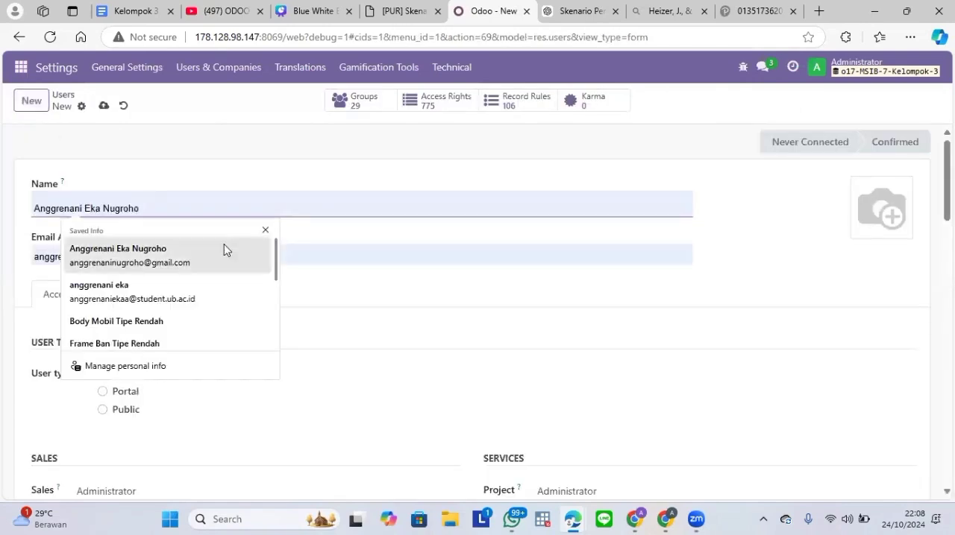
type("C")
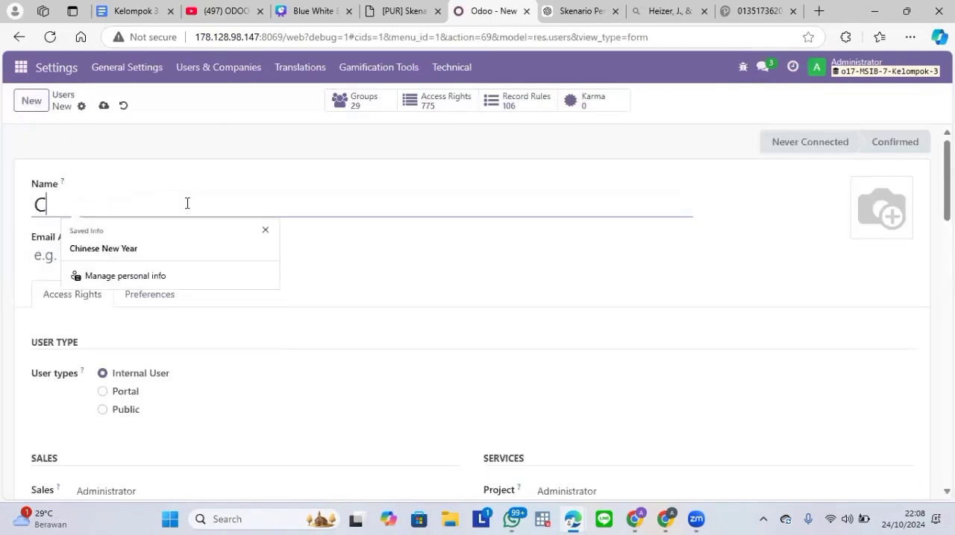
type("P196-Mitchell A")
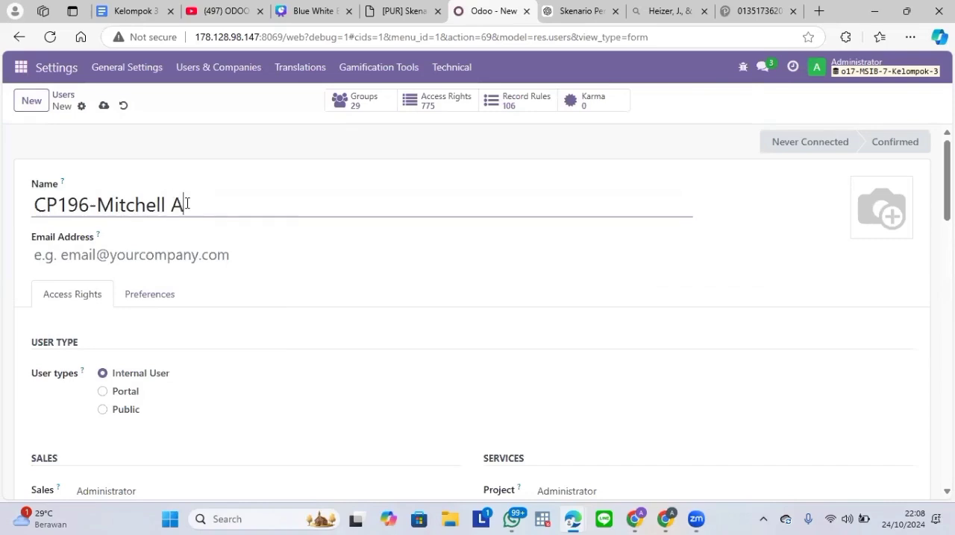
type("dmin")
left_click(170, 254)
type("admin-03")
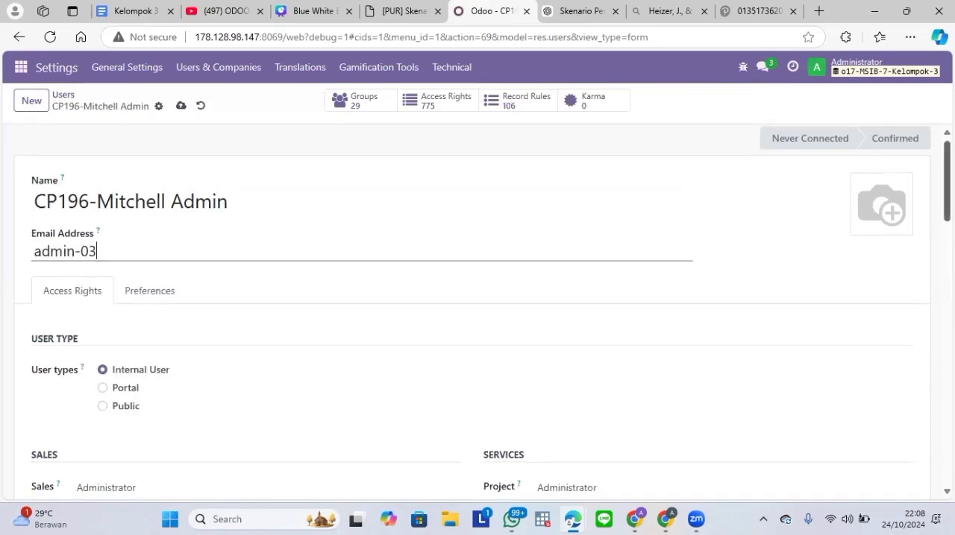
Step: Check the IT user's access rights against the Access Right sheet of Modul Skenario Purchase and save the user
scroll(524, 290, "down", 3)
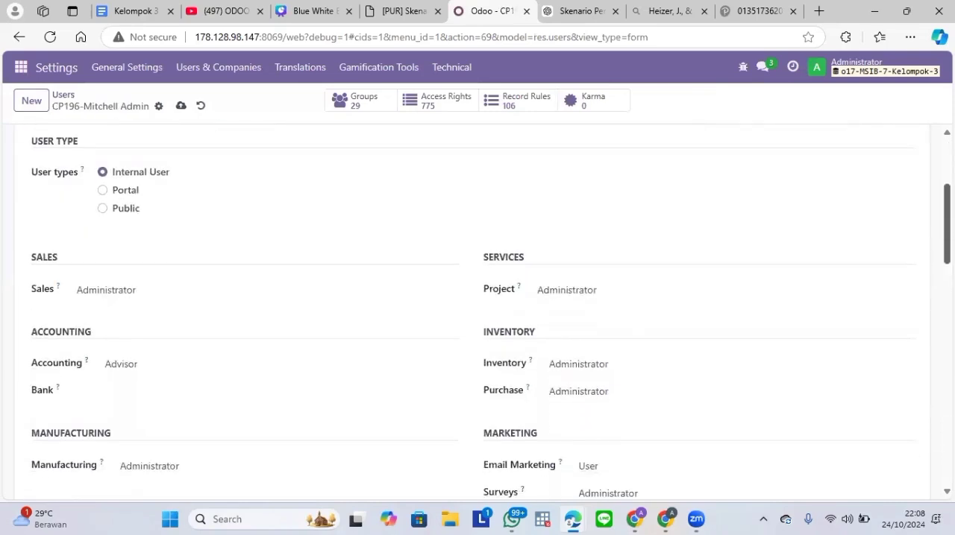
scroll(477, 314, "down", 3)
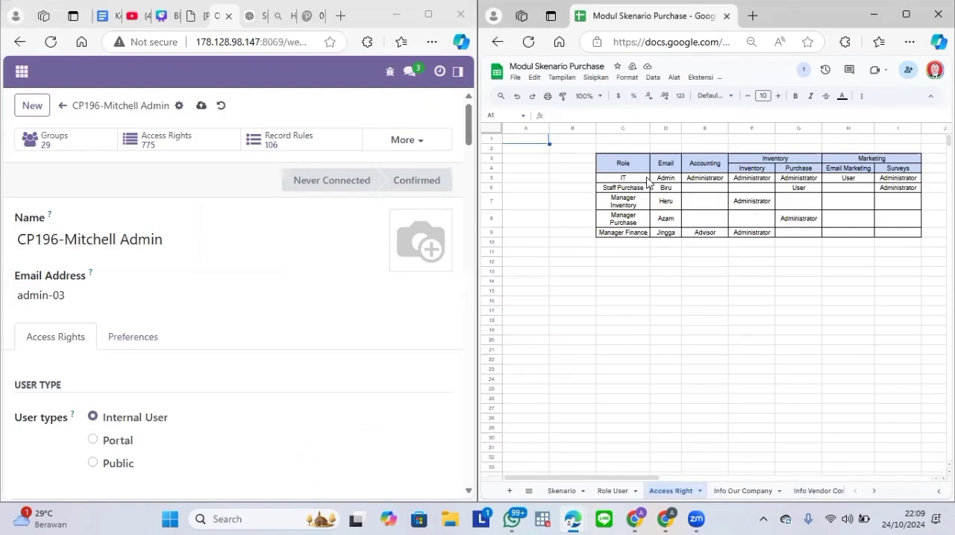
scroll(447, 167, "down", 5)
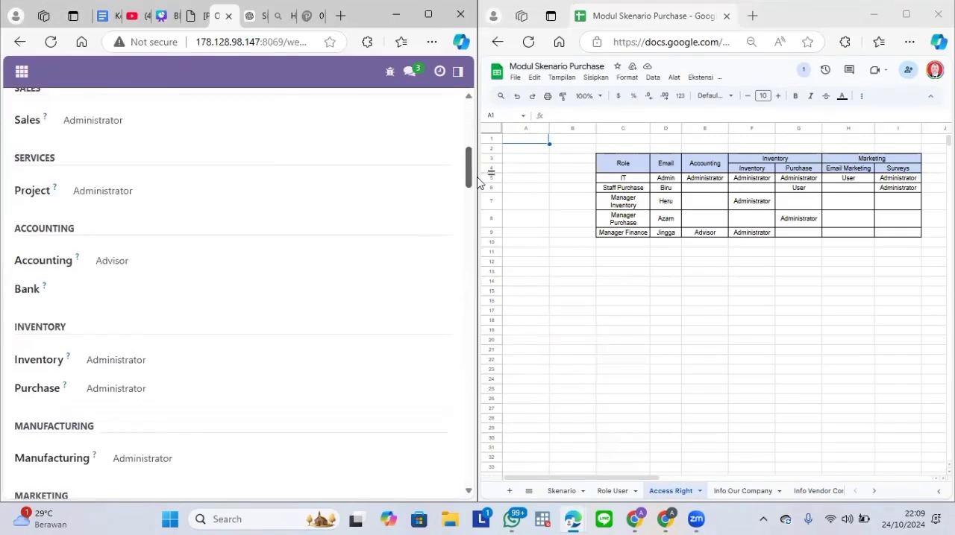
scroll(283, 224, "down", 2)
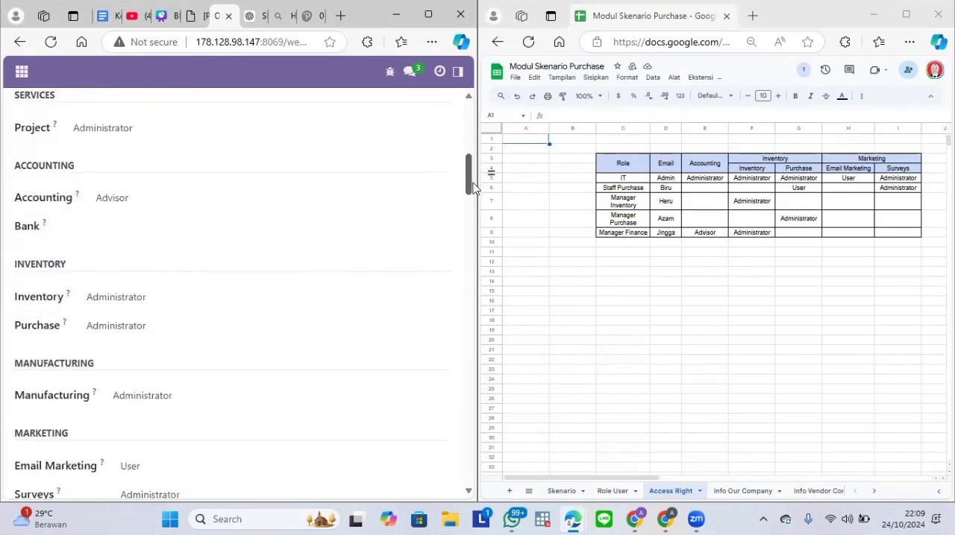
left_click(275, 203)
left_click(233, 193)
left_click_drag(467, 170, 477, 131)
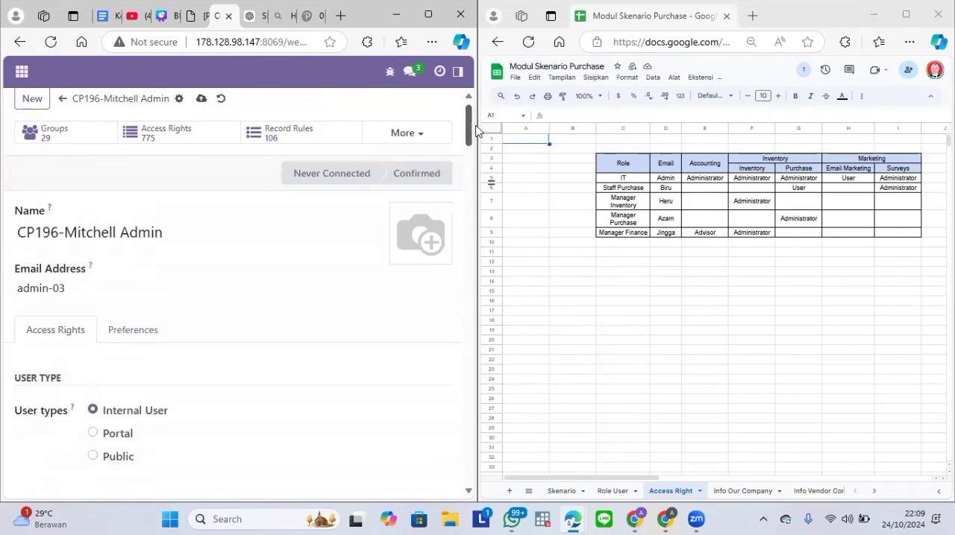
left_click(200, 99)
Step: Start a new user for the Staff Purchase role, consulting the Role User sheet and entering the user's name and email login
left_click(35, 101)
left_click(92, 237)
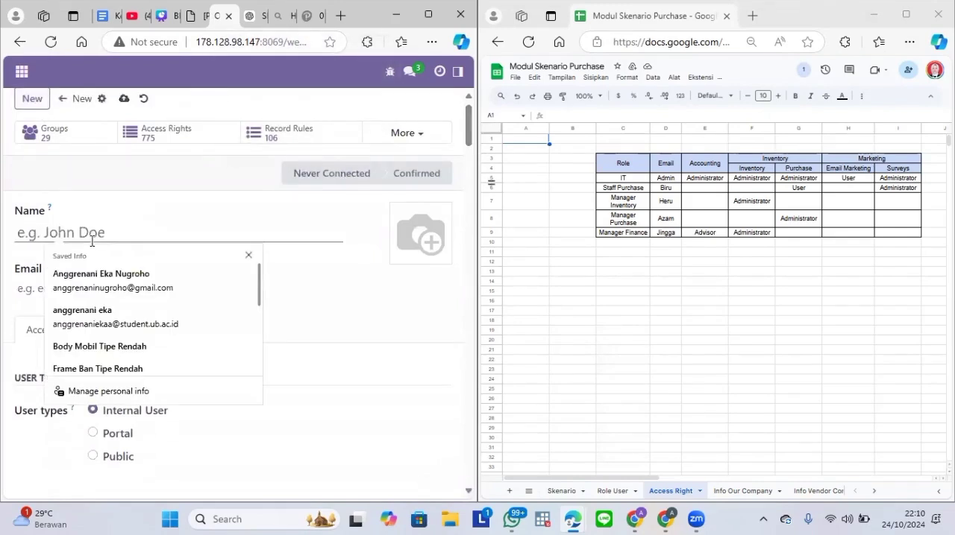
left_click(613, 490)
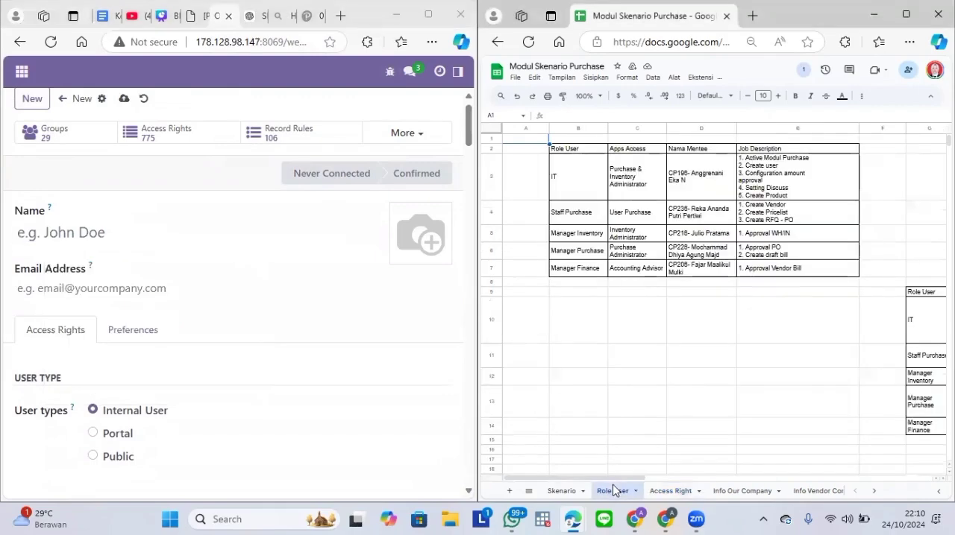
left_click(675, 492)
left_click(123, 228)
key("Caps_Lock")
type("CP23")
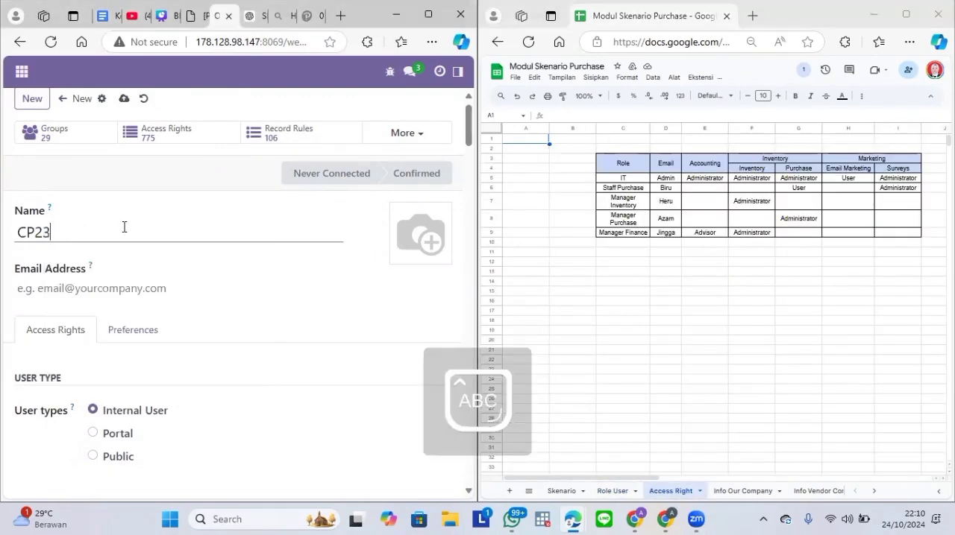
type("6-B")
key("Caps_Lock")
type("iru")
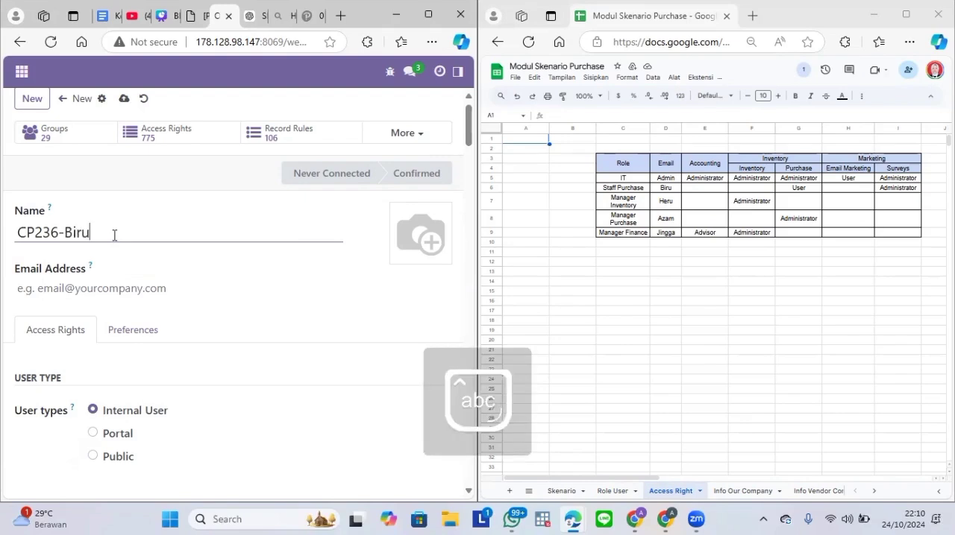
left_click(84, 285)
type("Biru-03")
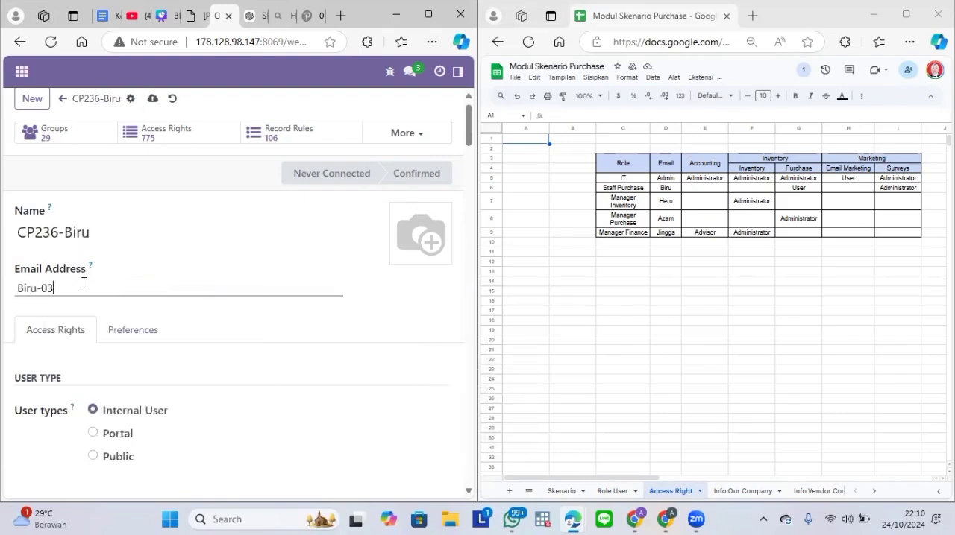
Step: Remove the Staff Purchase user's Sales, Project and Accounting access by setting all three to blank
left_click_drag(468, 126, 469, 170)
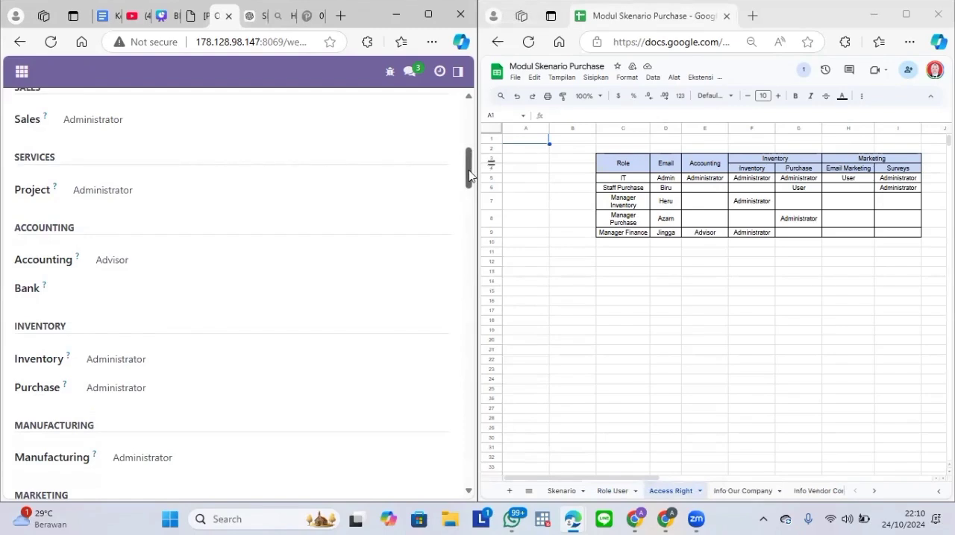
left_click_drag(469, 166, 469, 150)
left_click(317, 276)
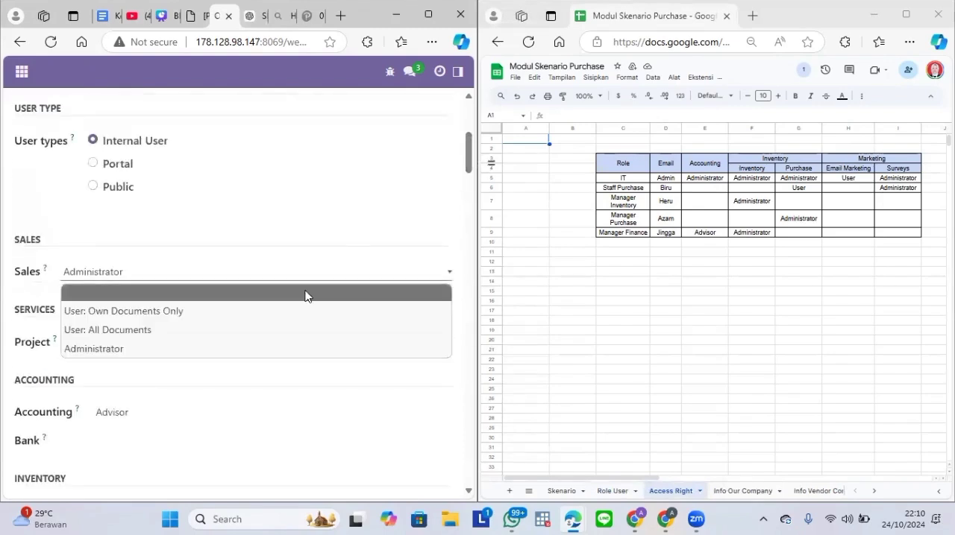
left_click(306, 292)
left_click(234, 340)
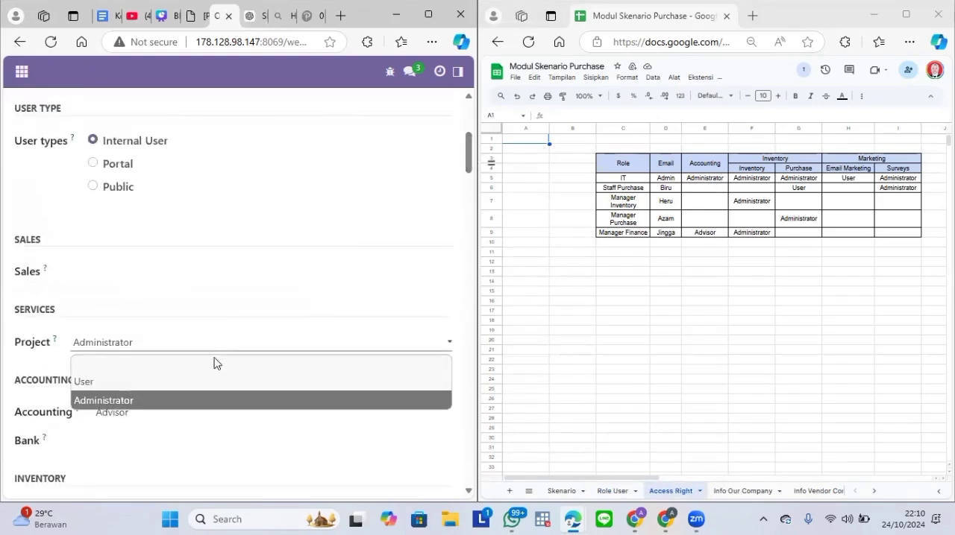
left_click(212, 365)
left_click_drag(465, 167, 456, 184)
left_click(313, 237)
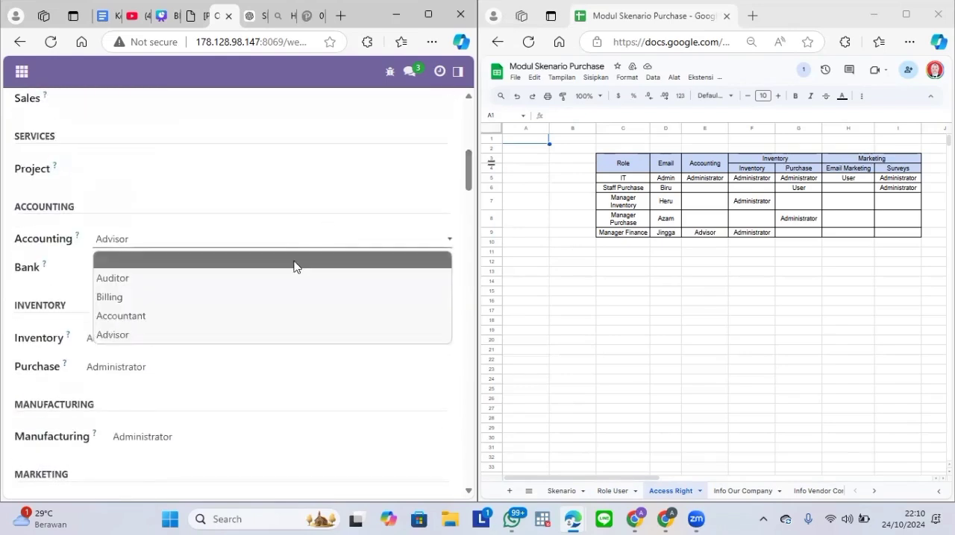
left_click(294, 261)
Step: Set the Staff Purchase user's Inventory access to blank and the Purchase access to User
left_click(204, 337)
left_click(141, 364)
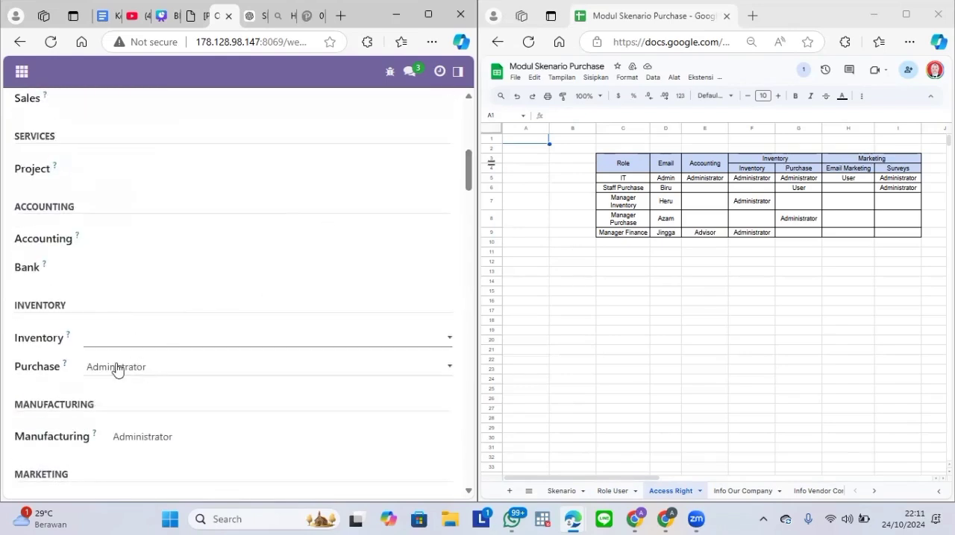
left_click(117, 367)
left_click(110, 408)
Step: Remove the Staff Purchase user's Manufacturing, Email Marketing and Employees access by setting them to blank
left_click_drag(467, 165, 460, 186)
left_click(286, 222)
left_click(264, 243)
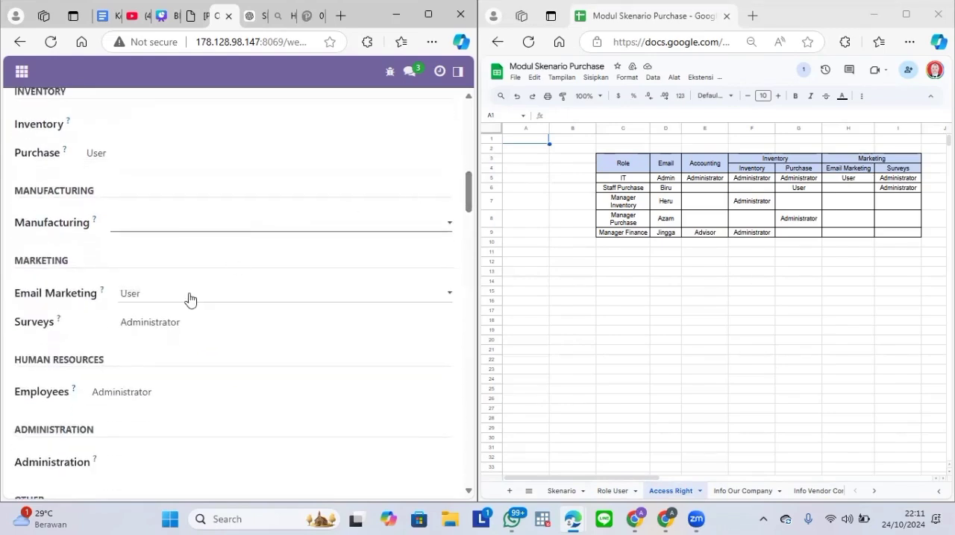
left_click(187, 295)
left_click(184, 308)
left_click_drag(469, 203, 463, 220)
left_click(326, 235)
left_click(269, 255)
Step: Review the remaining technical and extra rights and save the Staff Purchase user
scroll(470, 381, "down", 15)
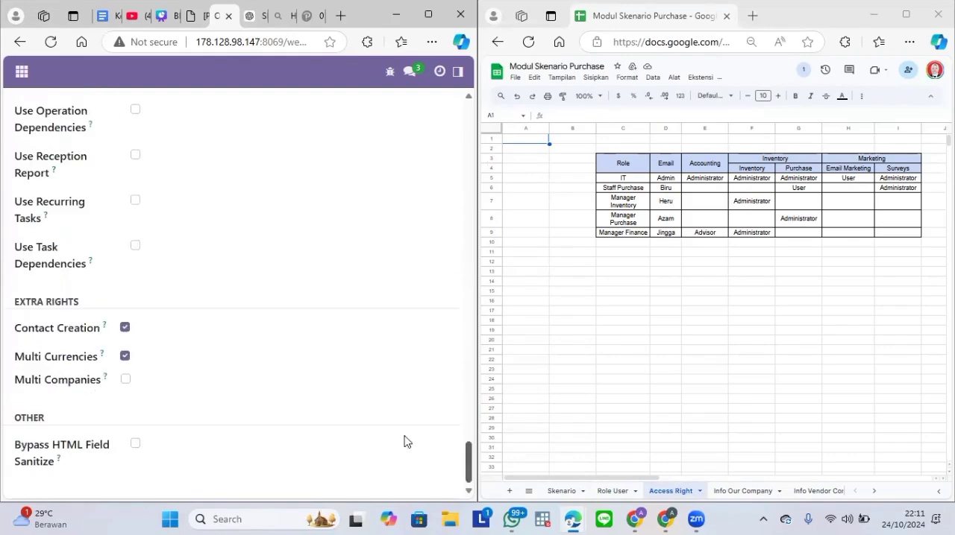
scroll(470, 381, "up", 1)
scroll(470, 381, "up", 15)
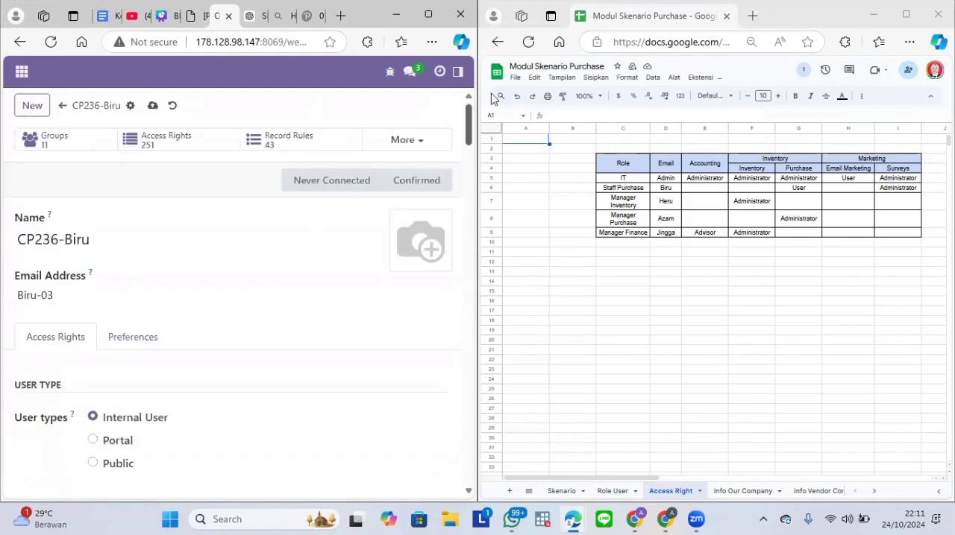
left_click(153, 108)
Step: Start a new user for the Manager Inventory role, consulting the Role User sheet and entering the user's name and email login
left_click(32, 105)
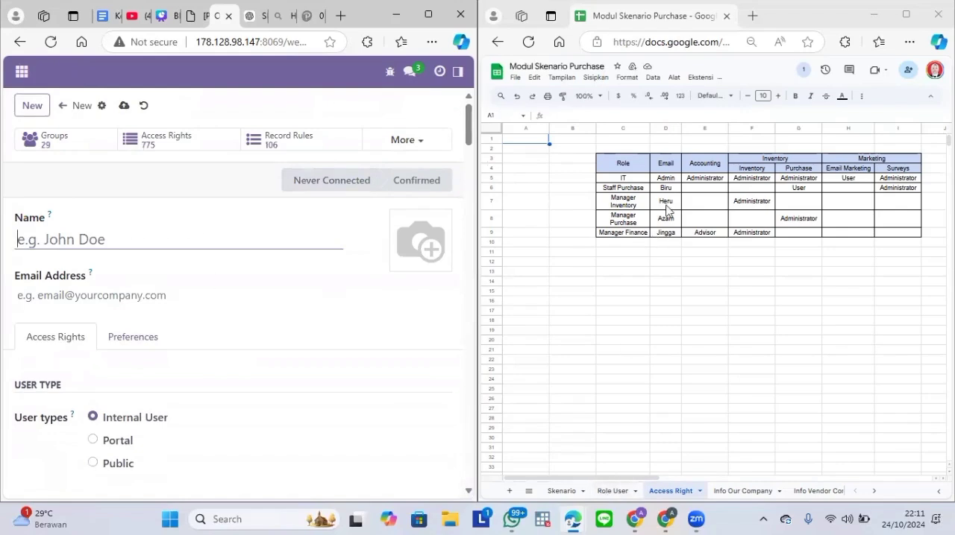
left_click(618, 491)
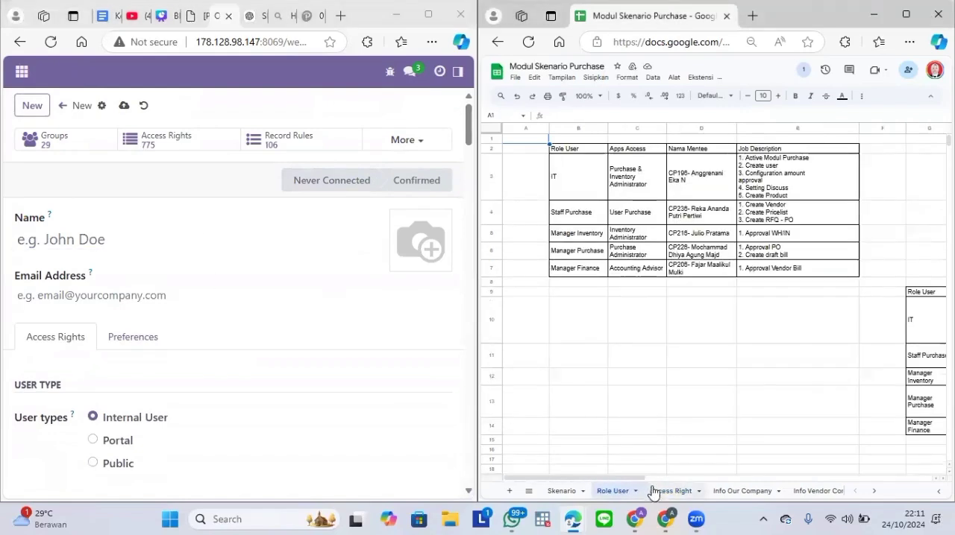
left_click(667, 491)
left_click(159, 235)
key("Caps_Lock")
type("CP")
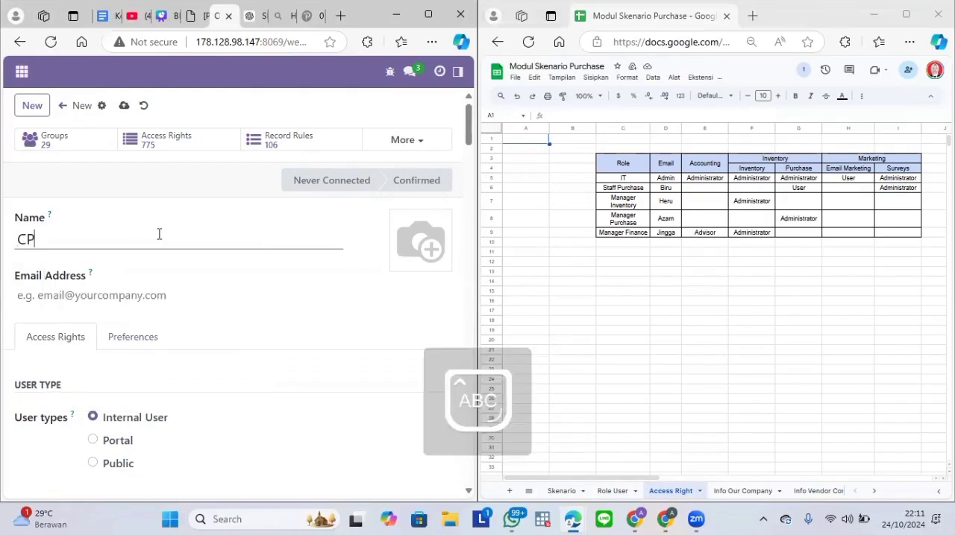
type("216-HERU")
key("BackSpace")
key("BackSpace")
key("BackSpace")
key("Caps_Lock")
type("eru")
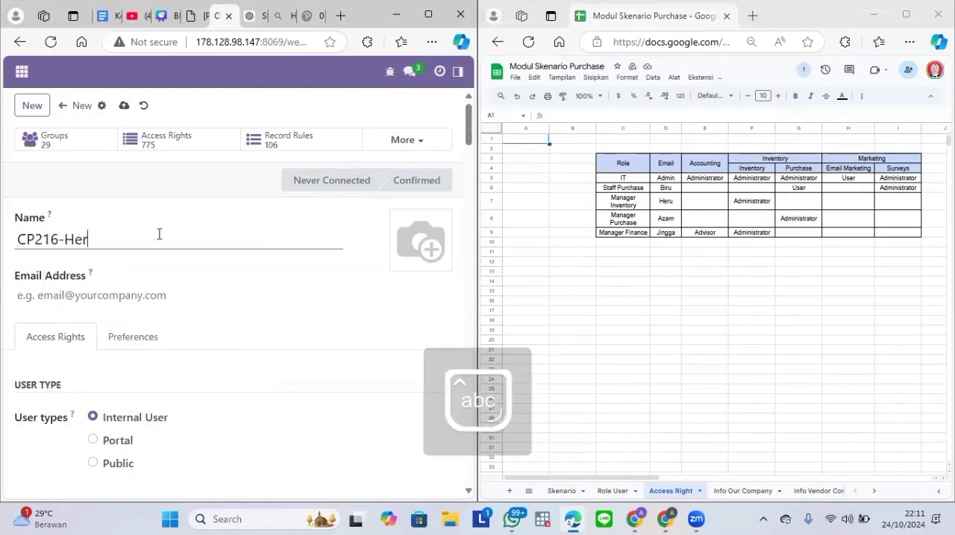
left_click(114, 296)
type("Heru")
scroll(291, 201, "down", 5)
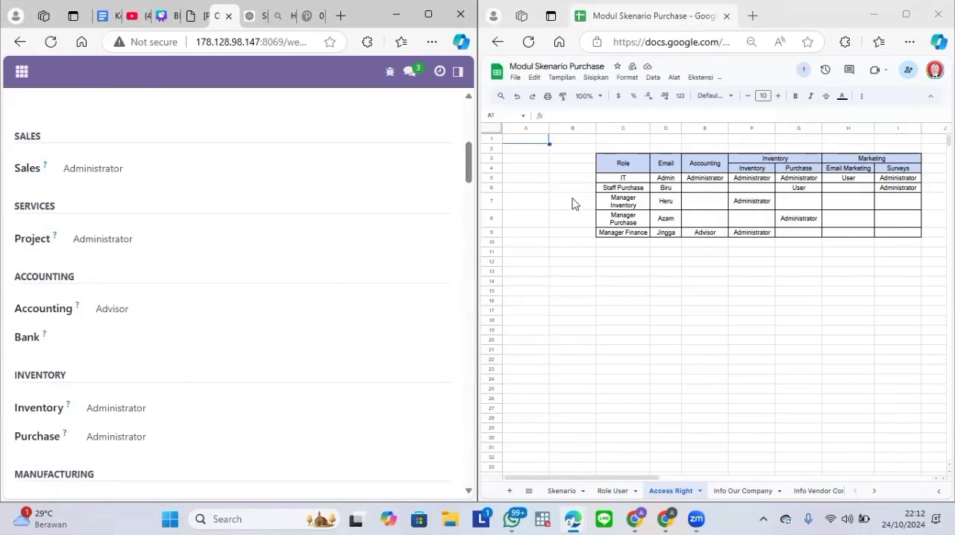
Step: Set the Manager Inventory user's Sales, Project and Accounting access to blank
left_click(411, 170)
left_click(378, 194)
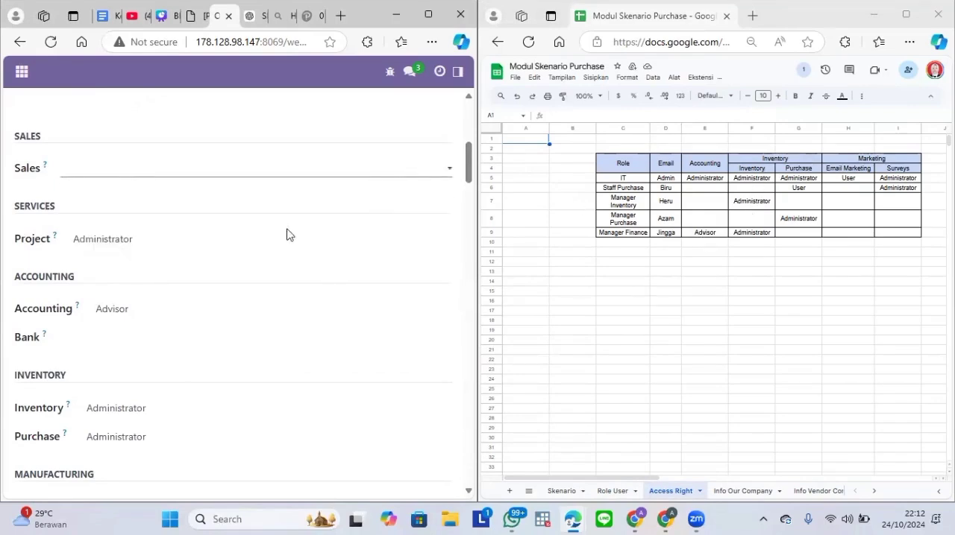
left_click(273, 245)
left_click(259, 266)
left_click(183, 310)
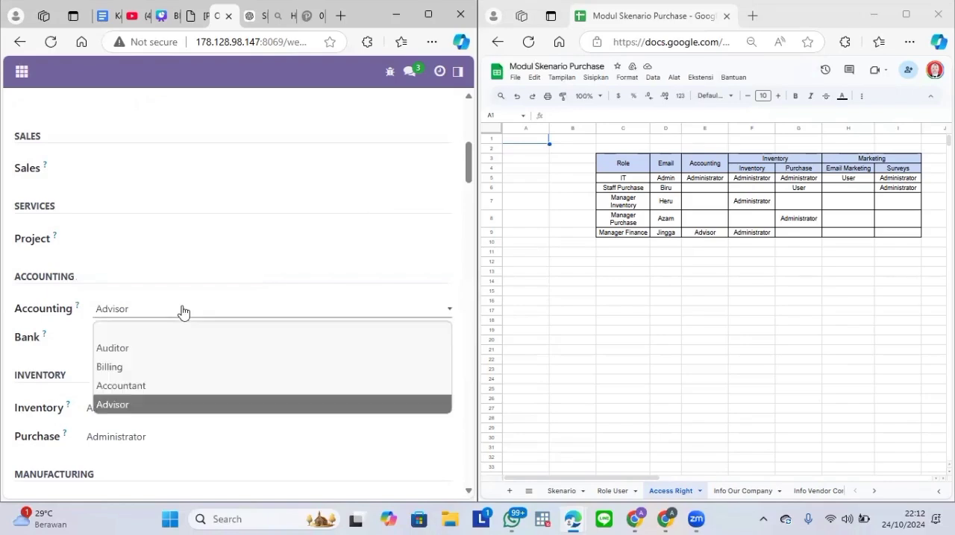
left_click(179, 329)
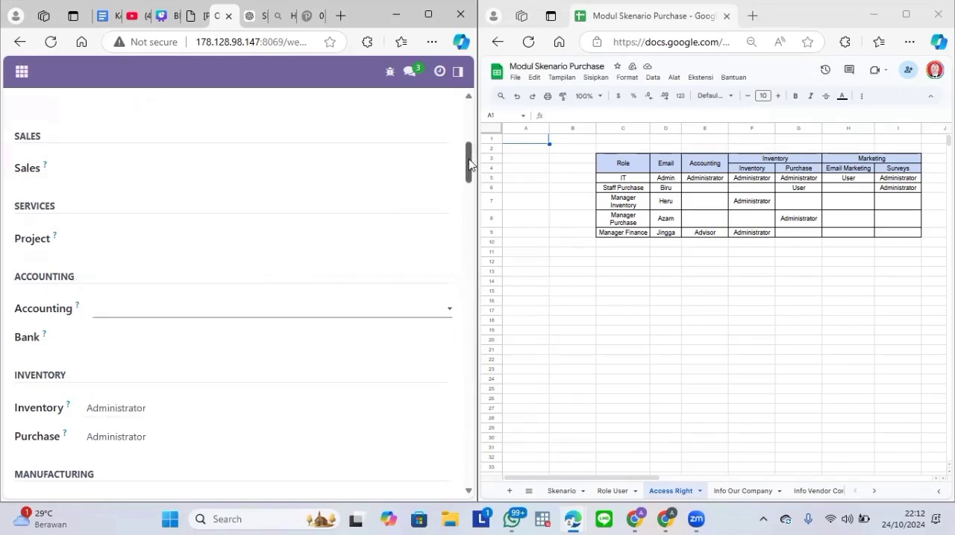
Step: Set the Manager Inventory user's Purchase and Manufacturing access to blank
scroll(470, 164, "down", 2)
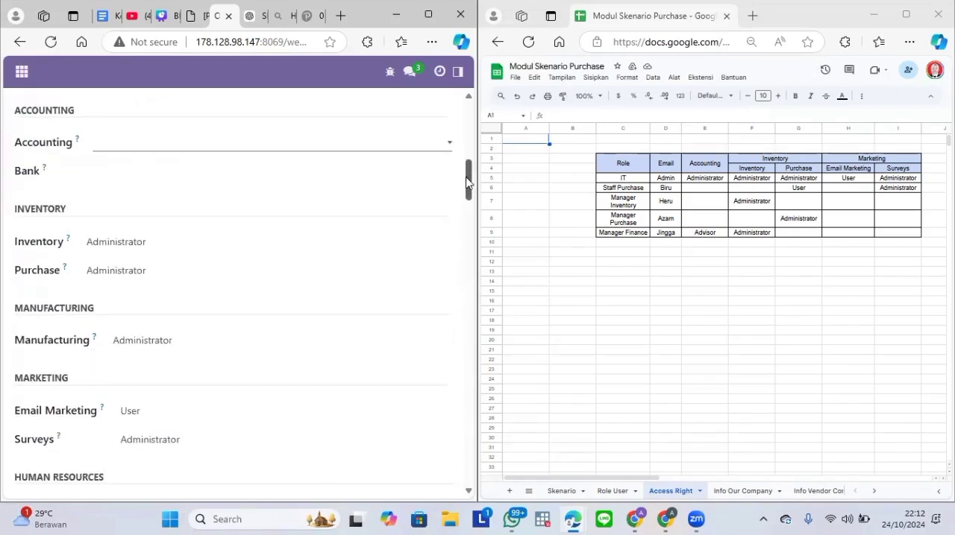
left_click(231, 271)
left_click(221, 286)
left_click(187, 340)
left_click(187, 355)
Step: Set the Manager Inventory user's Surveys, Email Marketing and Employees access to blank
scroll(460, 230, "down", 4)
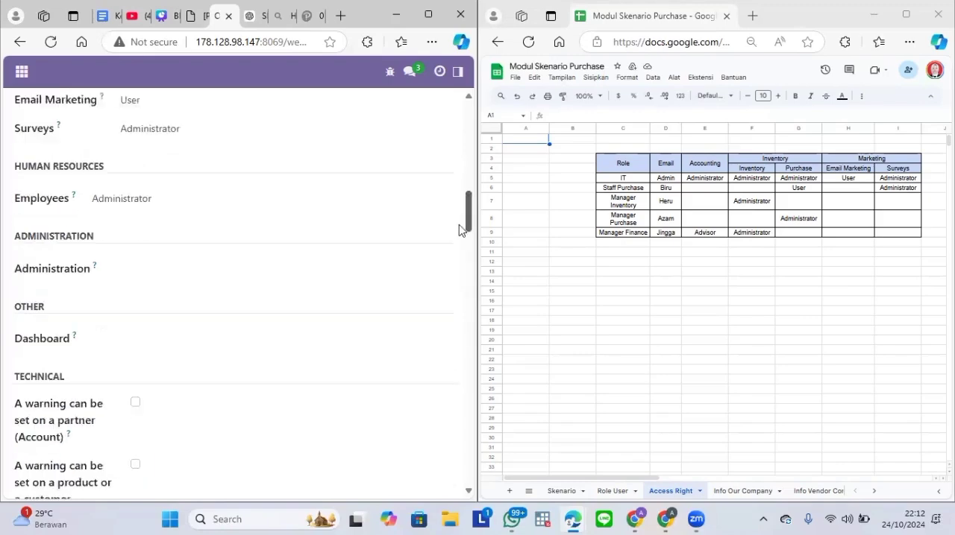
left_click(315, 107)
left_click(429, 124)
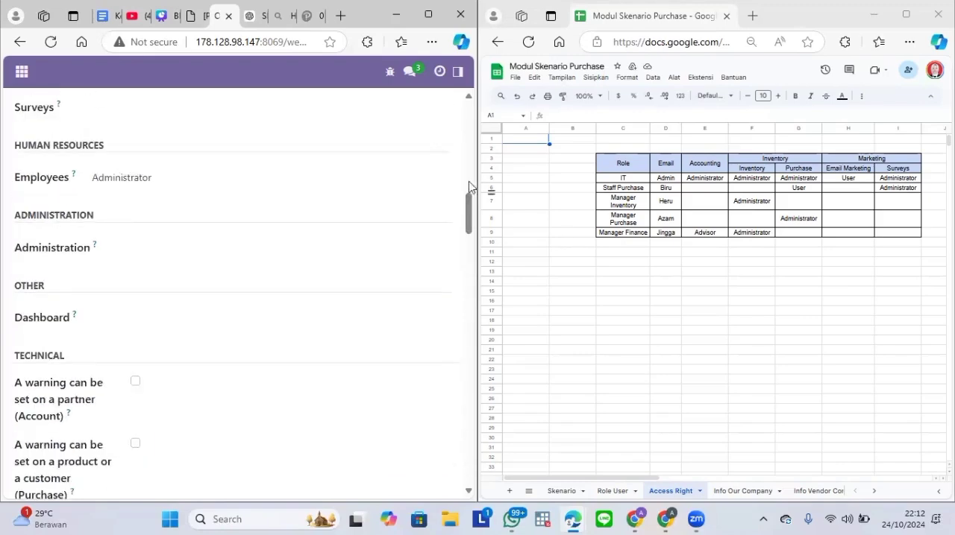
scroll(469, 187, "up", 3)
left_click(314, 267)
left_click(313, 279)
left_click(134, 364)
left_click(224, 377)
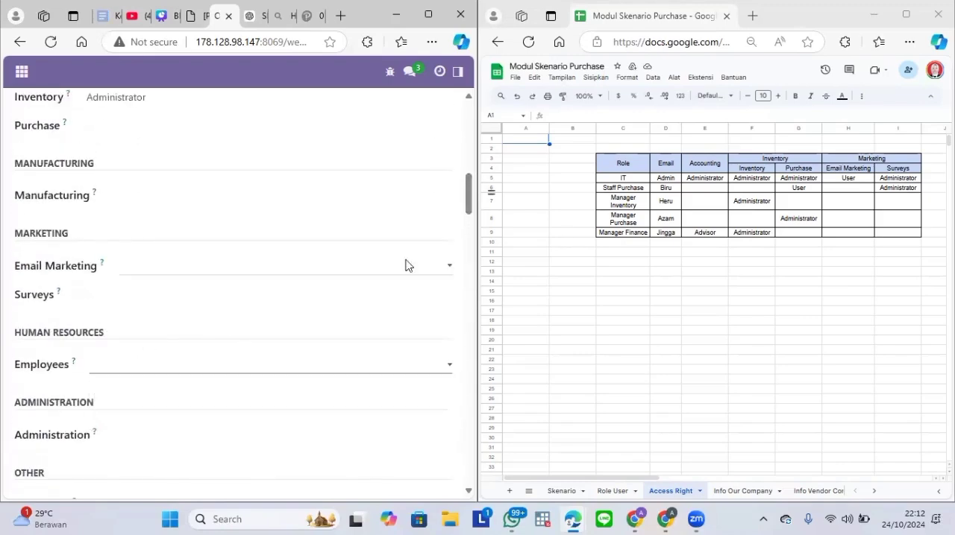
Step: Toggle the Multi Companies extra right for the Manager Inventory user and save the record
scroll(406, 266, "down", 15)
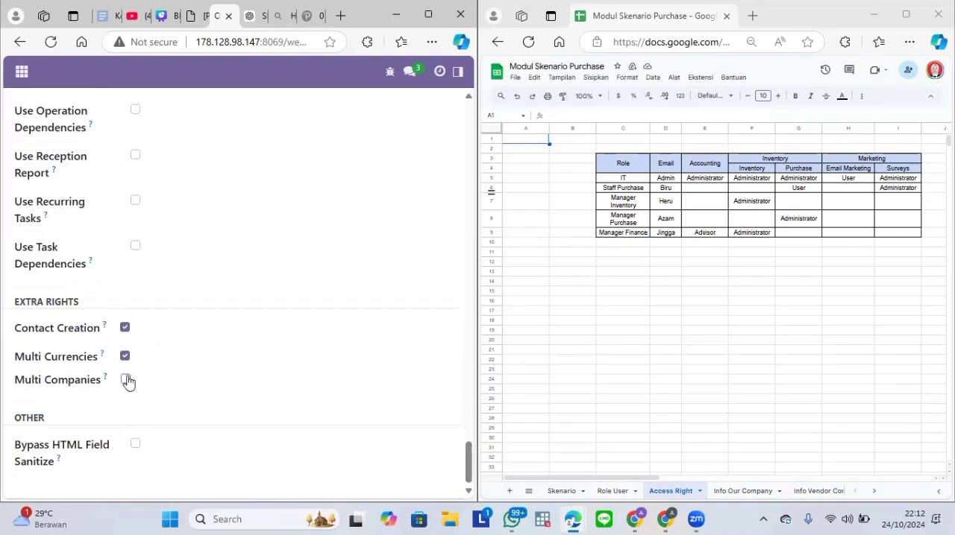
left_click(128, 381)
scroll(469, 387, "up", 15)
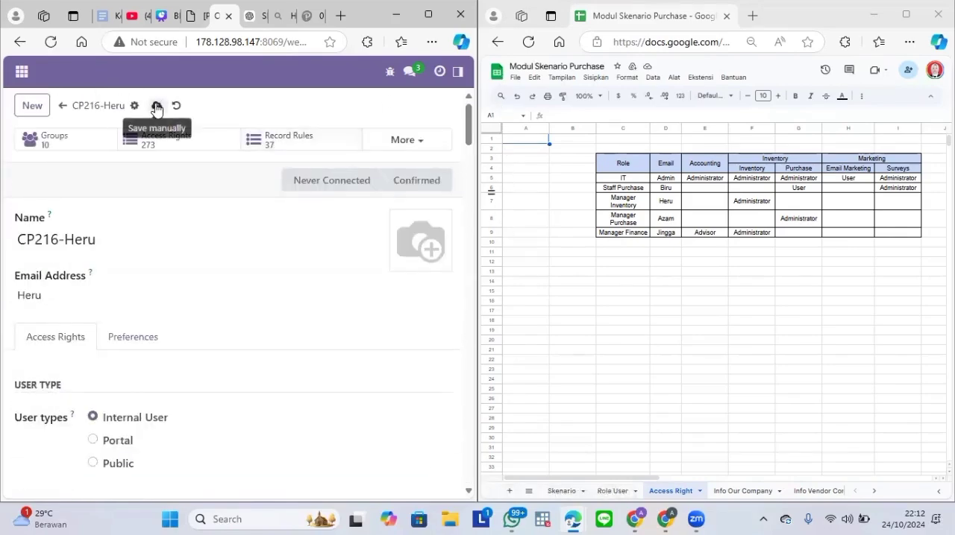
left_click(156, 108)
Step: Start a new user for the Manager Purchase role, consulting the Role User sheet and entering the user's name and email login
left_click(32, 105)
left_click(95, 240)
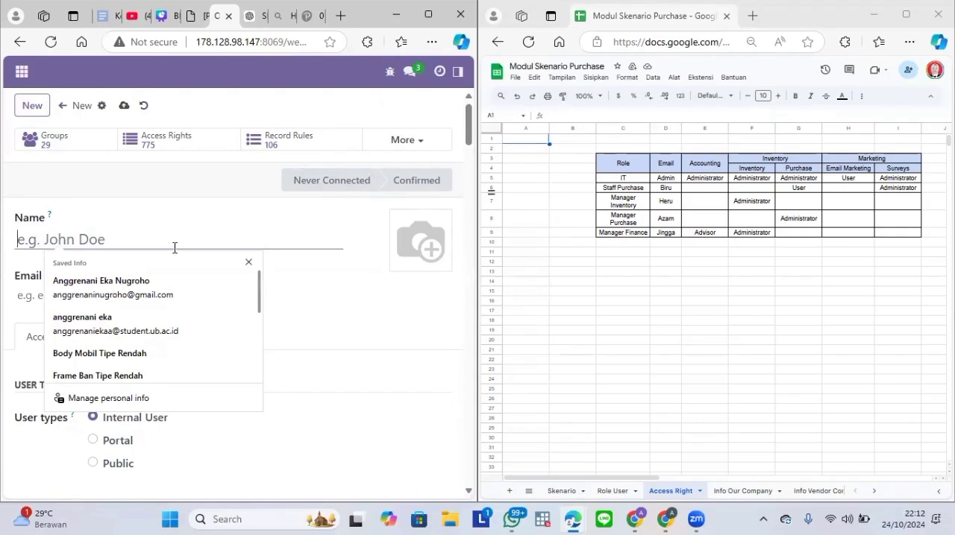
left_click(249, 264)
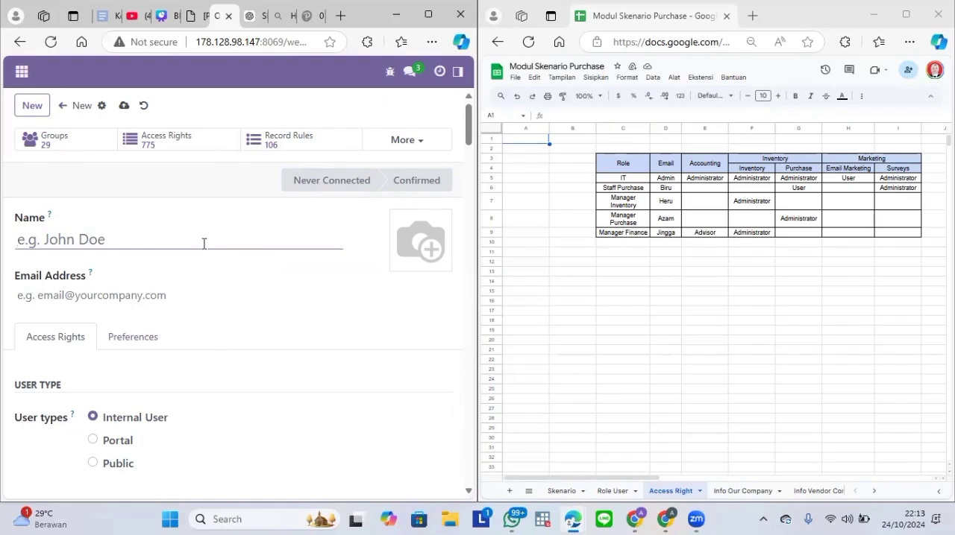
type("CP")
left_click(611, 491)
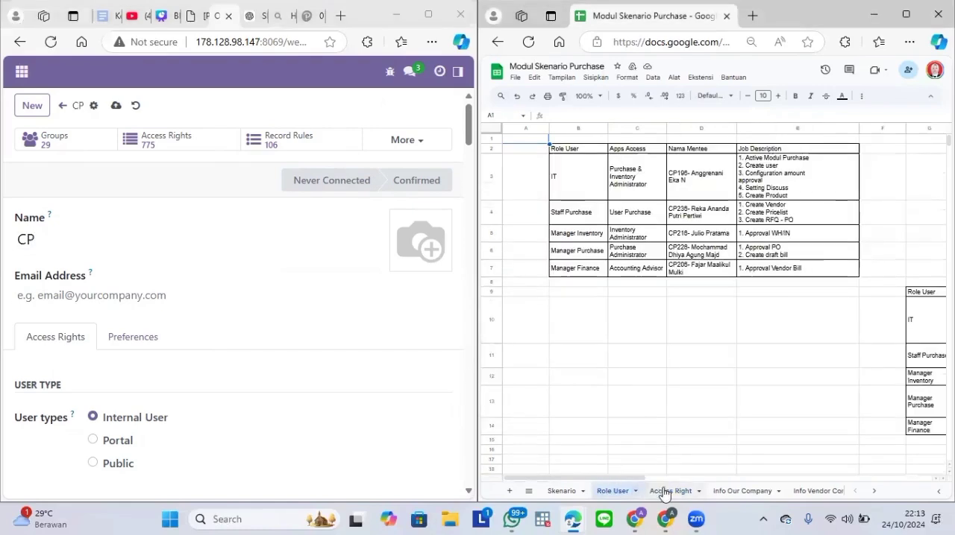
left_click(664, 490)
type("226")
left_click(316, 242)
type("226")
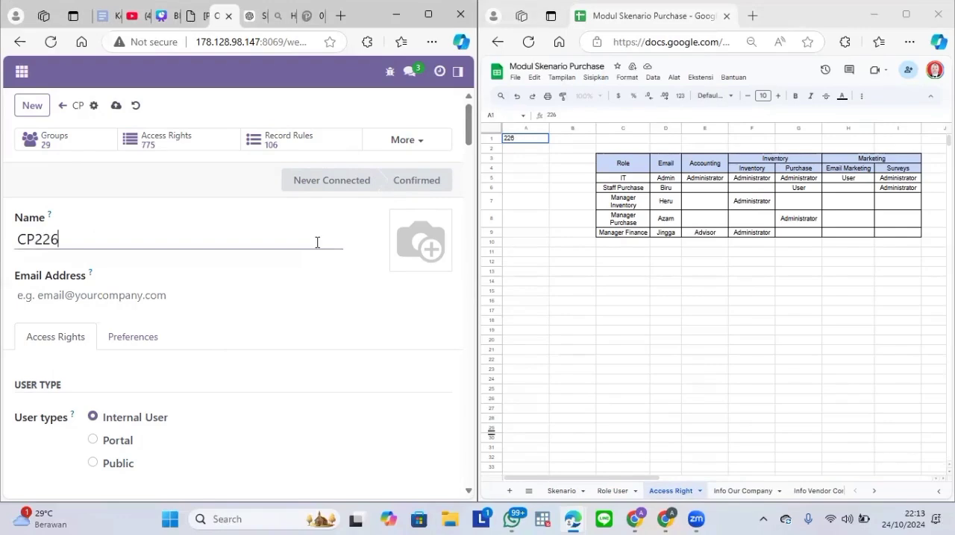
type("-Azam")
left_click(165, 294)
type("Azam")
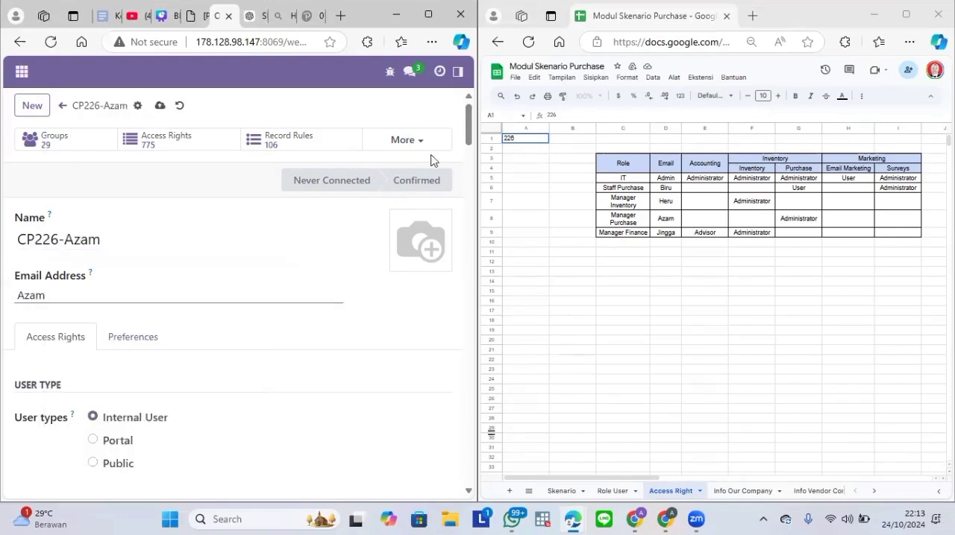
Step: Set the Manager Purchase user's Sales, Project and Accounting access to blank
scroll(467, 151, "down", 2)
scroll(467, 151, "down", 3)
left_click(279, 189)
left_click(275, 206)
left_click(246, 259)
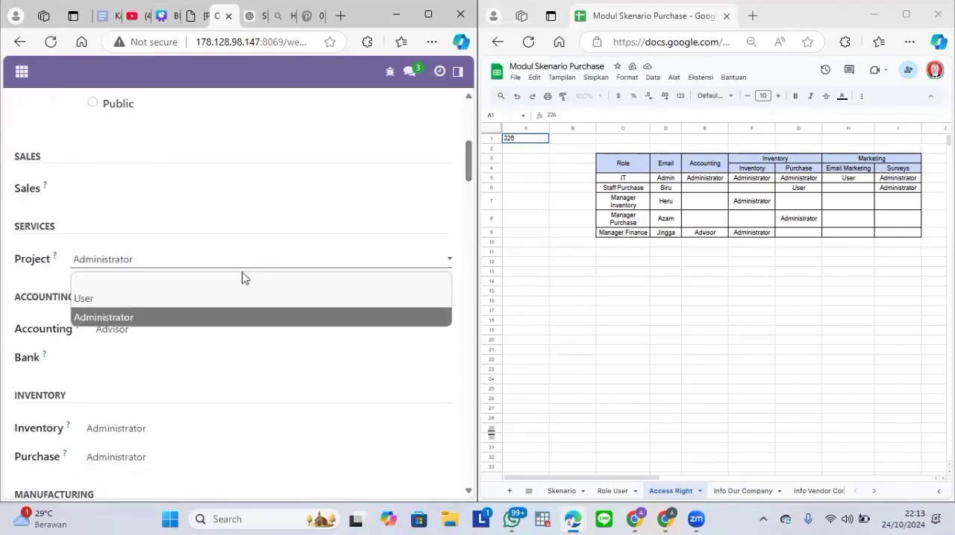
left_click(243, 276)
left_click(201, 326)
left_click(192, 347)
Step: Set the Manager Purchase user's Inventory and Manufacturing access to blank
scroll(261, 313, "down", 3)
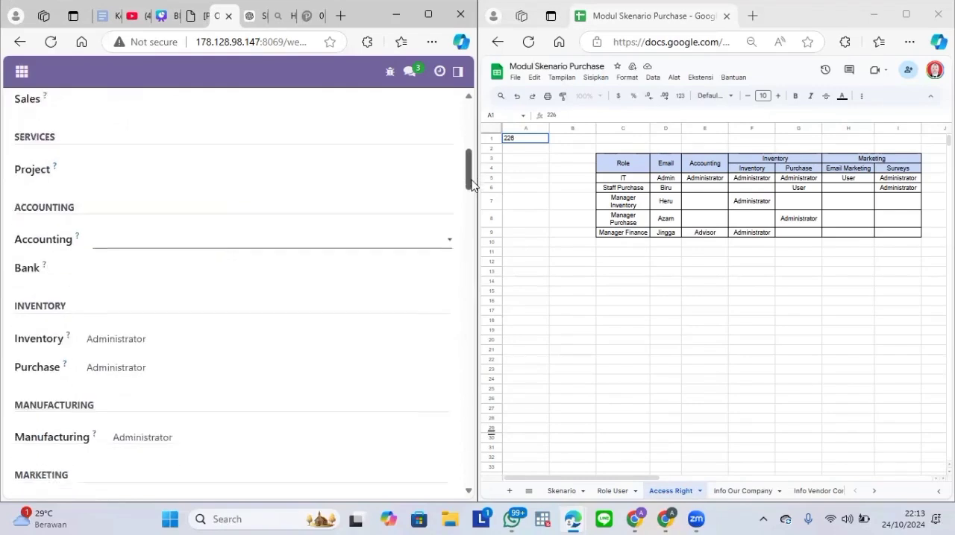
left_click(323, 291)
left_click(321, 311)
scroll(358, 224, "down", 3)
left_click(373, 163)
left_click(338, 184)
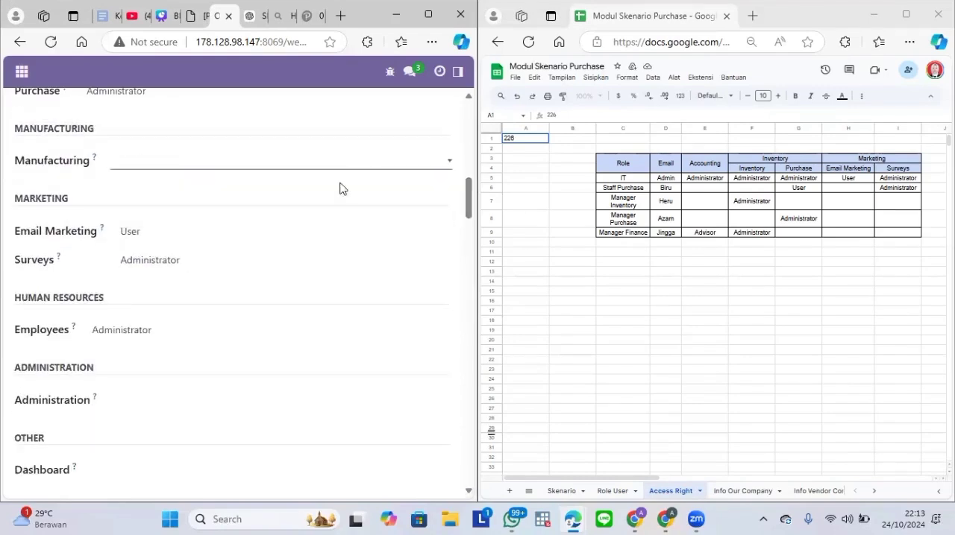
Step: Set the Manager Purchase user's Email Marketing, Surveys and Employees access to blank and toggle the Multi Companies extra right
left_click(243, 232)
left_click(239, 256)
left_click(224, 259)
left_click(205, 278)
left_click(154, 331)
left_click(224, 347)
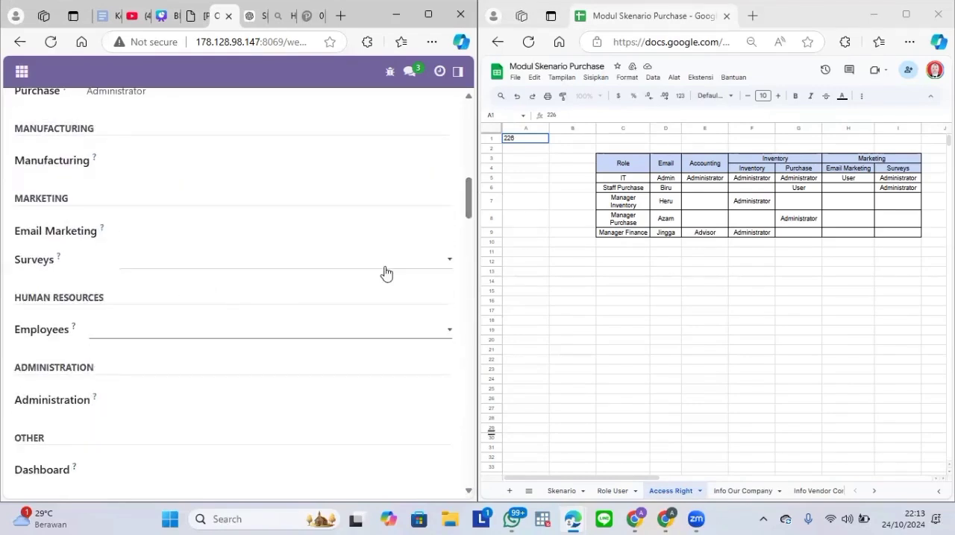
left_click_drag(469, 218, 485, 85)
left_click(126, 379)
Step: Append -03 to the Manager Purchase user's email login and save the record
left_click(87, 292)
type("-03")
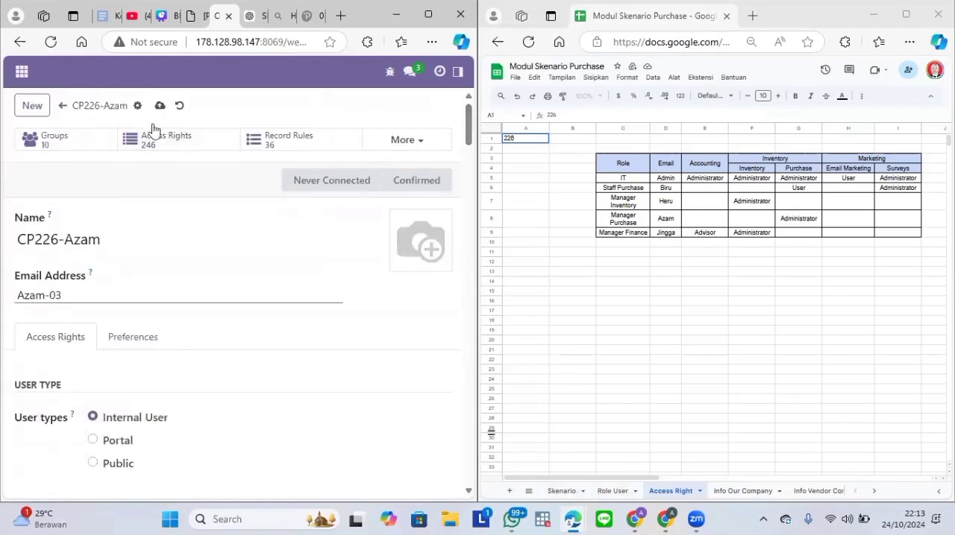
left_click(160, 106)
Step: Start a new user for the Manager Finance role, consulting the Role User sheet and entering the user's name and email login
left_click(32, 105)
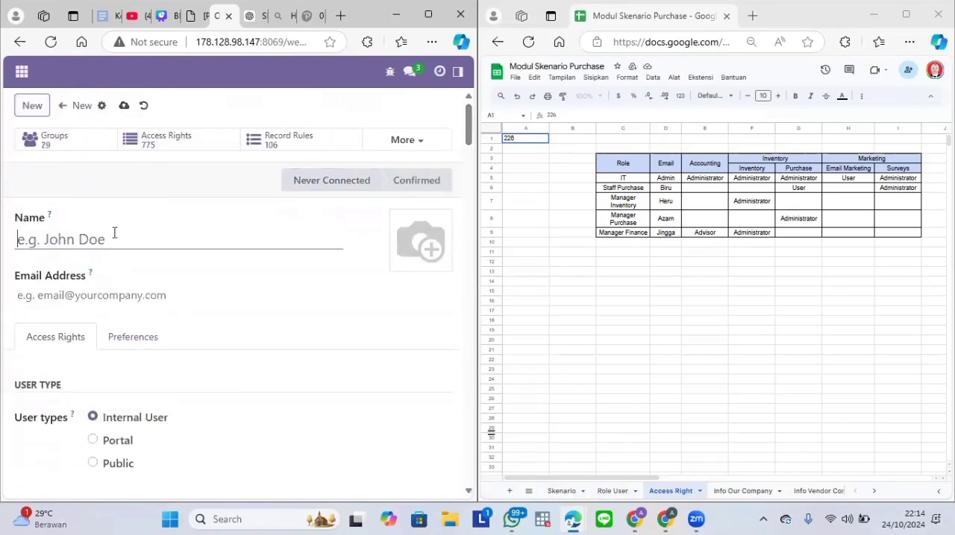
type("CP206")
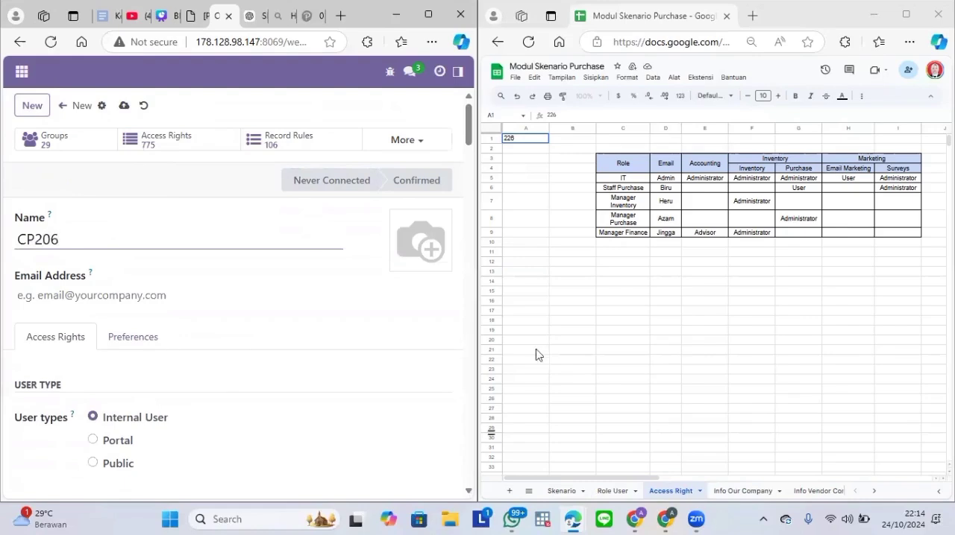
left_click(611, 491)
left_click(660, 490)
left_click(184, 237)
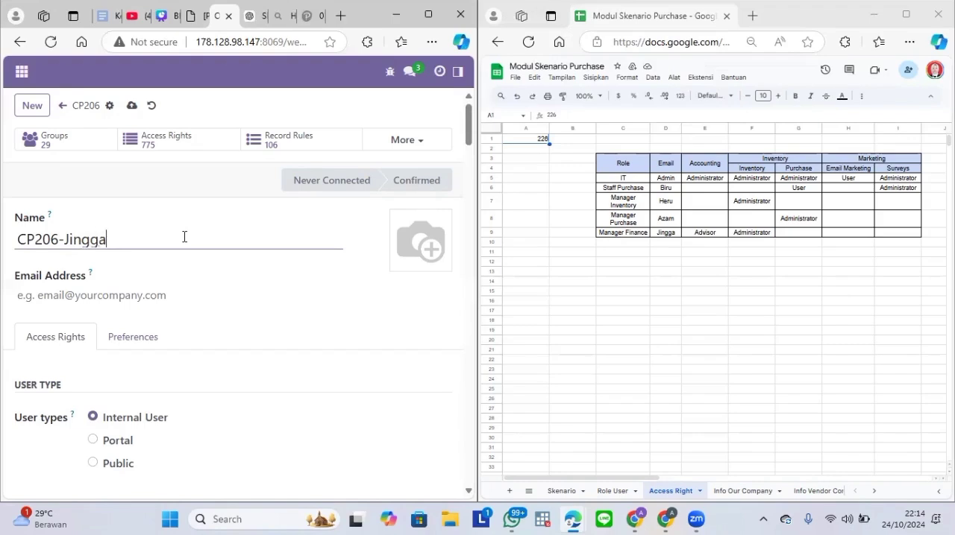
left_click(141, 291)
type("Jingga")
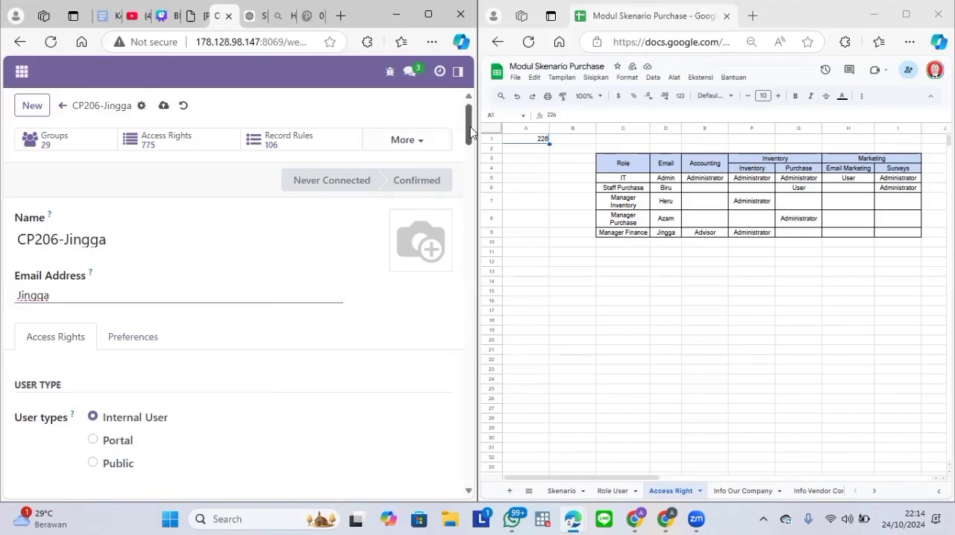
Step: Set the Manager Finance user's Sales and Project access to blank
left_click_drag(470, 131, 470, 168)
left_click(246, 210)
left_click(251, 231)
left_click(132, 280)
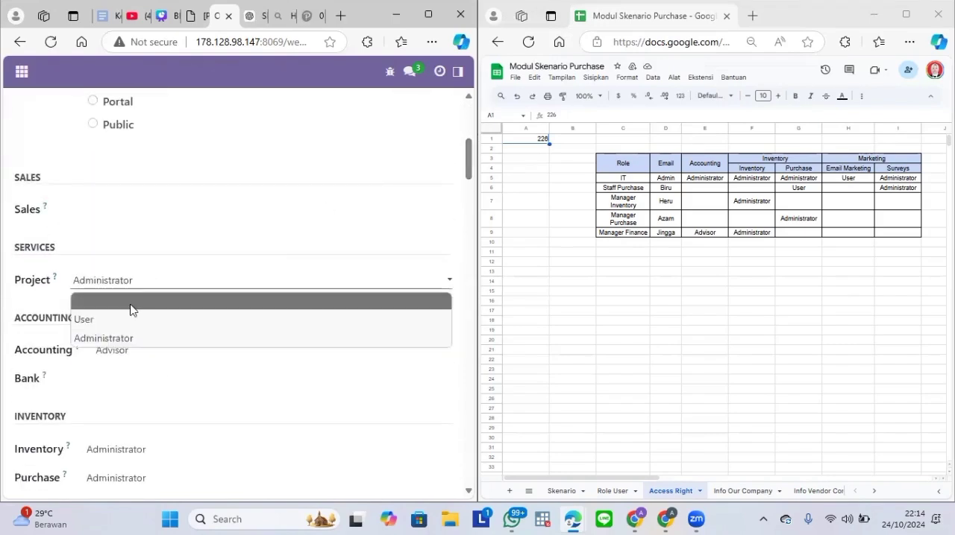
left_click(132, 301)
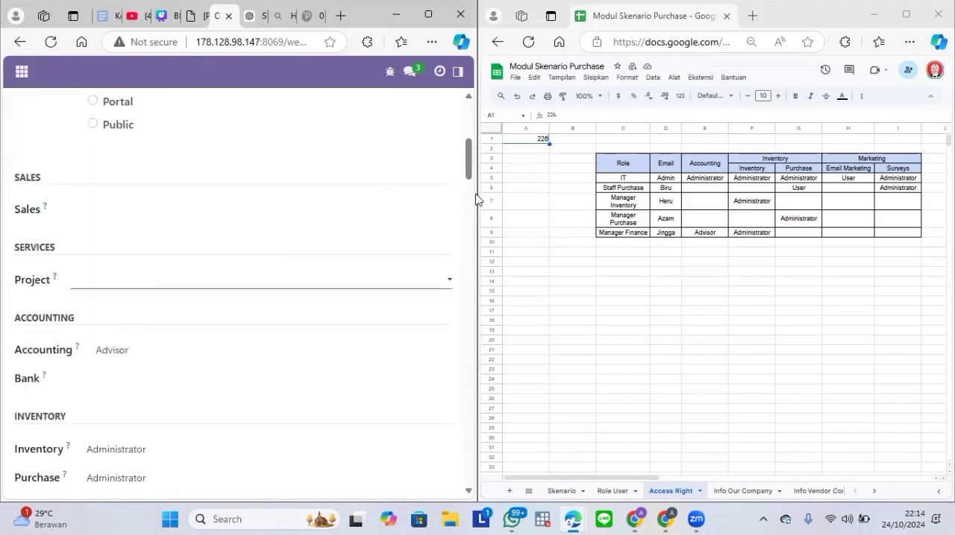
Step: Set the Manager Finance user's Purchase and Manufacturing access to blank
scroll(458, 172, "down", 3)
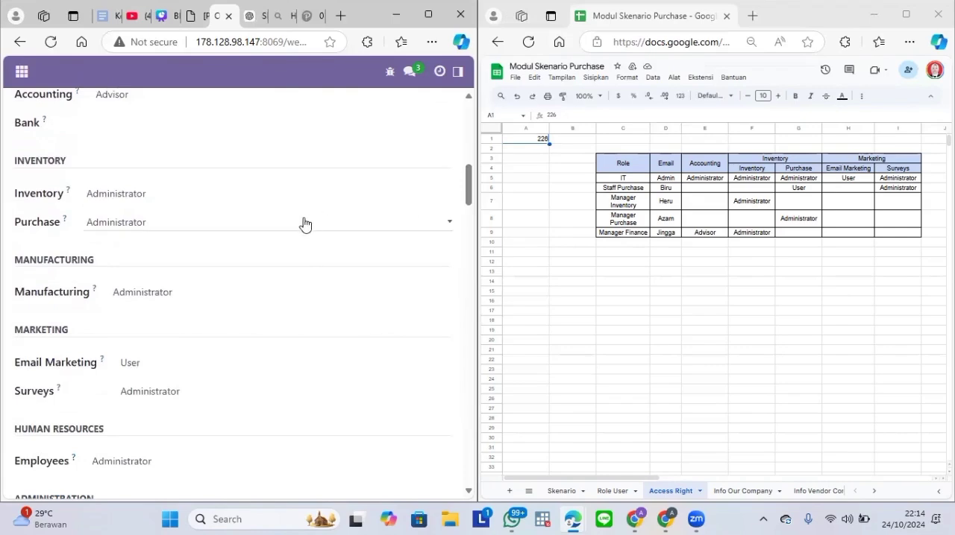
left_click(301, 223)
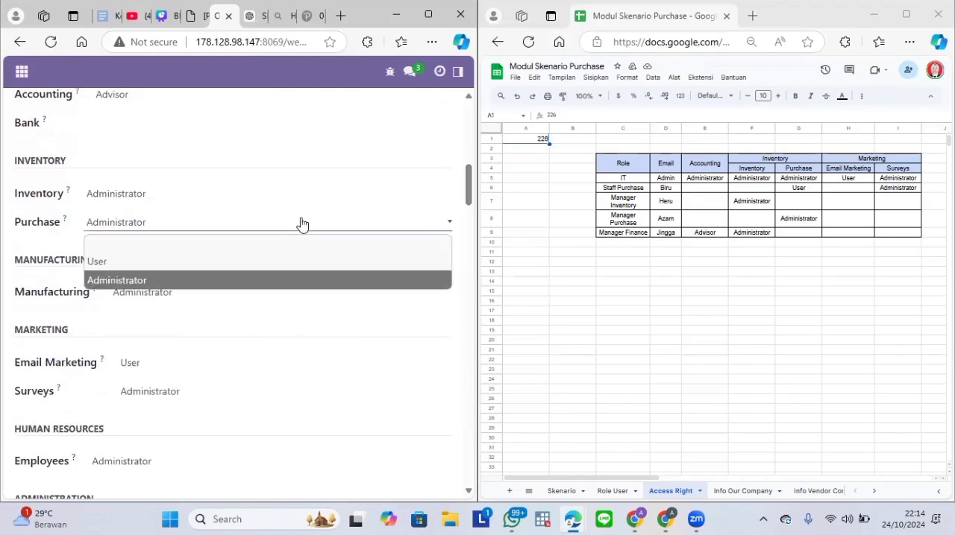
left_click(188, 293)
left_click(187, 310)
Step: Set the Manager Finance user's Email Marketing, Surveys and Employees access to blank and save the record
scroll(471, 195, "down", 3)
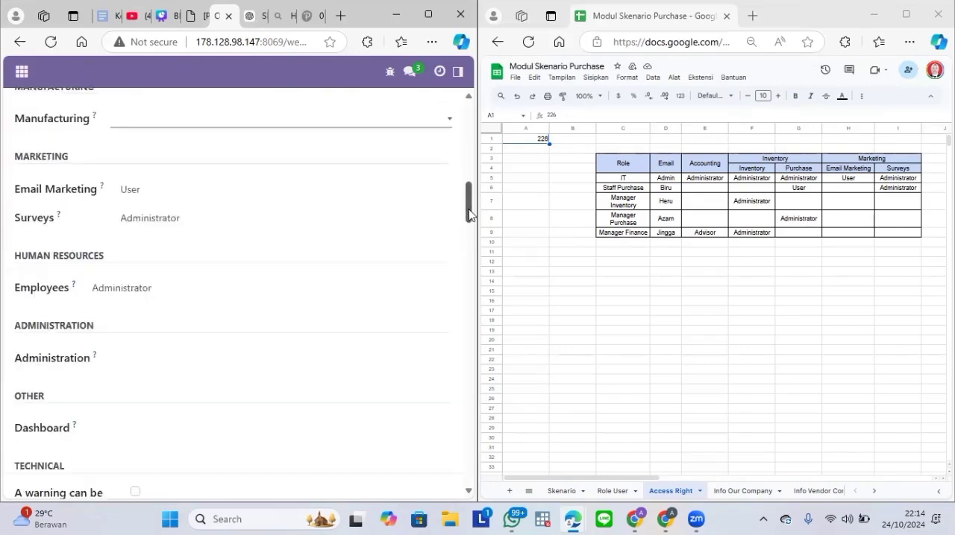
left_click(223, 169)
left_click(216, 192)
left_click(171, 198)
left_click(141, 217)
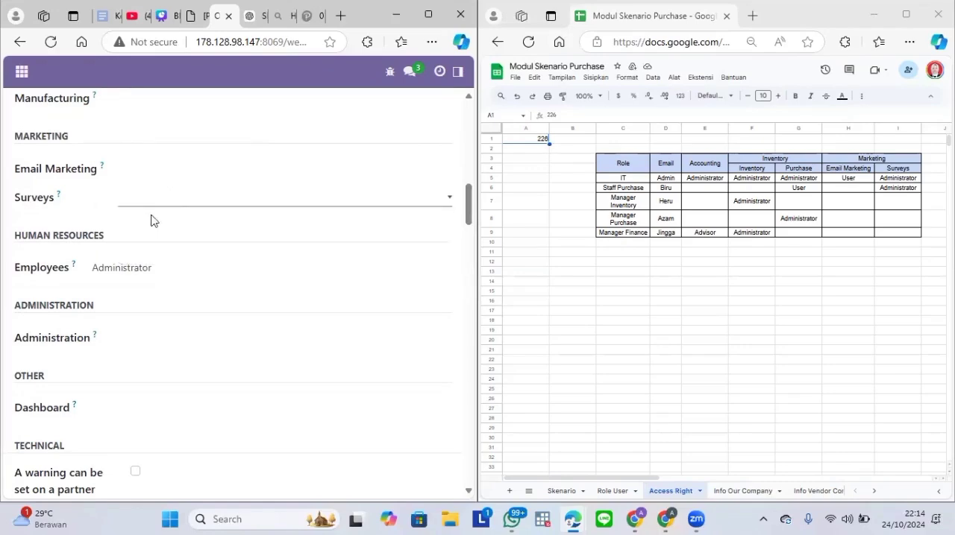
left_click(138, 264)
left_click(131, 289)
left_click_drag(467, 213, 469, 96)
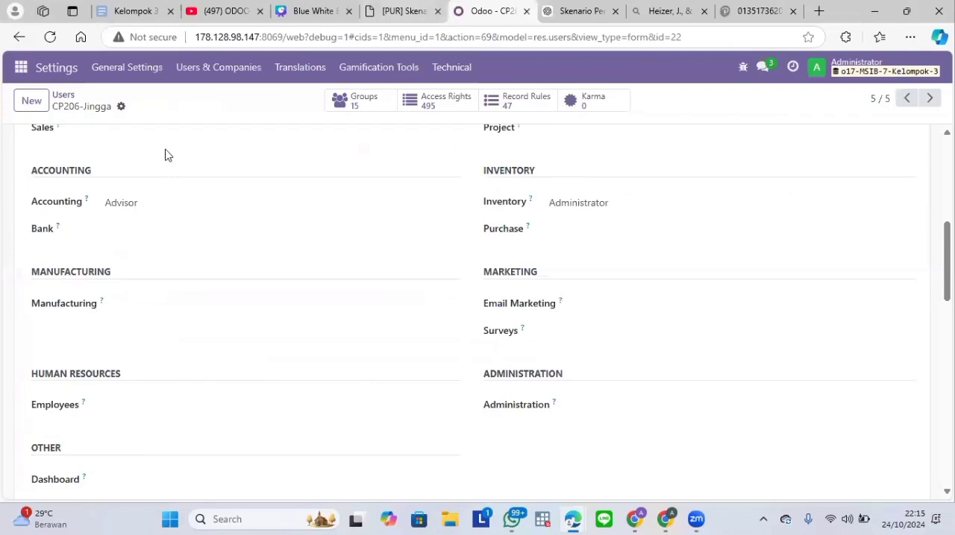
Step: Select the five users whose names start with CP in the Users list and open the Change Password dialog for them
left_click(63, 96)
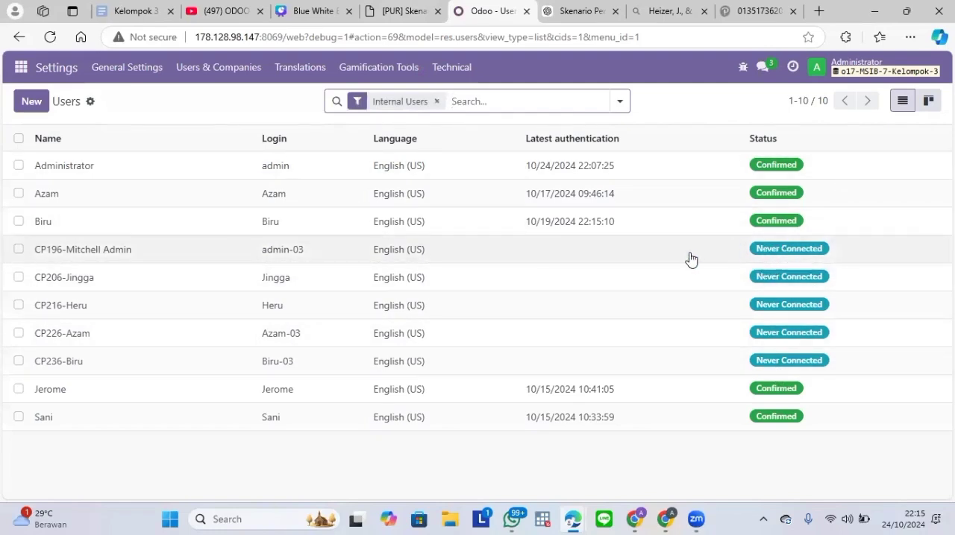
left_click(18, 249)
left_click(18, 277)
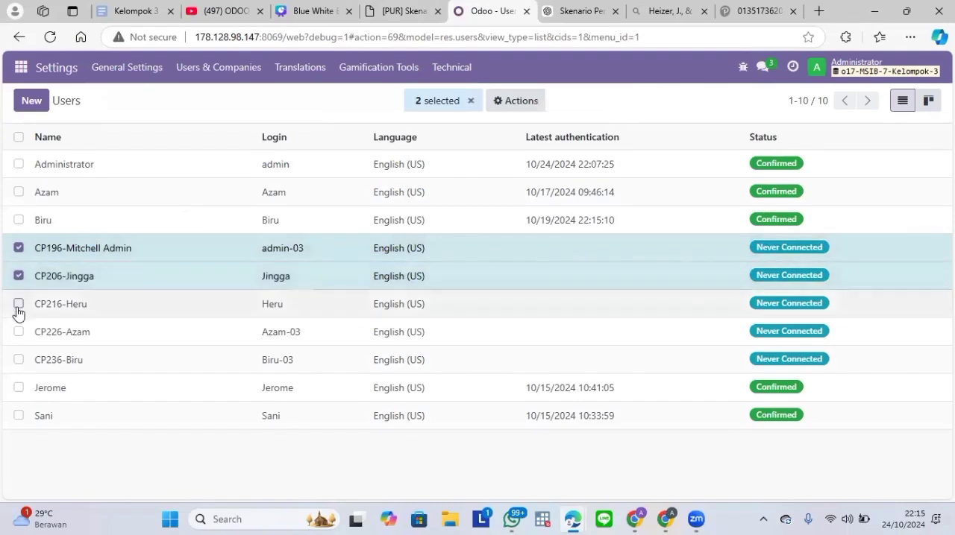
left_click(18, 304)
left_click(18, 332)
left_click(18, 360)
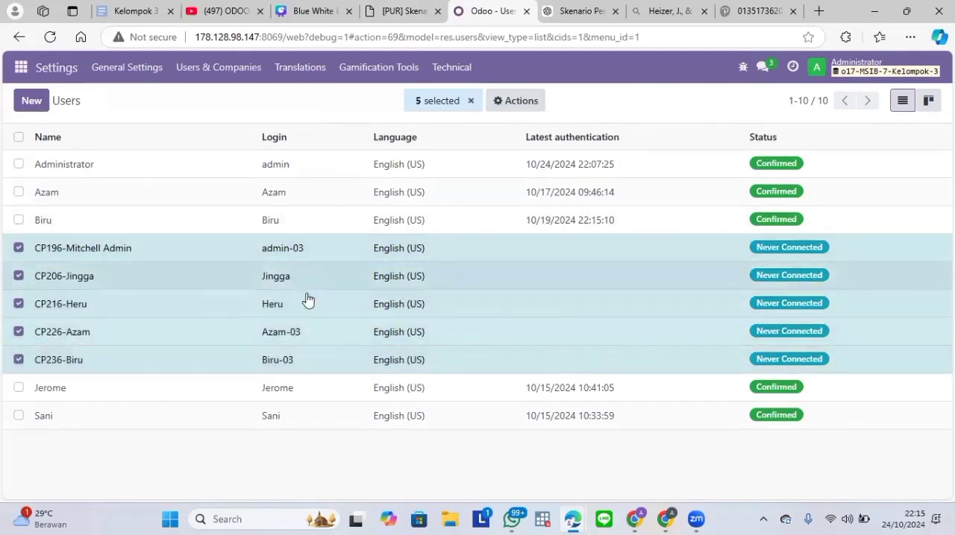
left_click(494, 104)
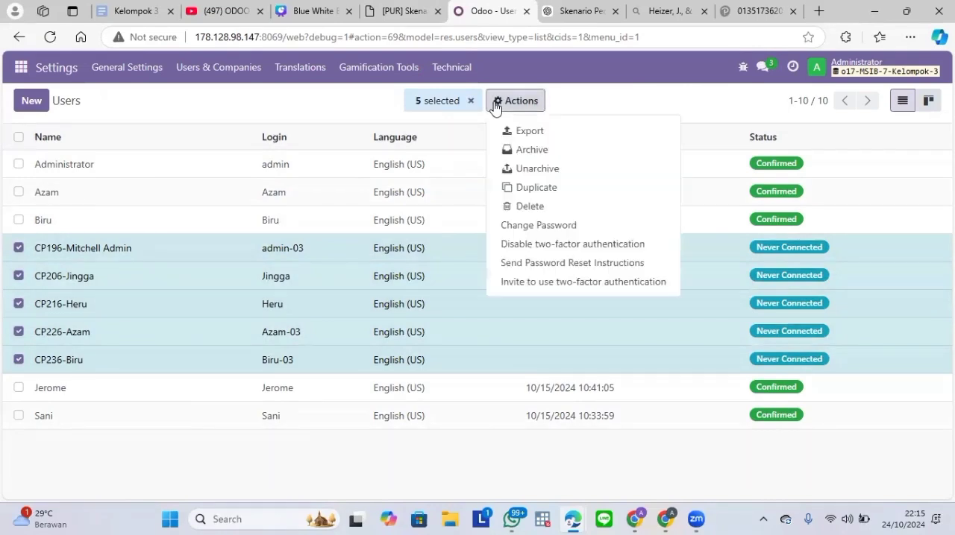
left_click(537, 225)
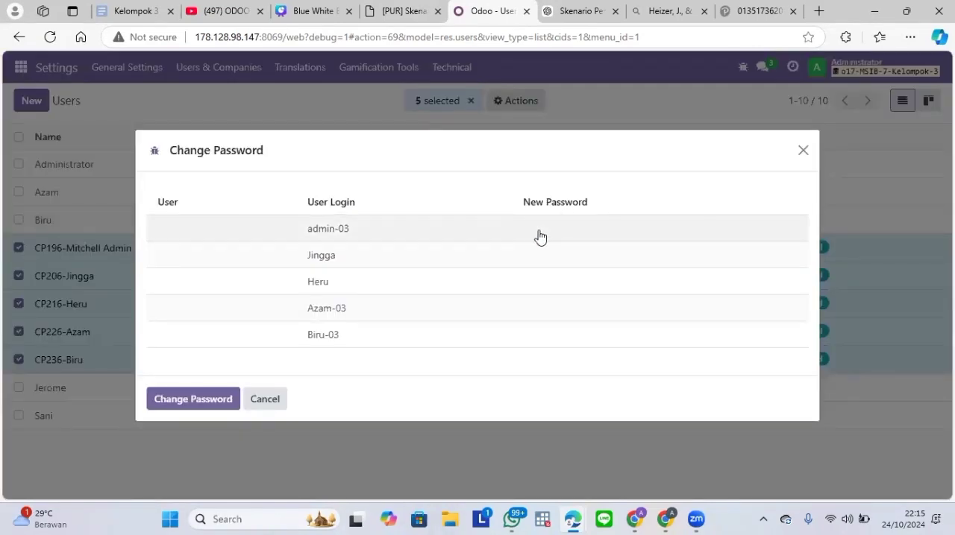
Step: Enter a new password for each of the five selected users and apply the password change
left_click(540, 232)
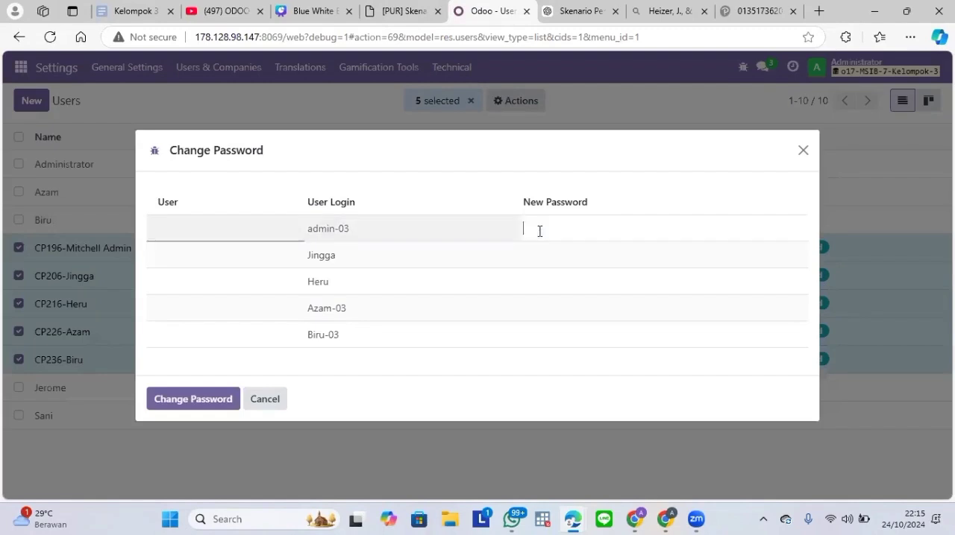
type("admi")
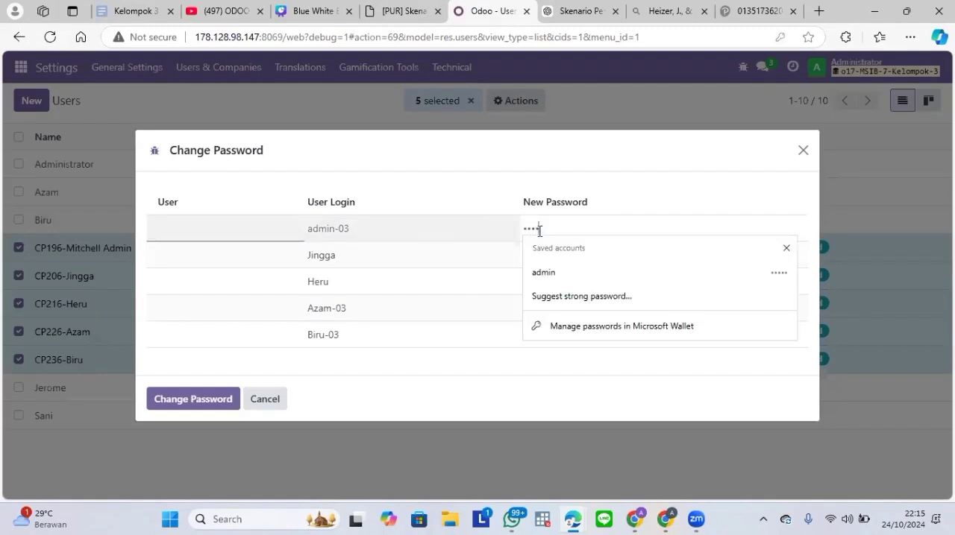
type("n")
left_click(545, 255)
type("1")
left_click(556, 282)
type("1")
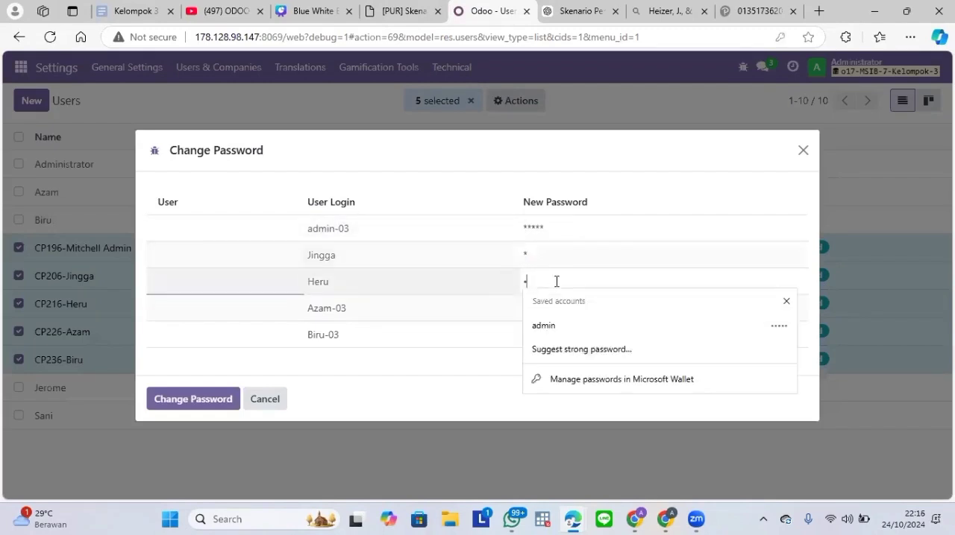
left_click(503, 309)
type("1")
left_click(492, 341)
type("1")
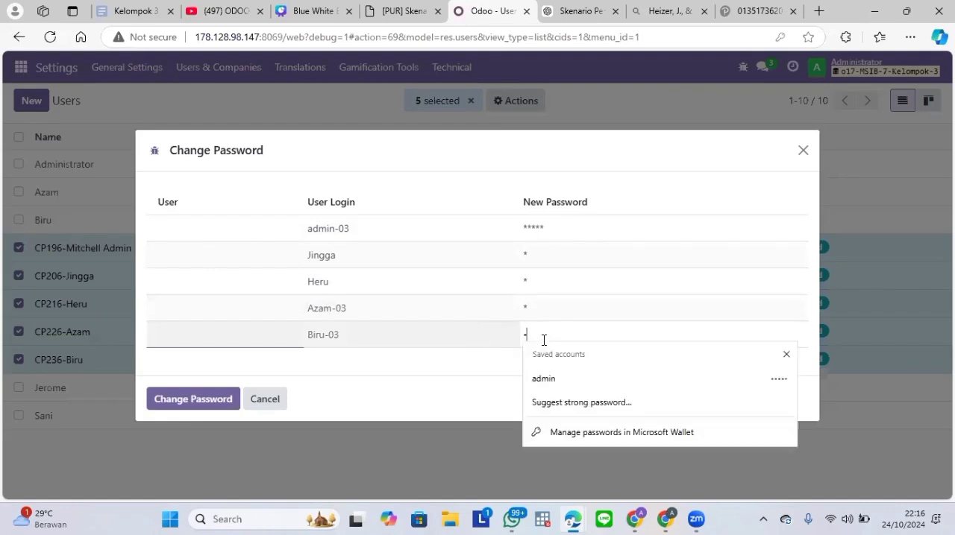
left_click(194, 399)
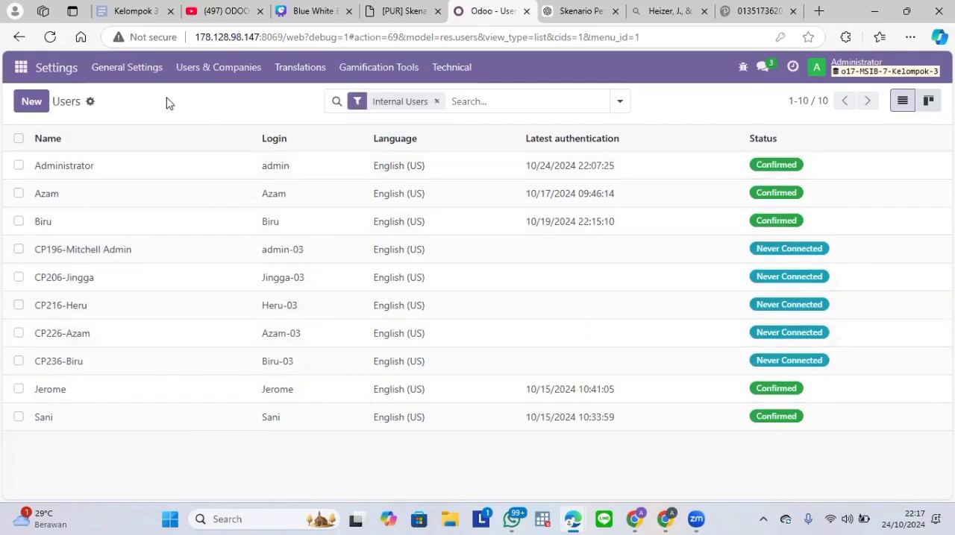
Step: Review the order approval minimum amount and the other options in the Purchase settings, and save the settings
left_click(13, 73)
left_click(51, 74)
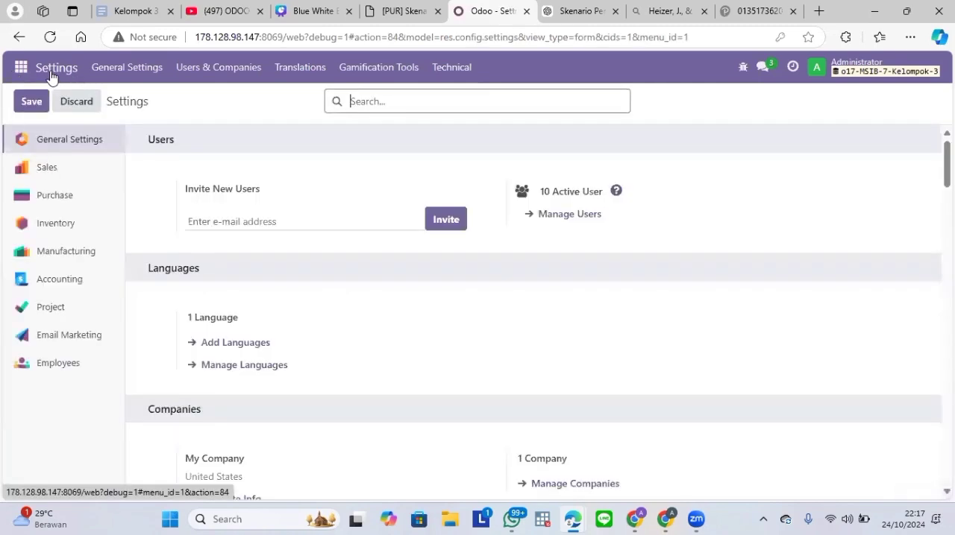
left_click(52, 196)
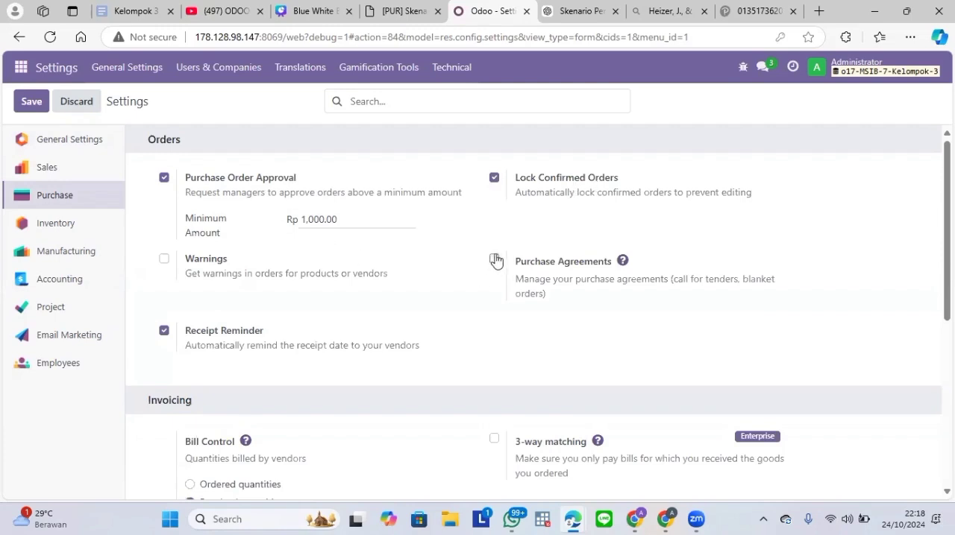
left_click(325, 220)
left_click(352, 220)
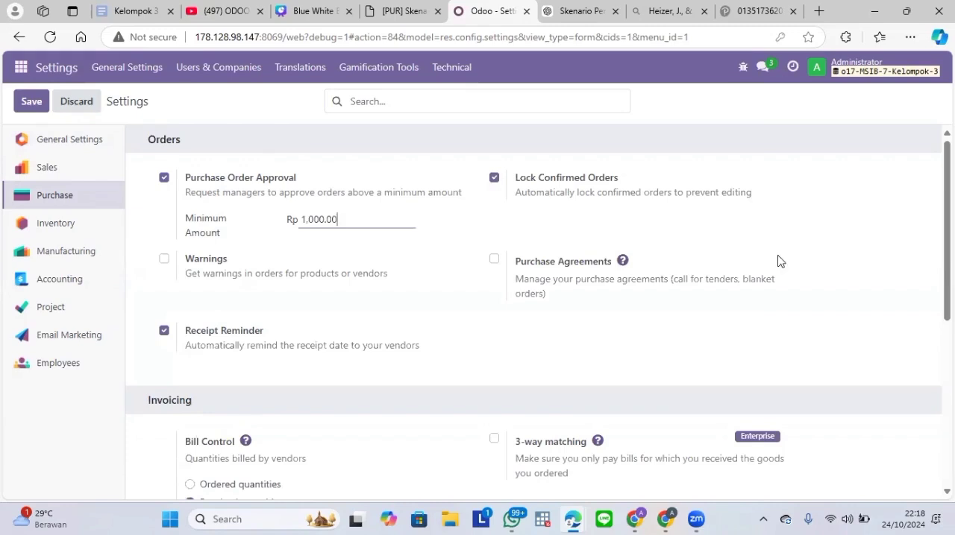
scroll(782, 262, "down", 1)
scroll(897, 385, "down", 3)
scroll(892, 351, "up", 4)
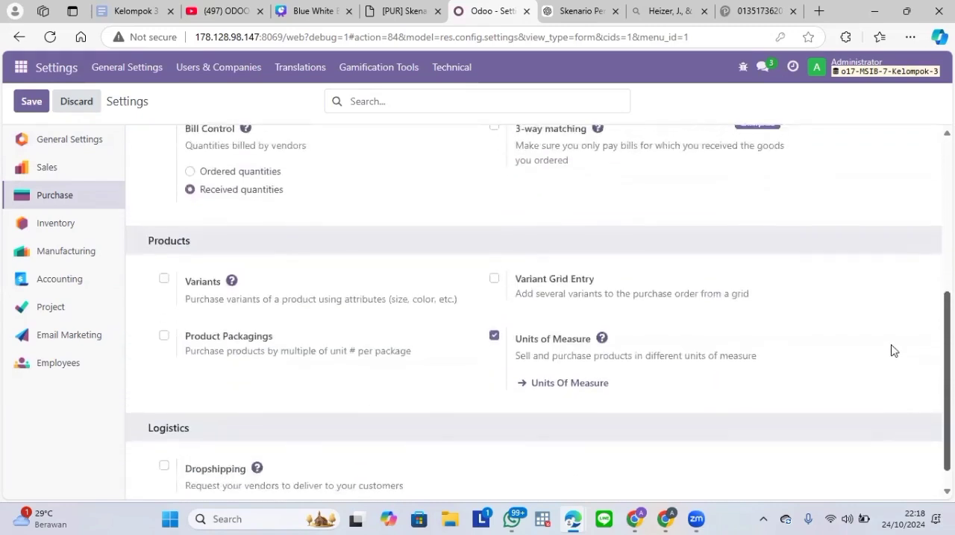
left_click(31, 103)
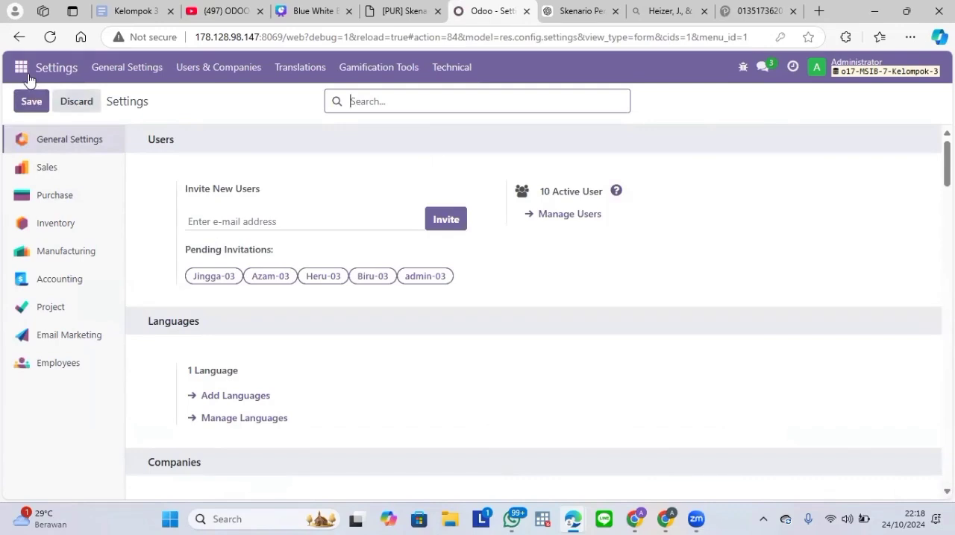
Step: Create a Discuss channel named Skenario Purchase Kelompok 03
left_click(21, 73)
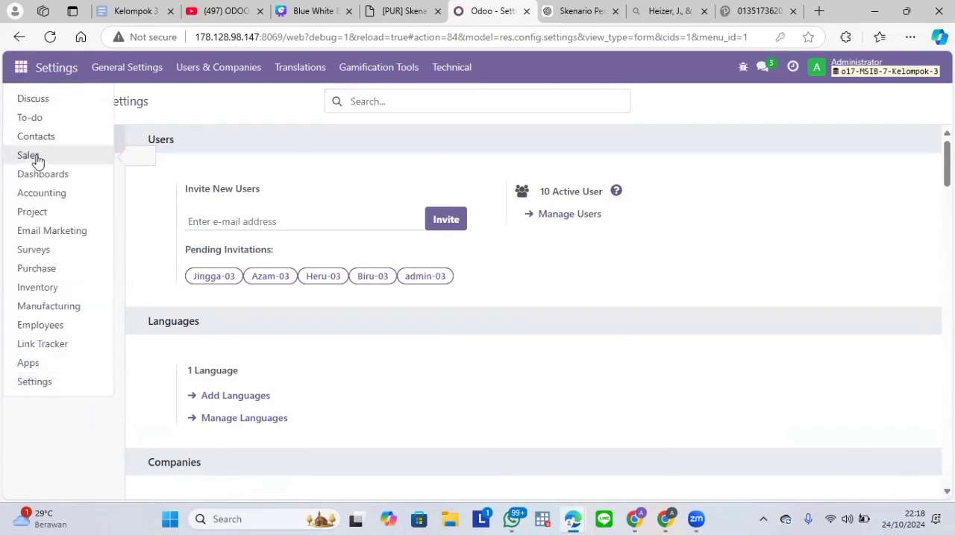
left_click(61, 106)
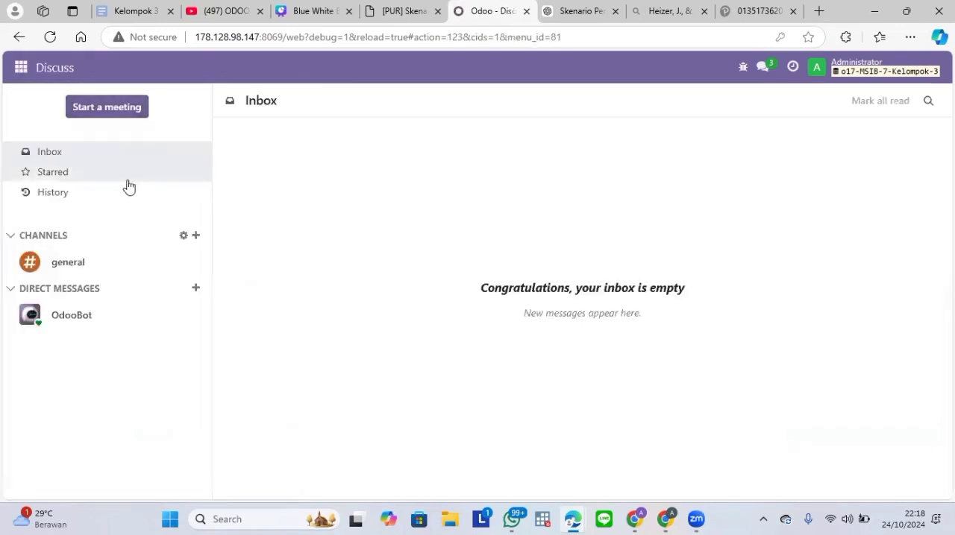
left_click(193, 235)
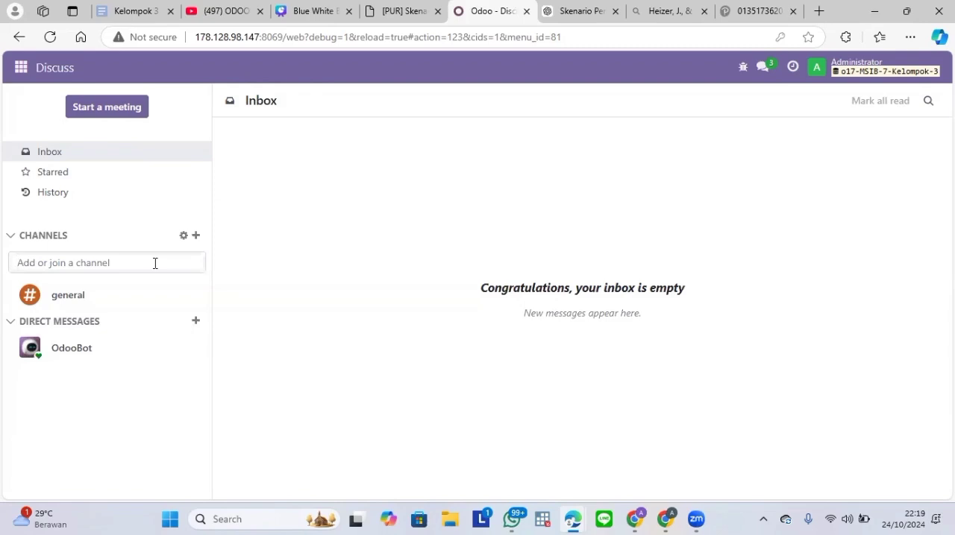
left_click(196, 235)
type("s")
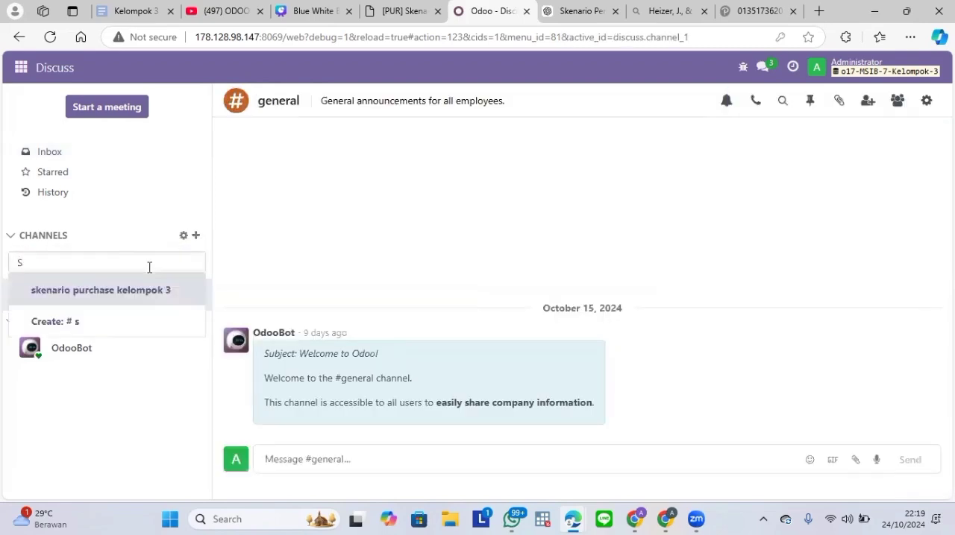
type("kenario Purchase Kelo")
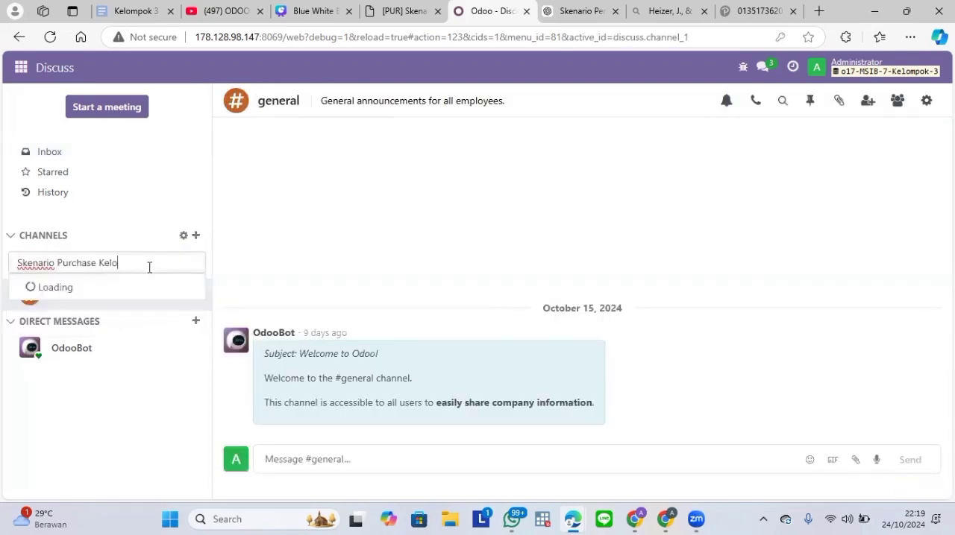
type("mpok 03")
left_click(122, 300)
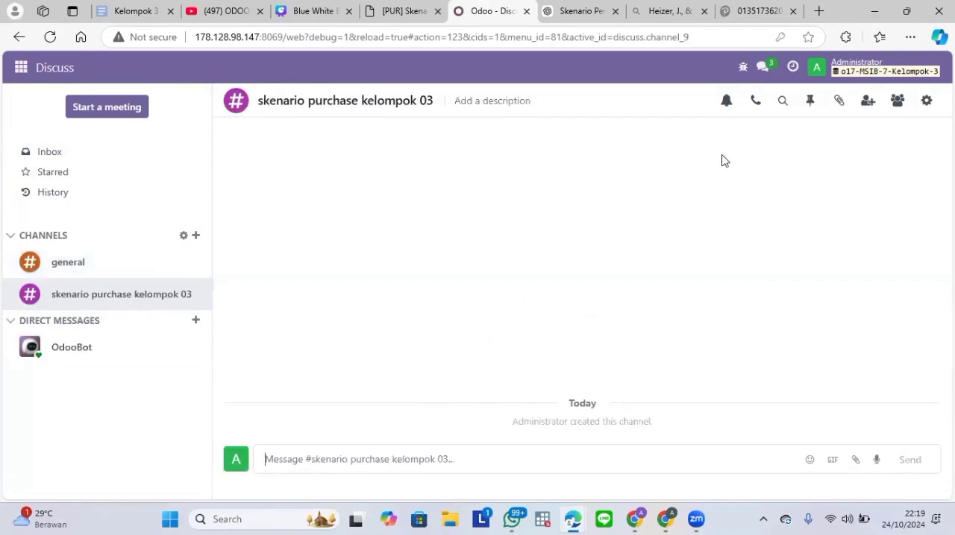
Step: Invite the five users whose names start with CP to the skenario purchase kelompok 03 channel
left_click(866, 103)
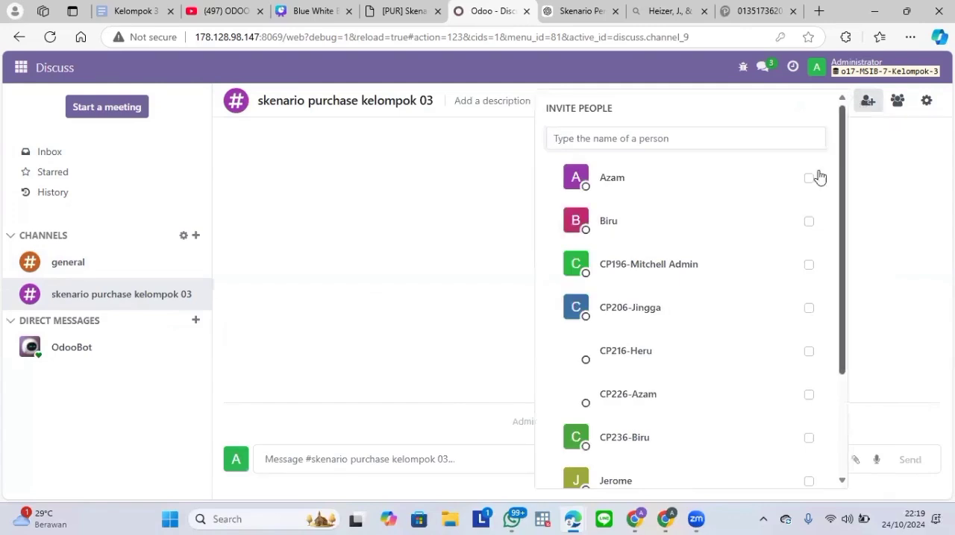
left_click(809, 264)
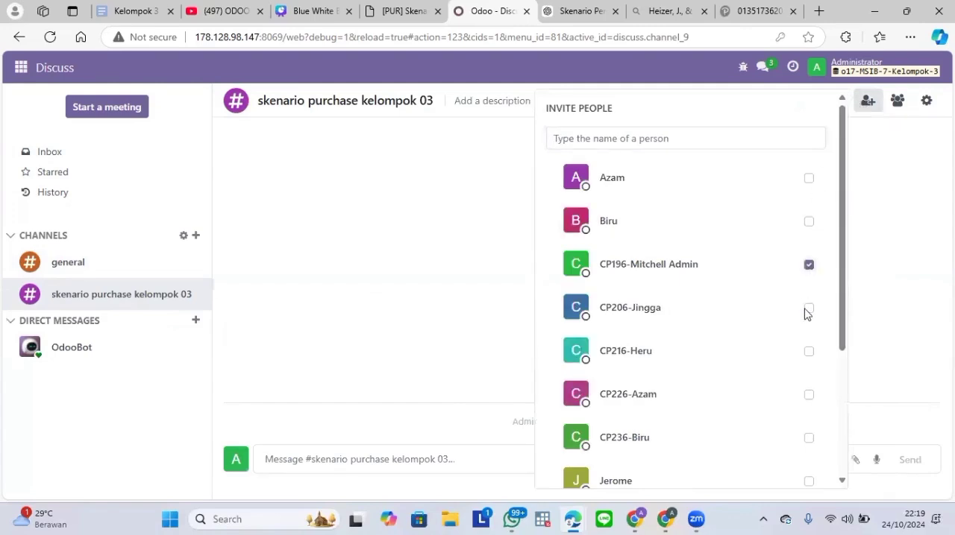
left_click(809, 308)
left_click(808, 351)
left_click(809, 394)
left_click(809, 438)
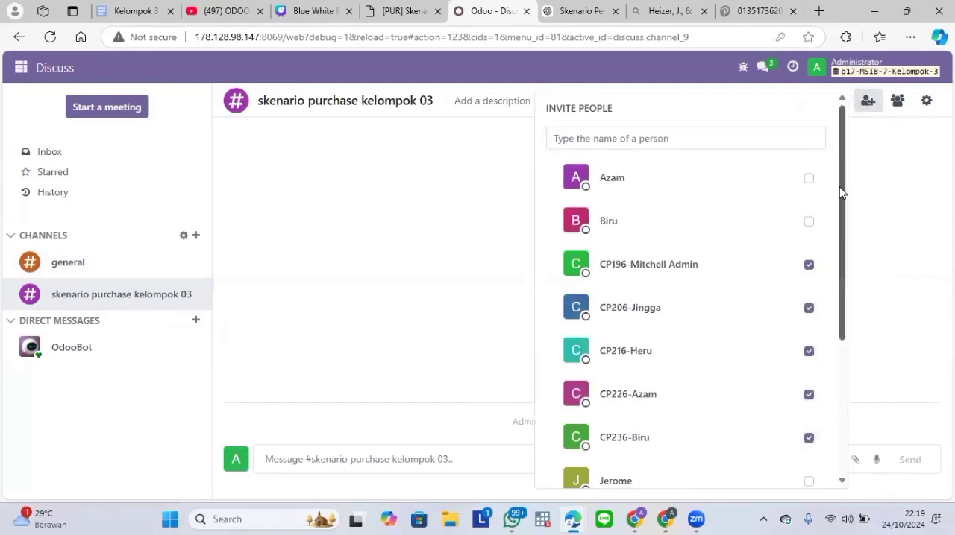
scroll(837, 188, "down", 5)
left_click(718, 422)
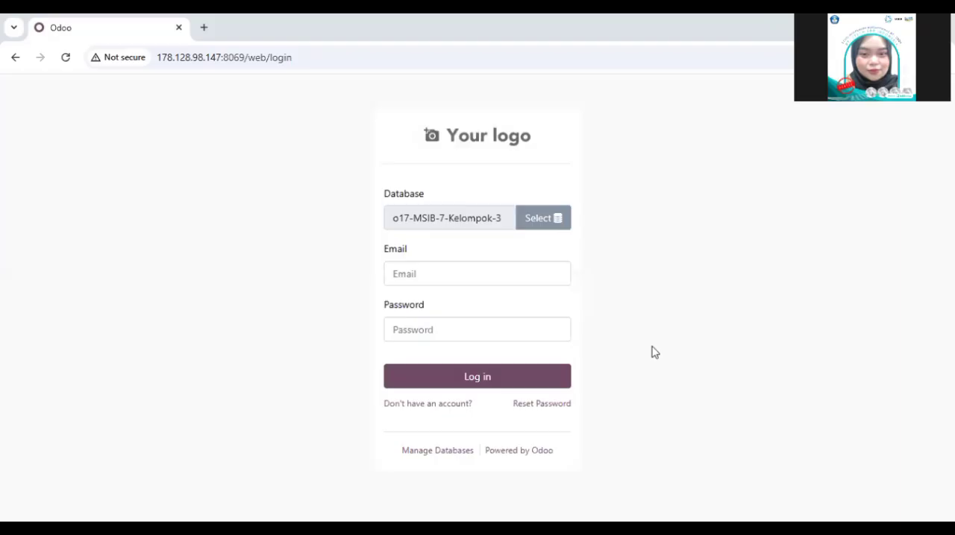
Step: Log in as the CP236 user with that user's login name and account password
left_click(410, 275)
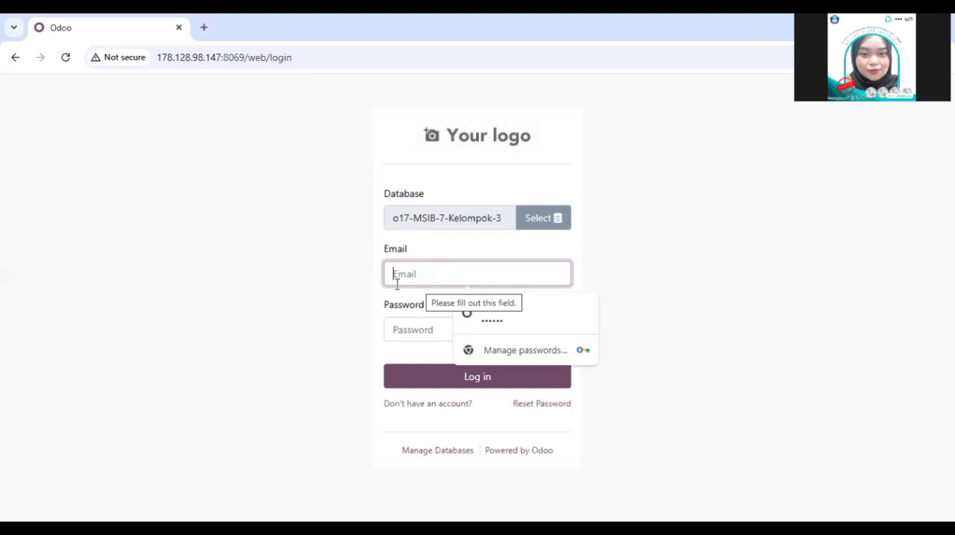
type("B")
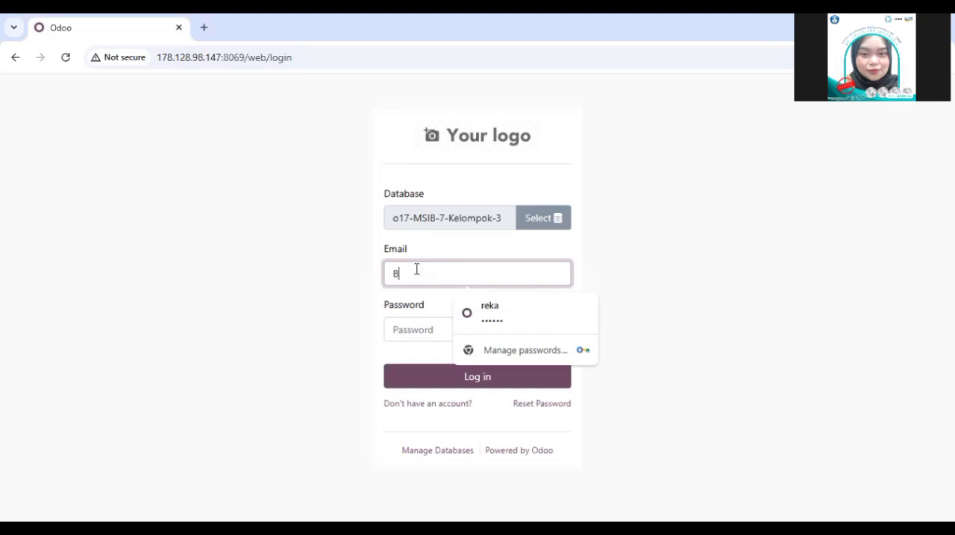
type("iur")
key("BackSpace")
key("BackSpace")
type("r")
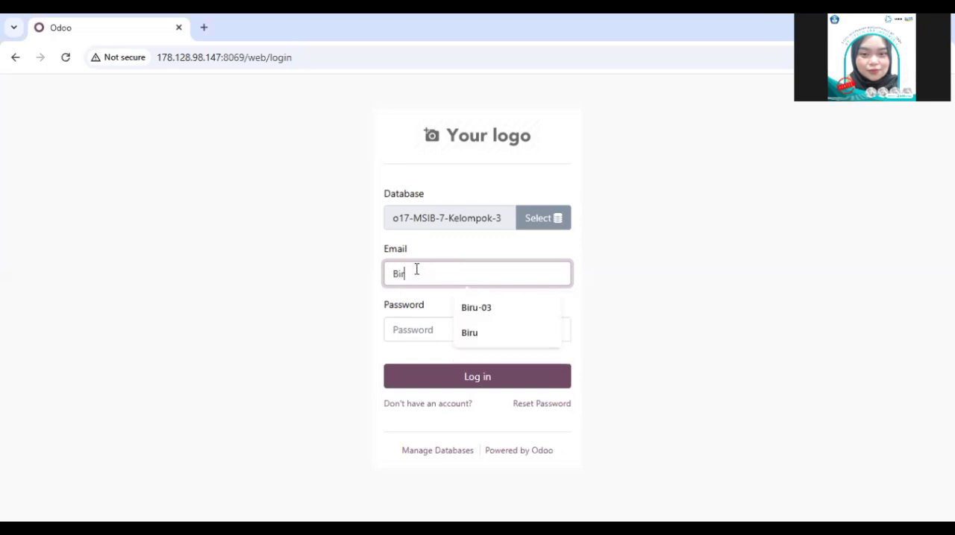
type("u-03")
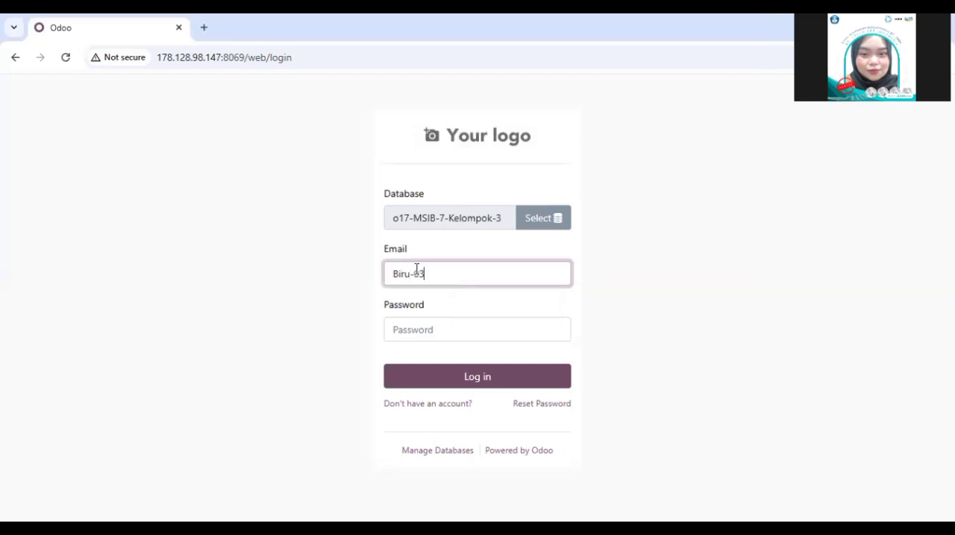
left_click(418, 327)
type("B")
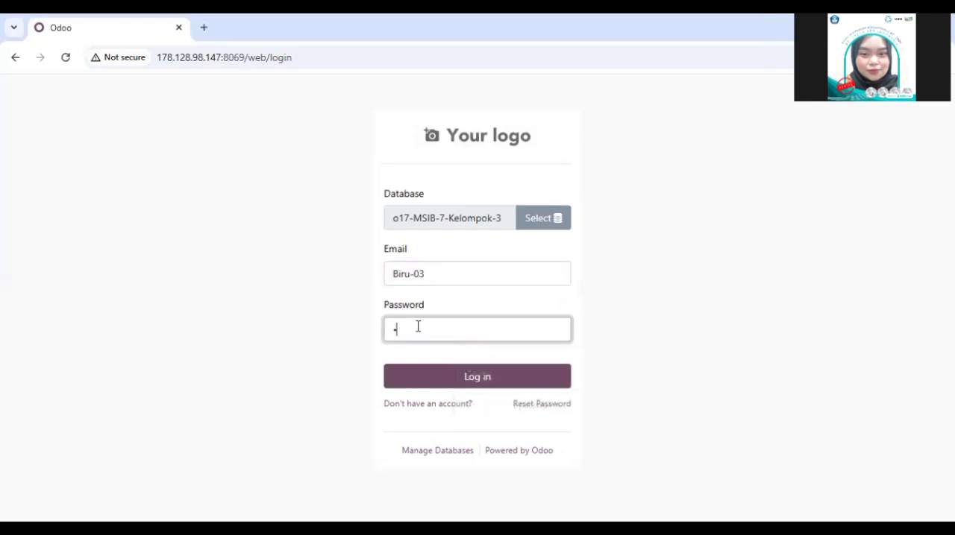
left_click(440, 384)
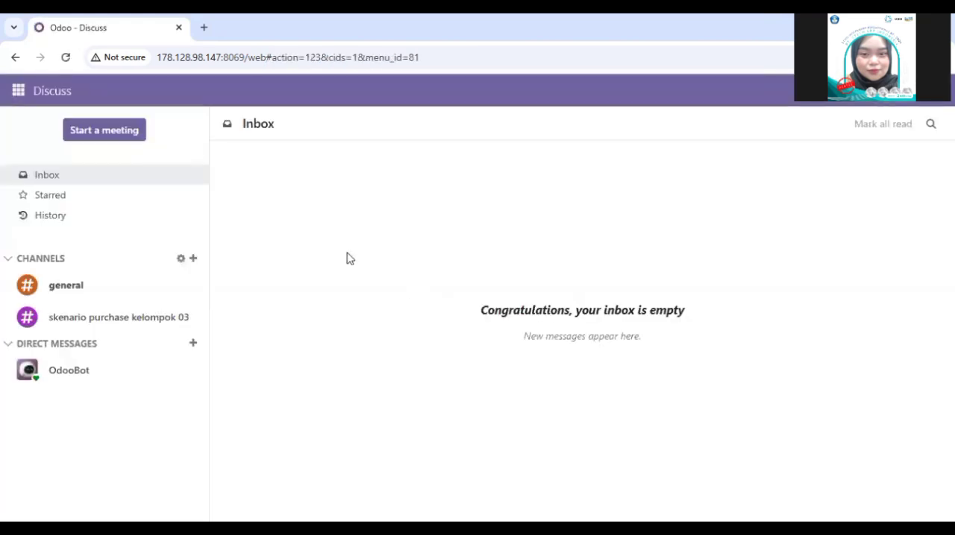
Step: Start a new company vendor record in Purchase and name it PT Ready Mat 03
left_click(22, 90)
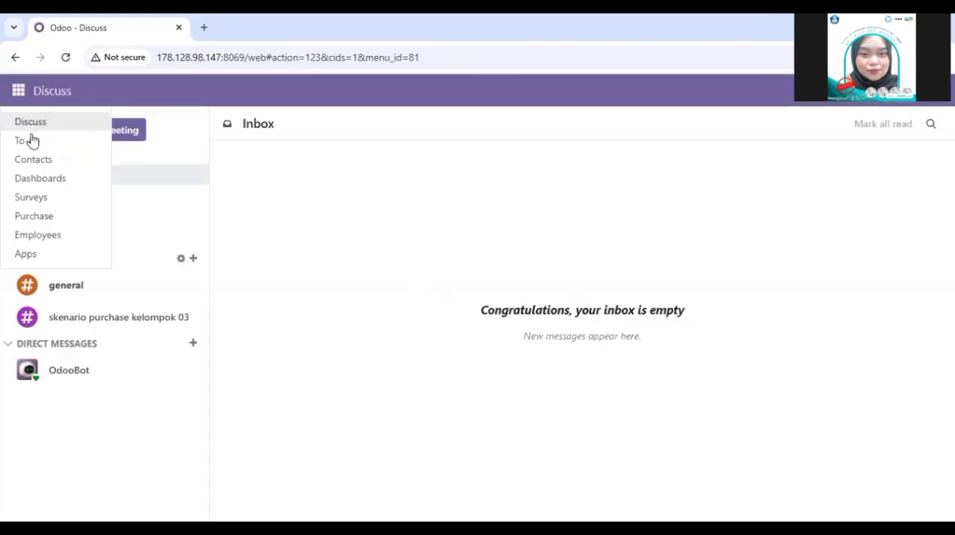
left_click(41, 217)
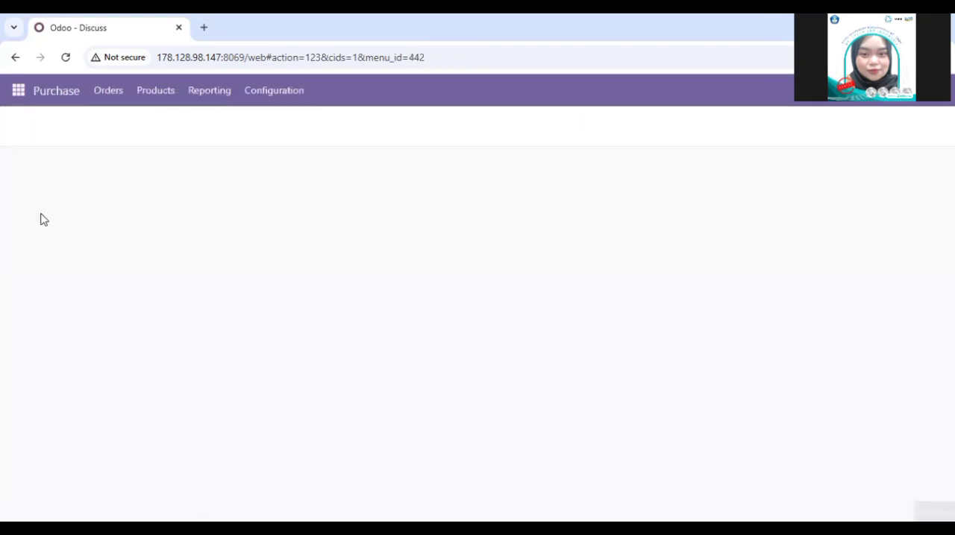
left_click(110, 105)
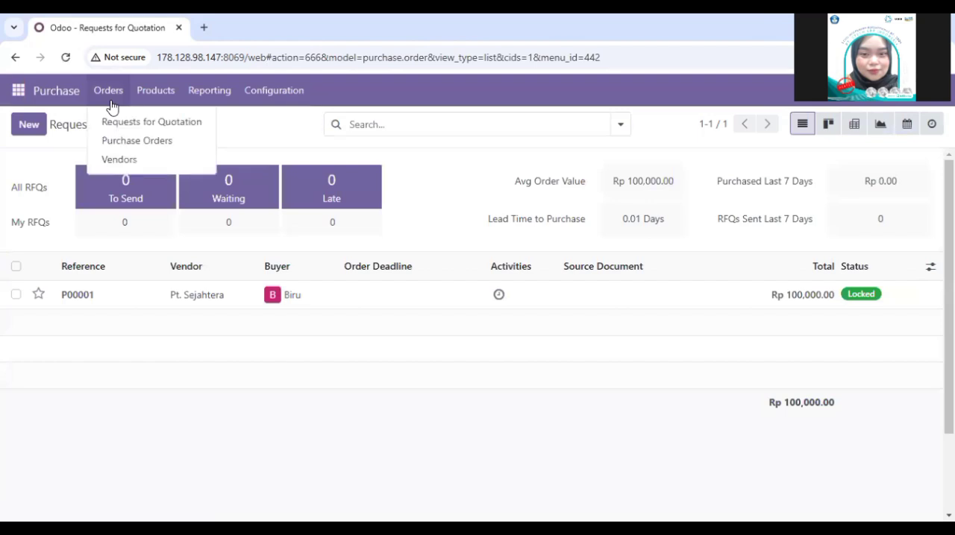
left_click(123, 162)
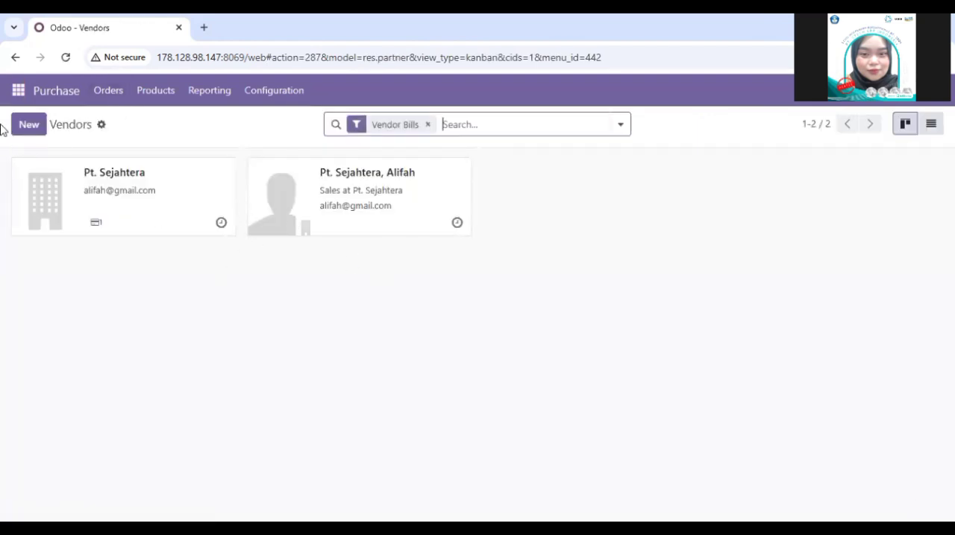
left_click(30, 125)
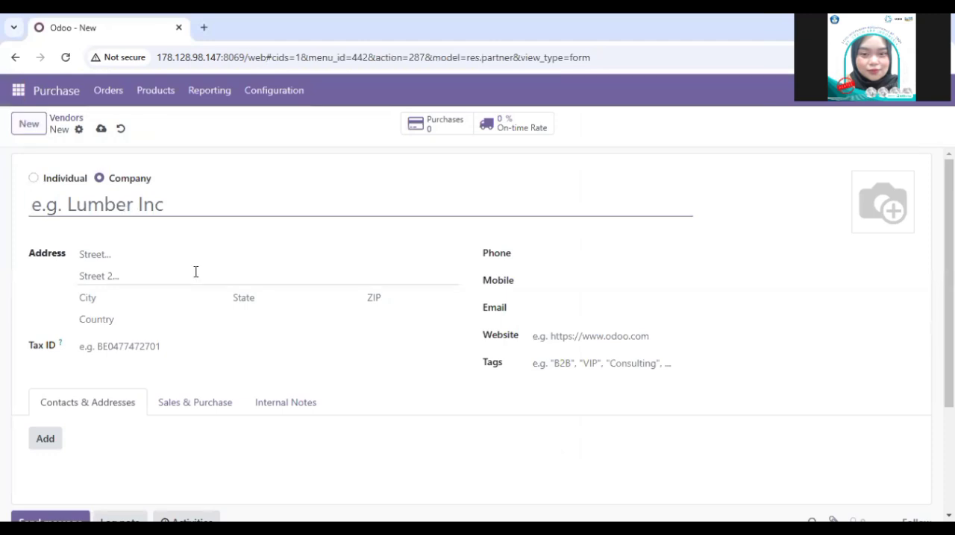
type("PT")
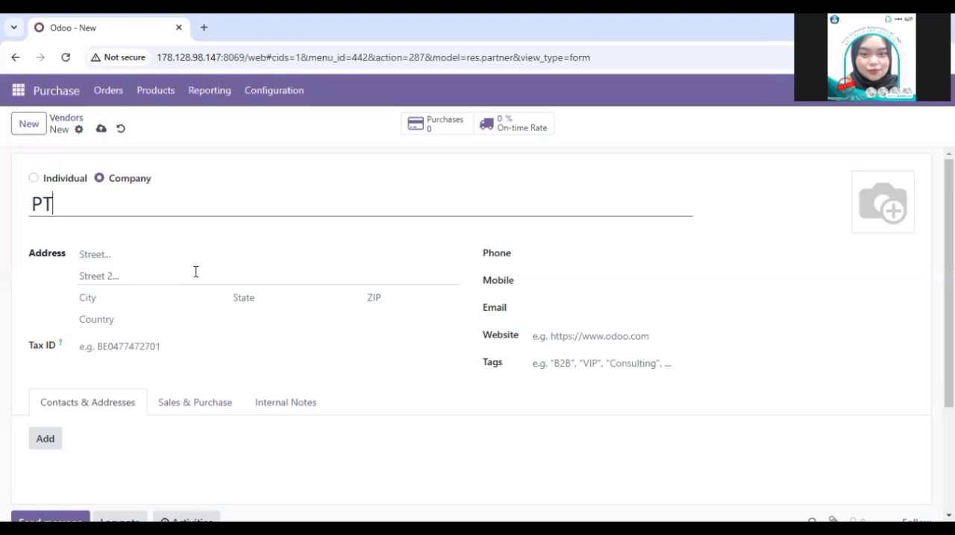
type(" Ready Ma")
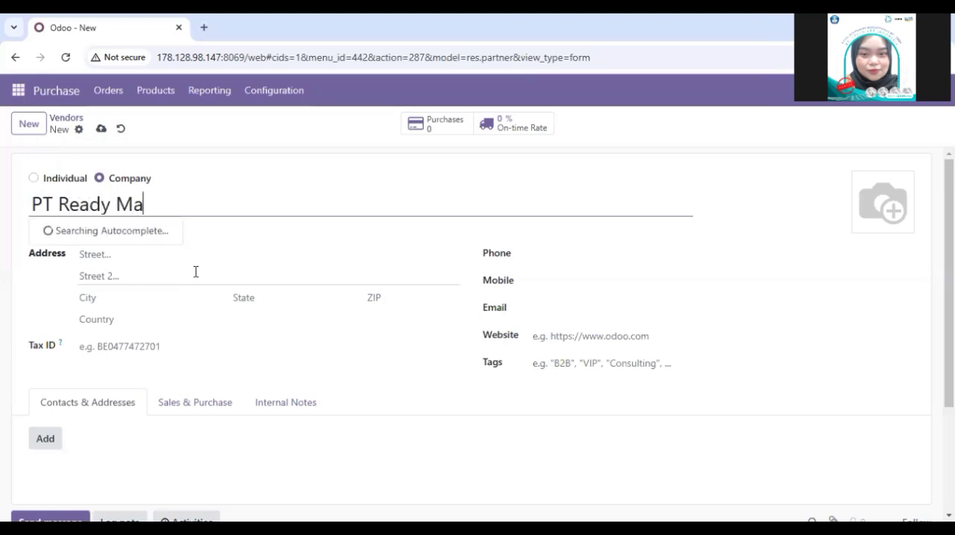
key("BackSpace")
type("at")
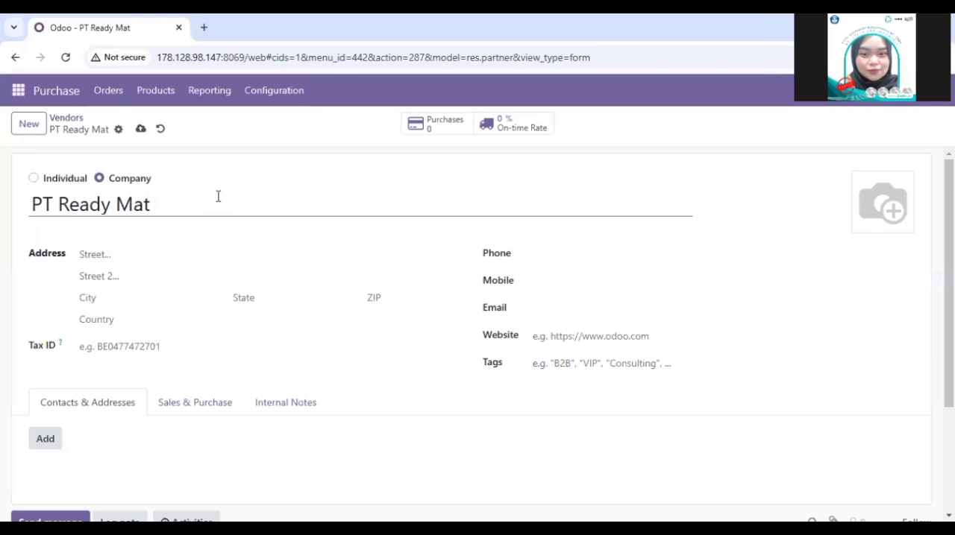
type("03")
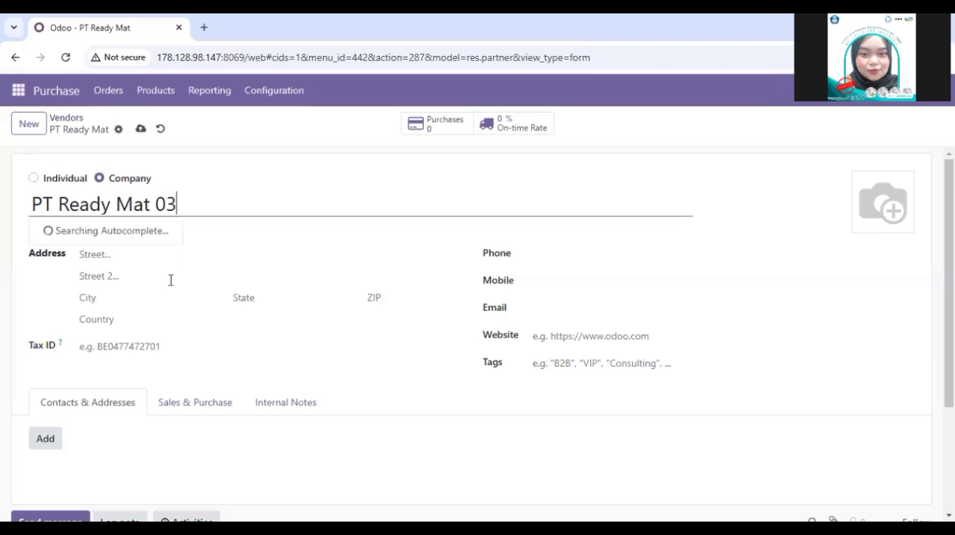
Step: Fill the vendor's contact details from the saved address entry, and clear its street and city
left_click(134, 256)
left_click(186, 291)
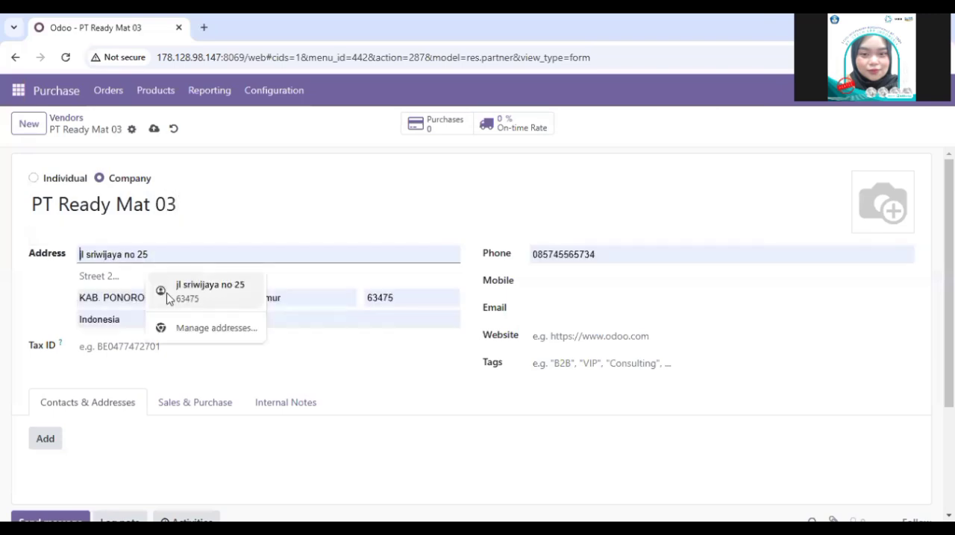
left_click(151, 301)
double_click(150, 301)
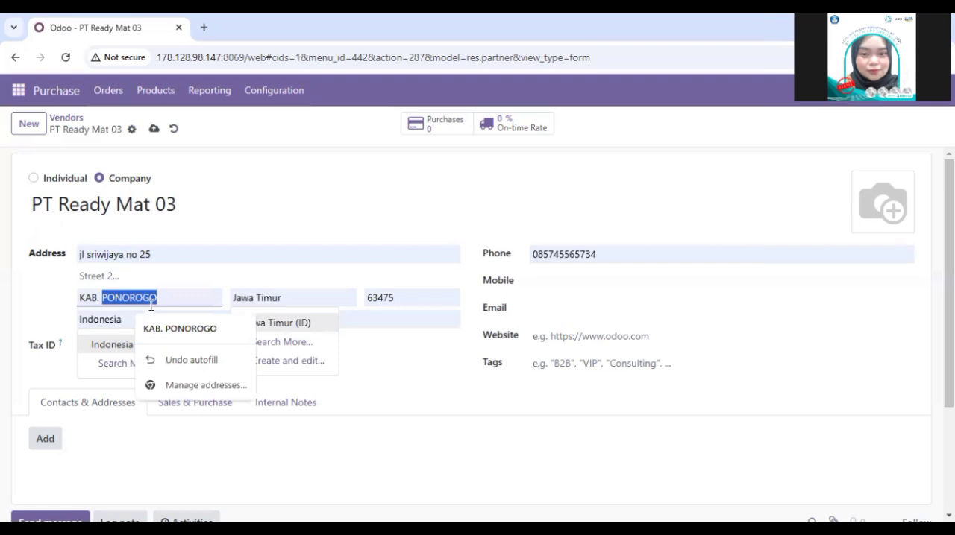
key("BackSpace")
key("BackSpace")
key("BackSpace")
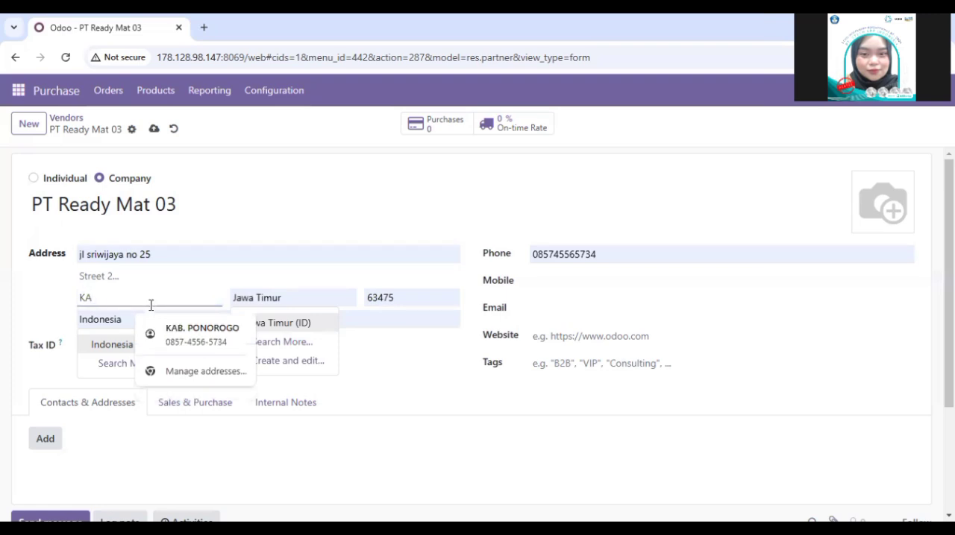
key("BackSpace")
key("BackSpace")
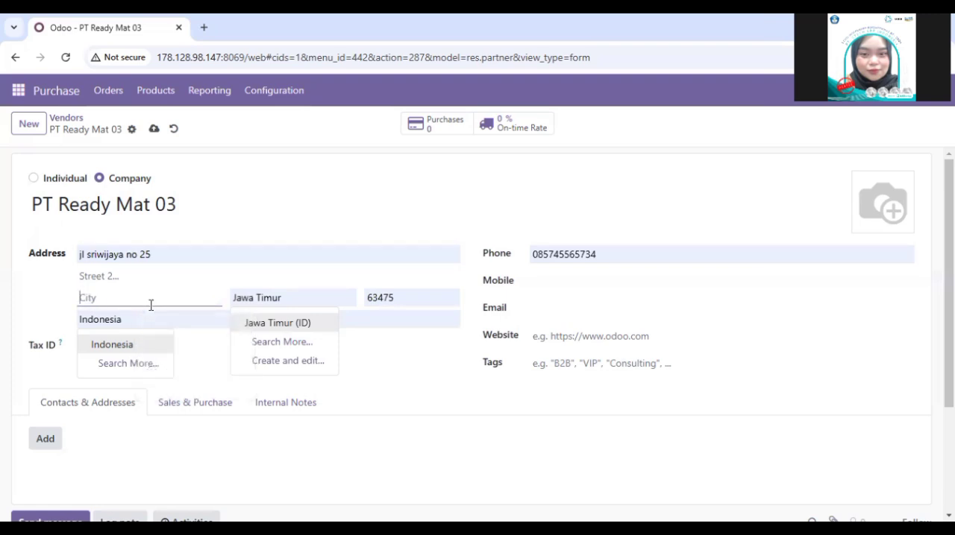
left_click(421, 376)
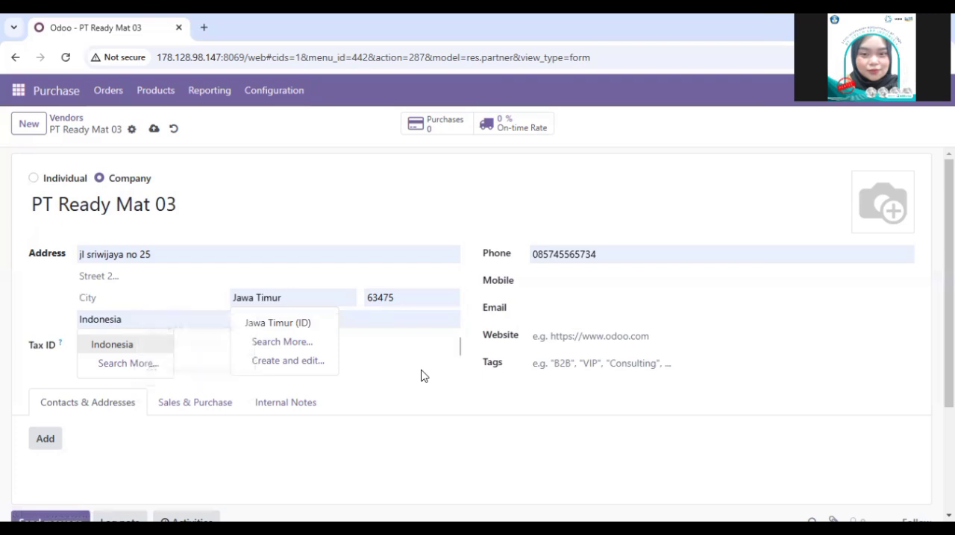
triple_click(162, 256)
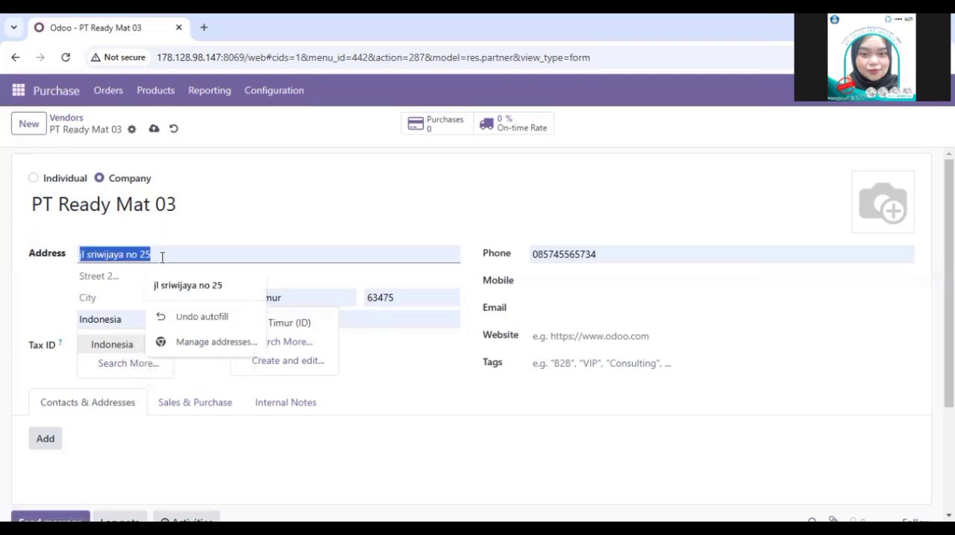
key("BackSpace")
Step: Clear the autofilled state, ZIP and country from the vendor's address
triple_click(271, 293)
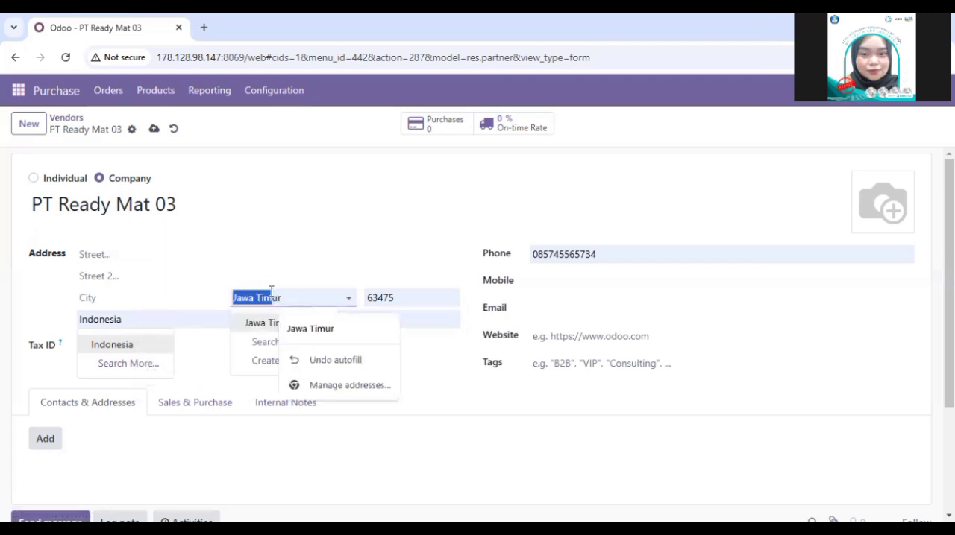
key("BackSpace")
left_click(271, 292)
key("BackSpace")
key("BackSpace")
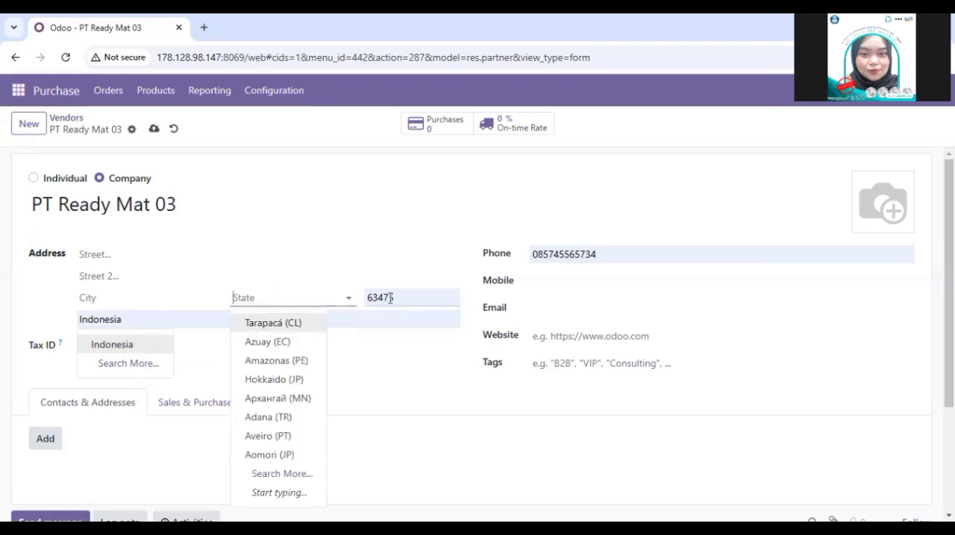
triple_click(389, 298)
key("BackSpace")
triple_click(107, 319)
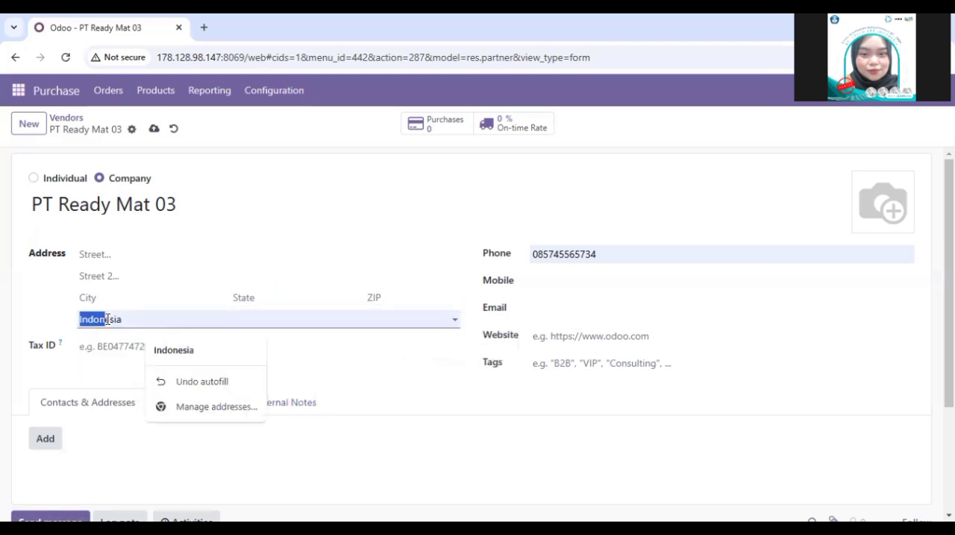
key("BackSpace")
key("BackSpace")
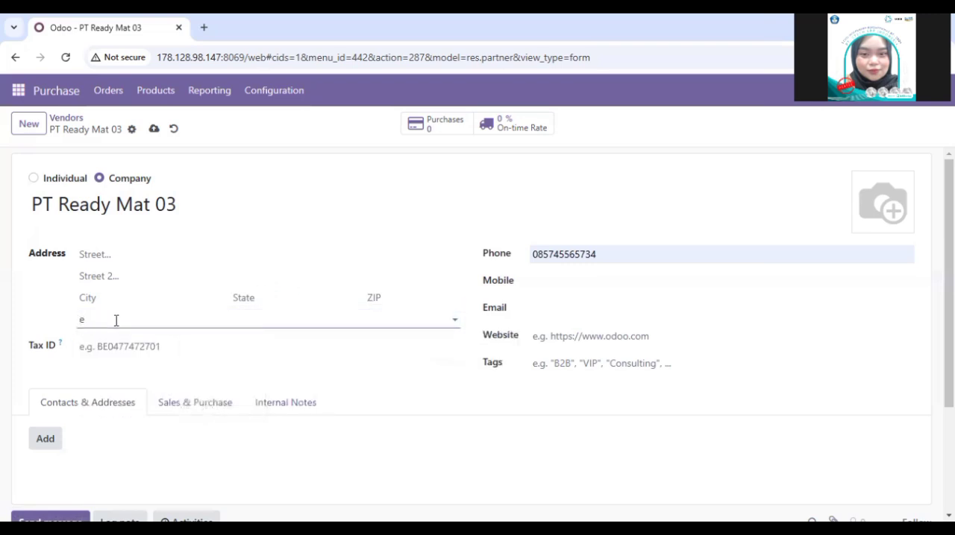
key("BackSpace")
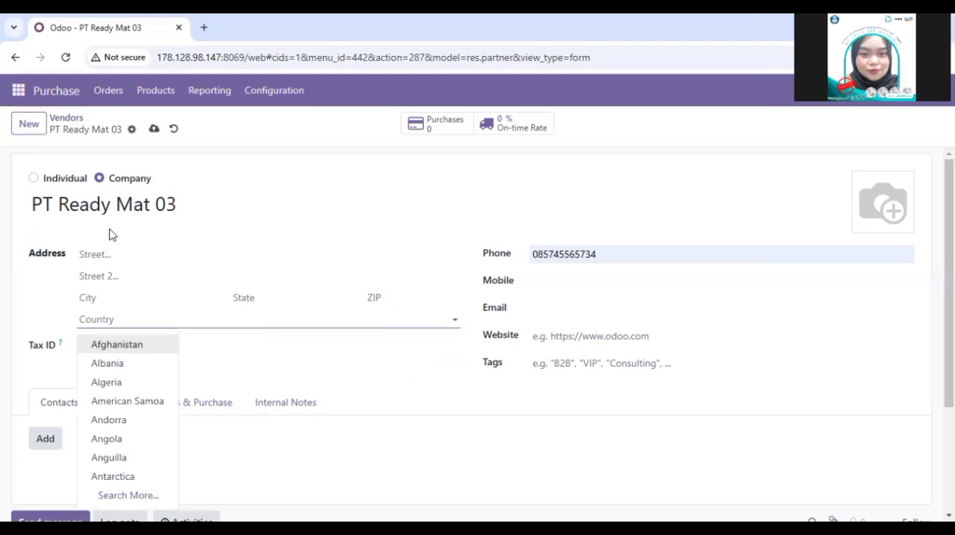
Step: Enter the vendor's street address and set the city to Jakarta
left_click(114, 254)
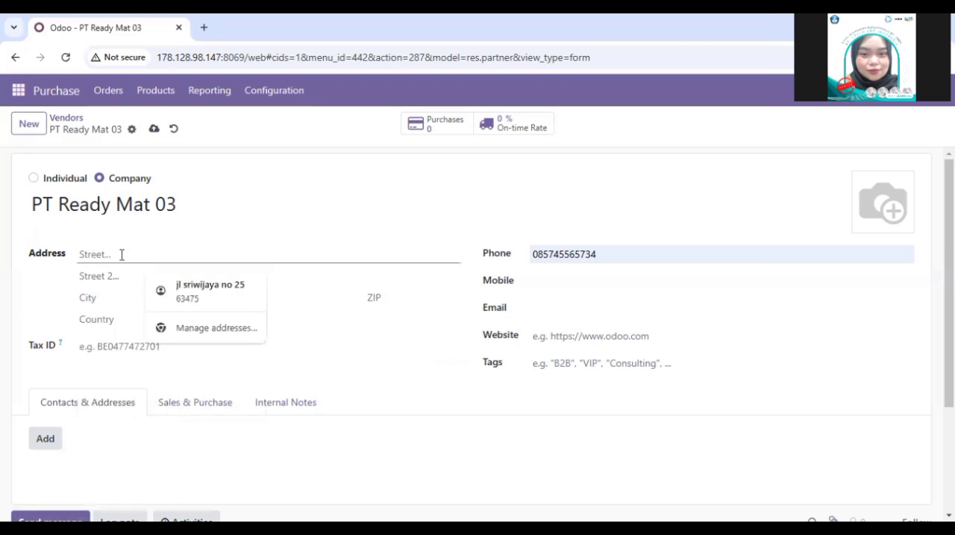
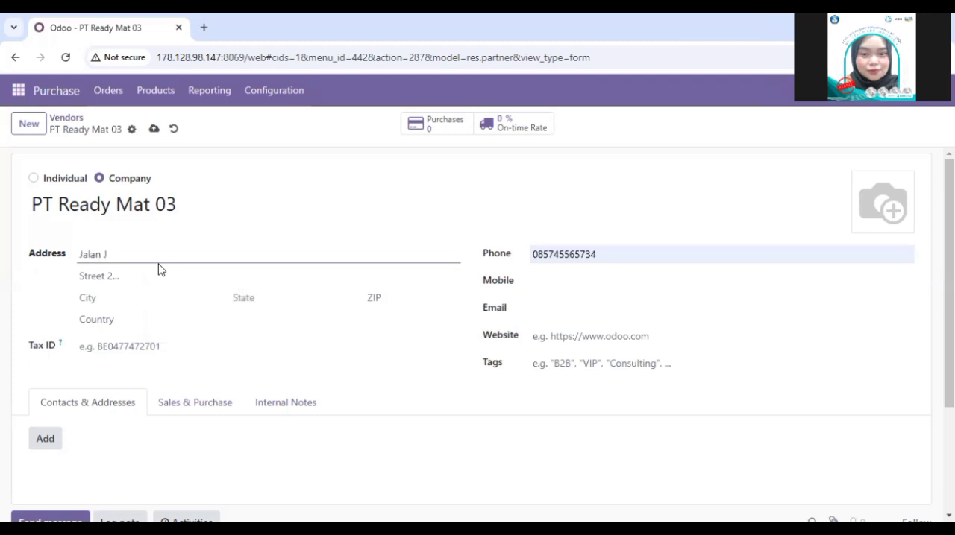
left_click(128, 275)
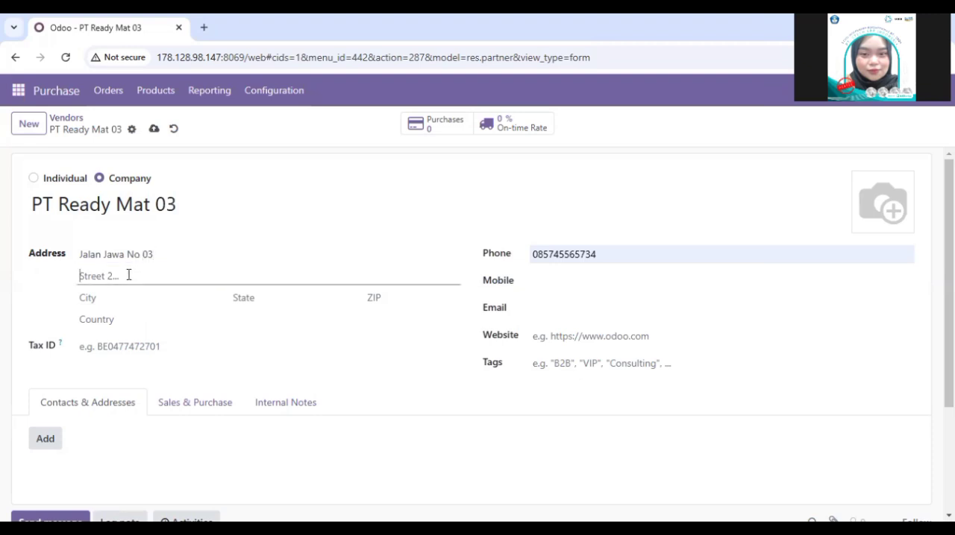
left_click(112, 296)
type("Jakarta")
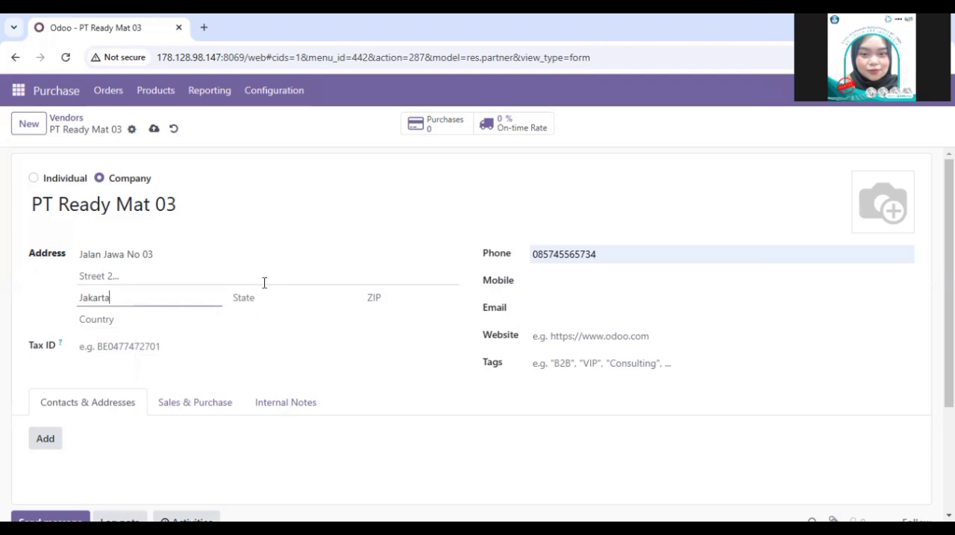
left_click(267, 299)
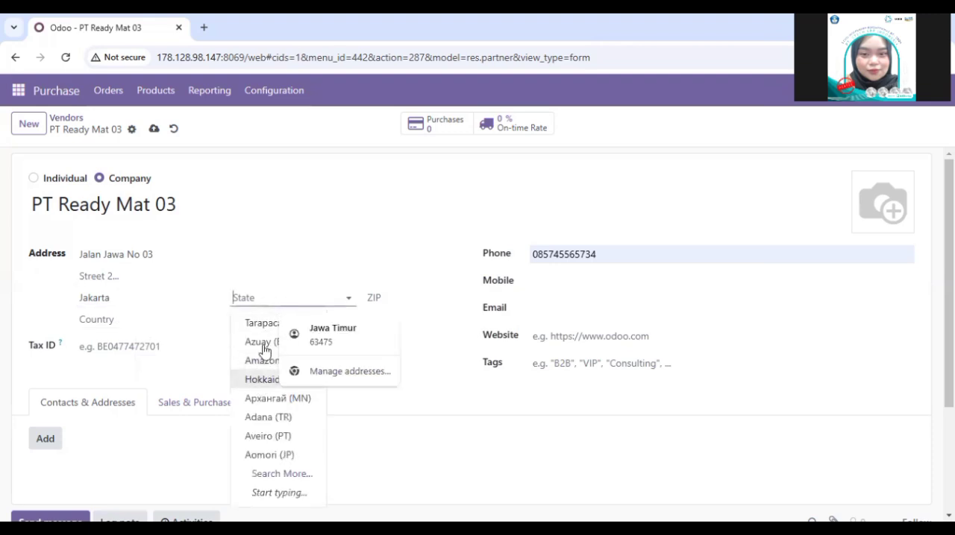
type("i")
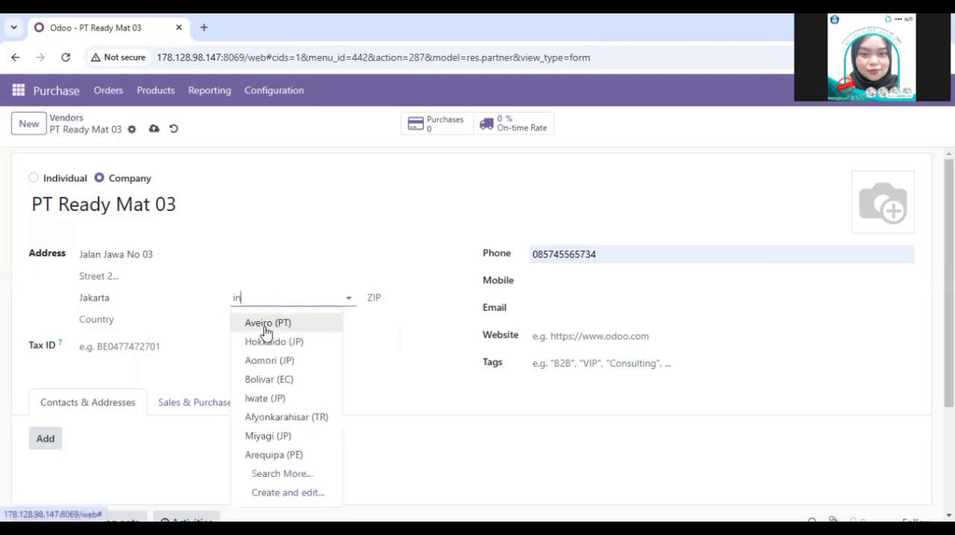
type("nd")
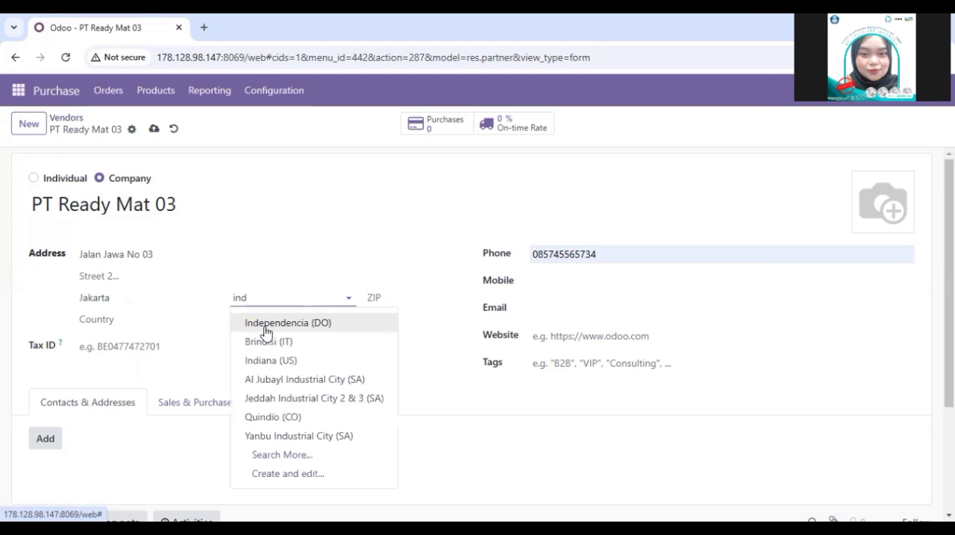
type("o")
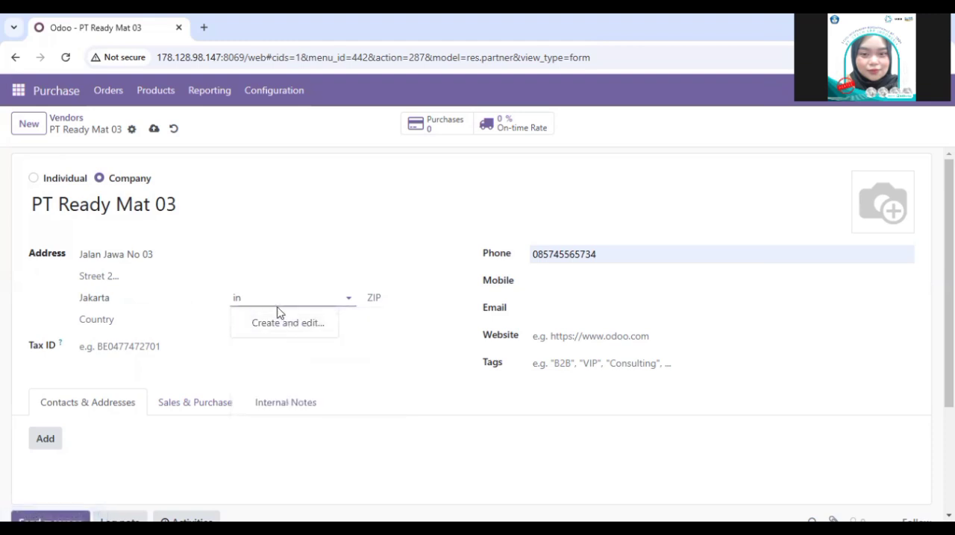
scroll(294, 407, "down", 1)
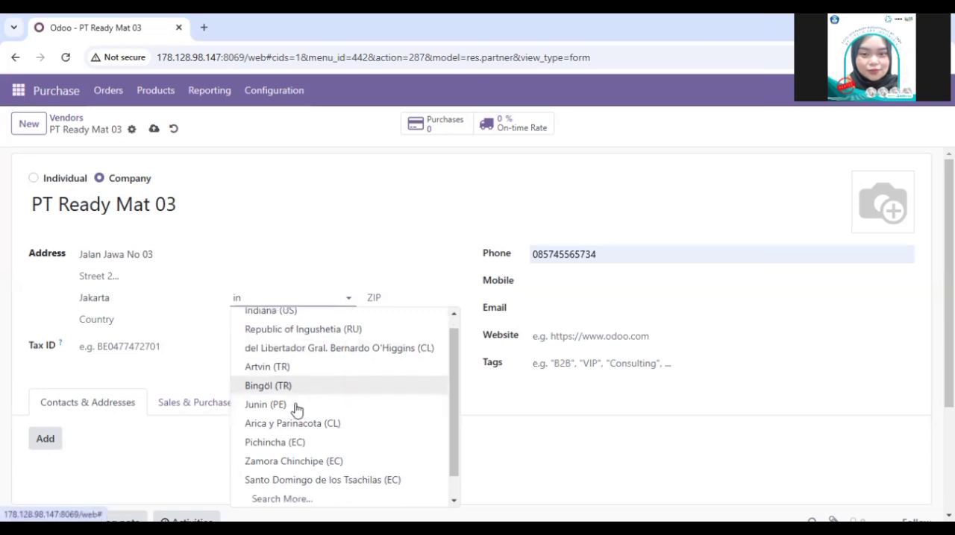
scroll(296, 409, "down", 1)
scroll(316, 377, "up", 1)
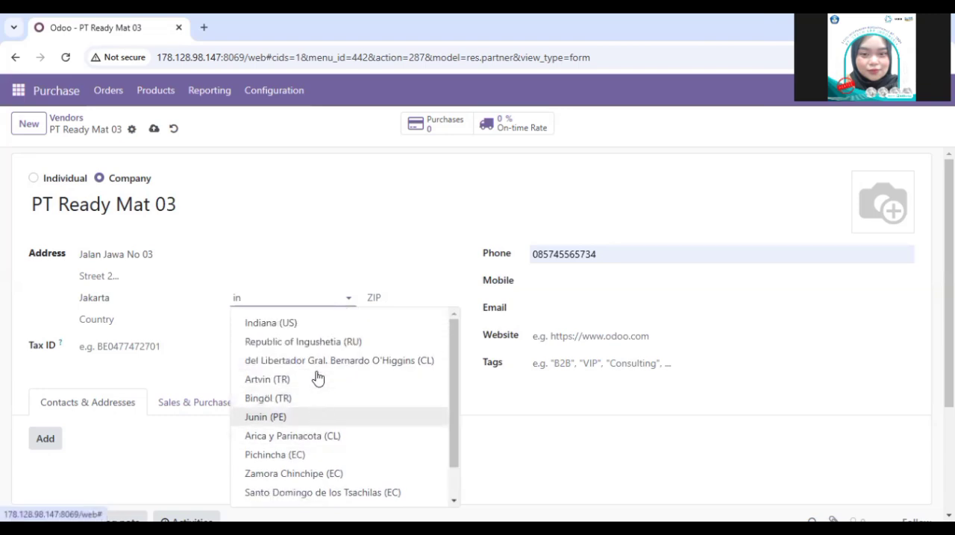
key("BackSpace")
key("BackSpace")
type("id")
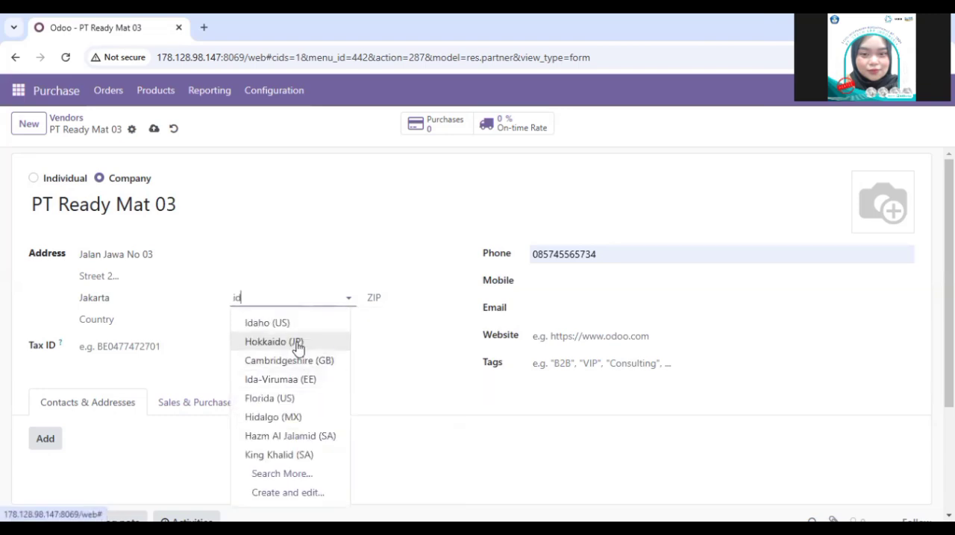
key("BackSpace")
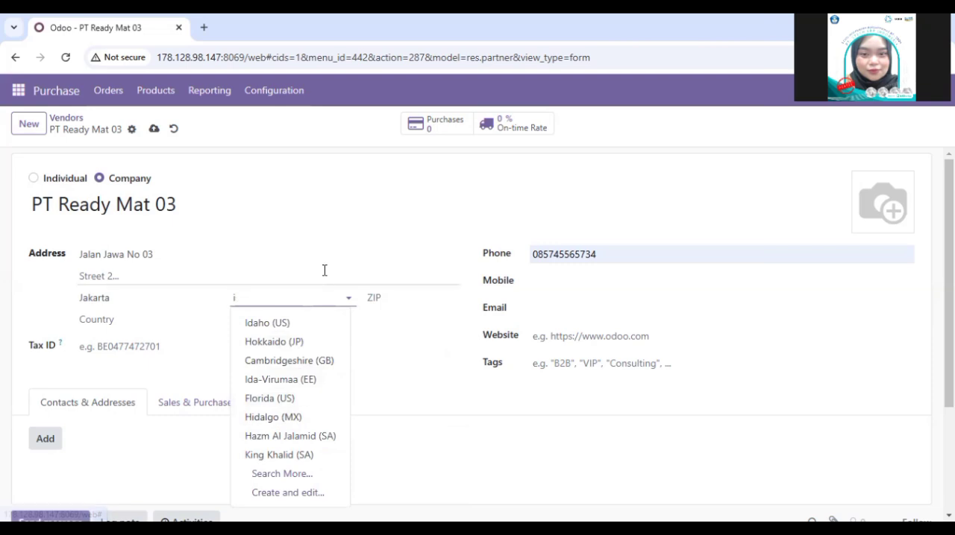
type("nd")
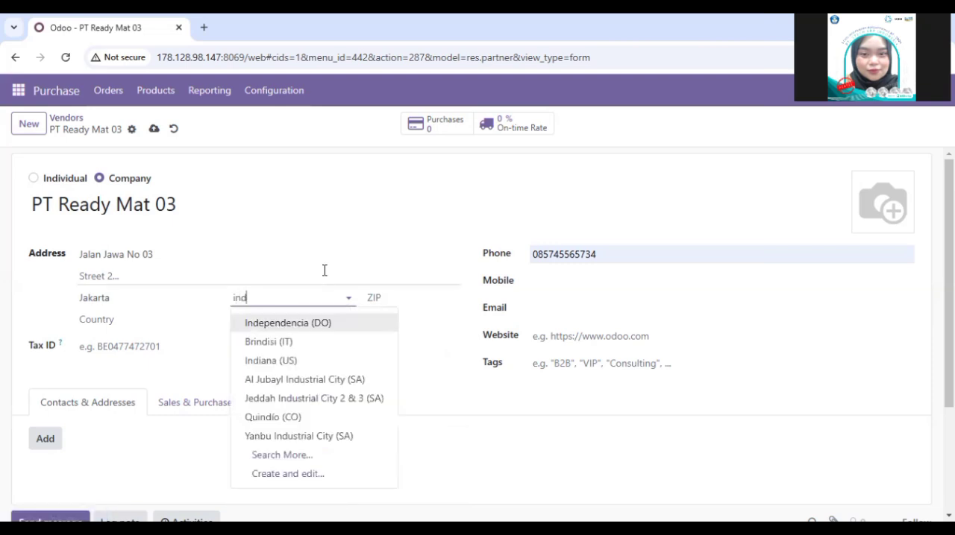
key("BackSpace")
key("BackSpace")
key("BackSpace")
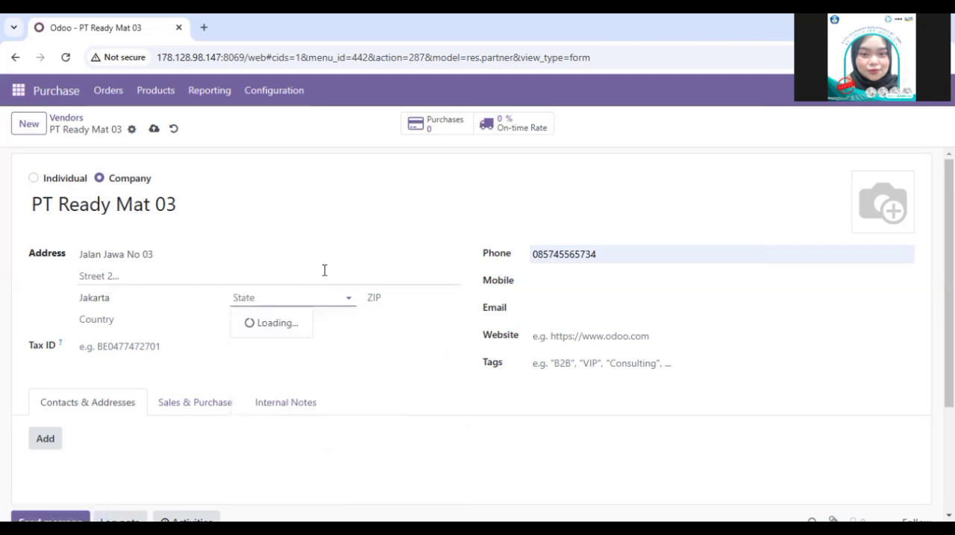
left_click(136, 336)
Step: Set the vendor's country to Indonesia and the state to Jakarta (ID)
left_click(82, 320)
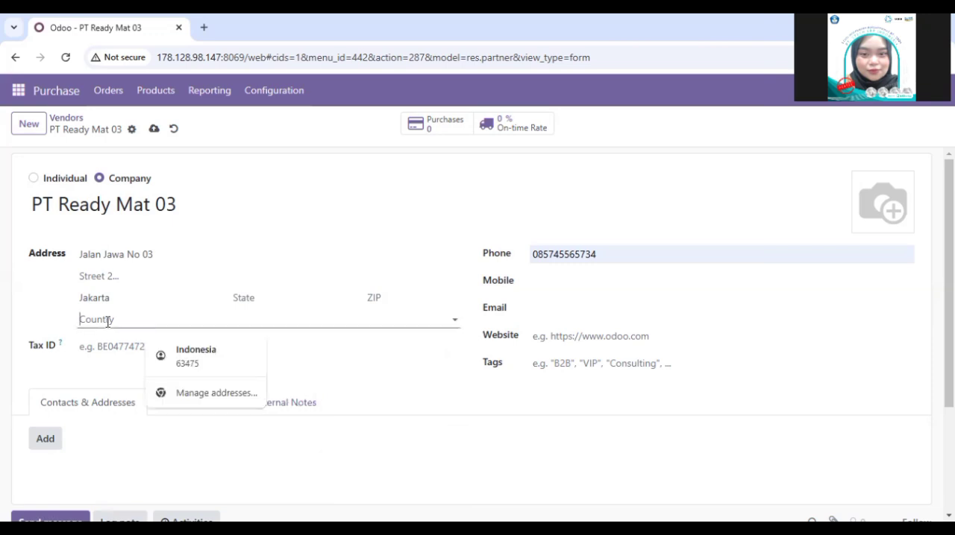
type("i")
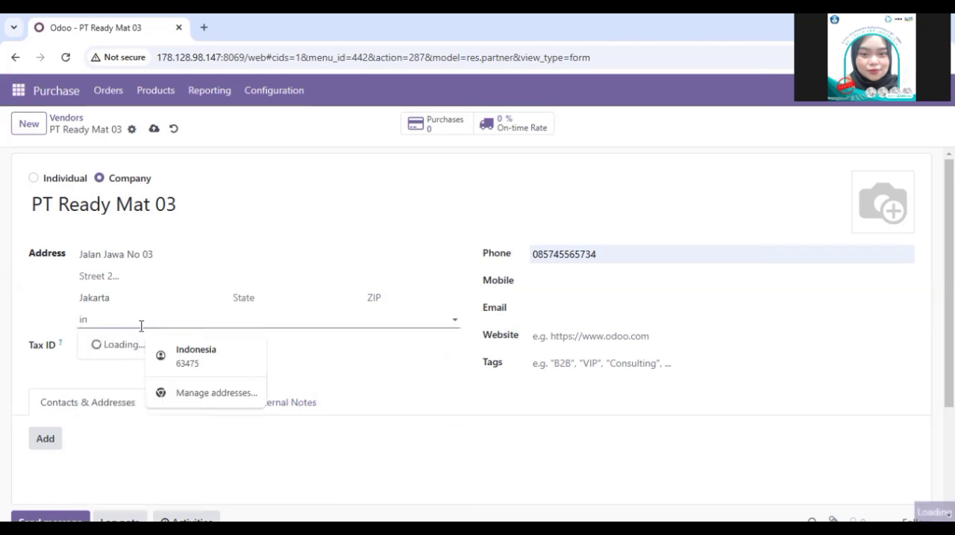
type("n")
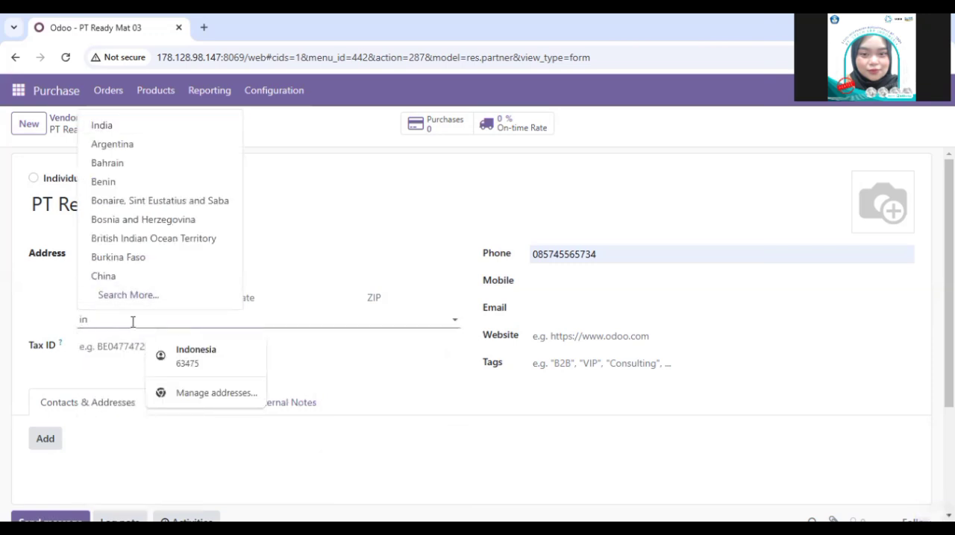
type("do")
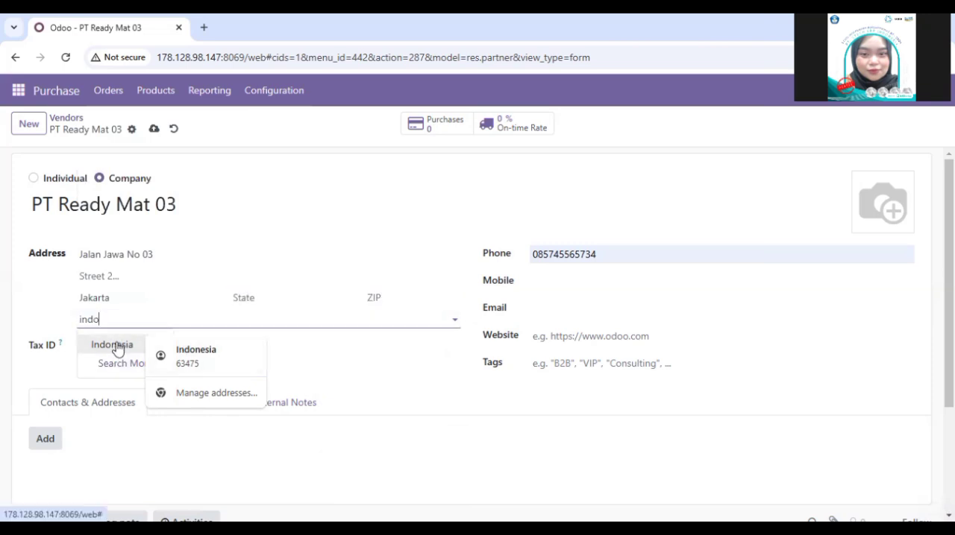
left_click(116, 345)
left_click(281, 299)
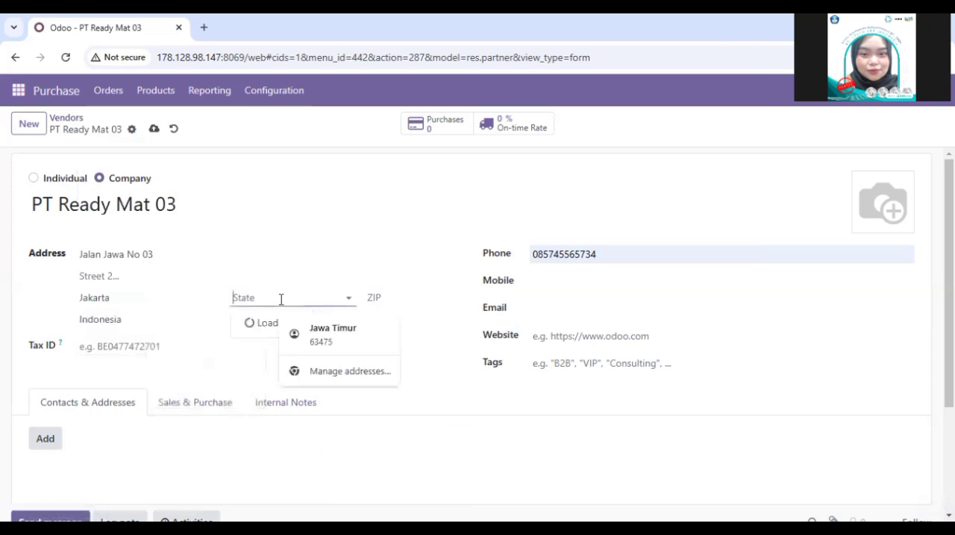
type("jak")
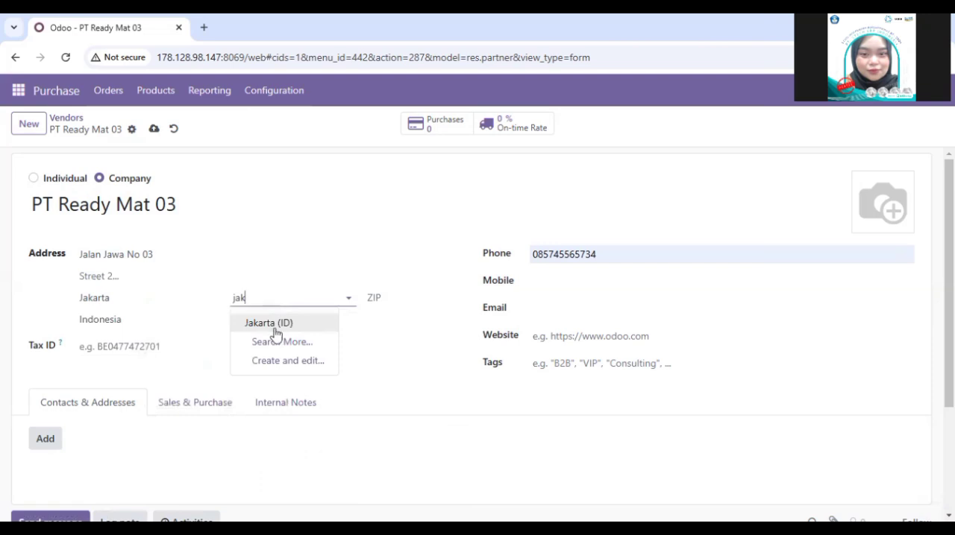
left_click(273, 325)
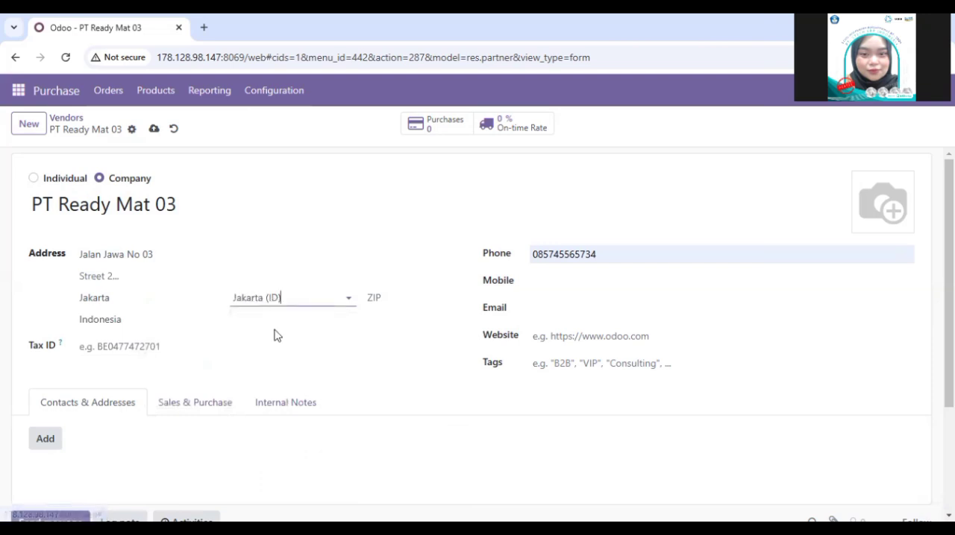
Step: Clear the vendor's city and enter it again as Jakarta
double_click(105, 299)
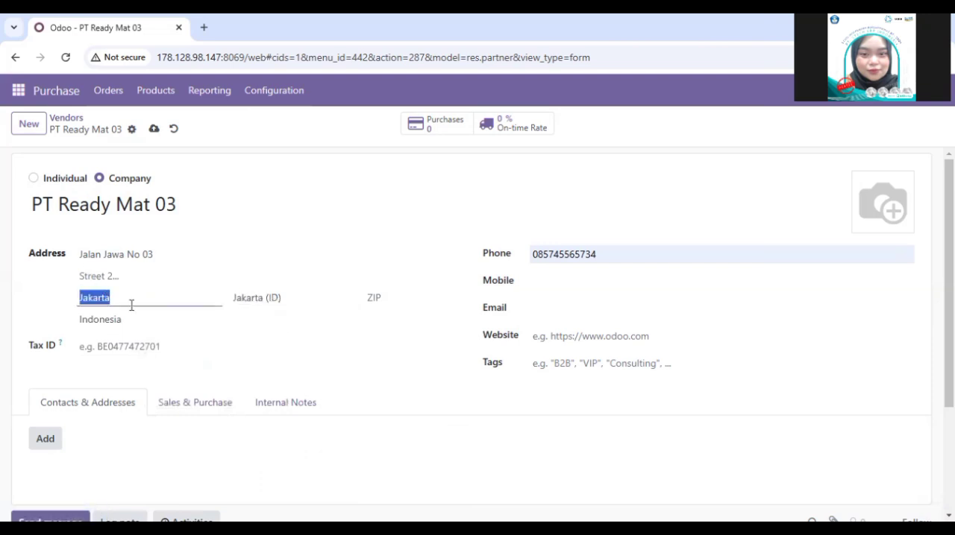
key("BackSpace")
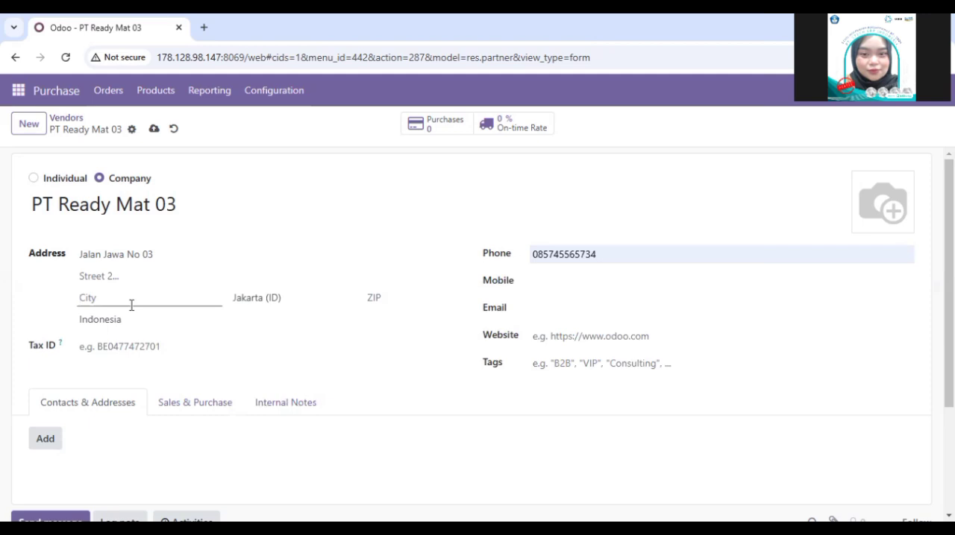
double_click(252, 299)
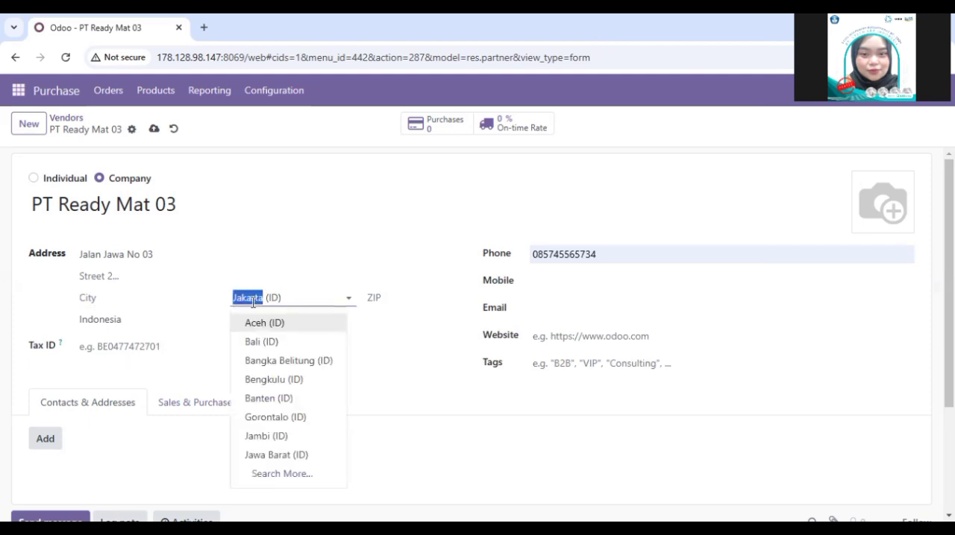
left_click(139, 299)
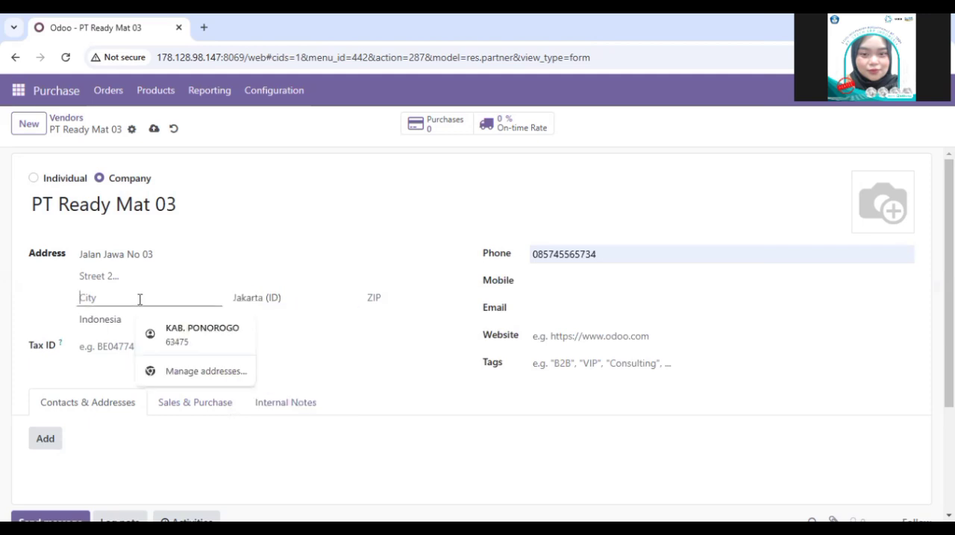
type("Jaka")
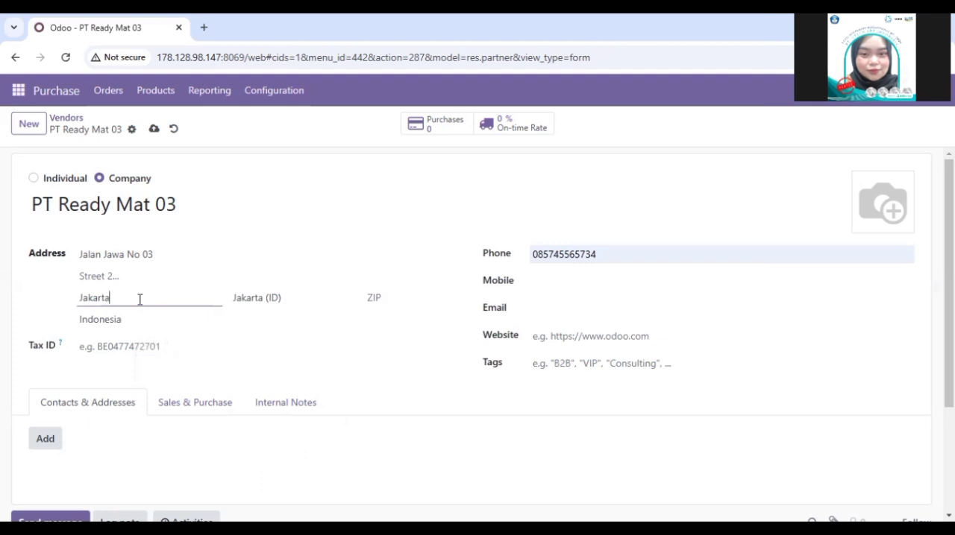
type("rta")
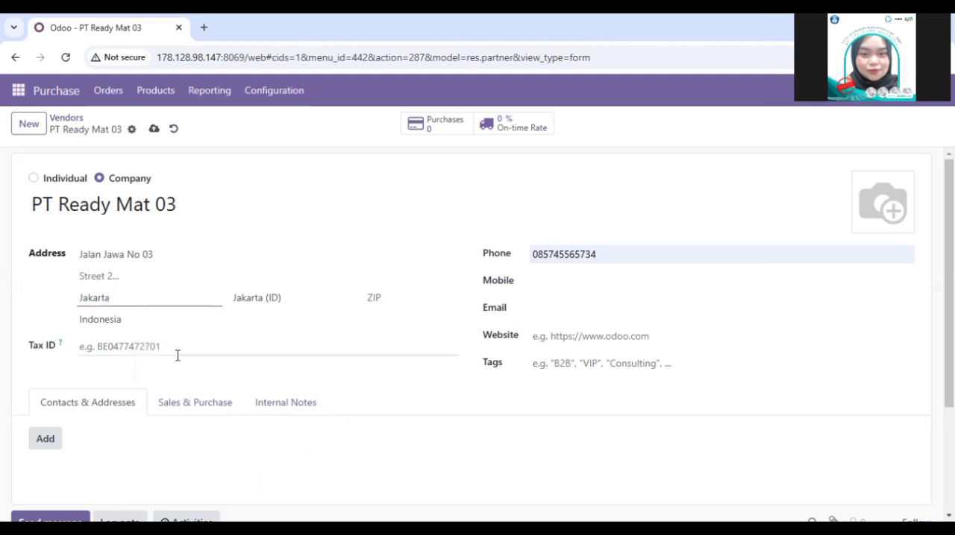
Step: Enter the vendor's e-mail address in its contact details
left_click(596, 253)
left_click(576, 279)
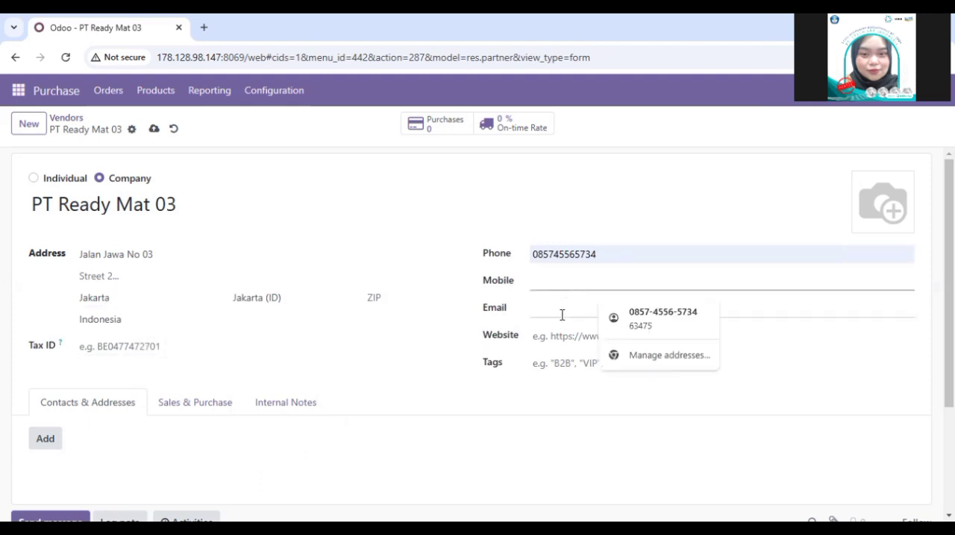
left_click(563, 325)
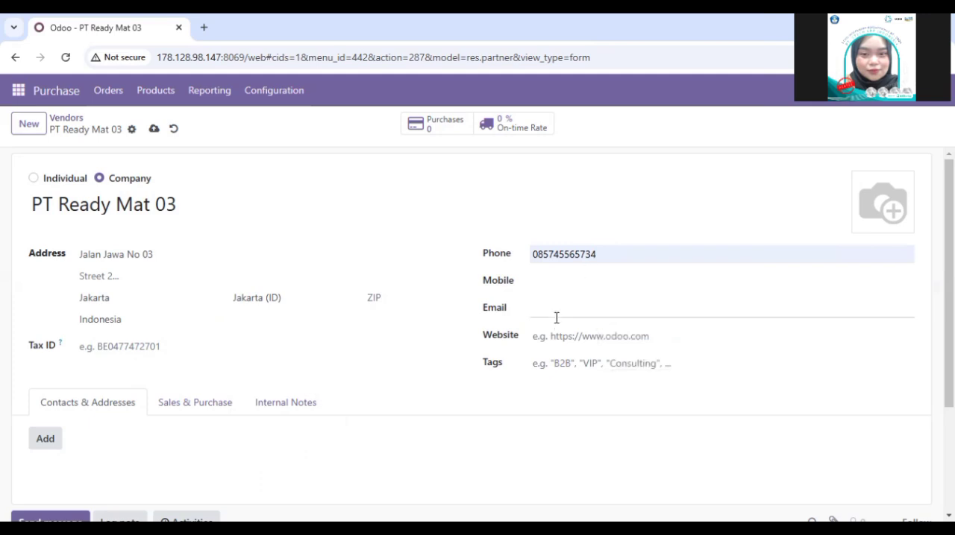
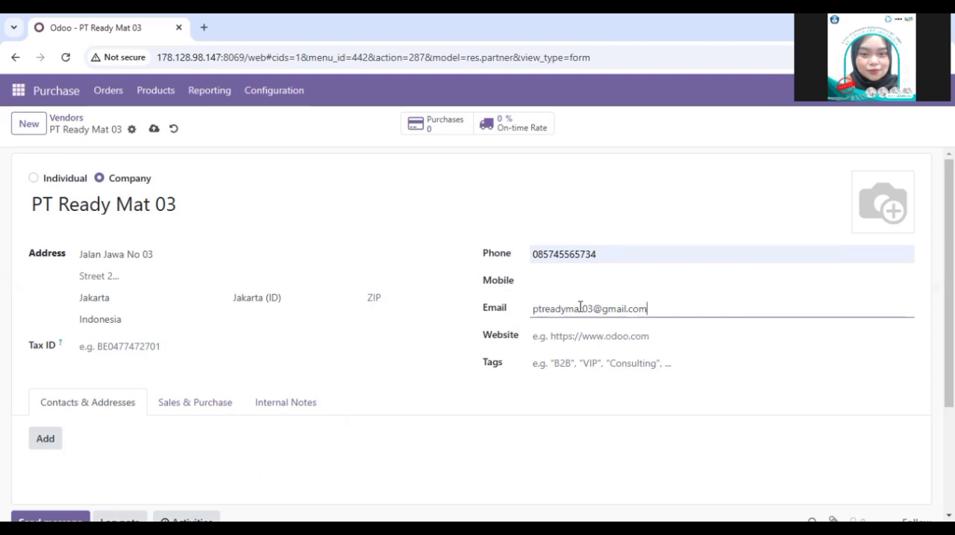
scroll(579, 309, "down", 3)
scroll(389, 264, "up", 3)
left_click(503, 498)
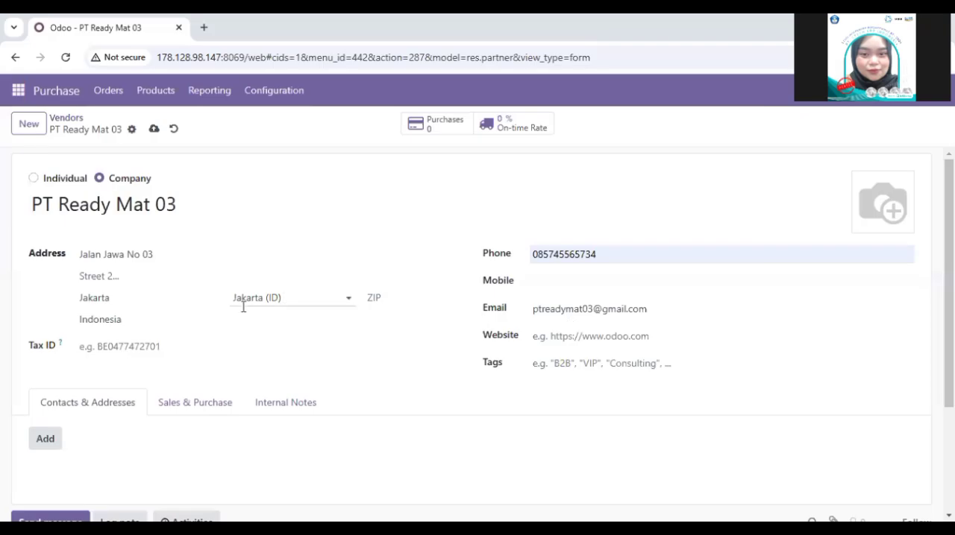
Step: Replace the vendor's autofilled phone number with a new one that starts with the country code +62
left_click(242, 306)
left_click(566, 255)
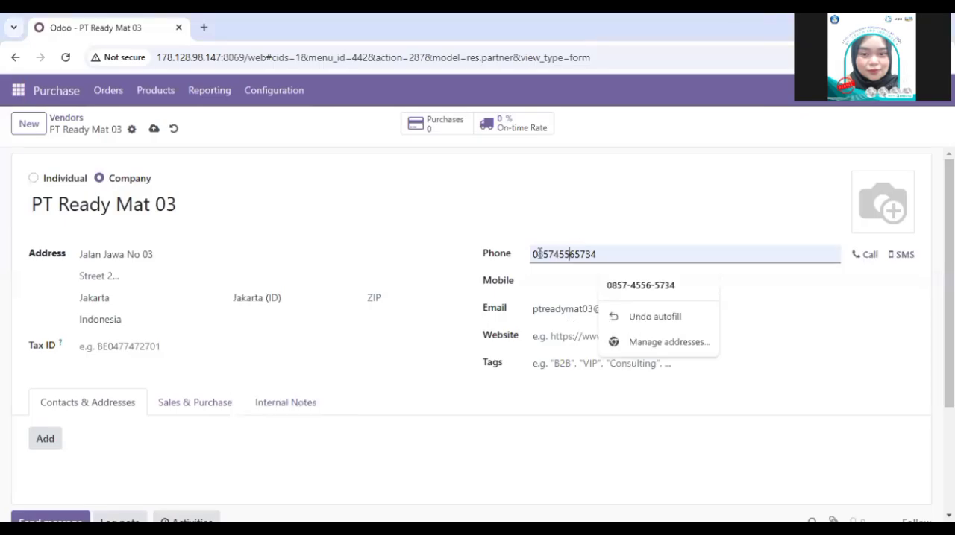
key("ctrl+a")
key("BackSpace")
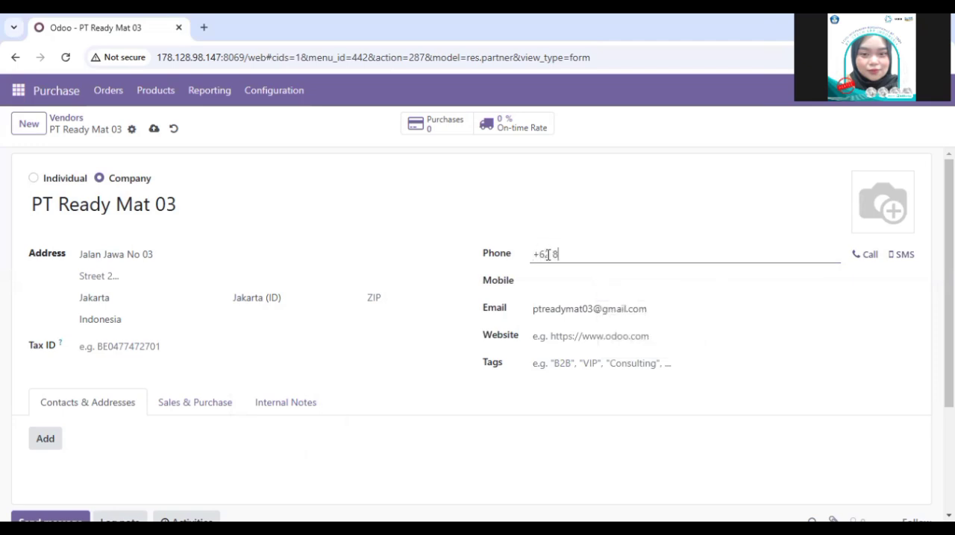
left_click(569, 285)
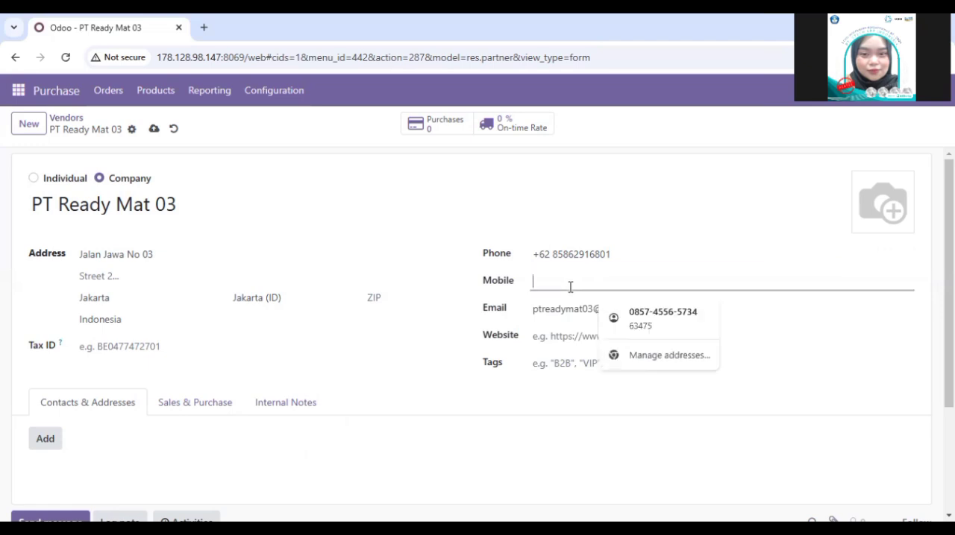
Step: Review the vendor's e-mail, city, state and country entries before saving
left_click(567, 309)
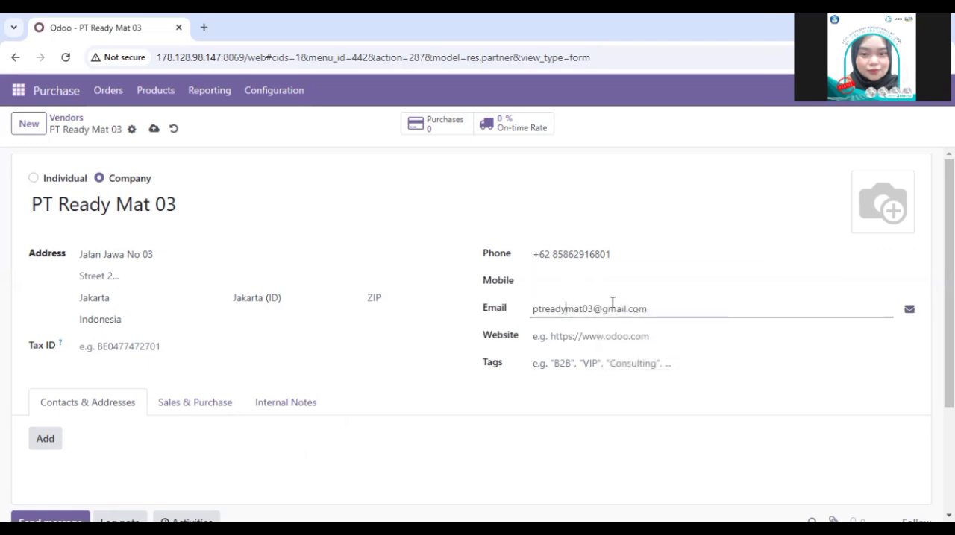
left_click(109, 296)
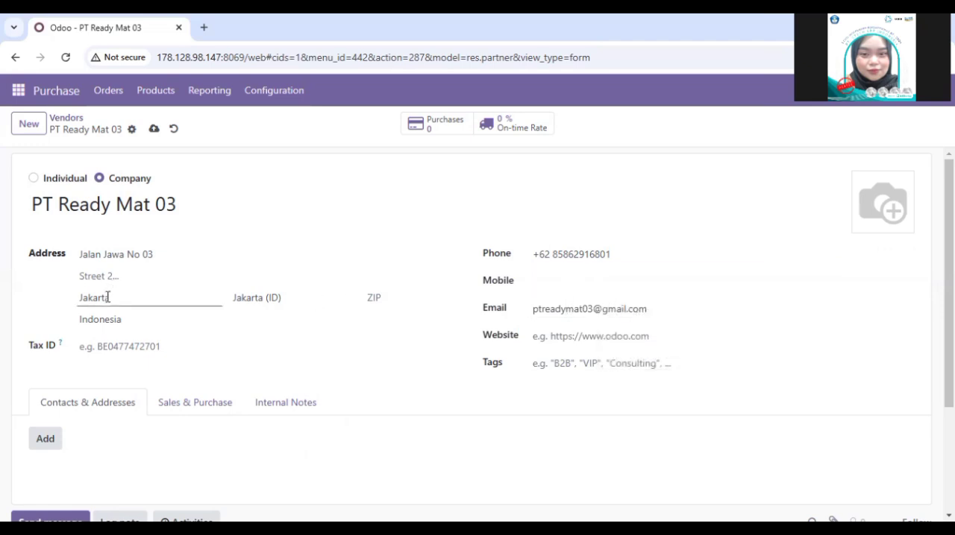
double_click(108, 298)
left_click(155, 297)
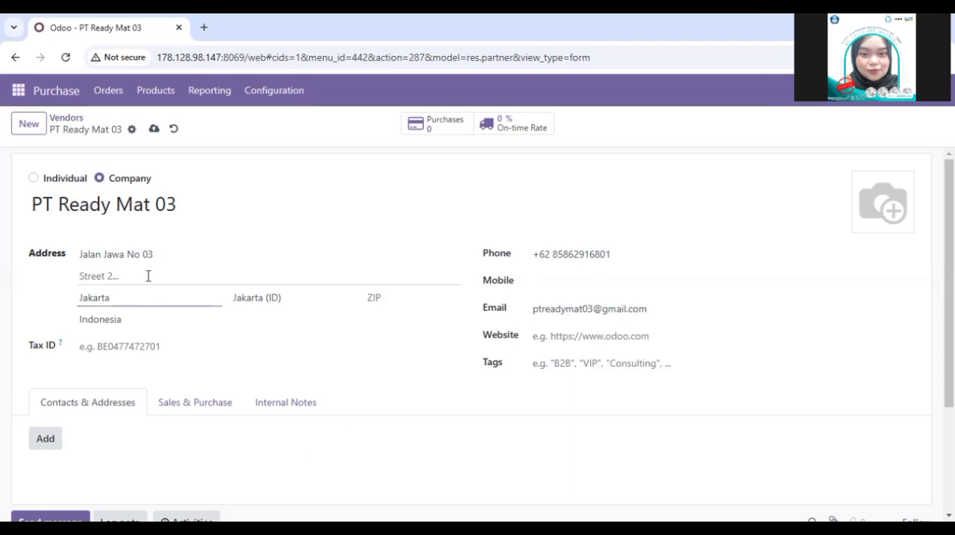
left_click(270, 294)
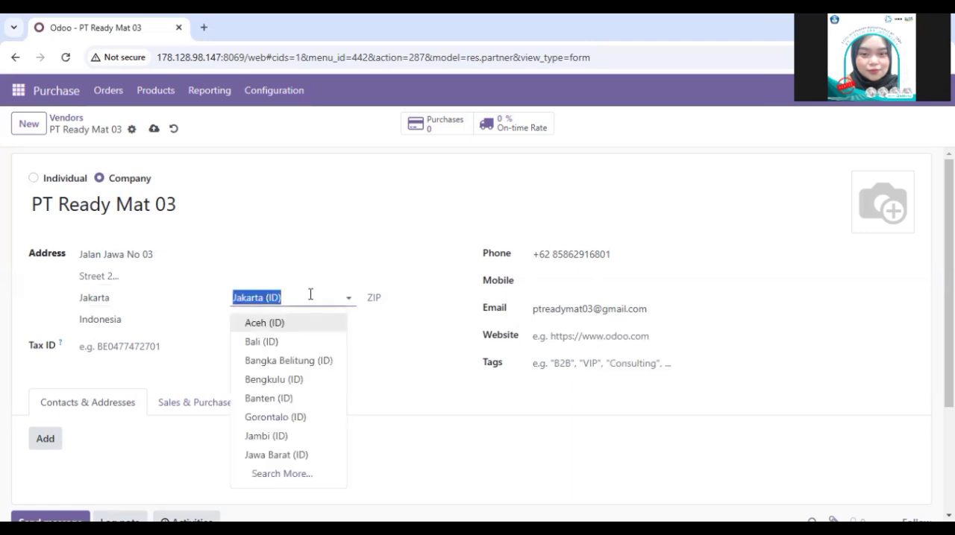
left_click(394, 321)
left_click(282, 176)
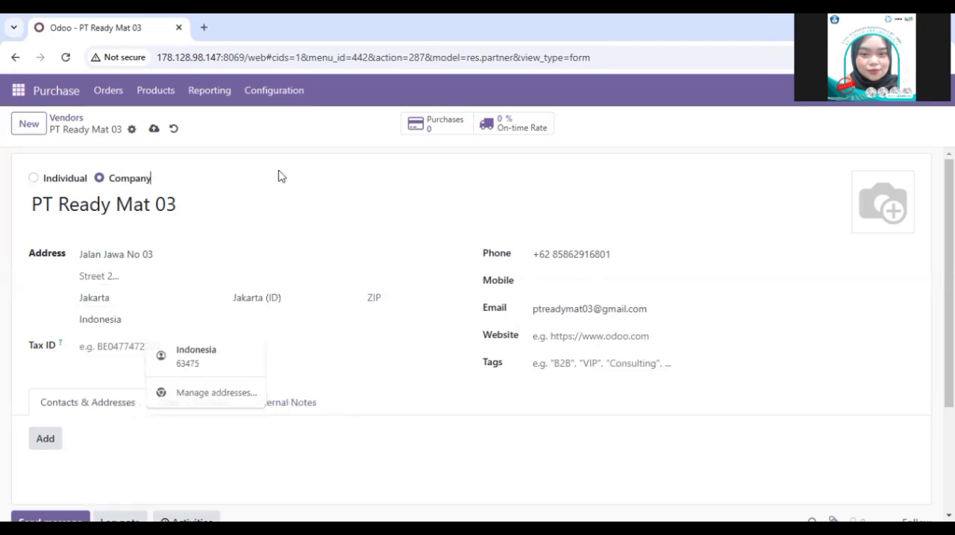
left_click(126, 321)
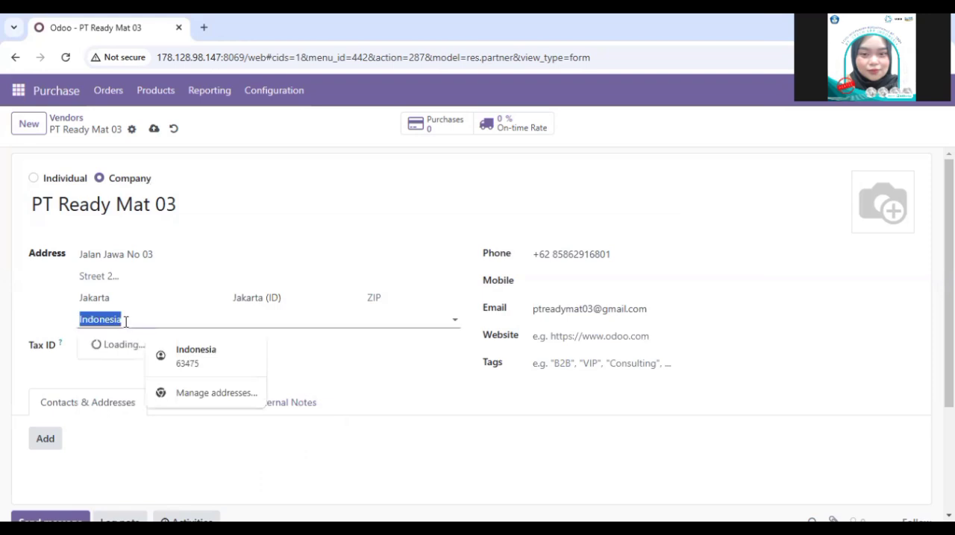
left_click_drag(316, 445, 291, 371)
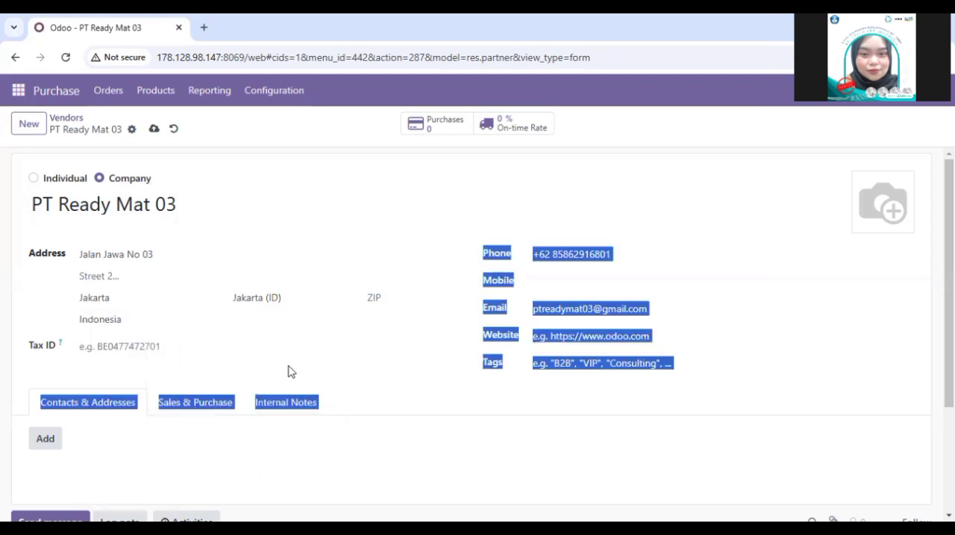
left_click(272, 446)
scroll(270, 445, "down", 2)
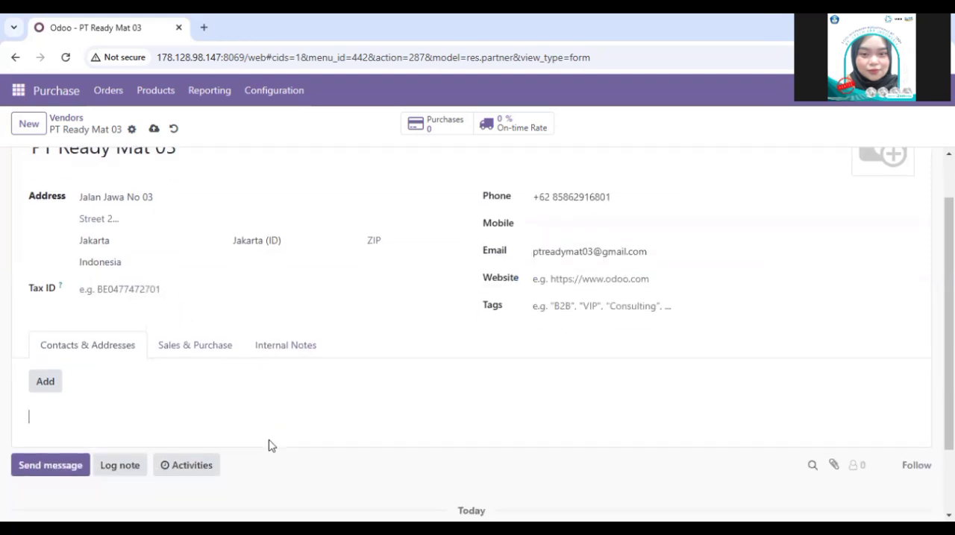
scroll(97, 425, "up", 2)
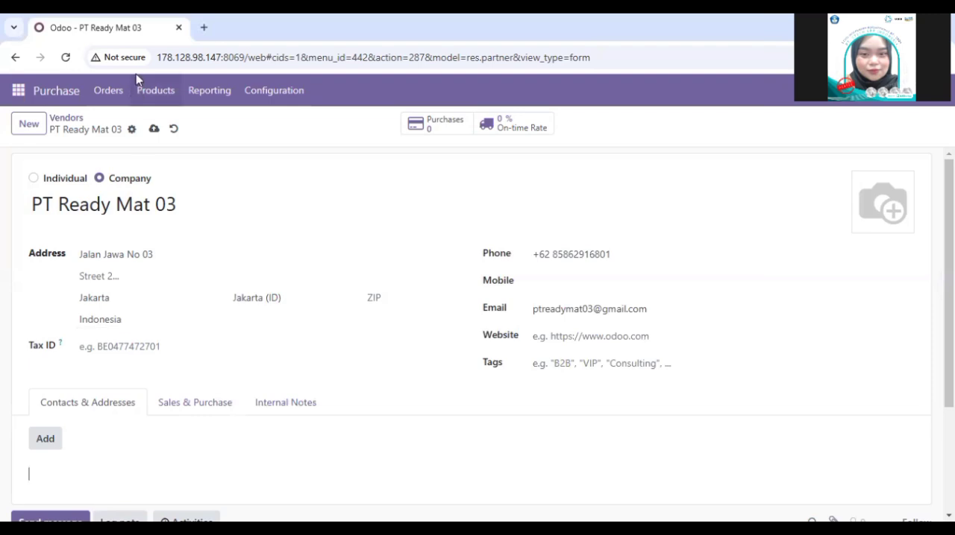
Step: Save the PT Ready Mat 03 vendor record and open its message composer
left_click(155, 132)
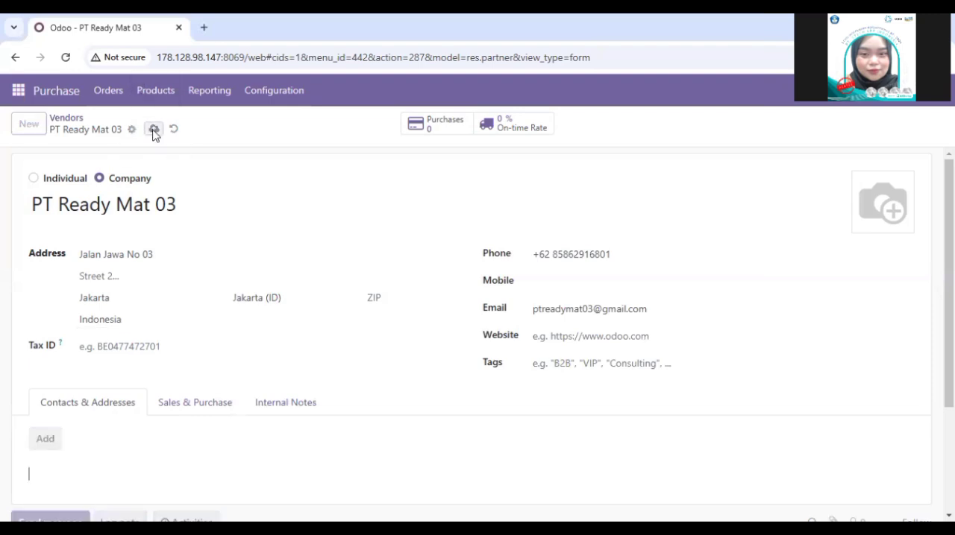
scroll(214, 294, "down", 3)
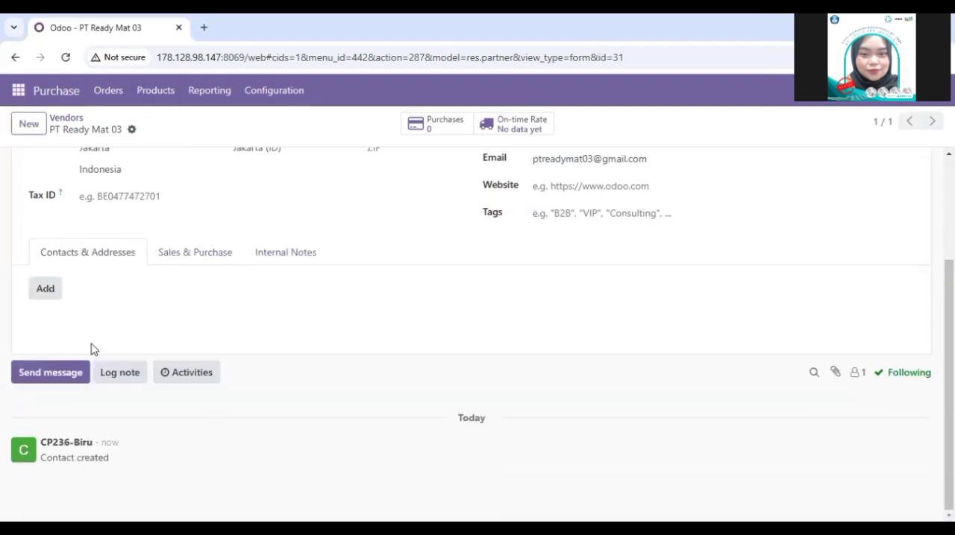
left_click(65, 376)
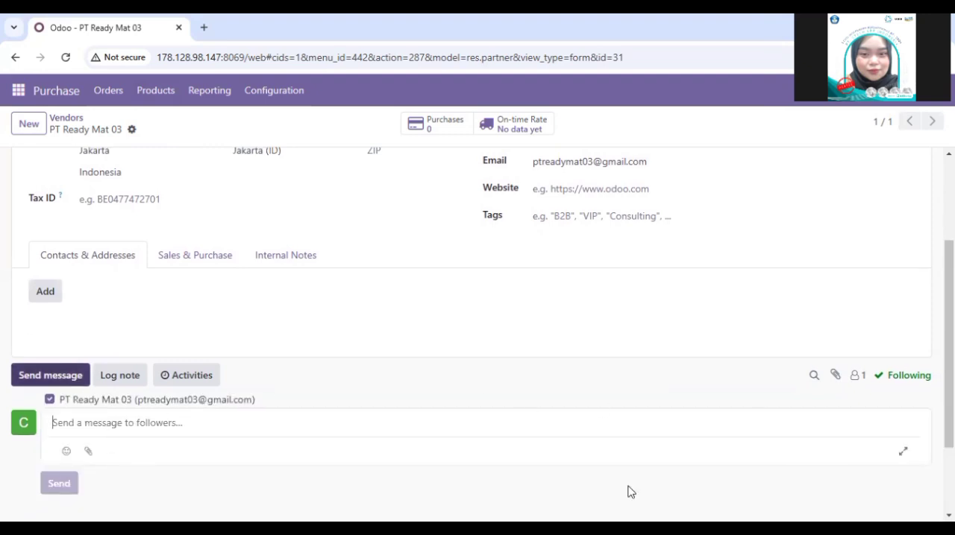
scroll(166, 356, "up", 2)
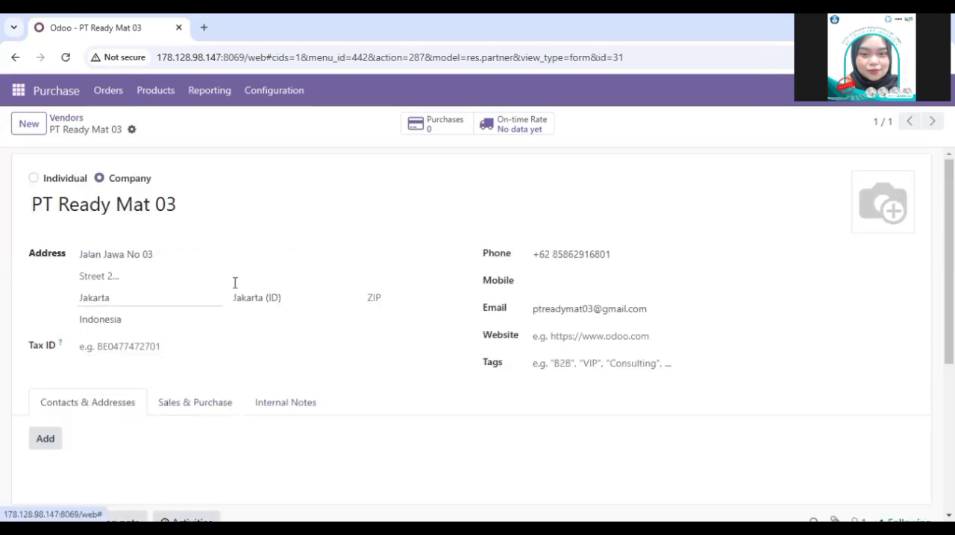
scroll(157, 396, "down", 4)
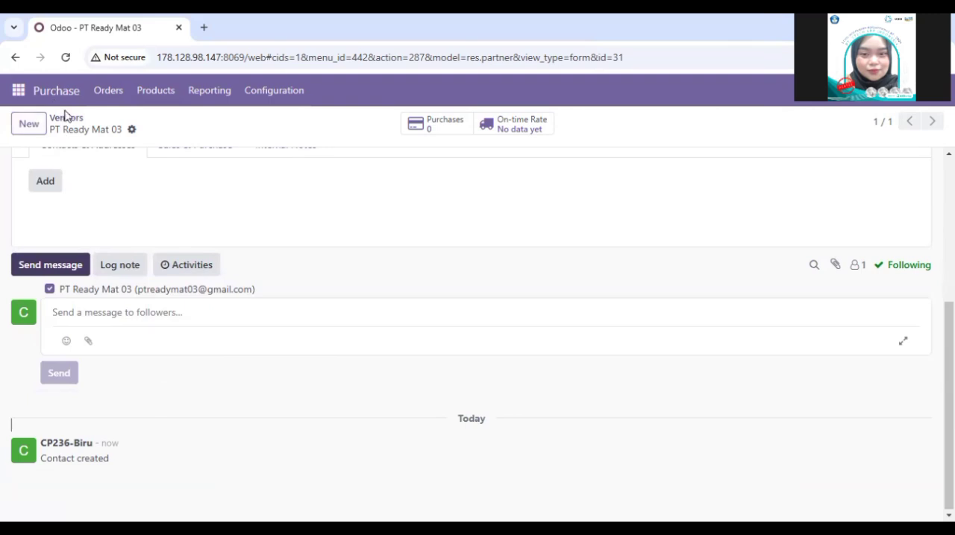
Step: Return to the list of vendors and decline the browser's offer to save the address
left_click(108, 90)
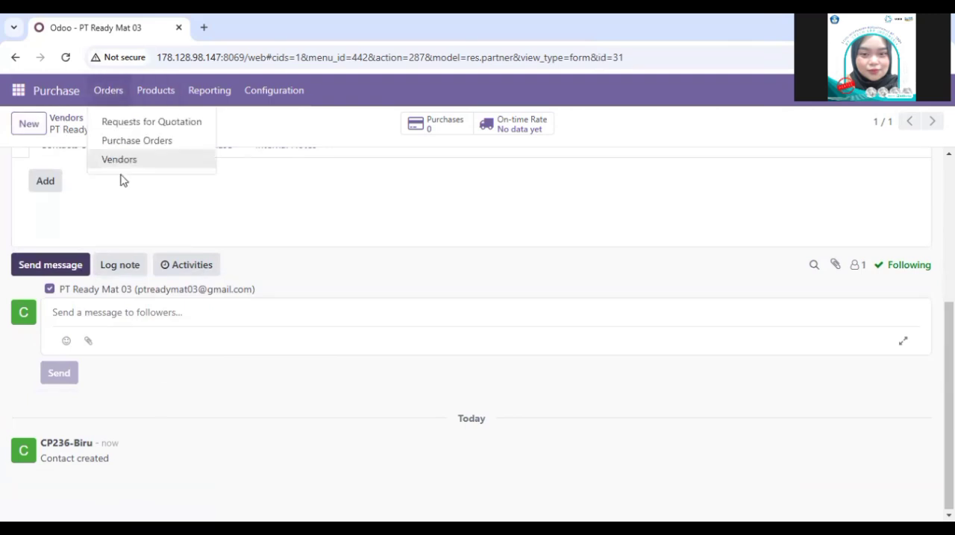
left_click(118, 163)
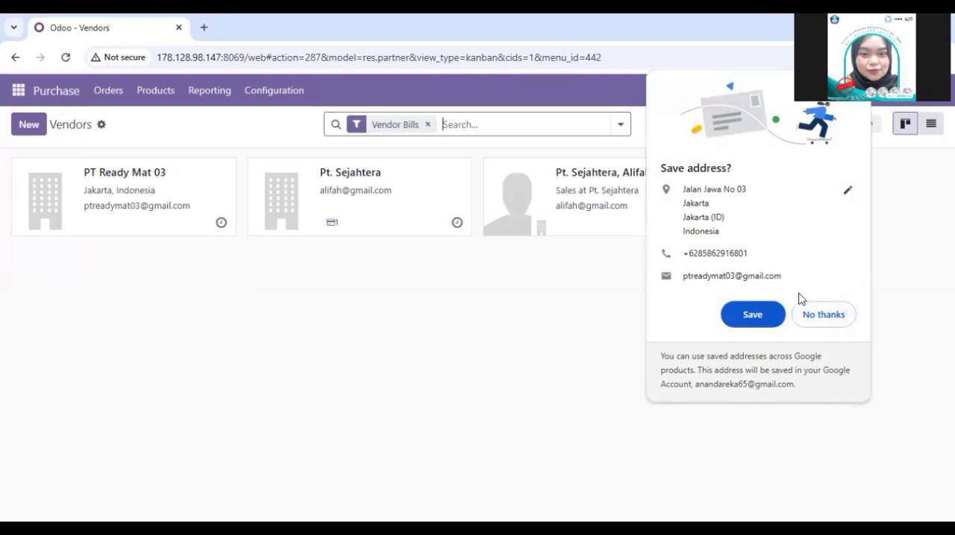
left_click(808, 322)
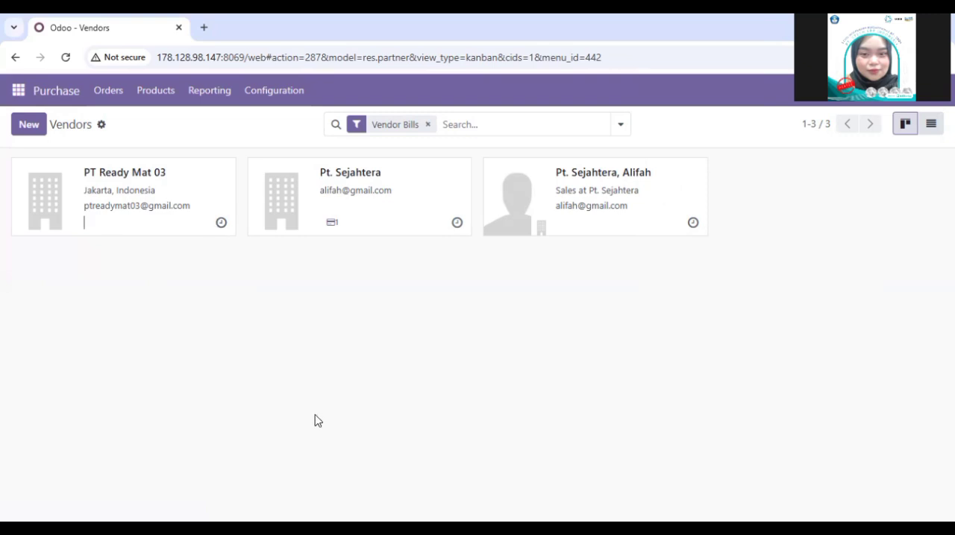
Step: Open the vendor pricelists in the purchase configuration and start a new pricelist entry
left_click(17, 90)
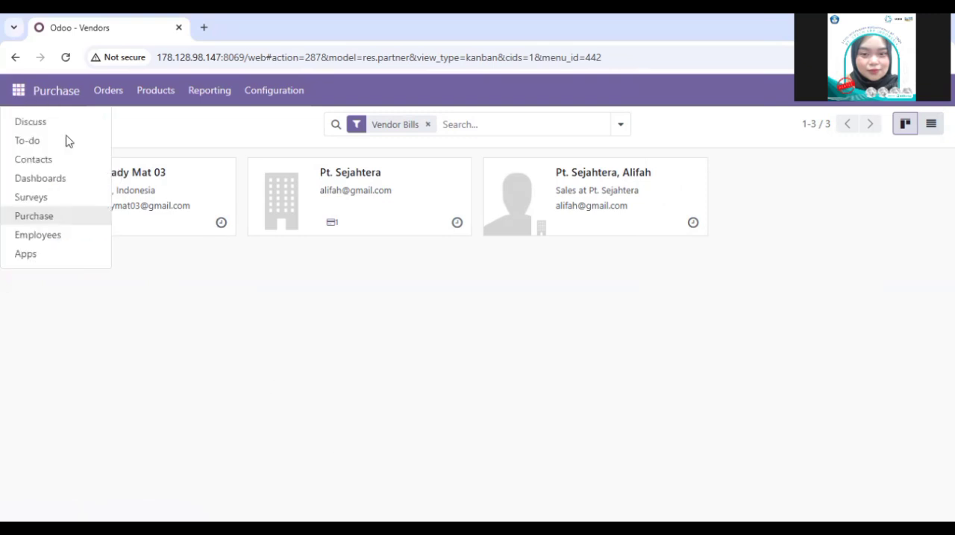
left_click(64, 218)
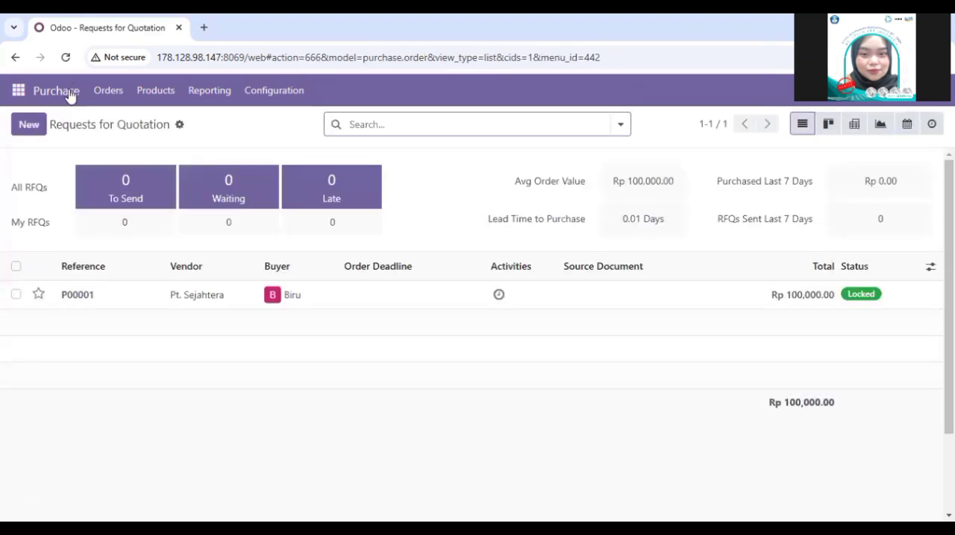
left_click(273, 93)
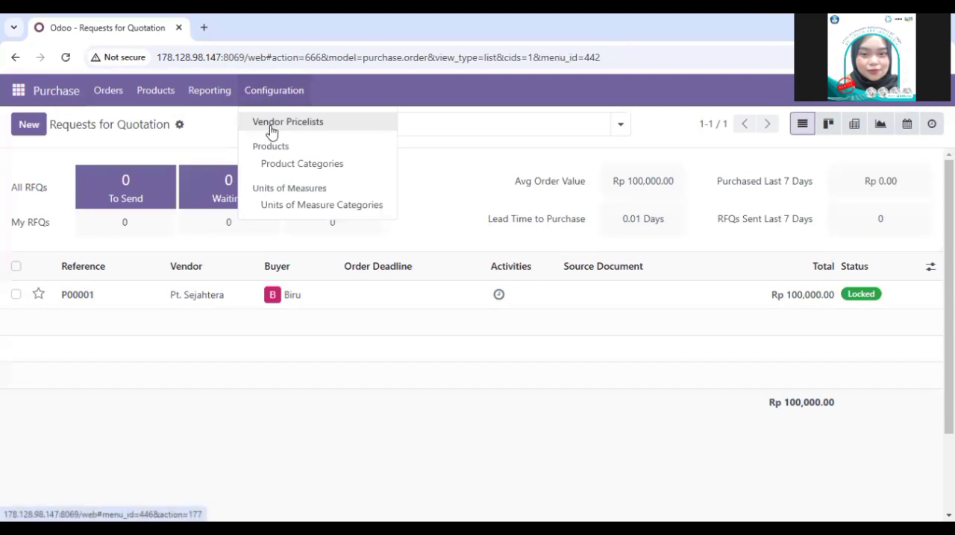
left_click(271, 129)
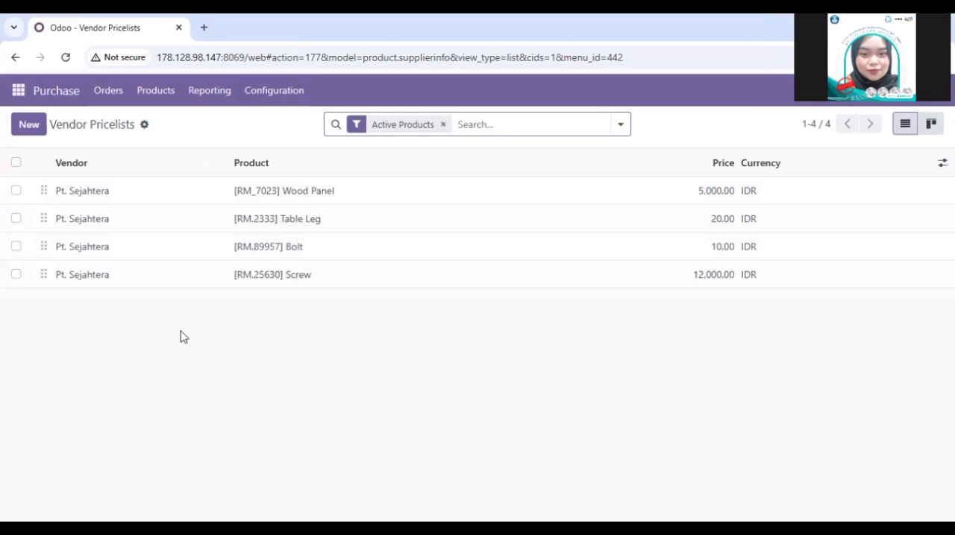
left_click(22, 131)
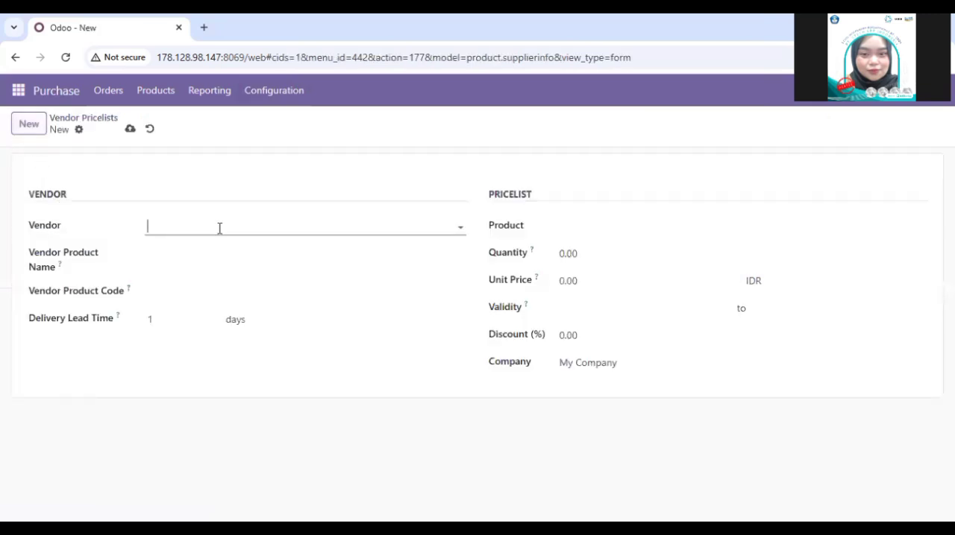
Step: Set the vendor of the new pricelist entry to PT Ready Mat 03
left_click(219, 228)
left_click(219, 250)
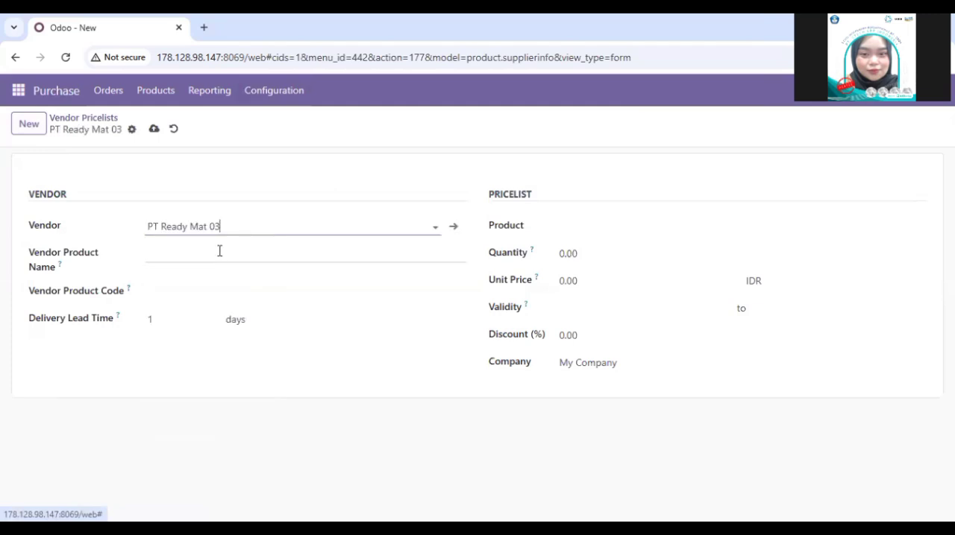
left_click(223, 256)
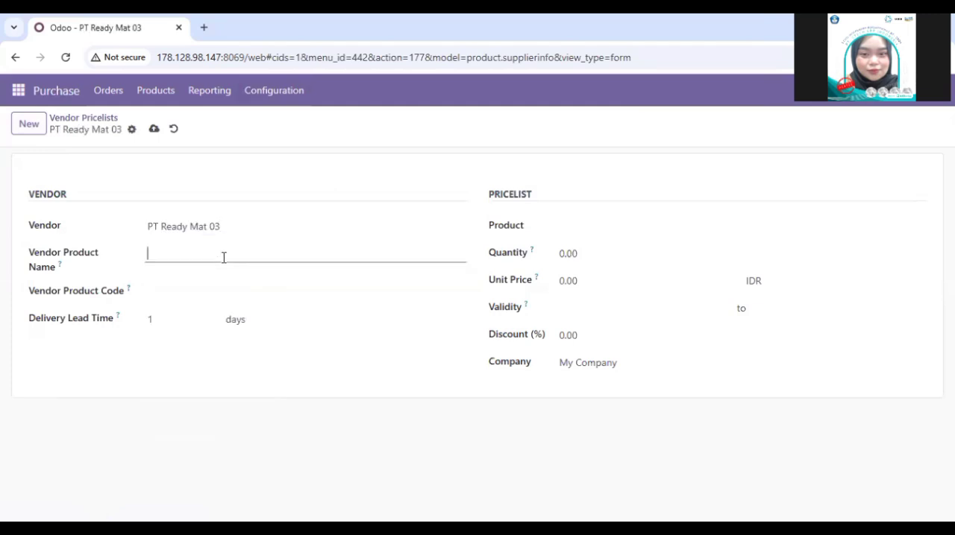
Step: Start a new product from the pricelist's product search and name it "[FURN_7800] Desk Combination"
left_click(599, 231)
left_click(606, 231)
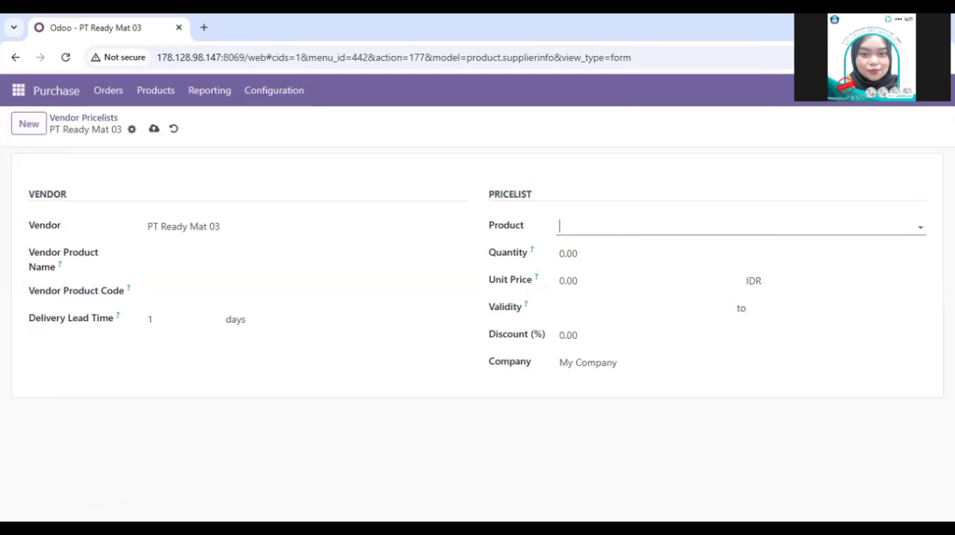
key("alt+Tab")
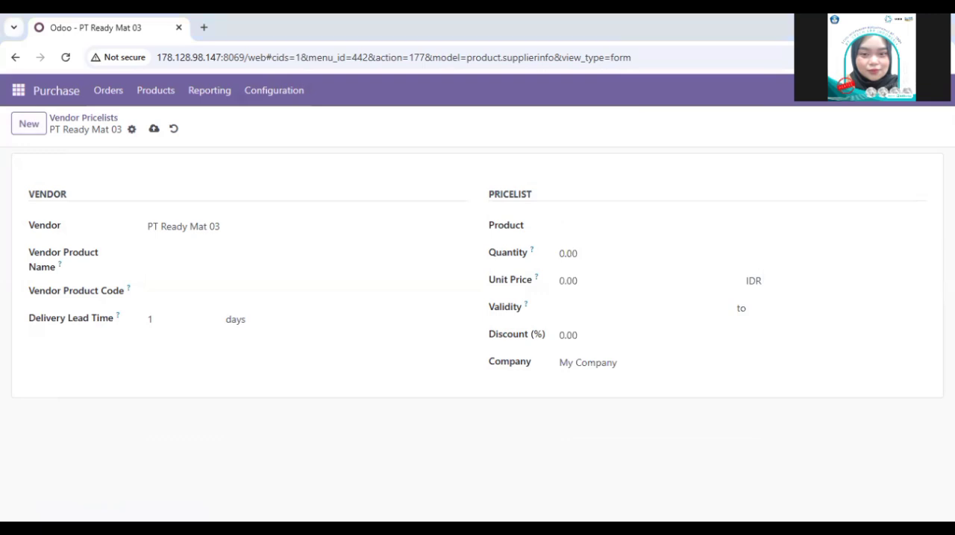
left_click(577, 230)
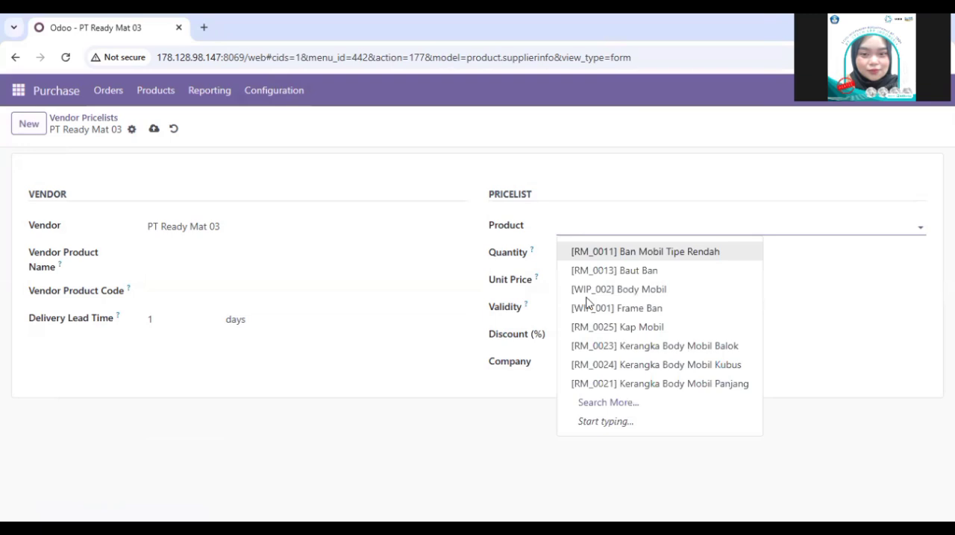
left_click(605, 407)
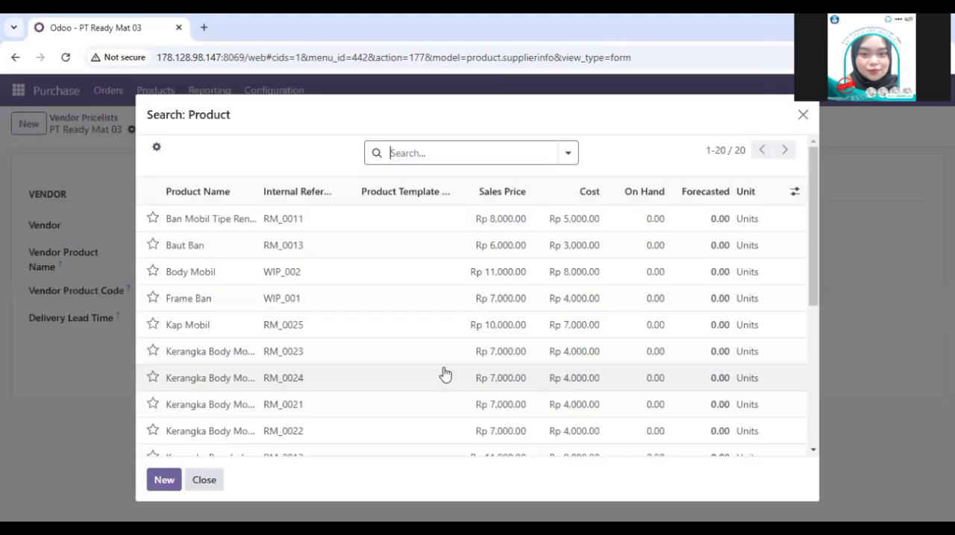
left_click(158, 481)
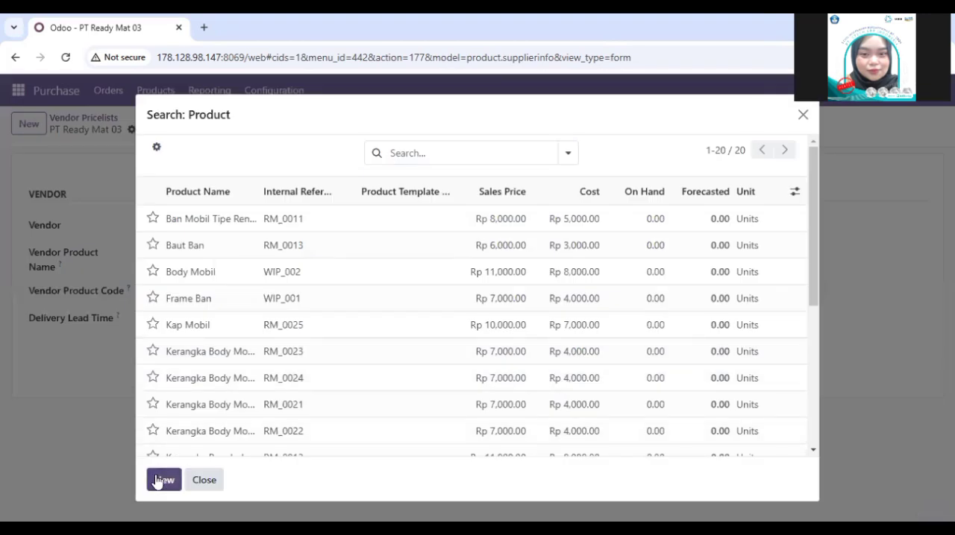
left_click(177, 481)
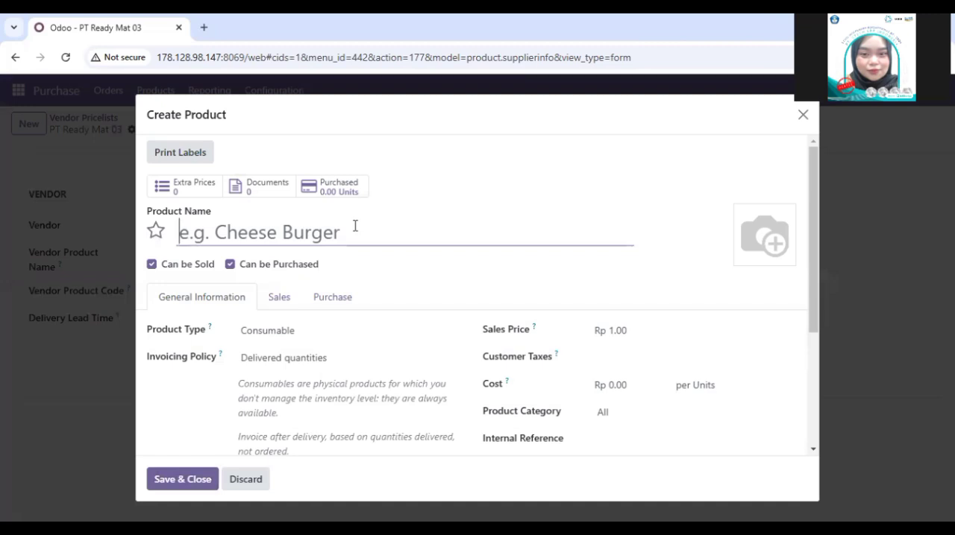
type("[FURN_7800] Desk Combination")
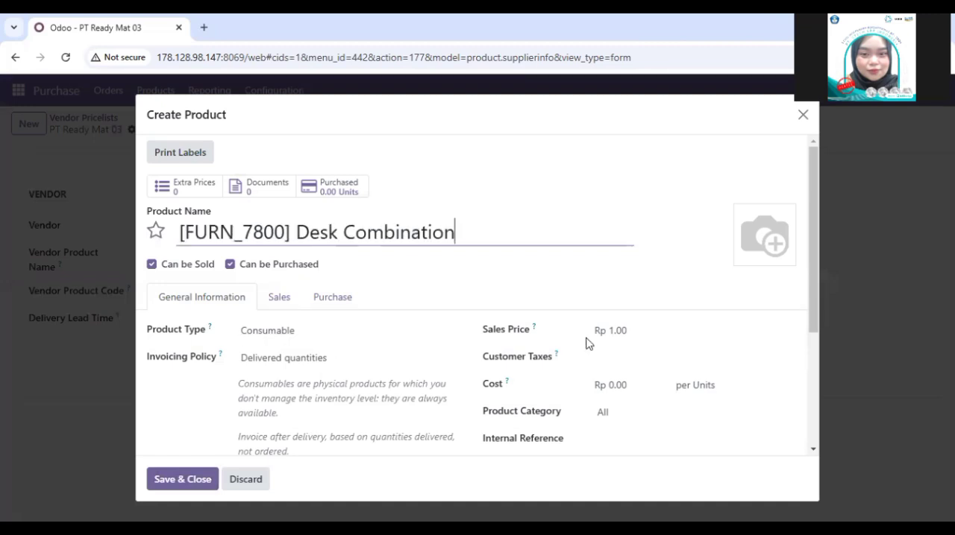
Step: Set the new product's sales price to Rp 50,000 and its customer tax to PPN OUT 11%
left_click(633, 331)
type("50,0")
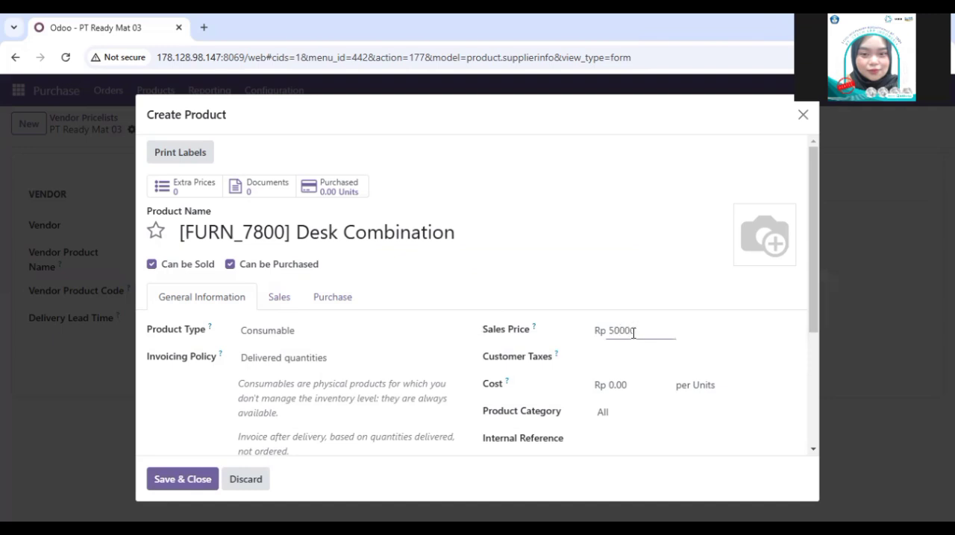
type("00")
left_click(616, 355)
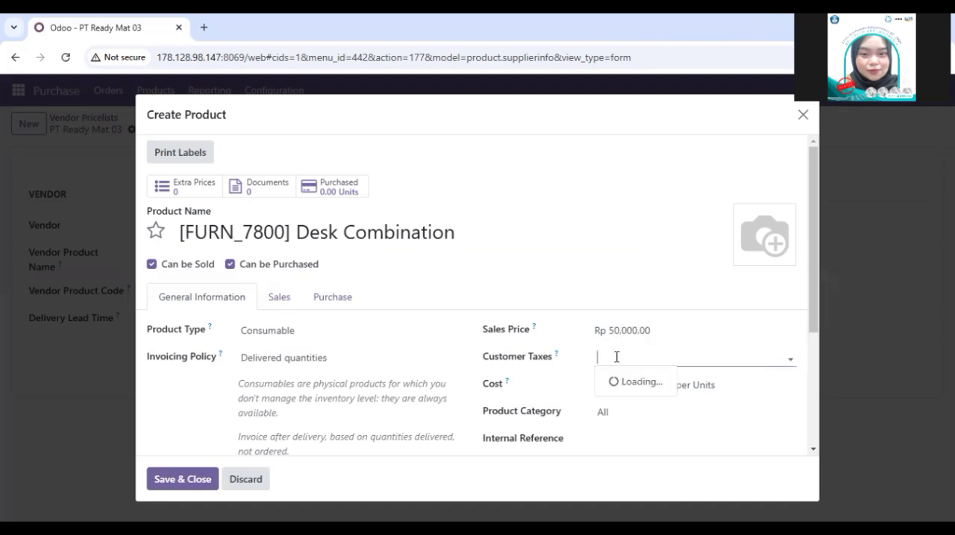
left_click(619, 384)
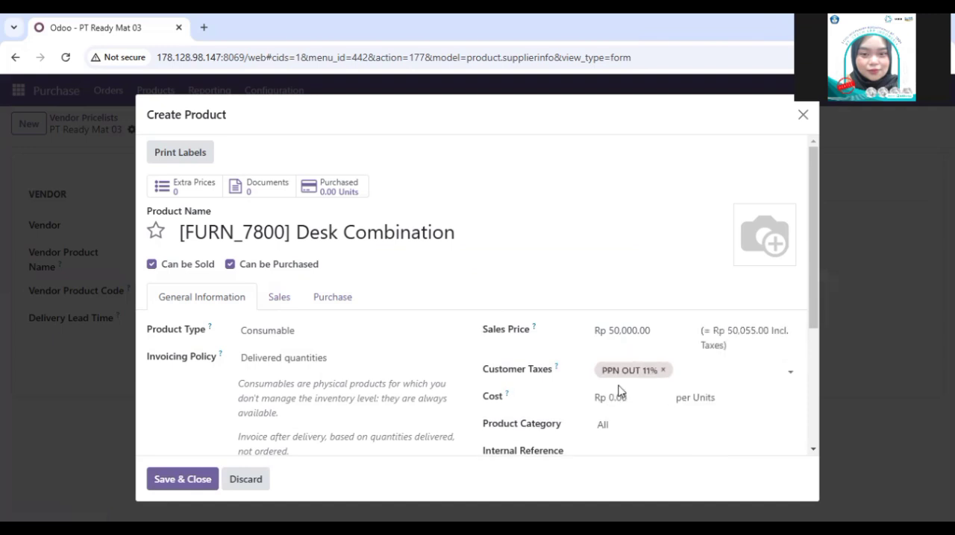
Step: Examine the new product's cost, category and invoicing policy settings
scroll(618, 420, "down", 2)
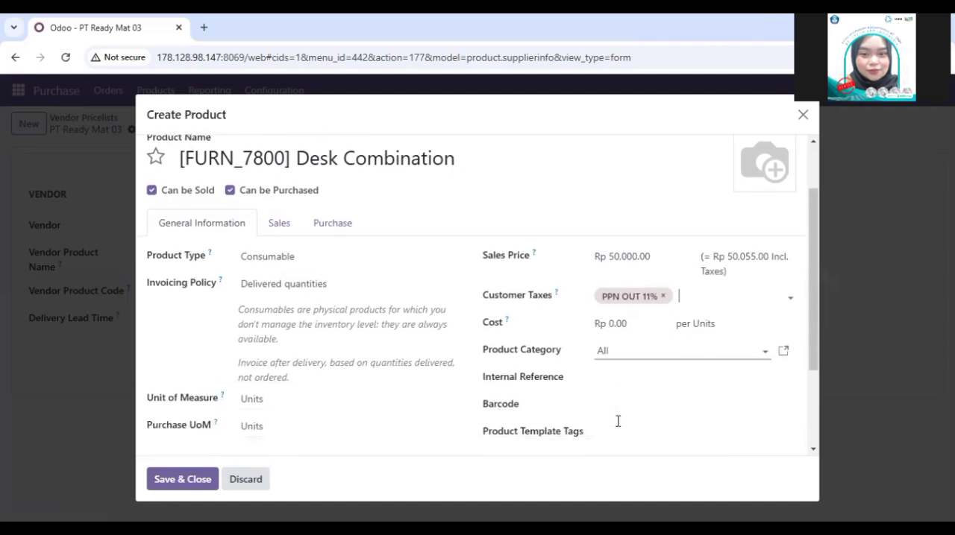
left_click(629, 319)
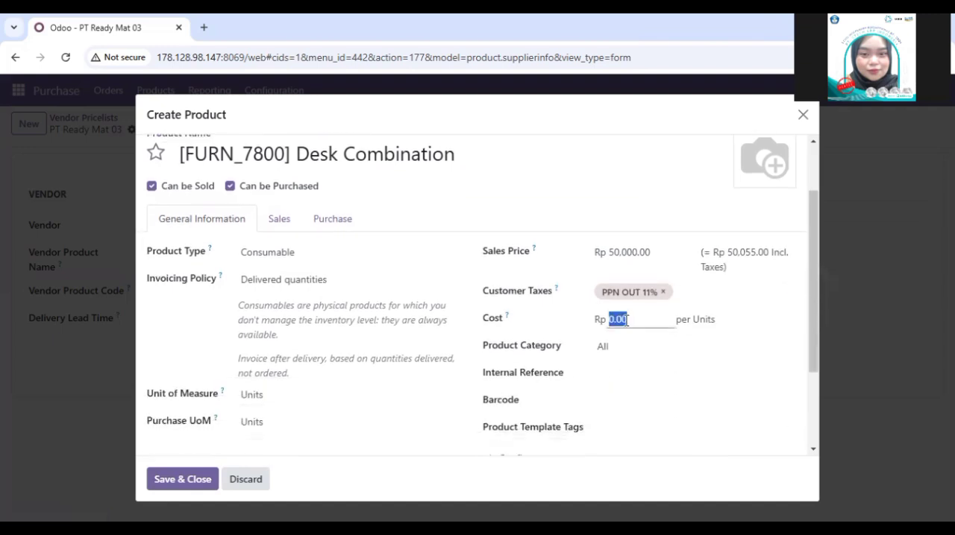
left_click(751, 319)
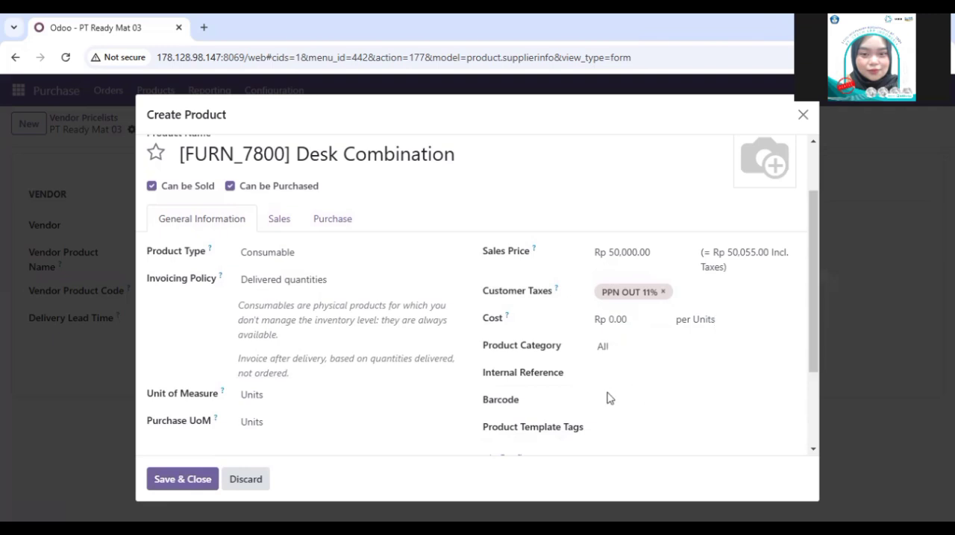
scroll(611, 424, "down", 2)
scroll(611, 426, "up", 4)
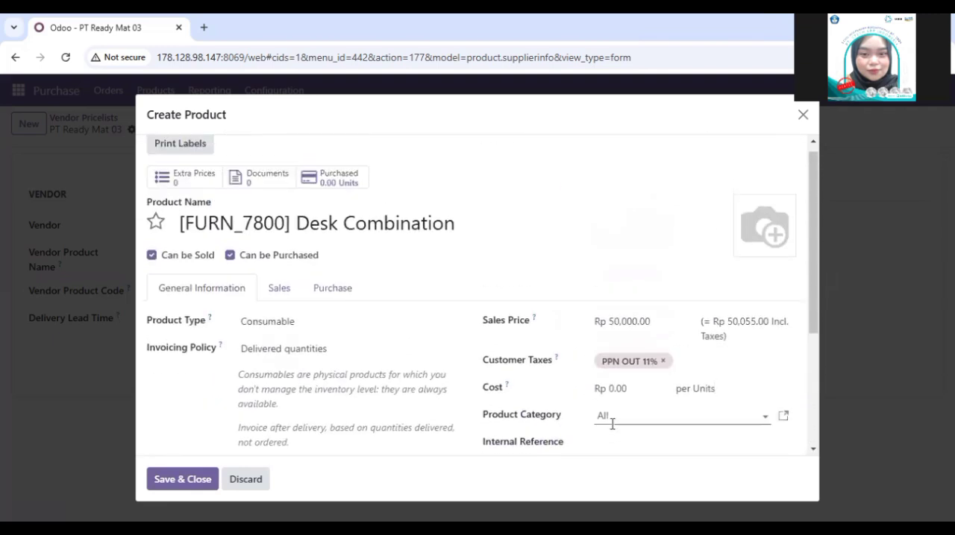
left_click(612, 424)
left_click(397, 350)
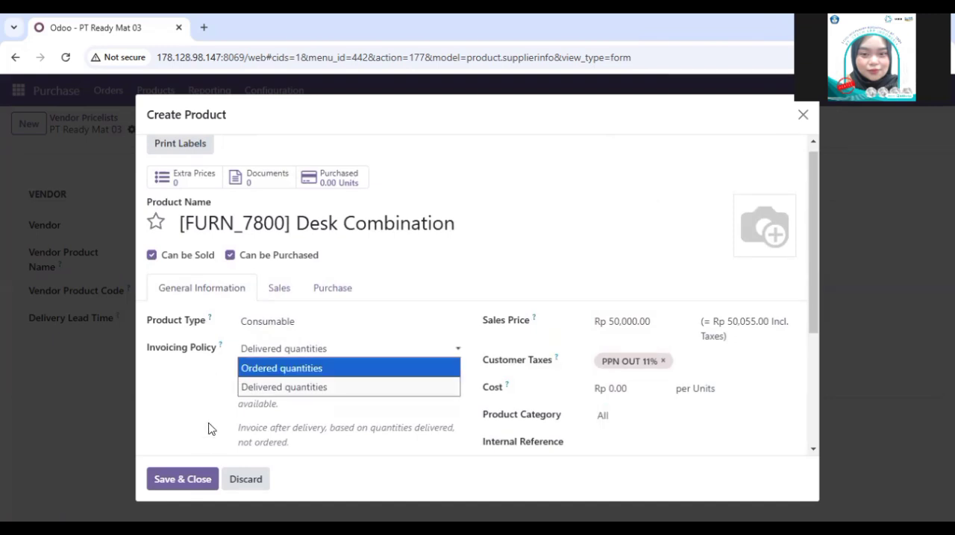
left_click(228, 408)
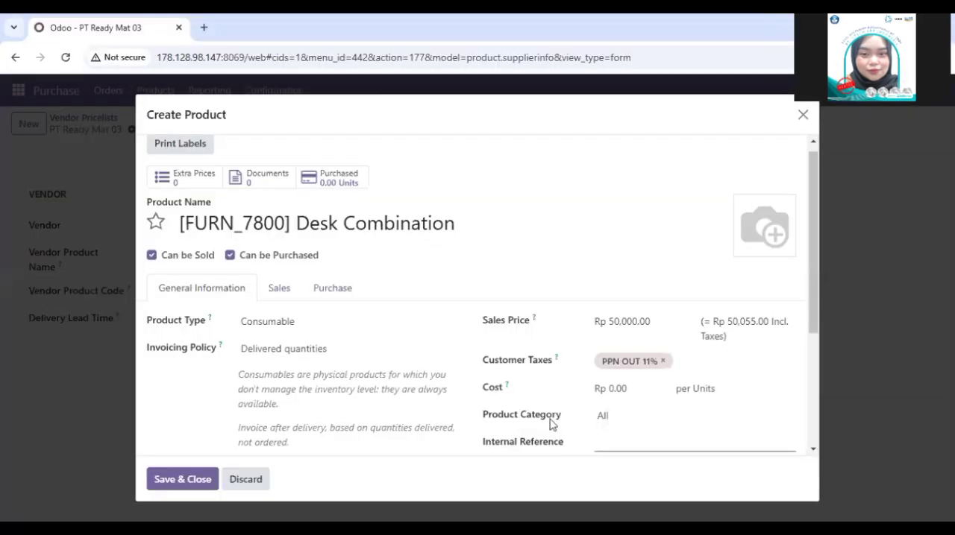
Step: Save the Desk Combination product so that it fills the pricelist's product field
scroll(550, 423, "down", 2)
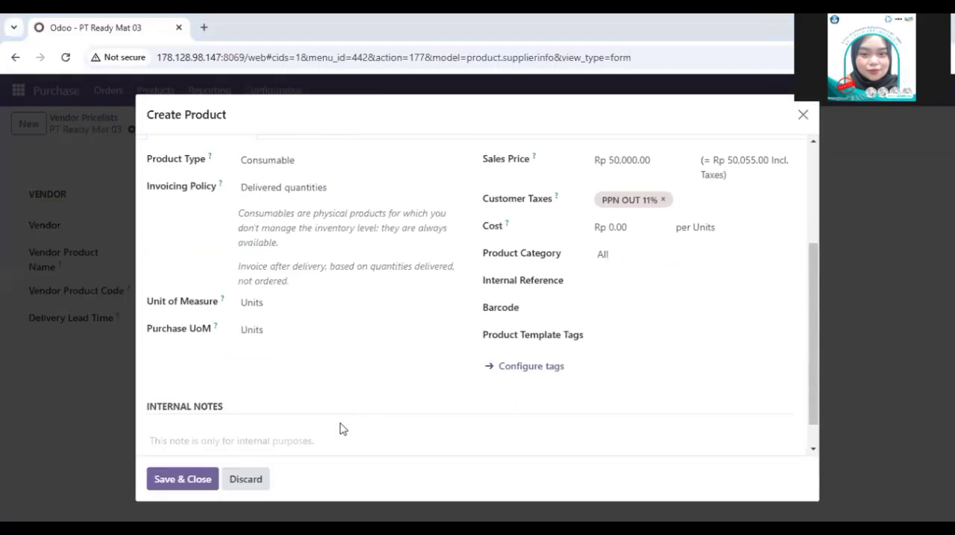
left_click(171, 485)
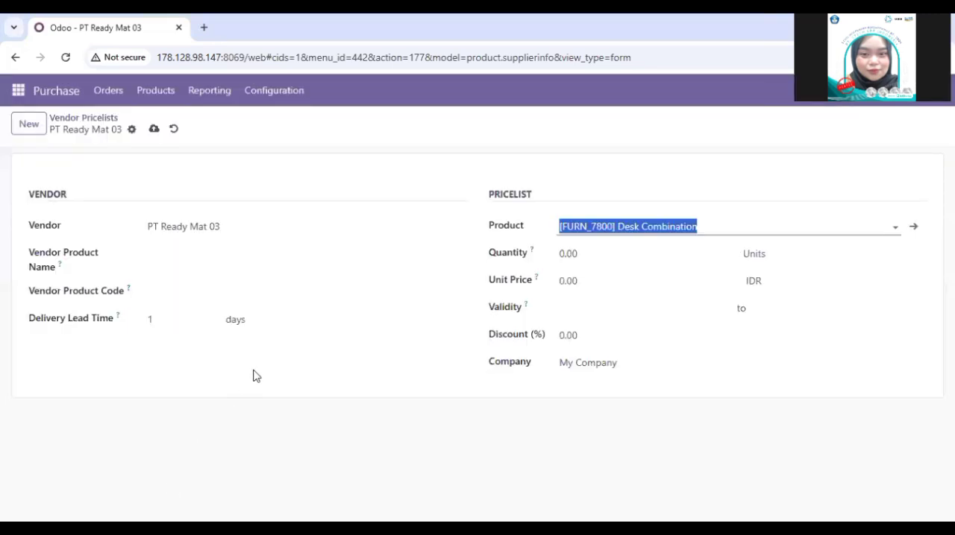
left_click(222, 414)
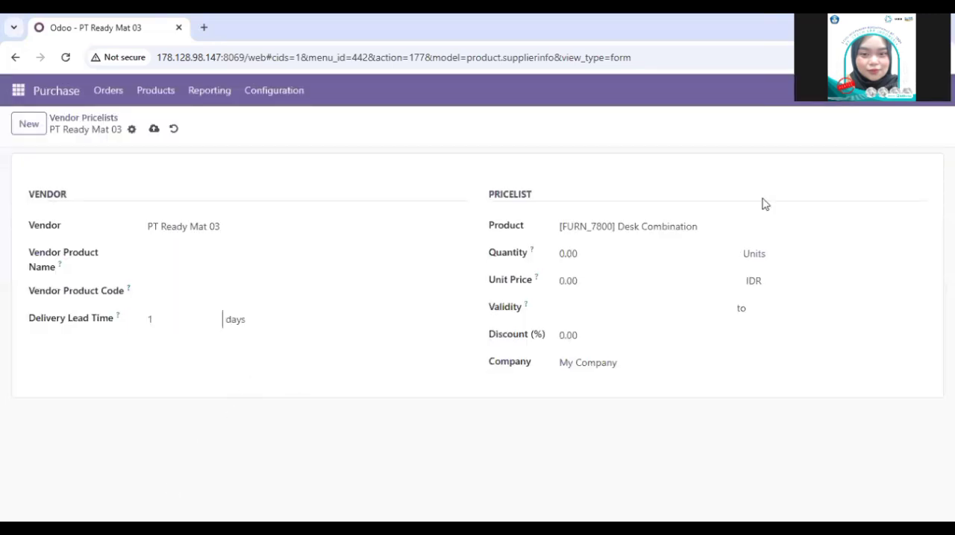
Step: Set the pricelist quantity to 90 units and the unit price to 50,000 IDR
left_click(616, 258)
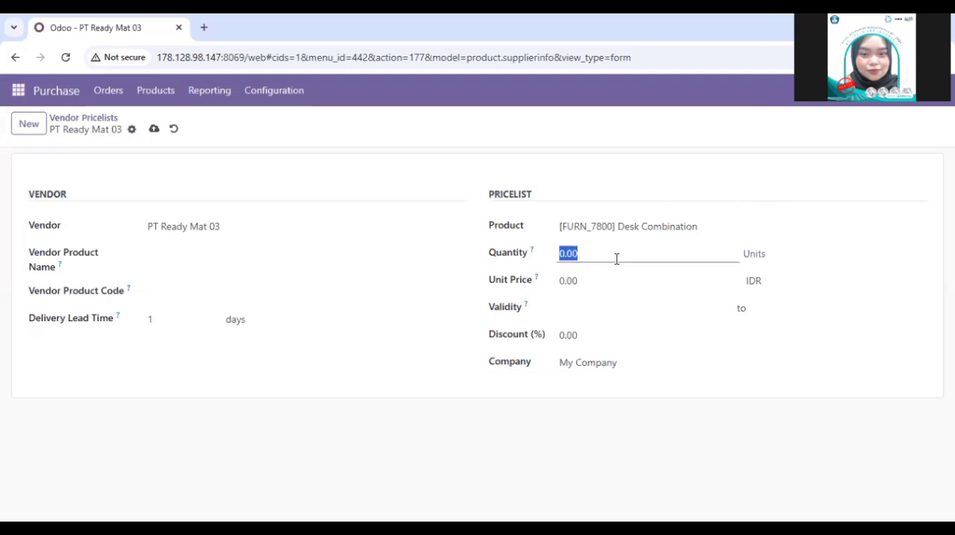
key("BackSpace")
type("9")
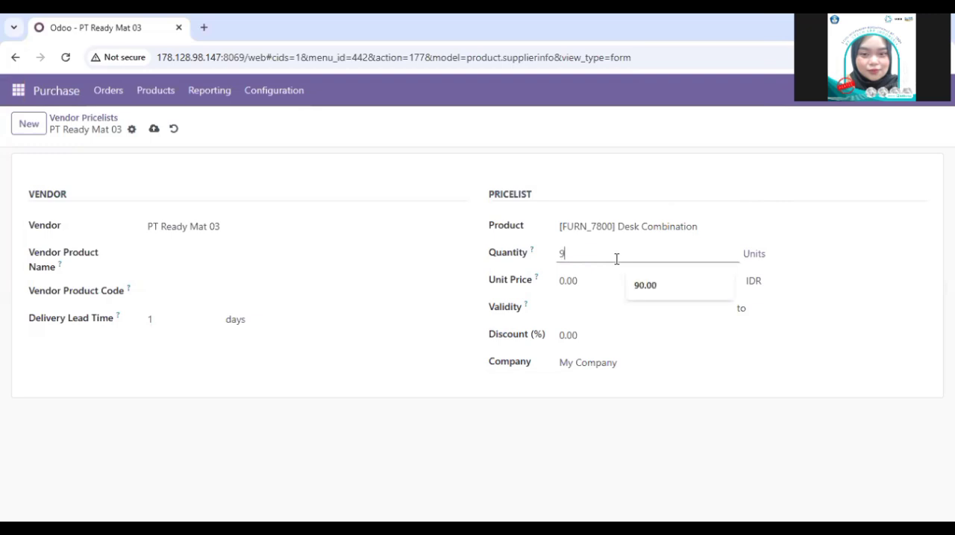
left_click(650, 291)
left_click(599, 285)
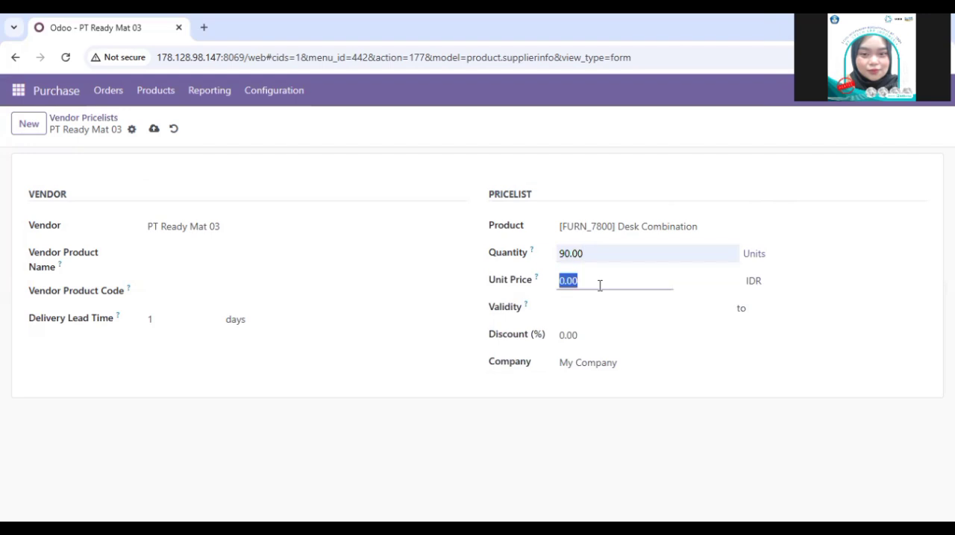
type("50000")
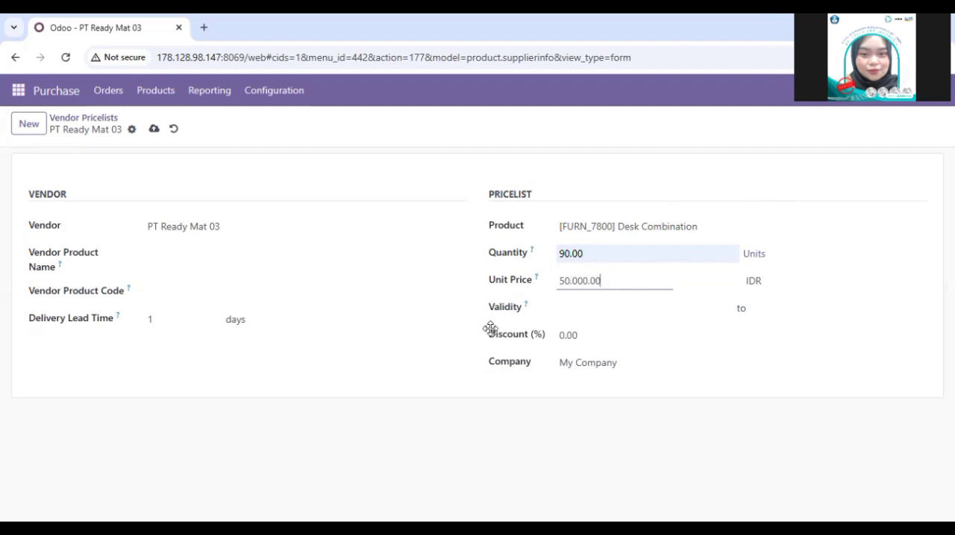
left_click(422, 387)
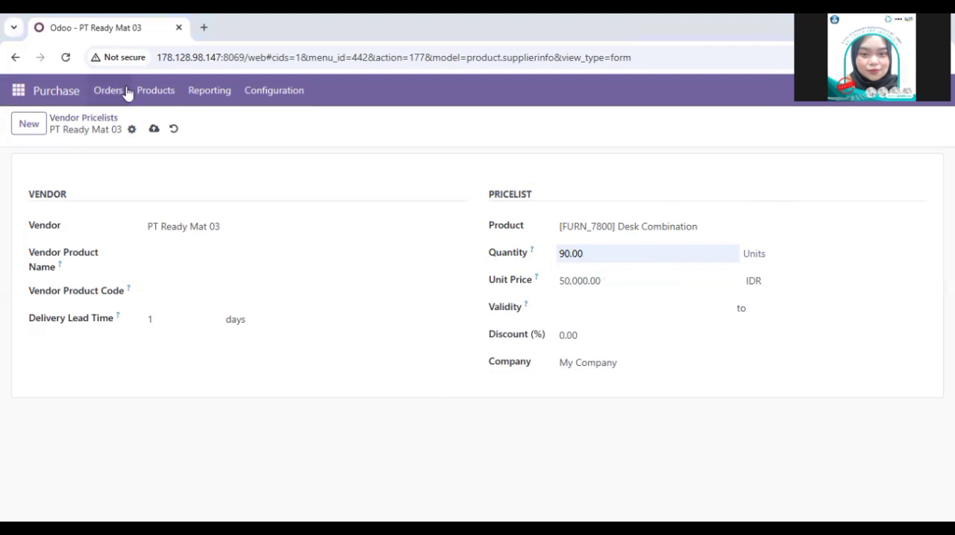
Step: Save the vendor pricelist entry and return to the list of vendor pricelists
left_click(152, 131)
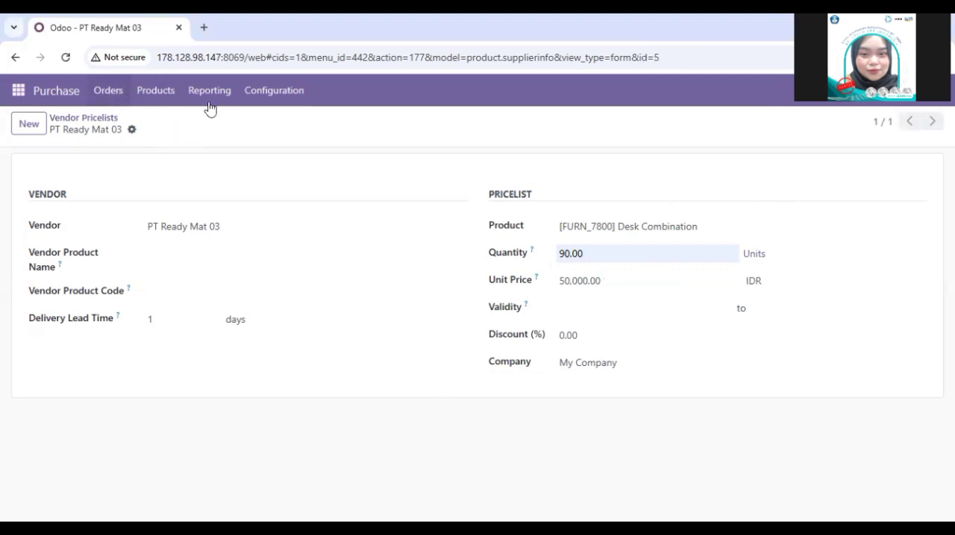
left_click(249, 105)
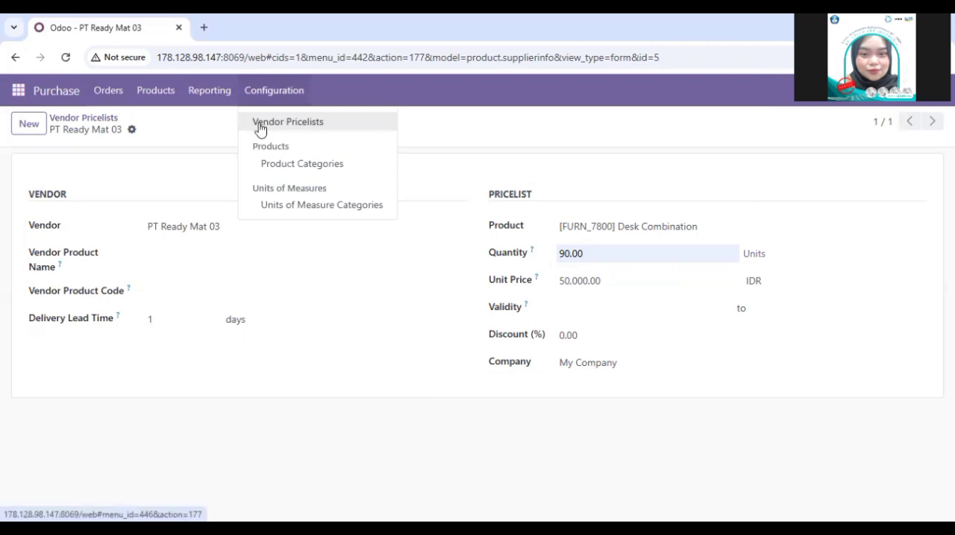
left_click(261, 128)
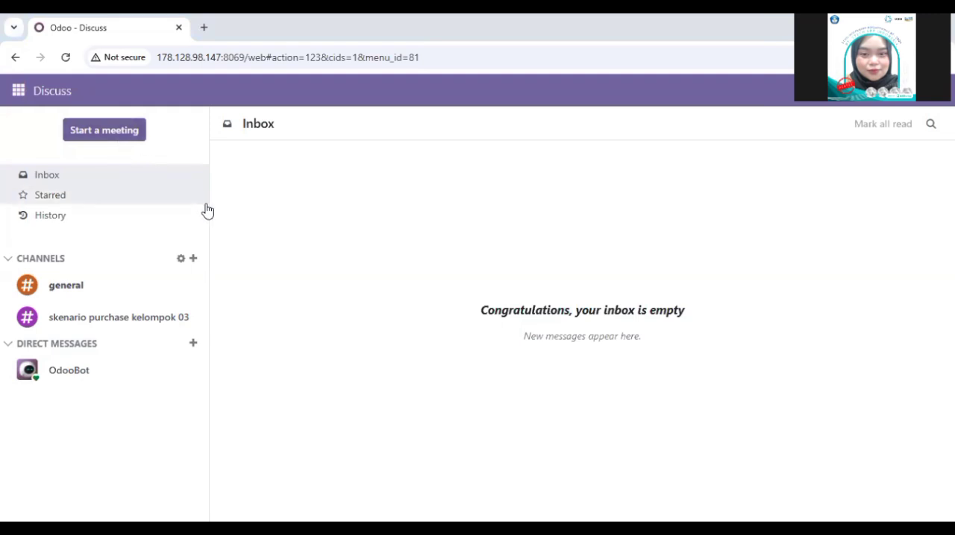
Step: Start a new request for quotation in the Purchase app for vendor PT Ready Mat 03
left_click(27, 95)
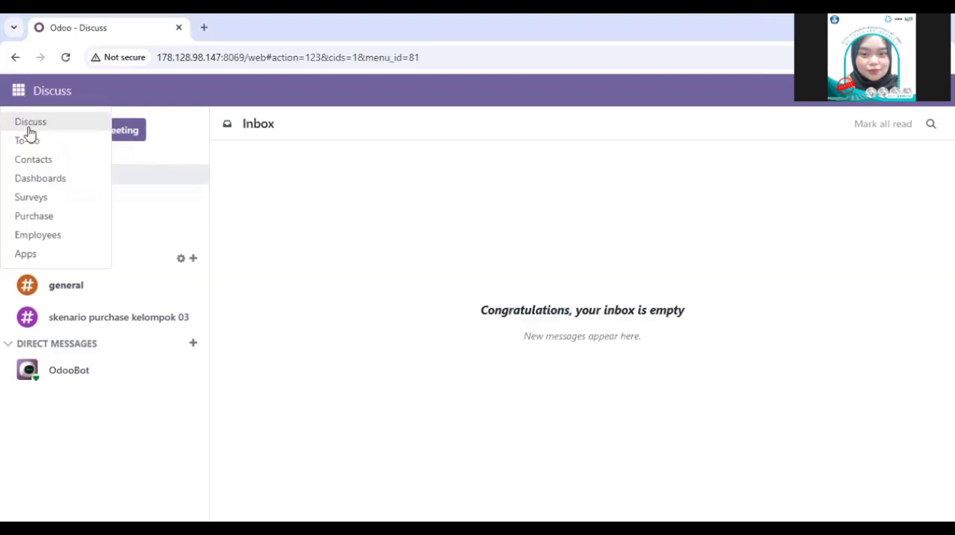
left_click(37, 216)
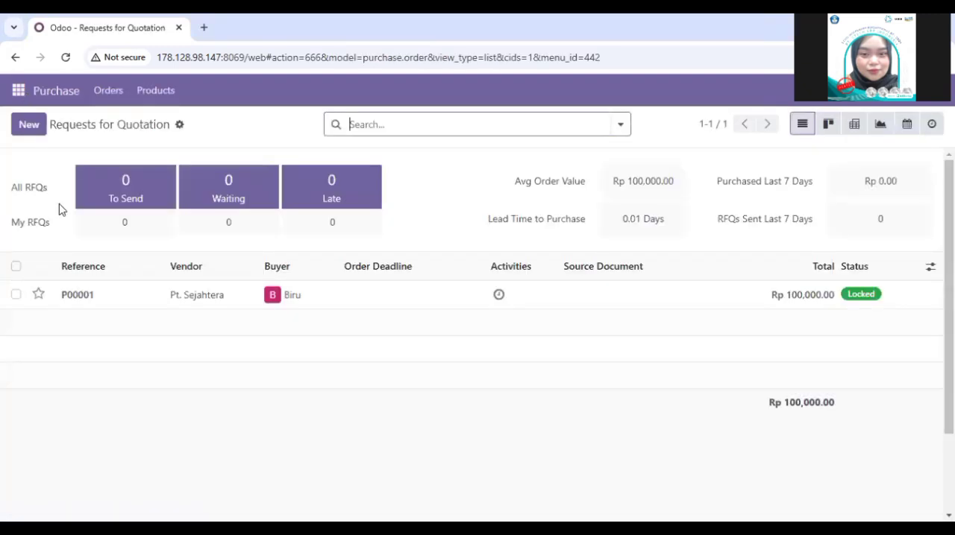
left_click(33, 128)
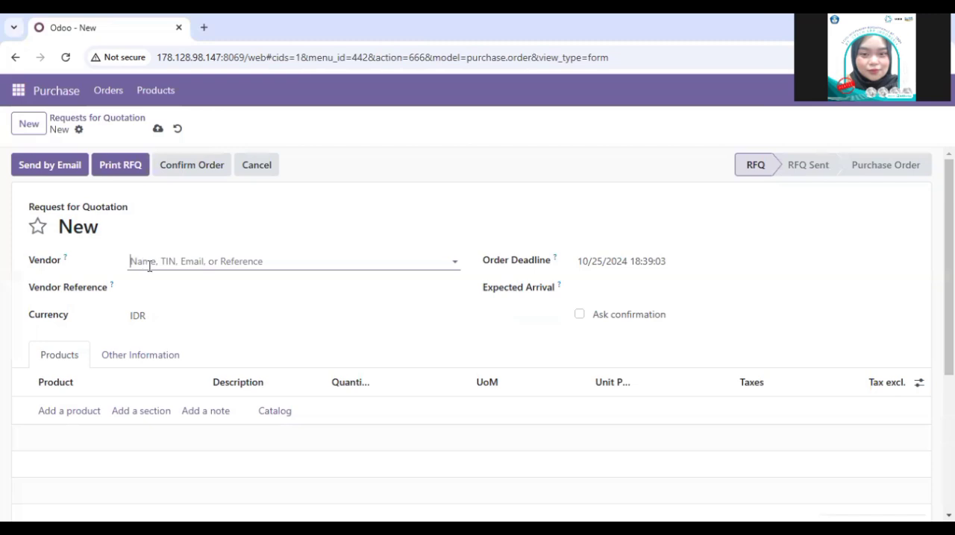
left_click(149, 266)
left_click(174, 285)
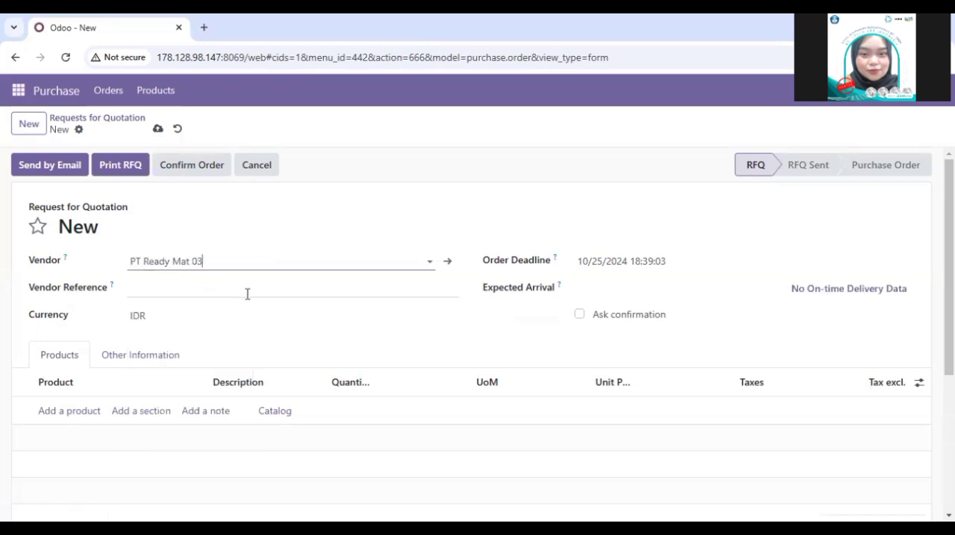
Step: Open the order deadline of the request for quotation for editing
scroll(247, 294, "down", 1)
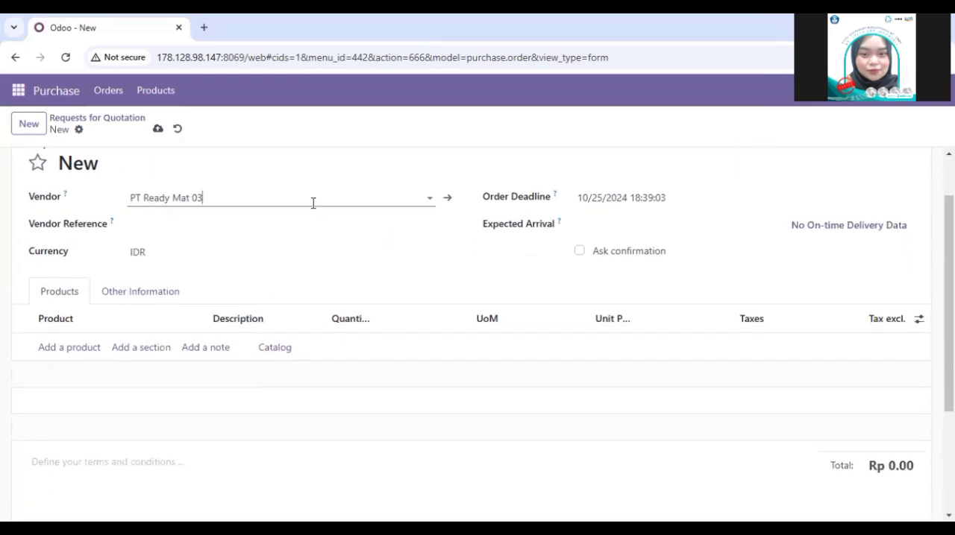
left_click(614, 200)
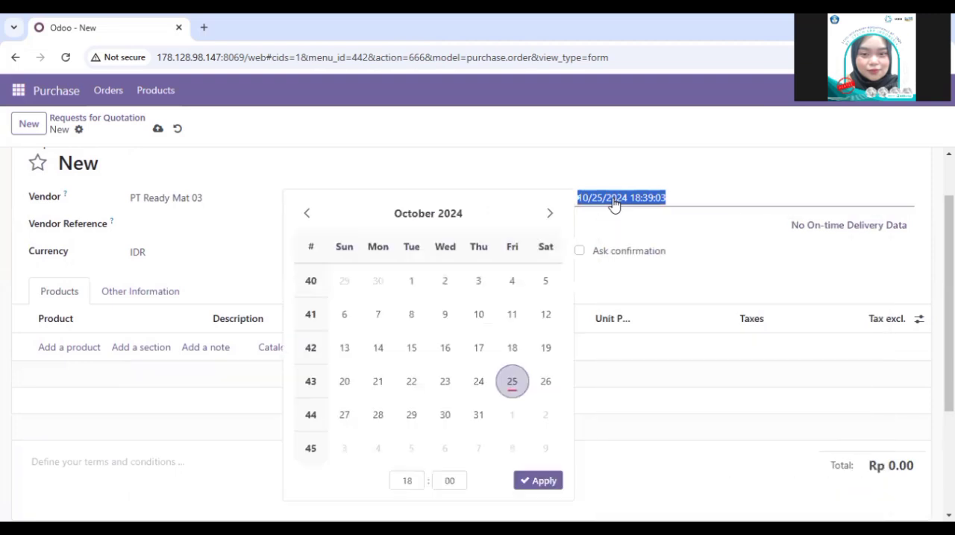
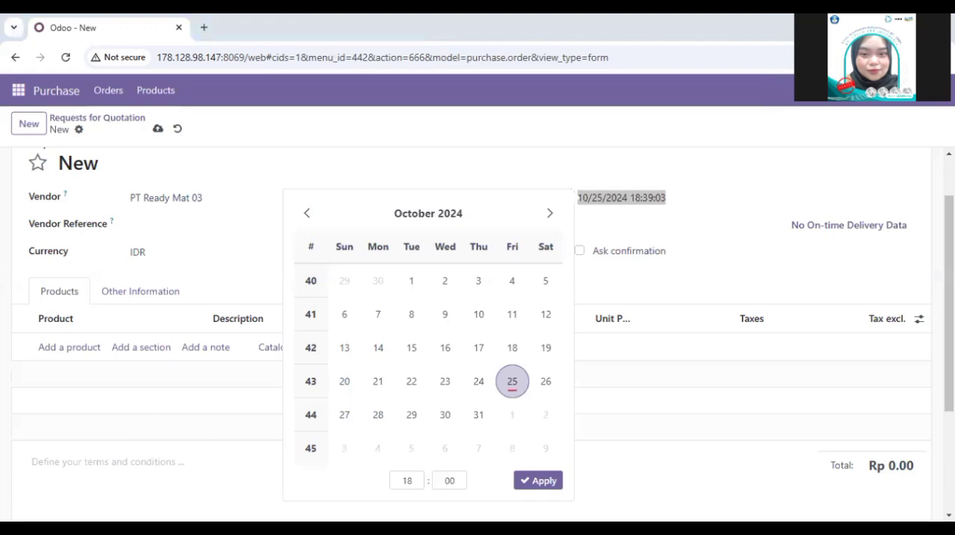
Step: Set the order deadline of the request for quotation to December 6, 2024
left_click(477, 385)
left_click(550, 214)
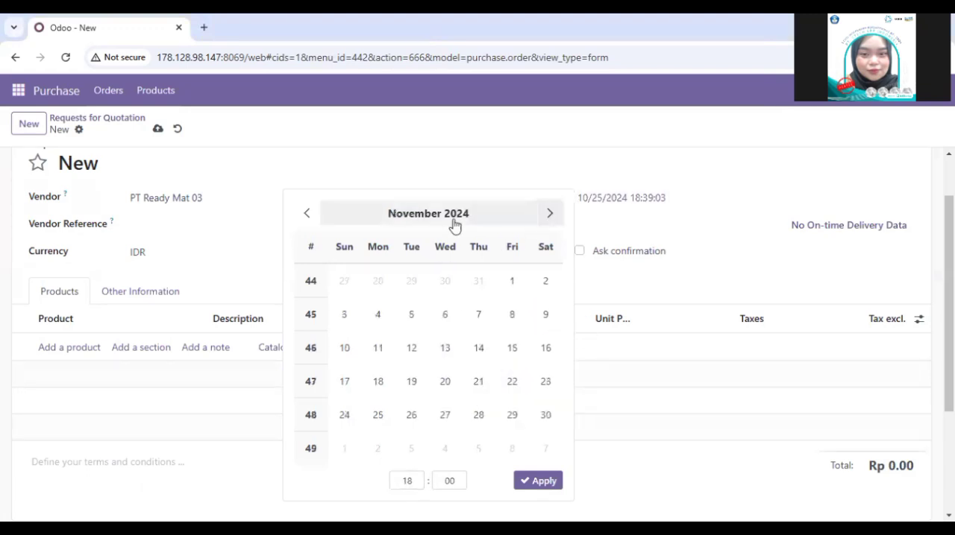
left_click(550, 214)
left_click(501, 283)
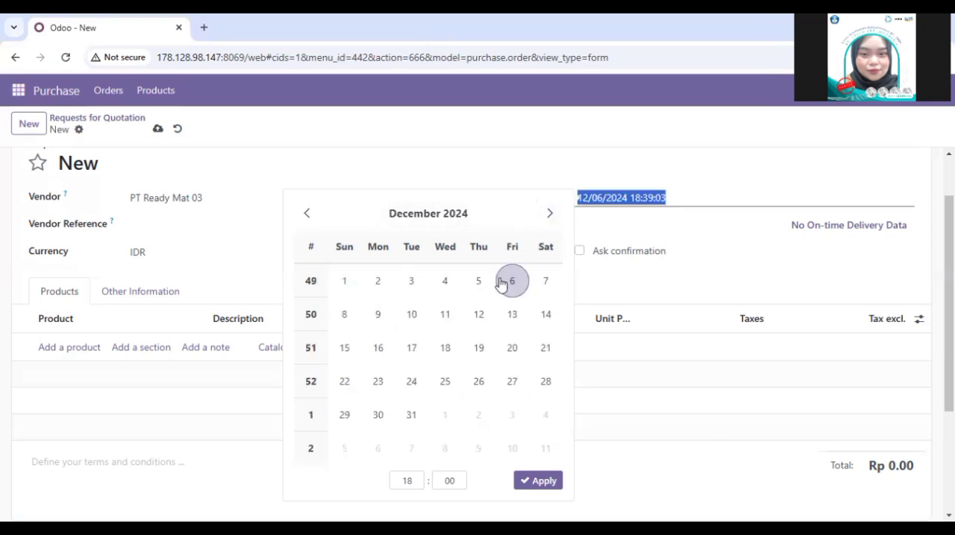
left_click(535, 481)
left_click(627, 205)
Step: Set the expected arrival of the request for quotation to 12/06/2024 18:00:00
left_click(607, 226)
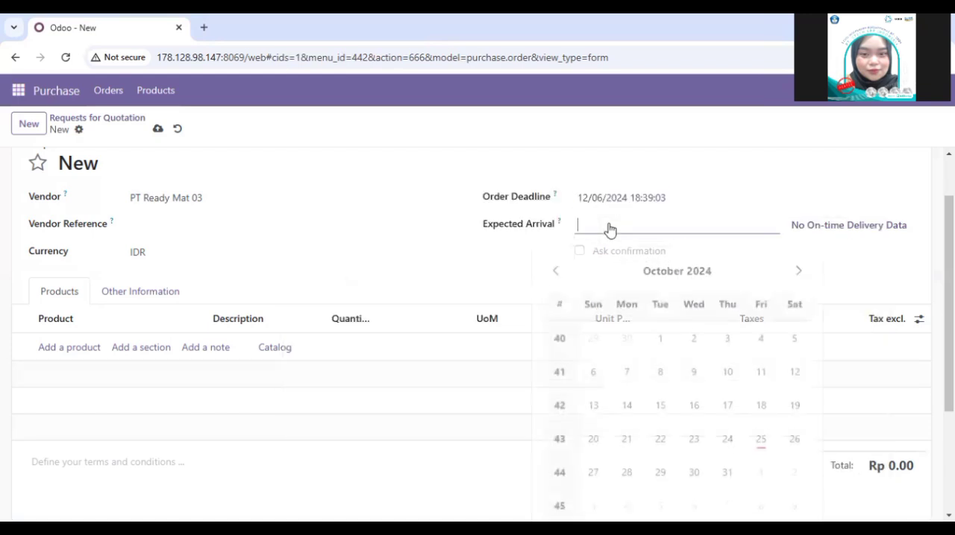
left_click(798, 270)
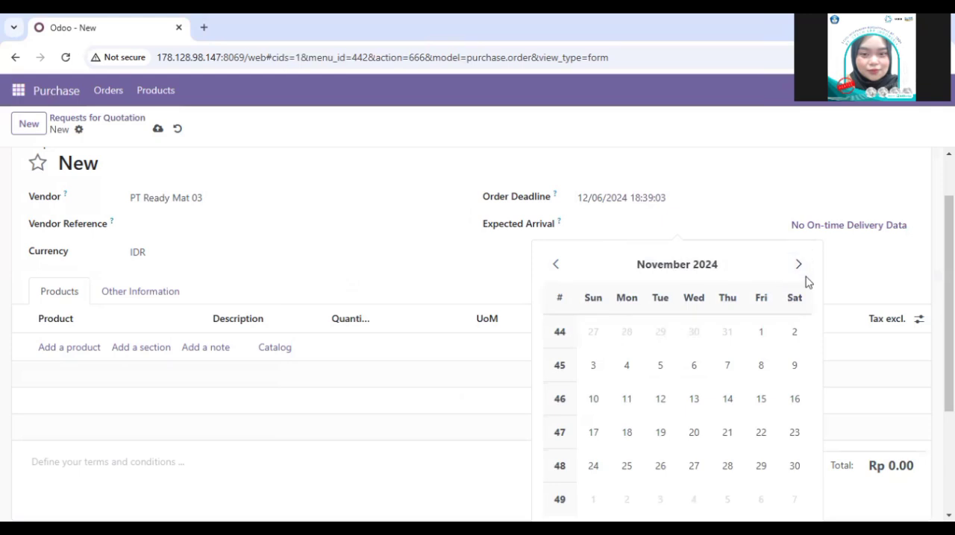
left_click(798, 269)
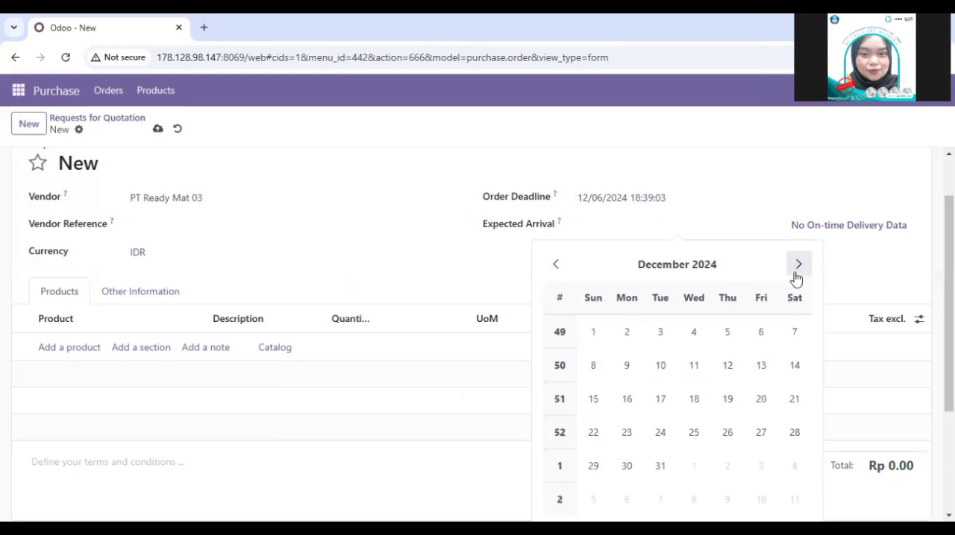
left_click(756, 338)
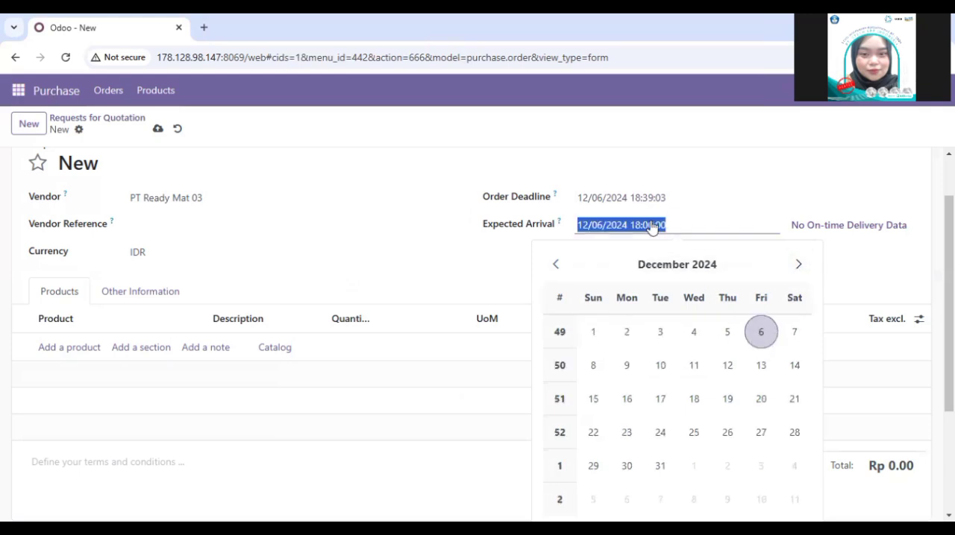
left_click(651, 226)
key("ctrl+a")
key("BackSpace")
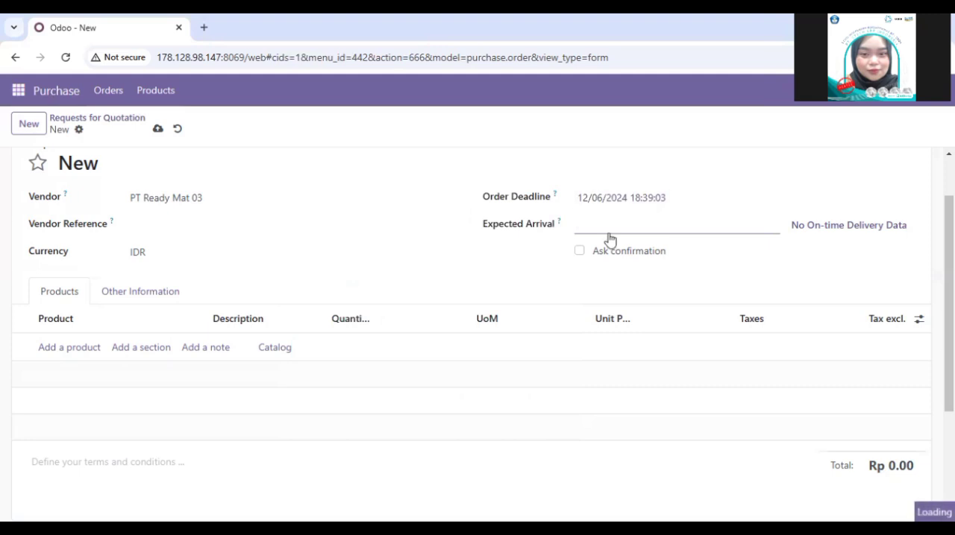
left_click(607, 236)
key("ctrl+z")
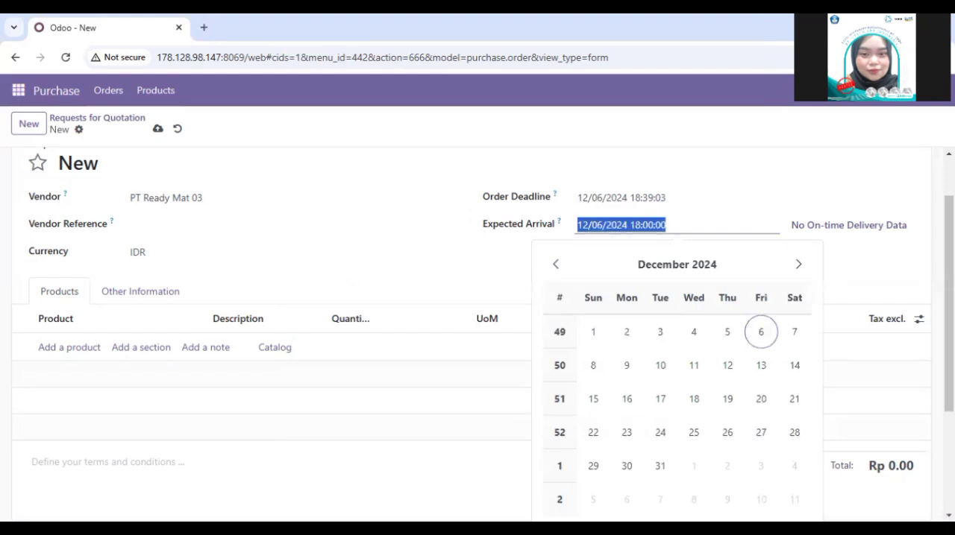
left_click(761, 333)
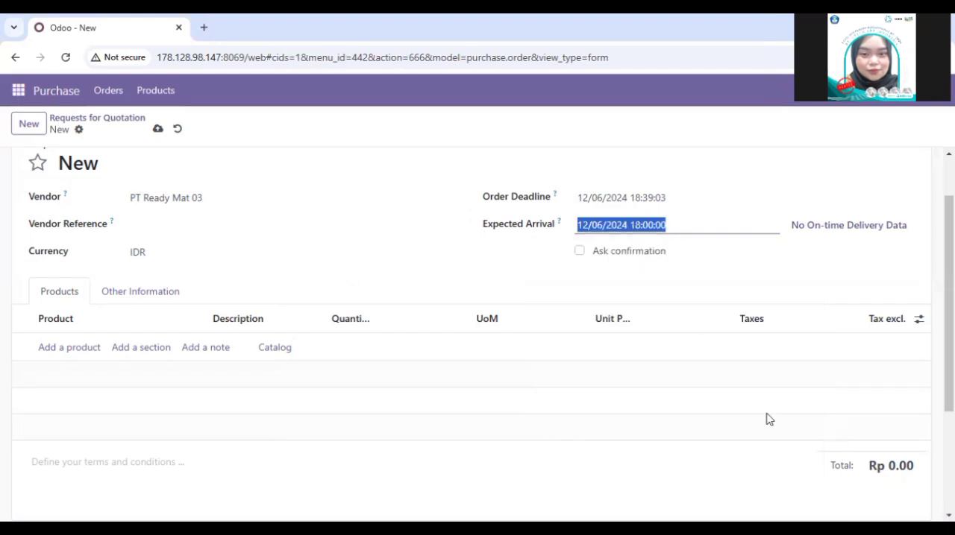
left_click(498, 273)
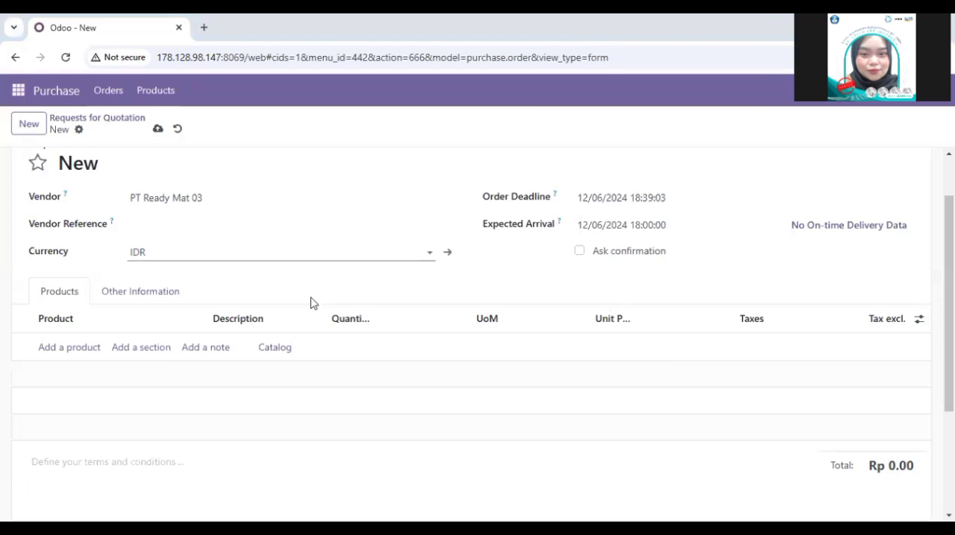
left_click(247, 234)
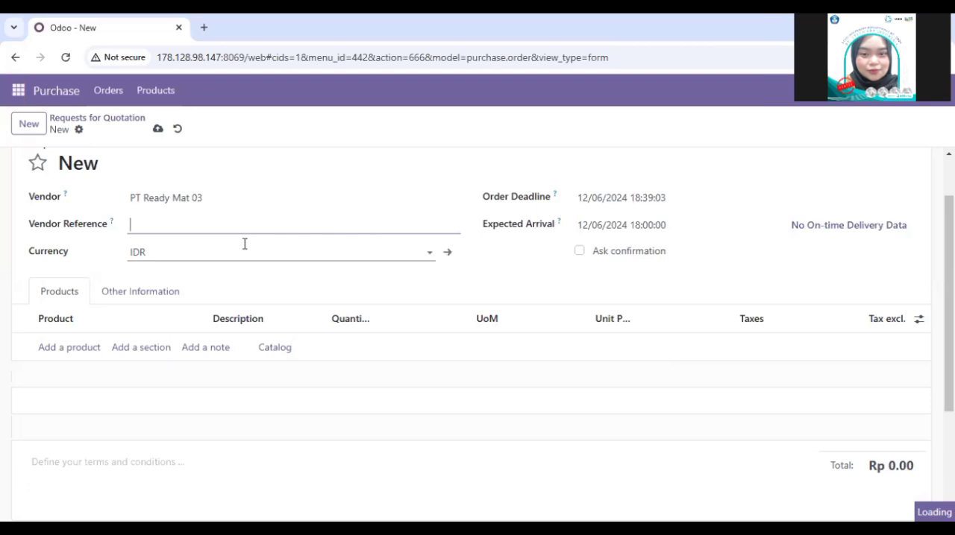
left_click(270, 252)
left_click(514, 286)
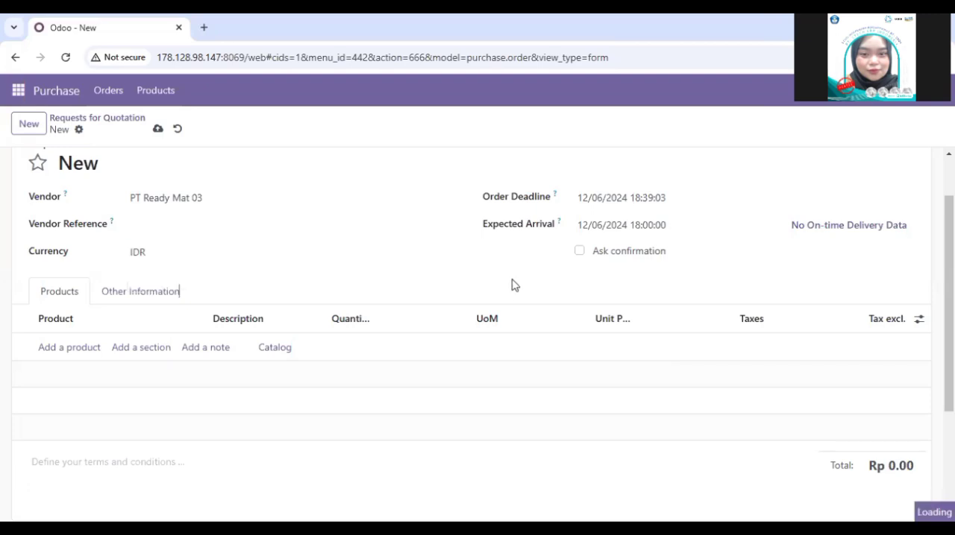
left_click(174, 216)
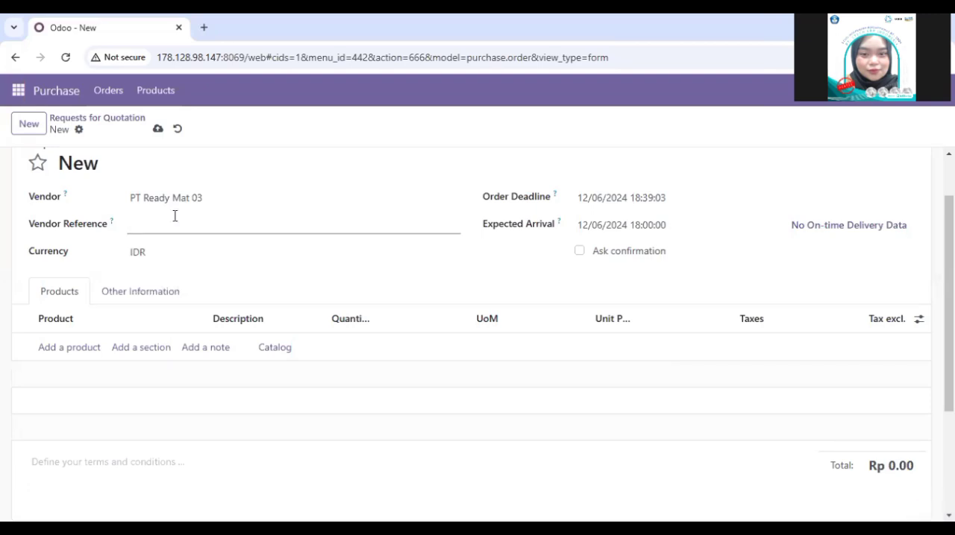
Step: Add a product line for [FURN_7800] Desk Combination to the request for quotation
left_click(67, 347)
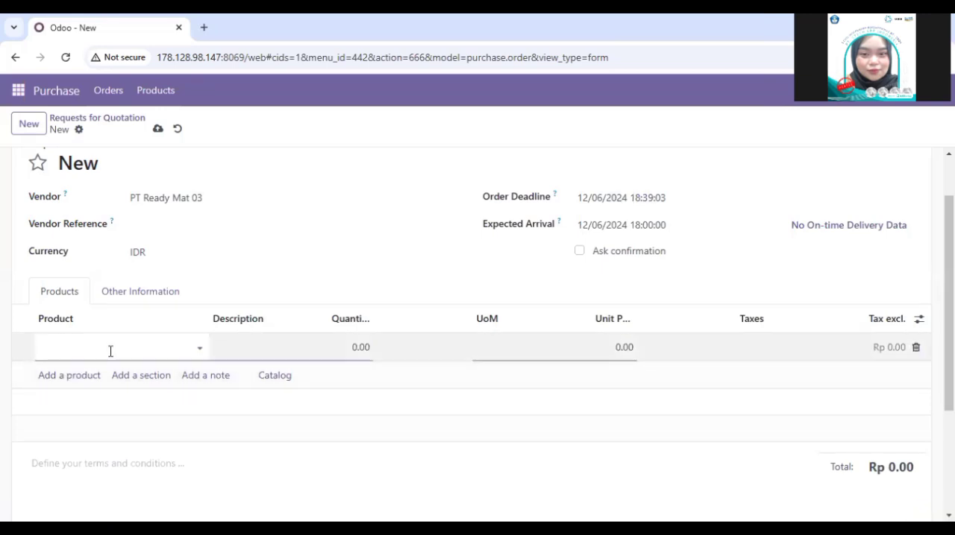
left_click(112, 350)
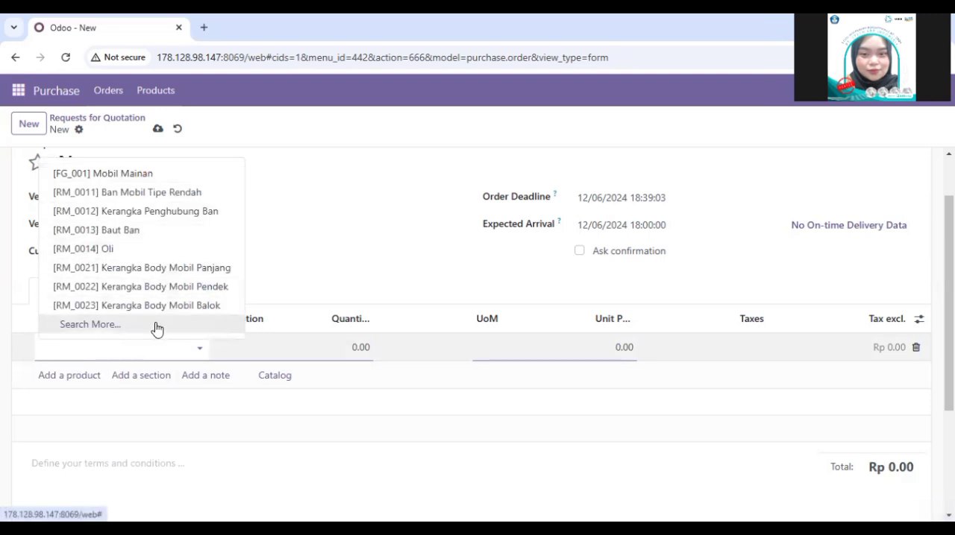
left_click(156, 326)
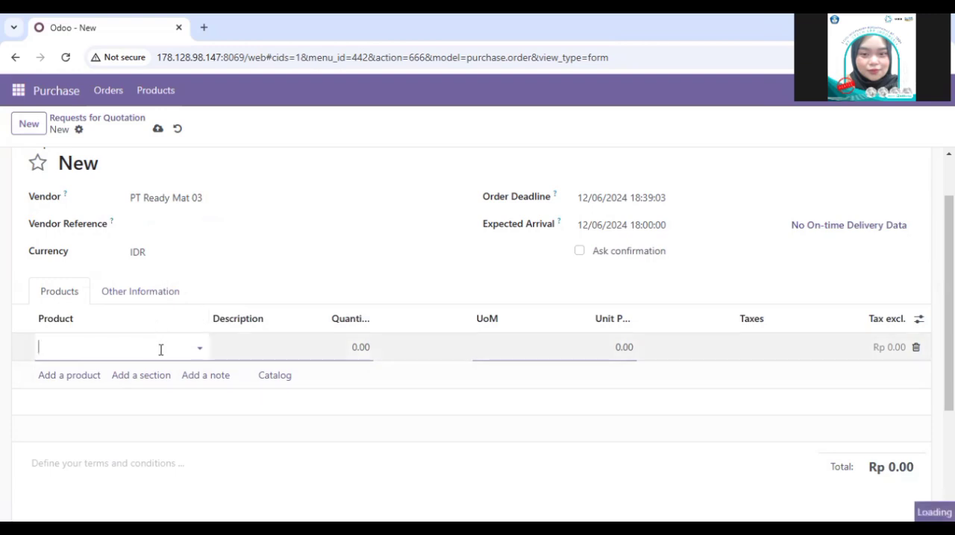
scroll(303, 383, "down", 4)
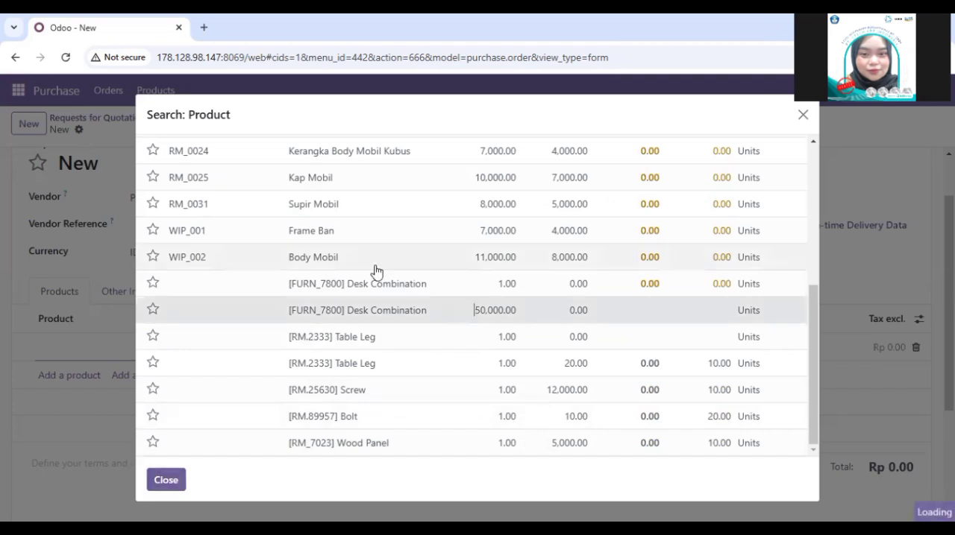
double_click(356, 316)
double_click(575, 310)
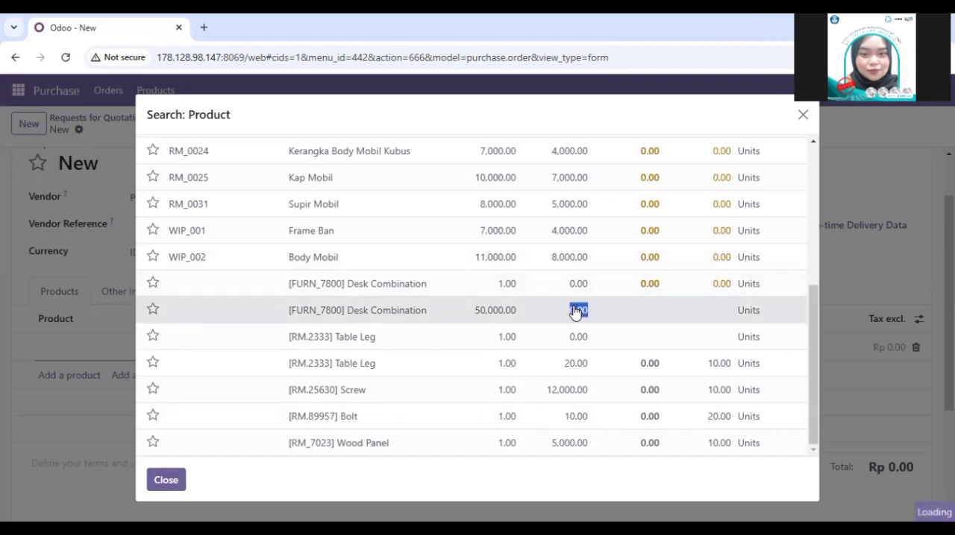
double_click(682, 319)
left_click(158, 487)
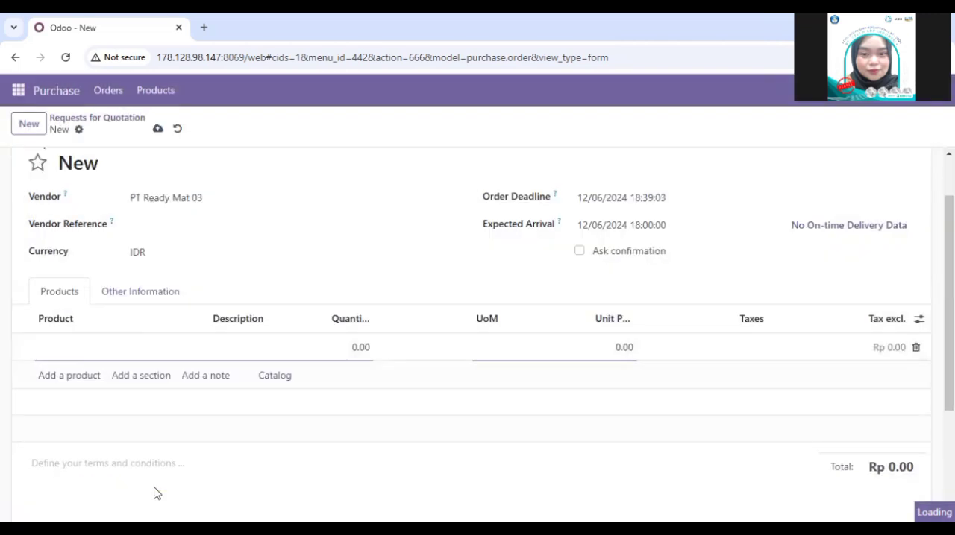
left_click(106, 348)
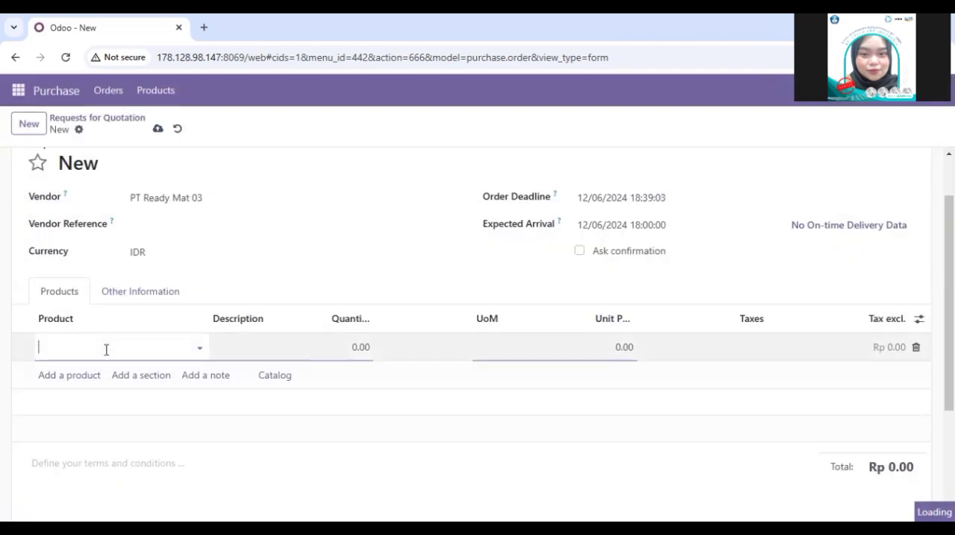
left_click(181, 352)
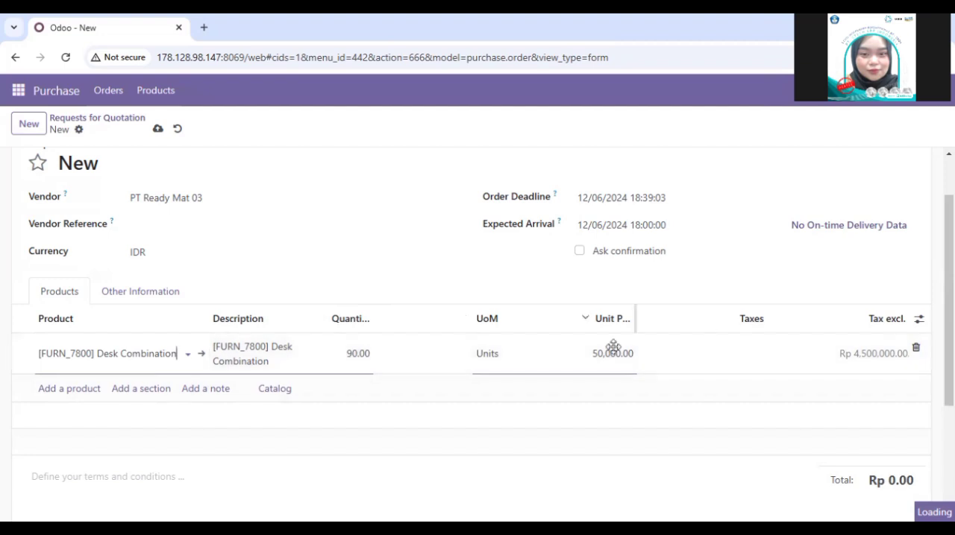
Step: Apply the PPN IN 11% tax to the Desk Combination line
left_click(765, 353)
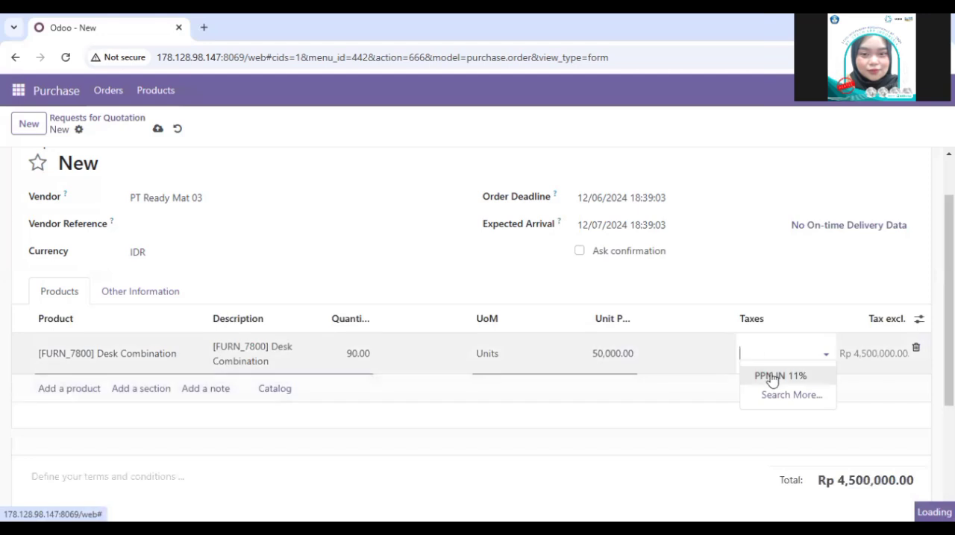
left_click(775, 377)
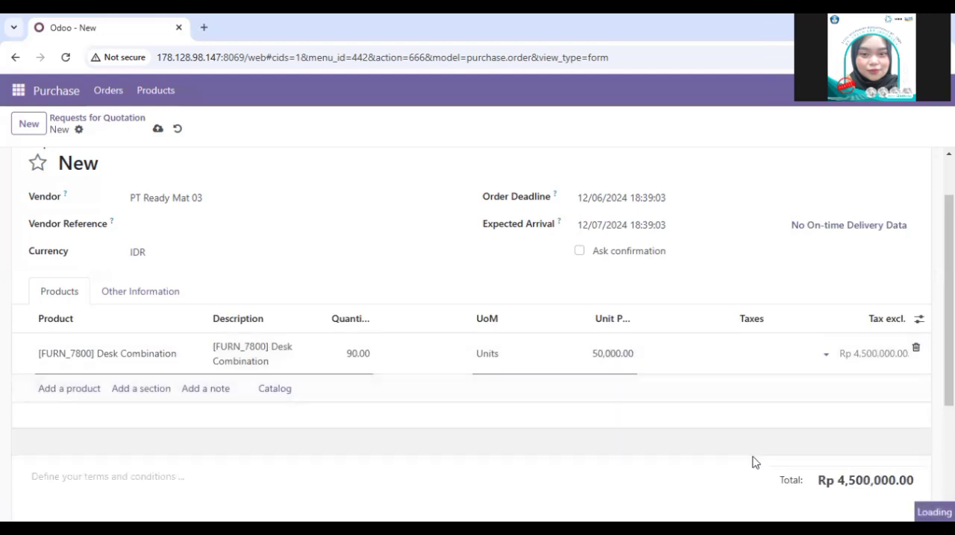
scroll(744, 481, "down", 1)
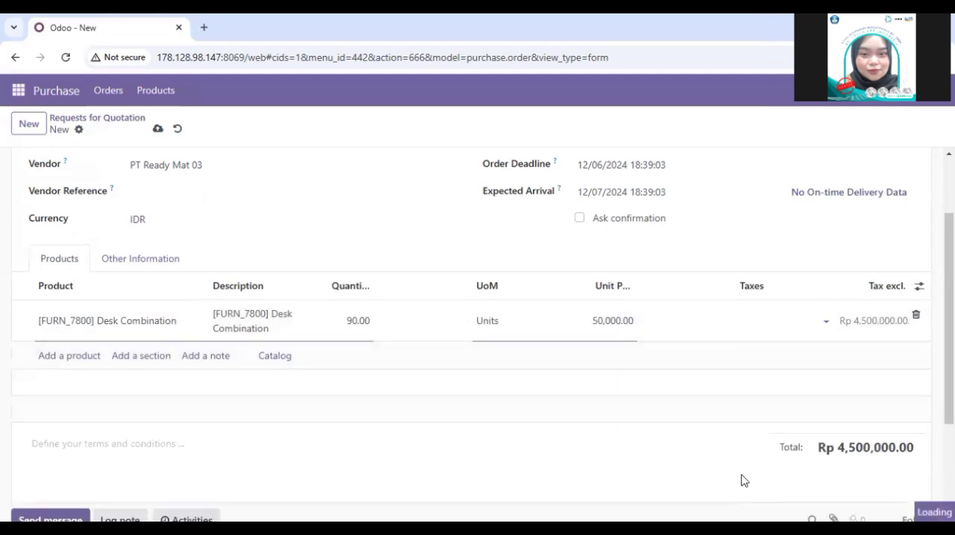
scroll(743, 481, "up", 2)
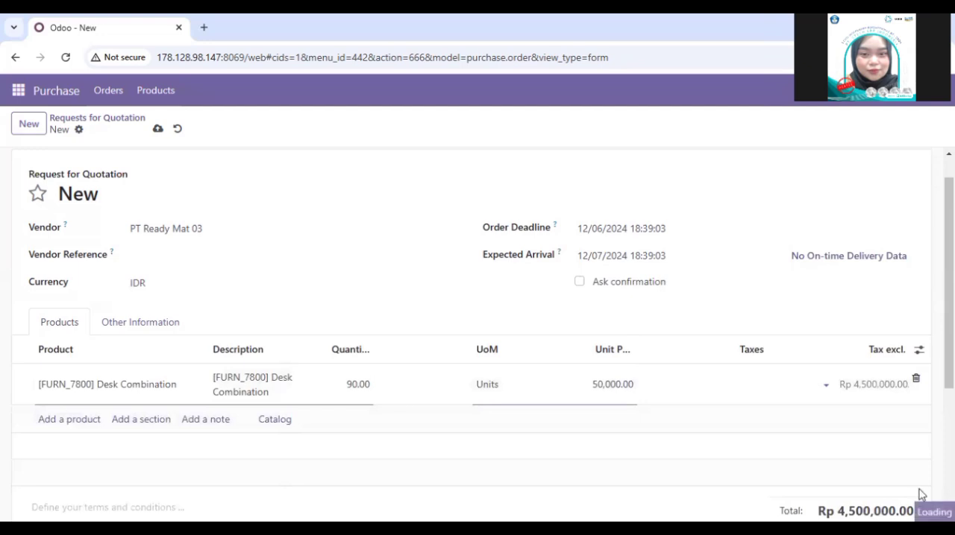
scroll(721, 354, "down", 1)
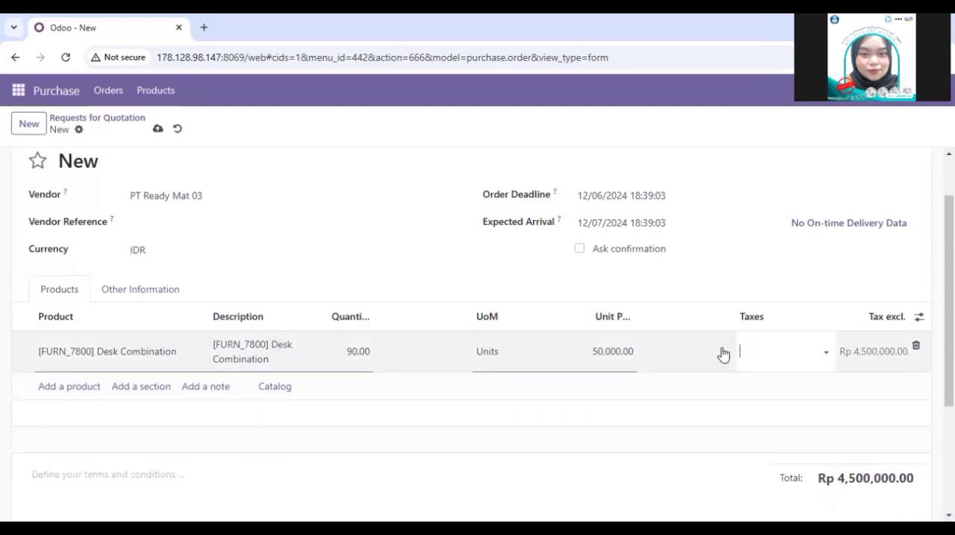
left_click(834, 410)
Step: Review the tax and total amounts and save the request for quotation
scroll(801, 452, "down", 1)
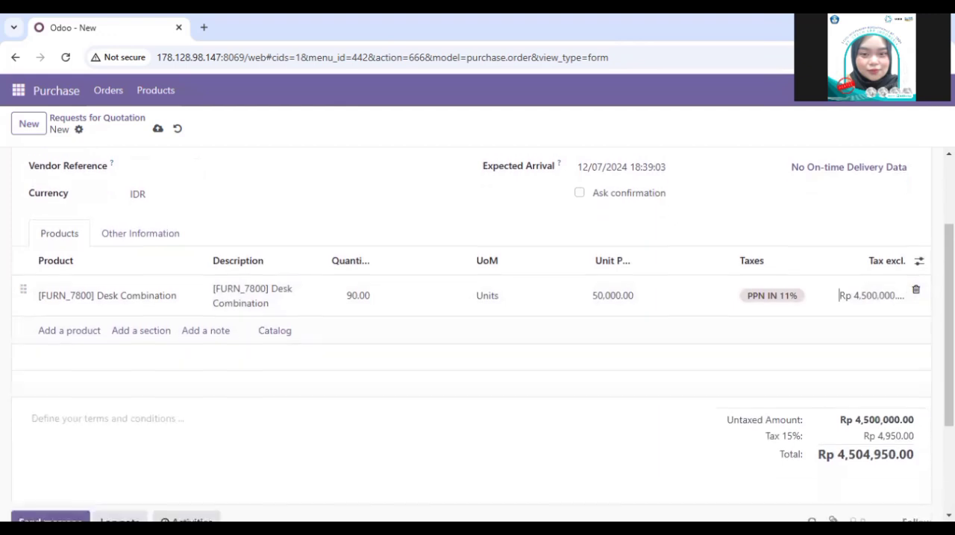
scroll(724, 428, "up", 1)
scroll(724, 428, "down", 2)
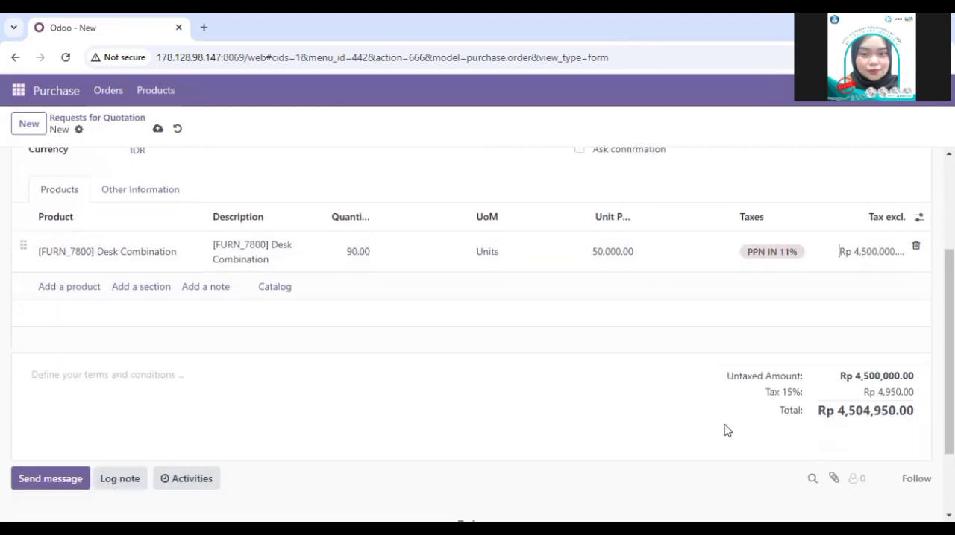
scroll(727, 431, "up", 1)
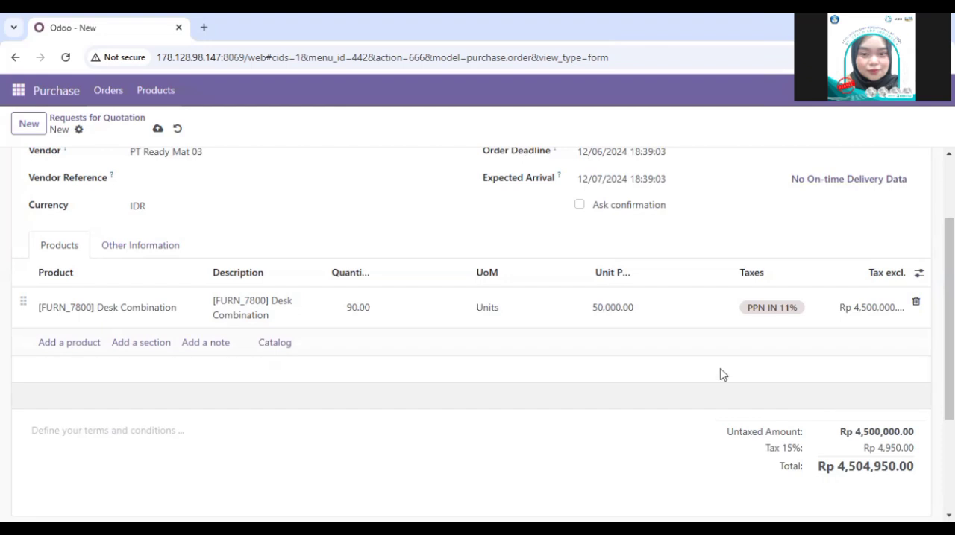
scroll(189, 394, "down", 1)
scroll(187, 398, "up", 3)
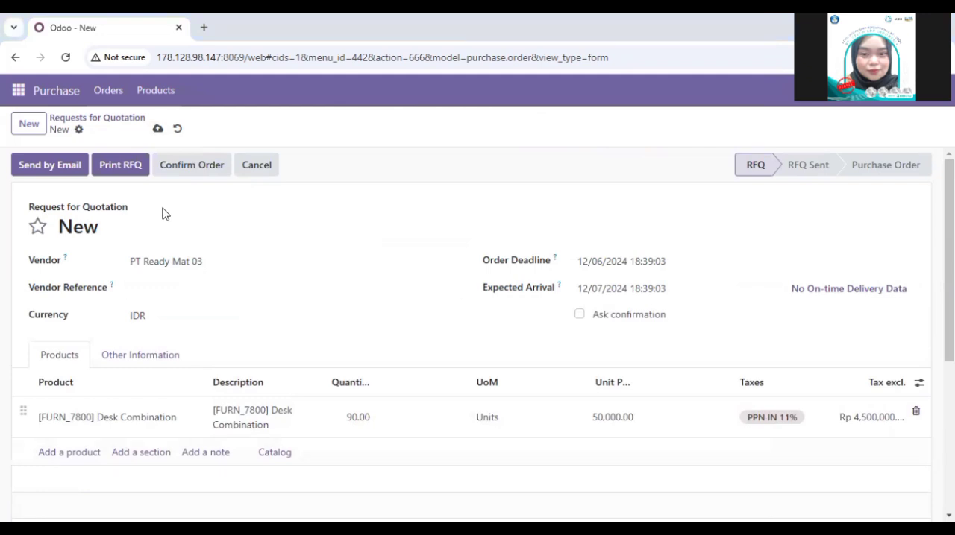
left_click(158, 129)
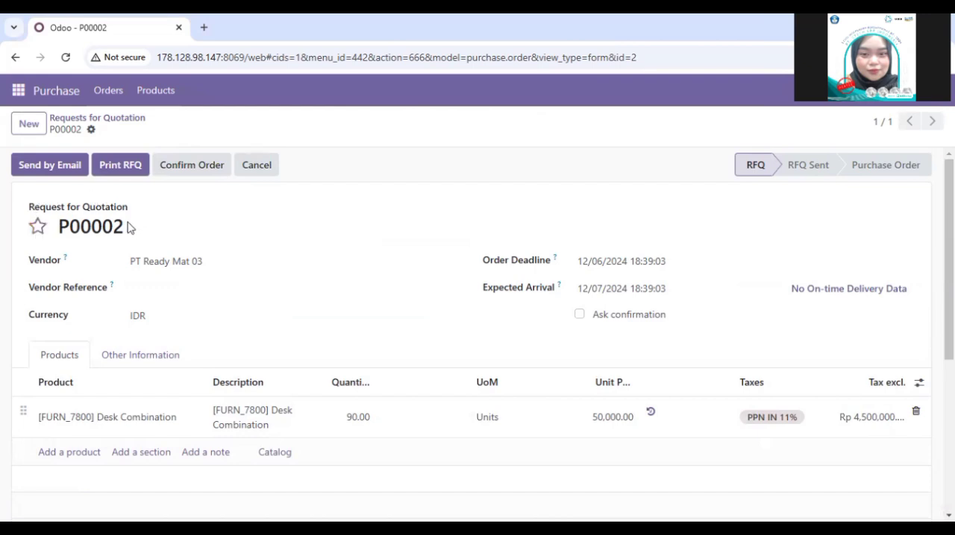
Step: Highlight the reference number in the heading of the saved request for quotation
left_click_drag(124, 228, 1, 352)
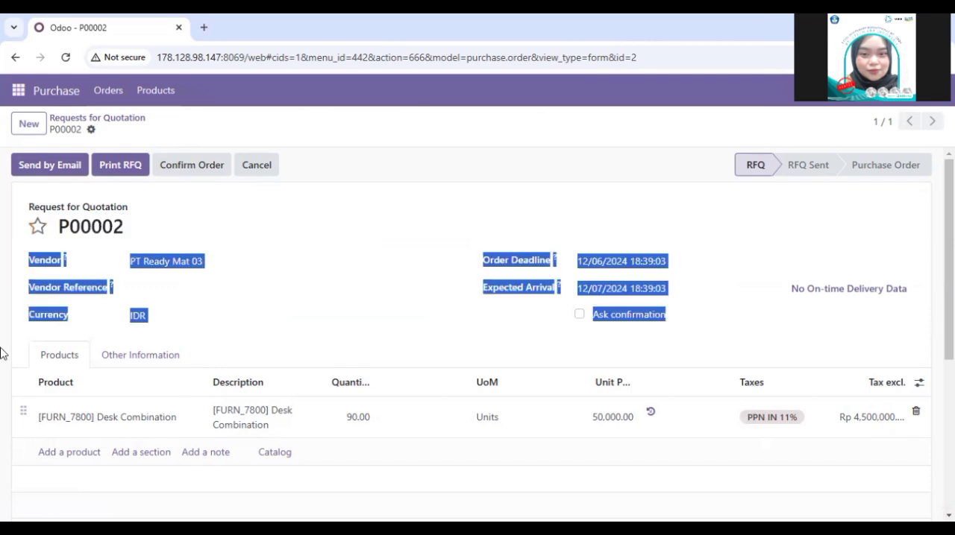
left_click(128, 234)
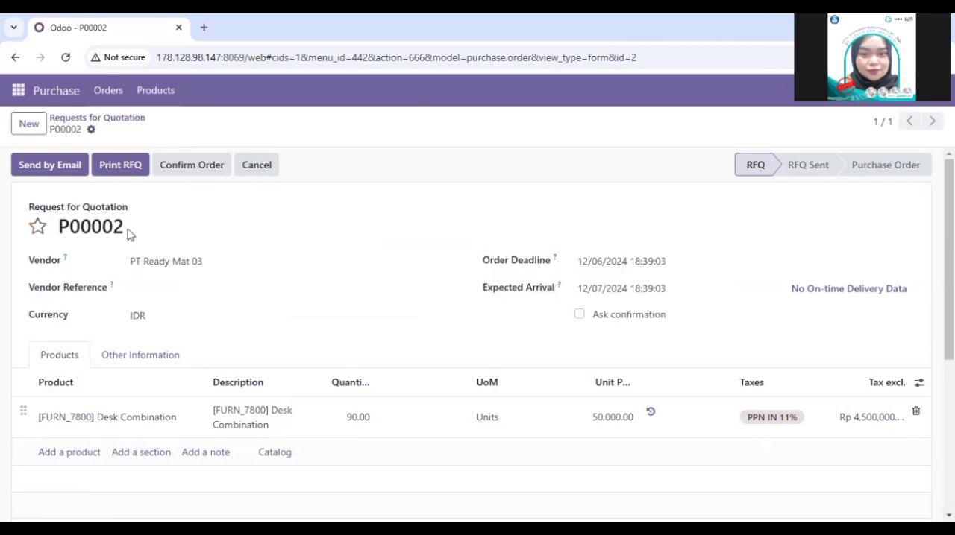
left_click(95, 229)
double_click(96, 230)
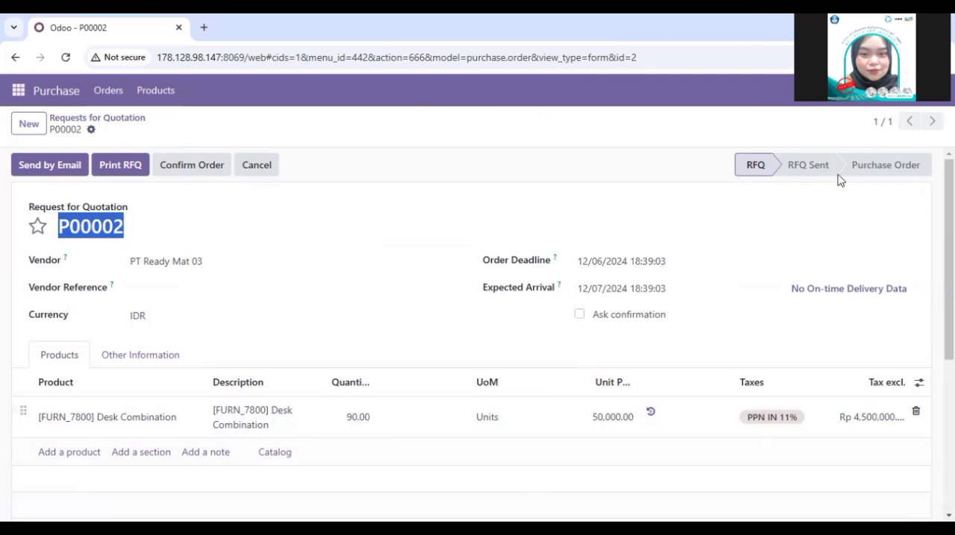
Step: Confirm the request for quotation from PT Ready Mat 03 and review the order's product line and totals
left_click(900, 172)
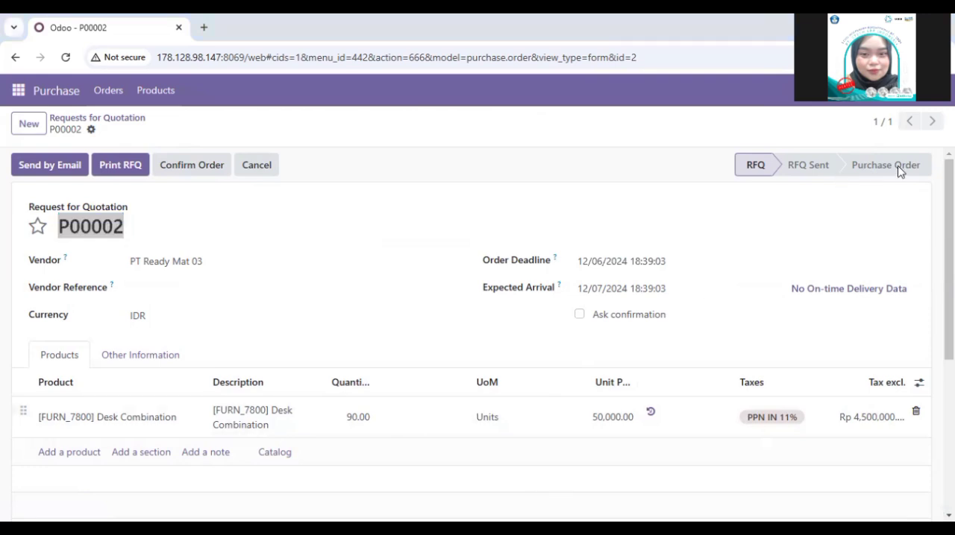
left_click(196, 172)
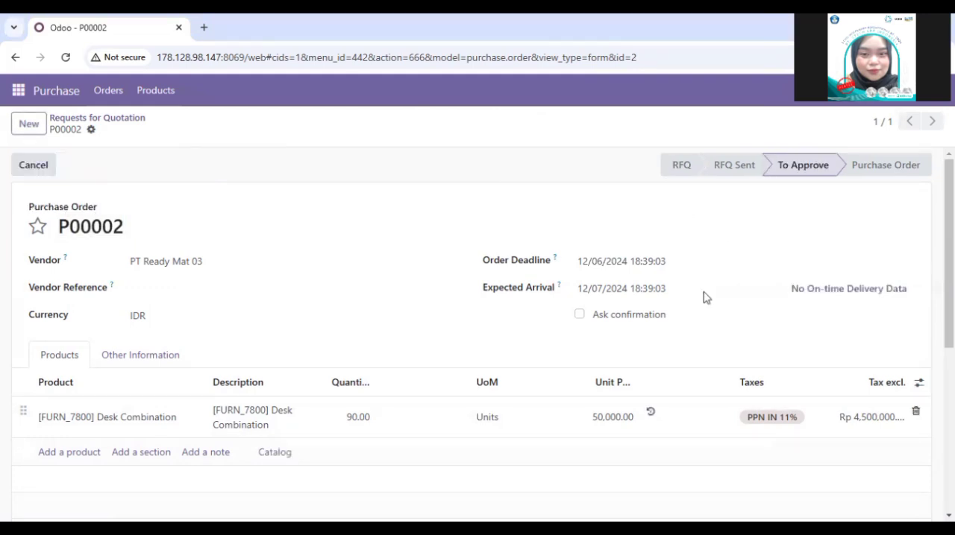
scroll(290, 372, "down", 1)
scroll(290, 372, "up", 1)
scroll(330, 395, "down", 1)
scroll(328, 412, "down", 4)
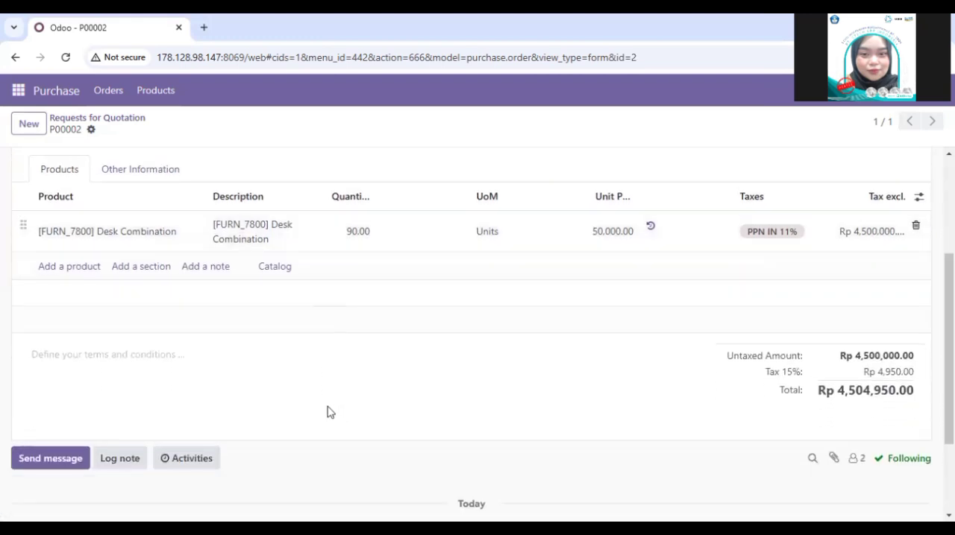
scroll(329, 413, "up", 5)
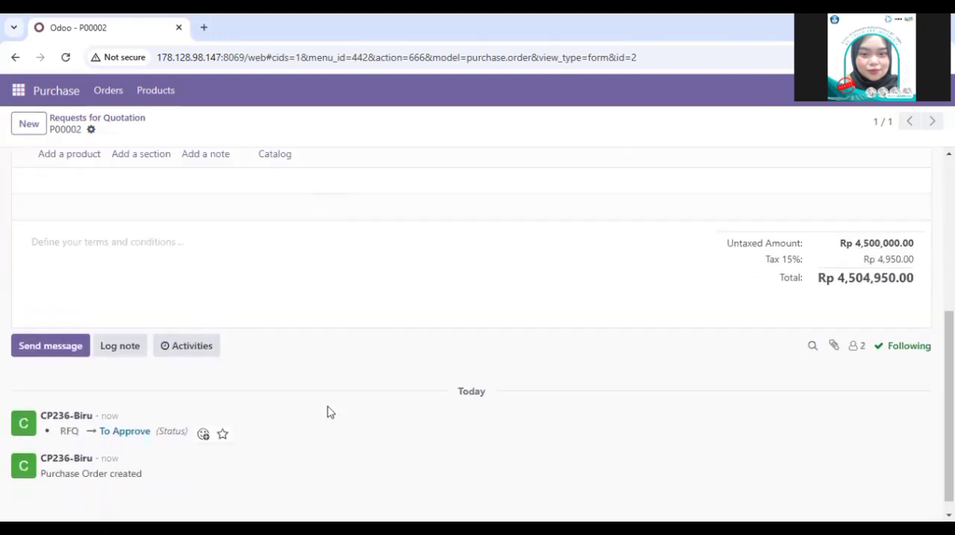
Step: Post "Halo Pak Manager Purchase Tolong untuk approval kode", the order reference and "Terima kasih" in the Discuss channel skenario purchase kelompok 03
left_click(20, 90)
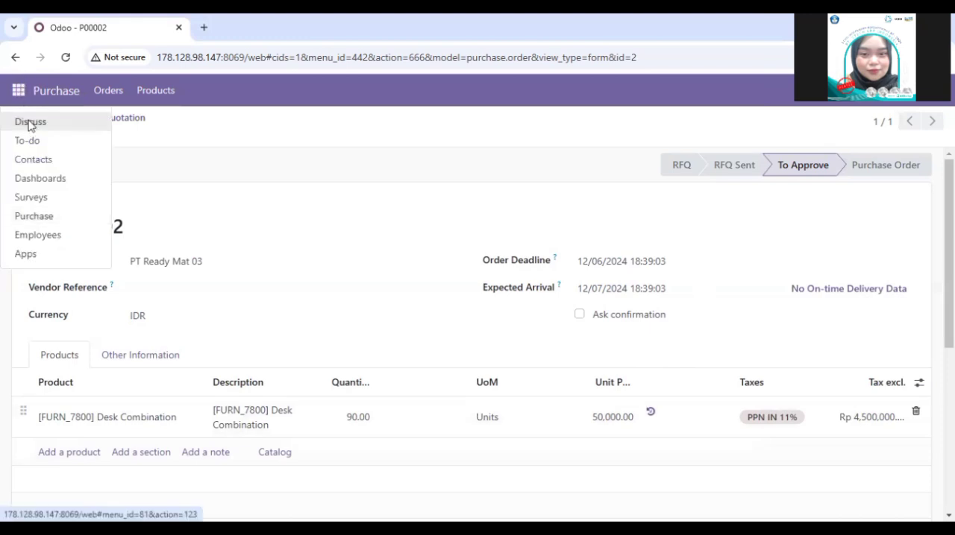
left_click(30, 123)
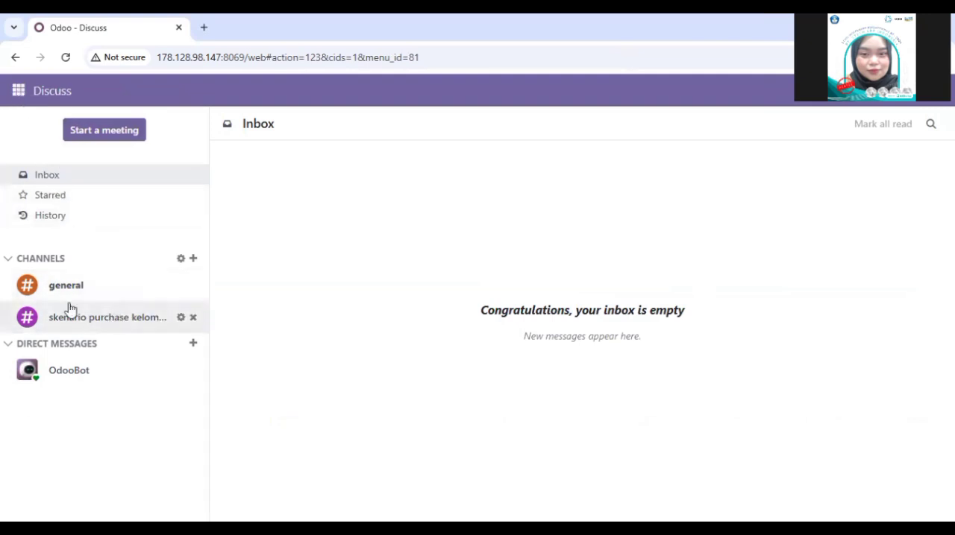
left_click(88, 326)
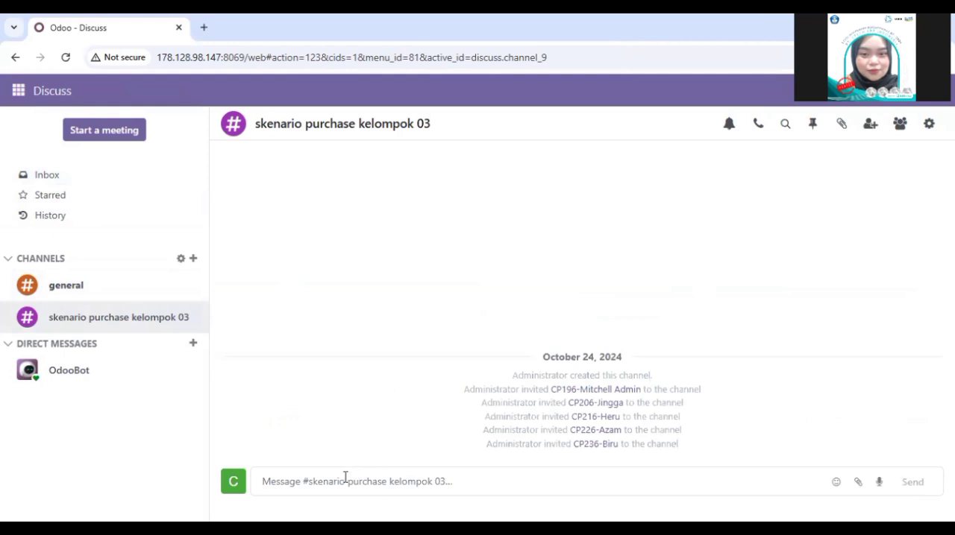
type("@")
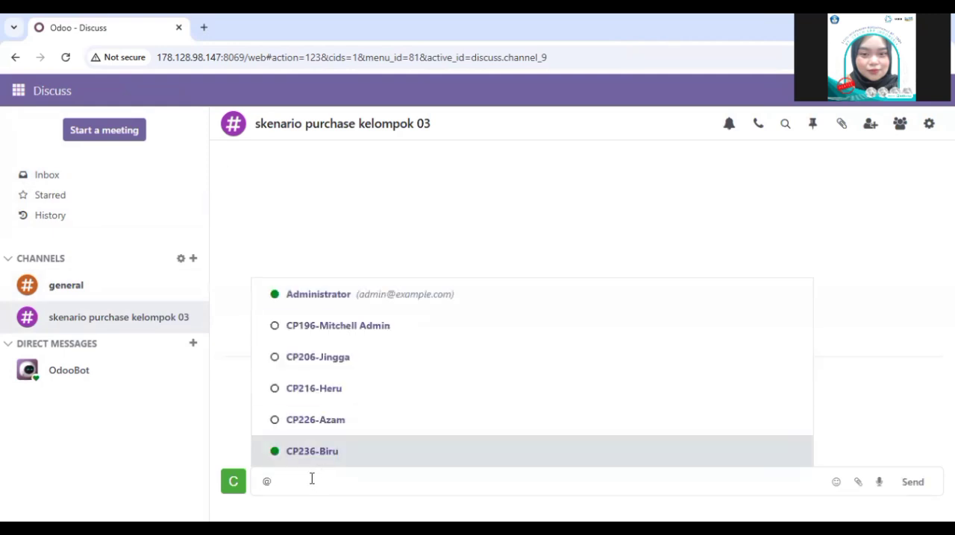
key("BackSpace")
type("Halo Pak Manager Purchase Tolong untuk approval")
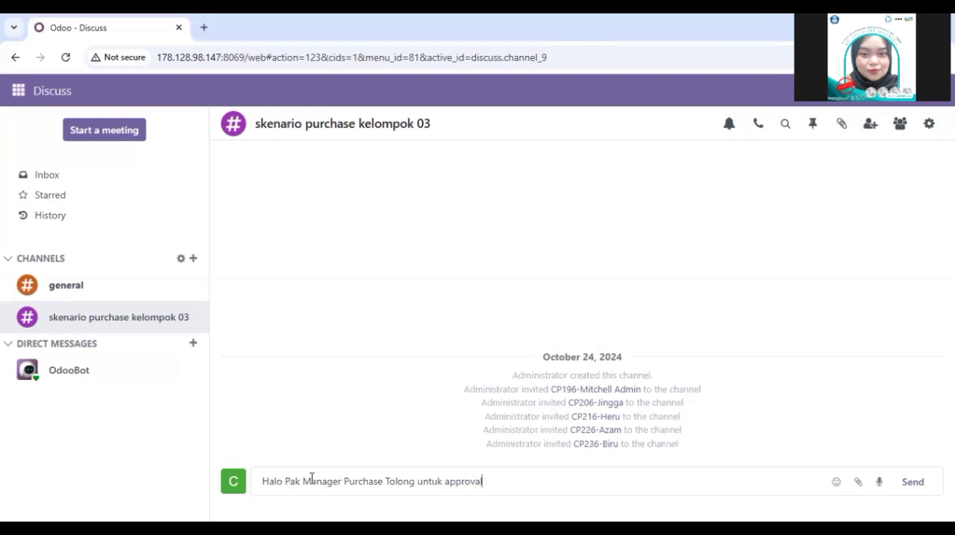
type(" kode P00002. Terima kasih")
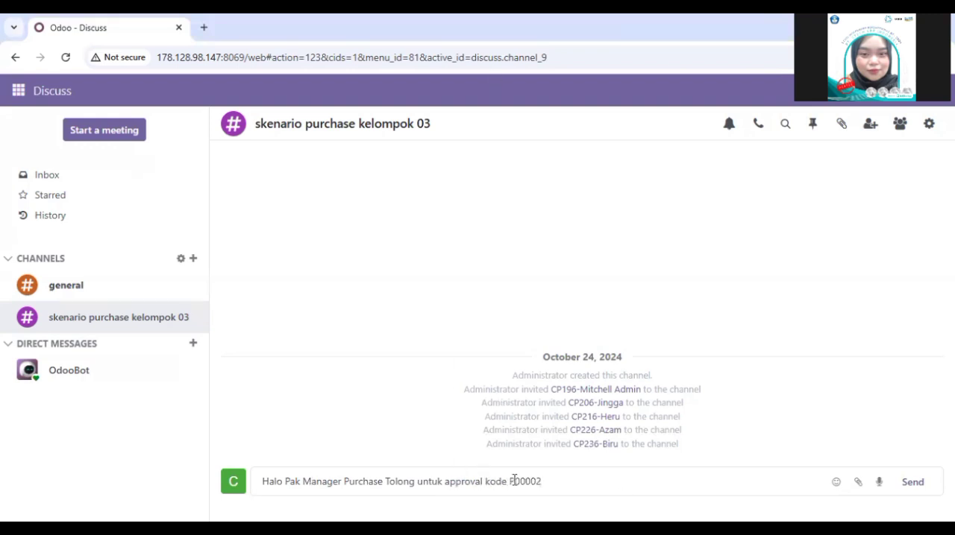
key("Return")
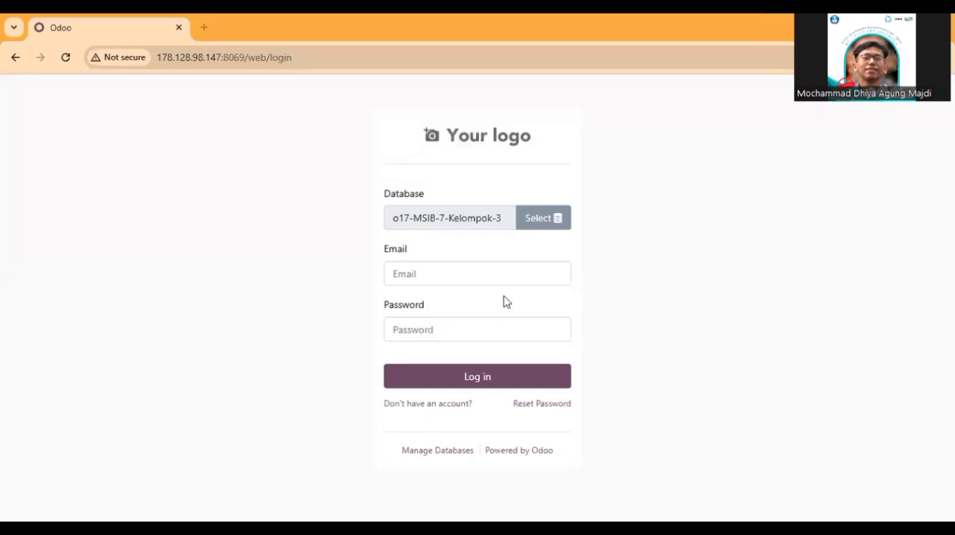
Step: Log in to the o17-MSIB-7-Kelompok-3 database with the purchase manager's email and password
left_click(468, 274)
left_click(457, 358)
left_click(461, 373)
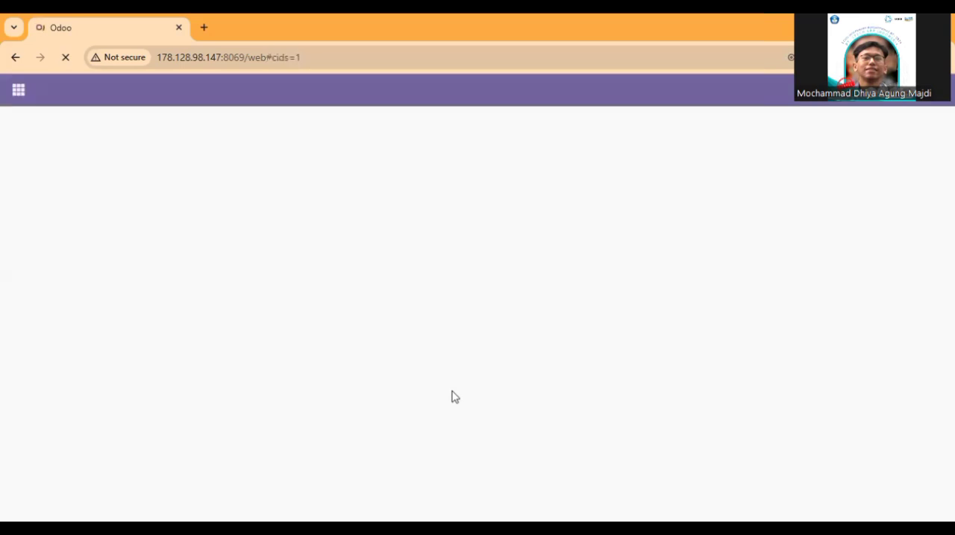
Step: Reply "oke" to the approval request in the skenario purchase kelompok 03 channel
left_click(147, 312)
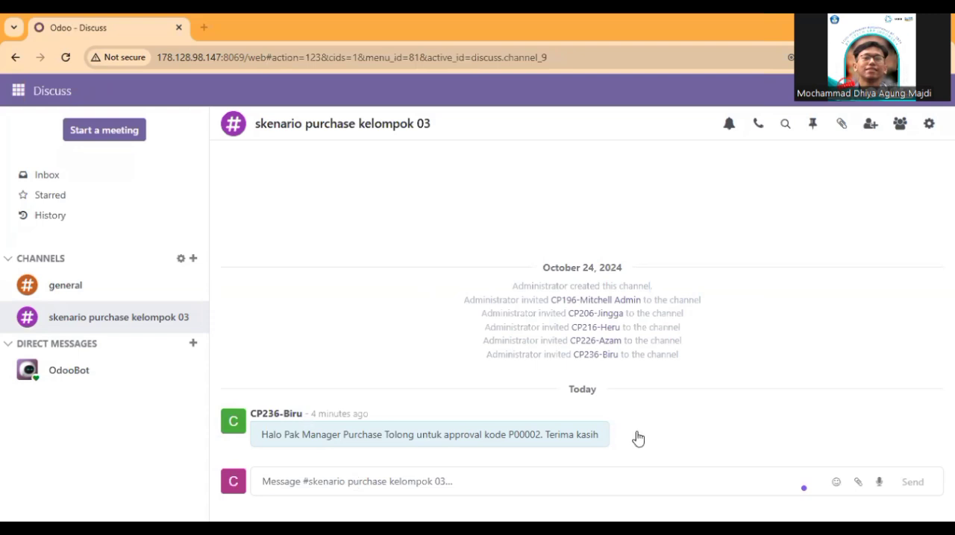
mouse_move(634, 442)
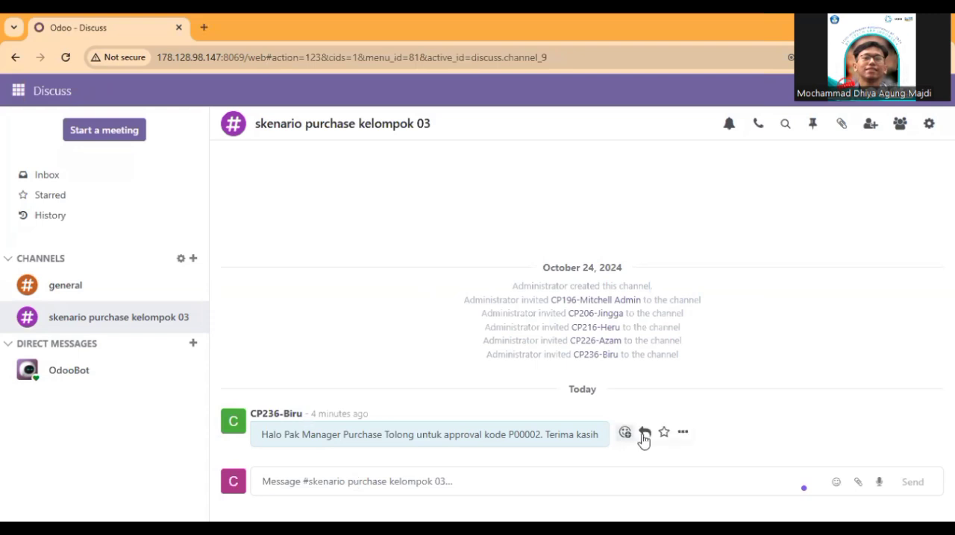
left_click(645, 434)
type("oke")
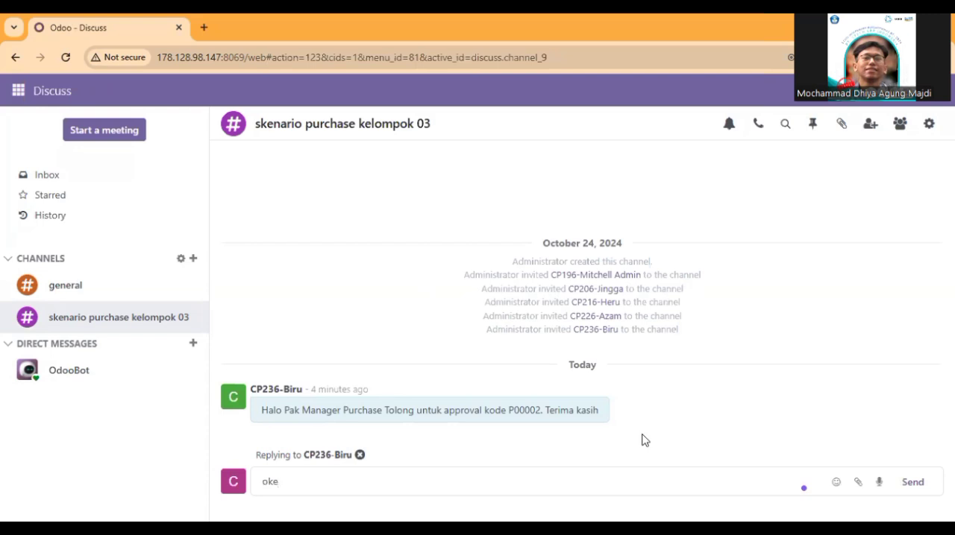
key("Return")
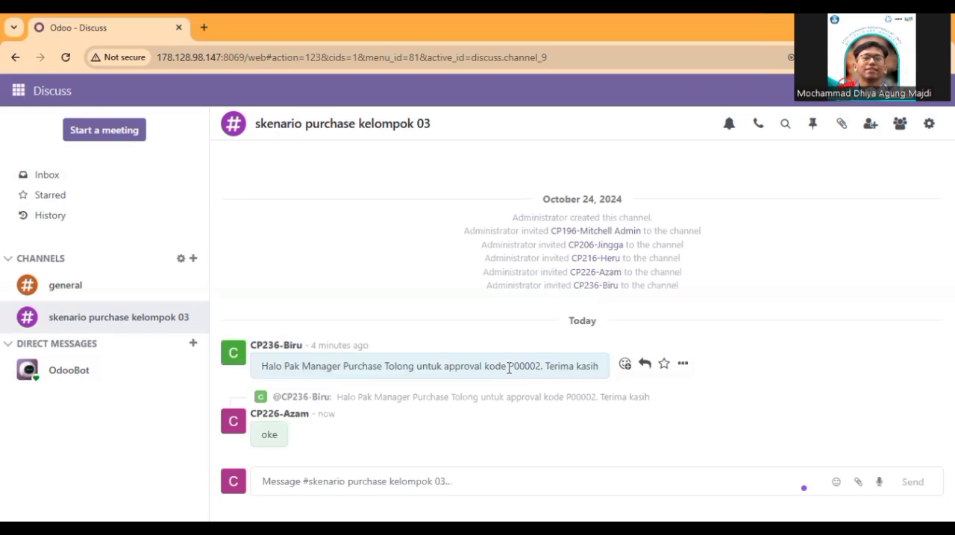
Step: Approve the PT Ready Mat 03 order awaiting approval in Purchase and try to create a bill from it
left_click(18, 94)
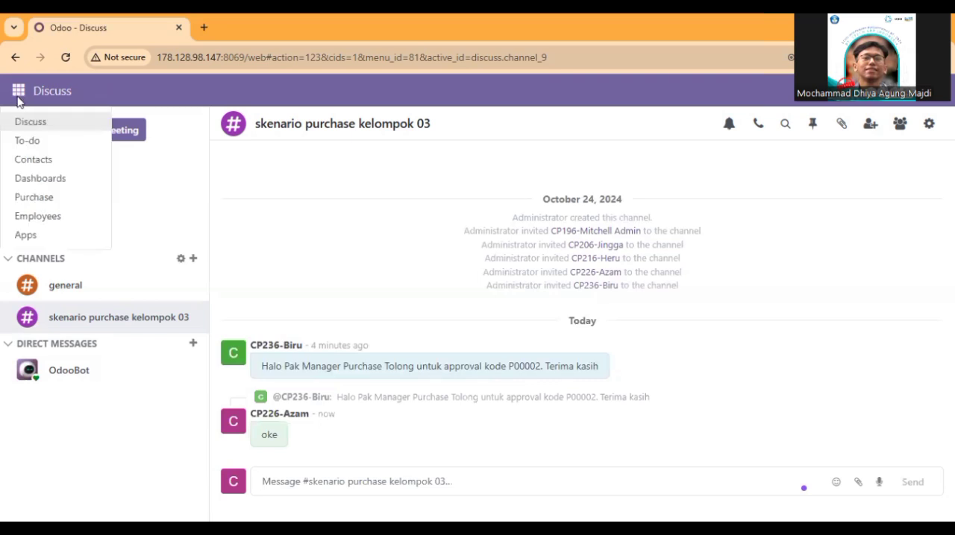
left_click(34, 197)
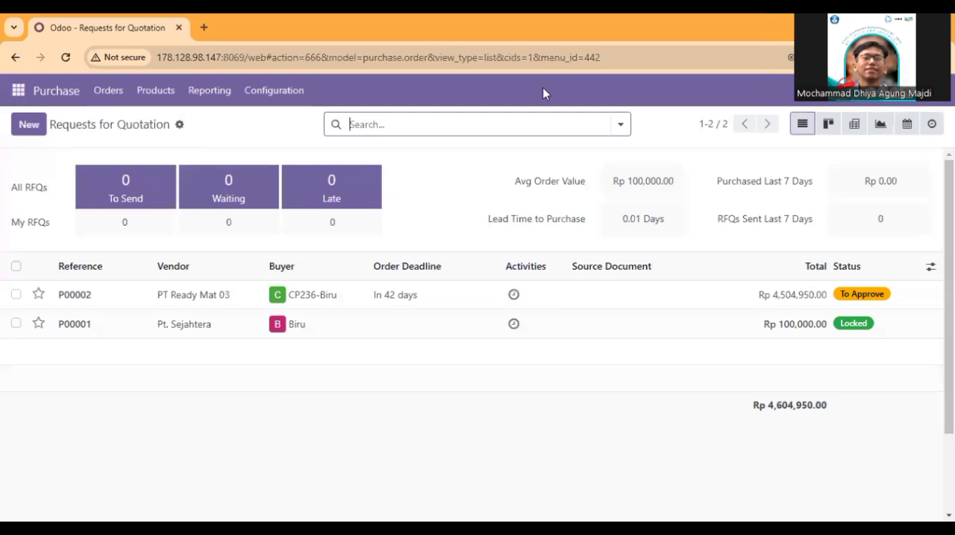
left_click(83, 296)
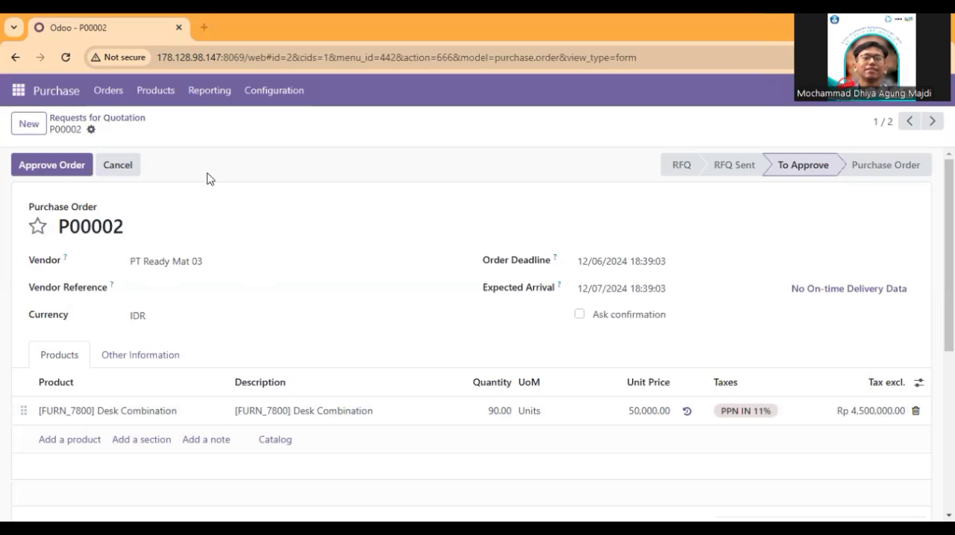
left_click(54, 167)
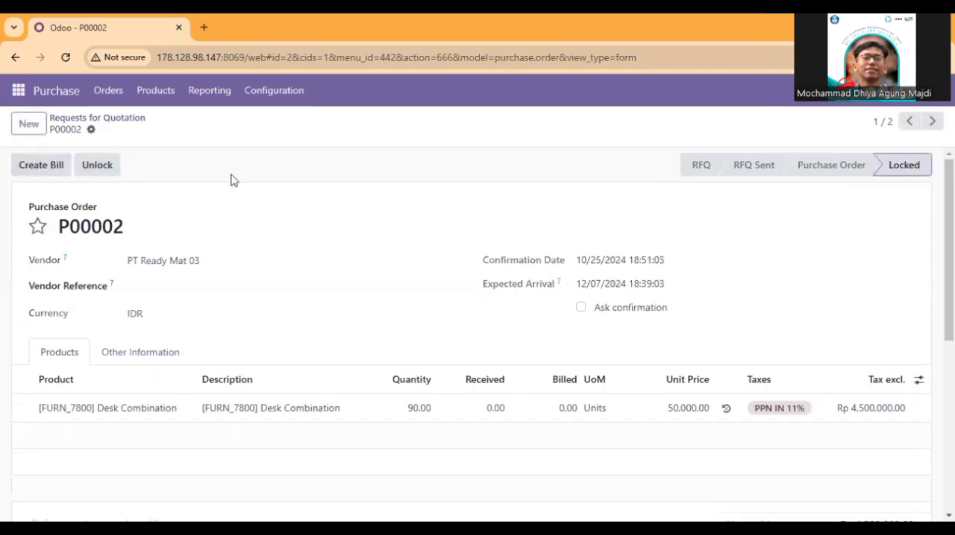
left_click(46, 173)
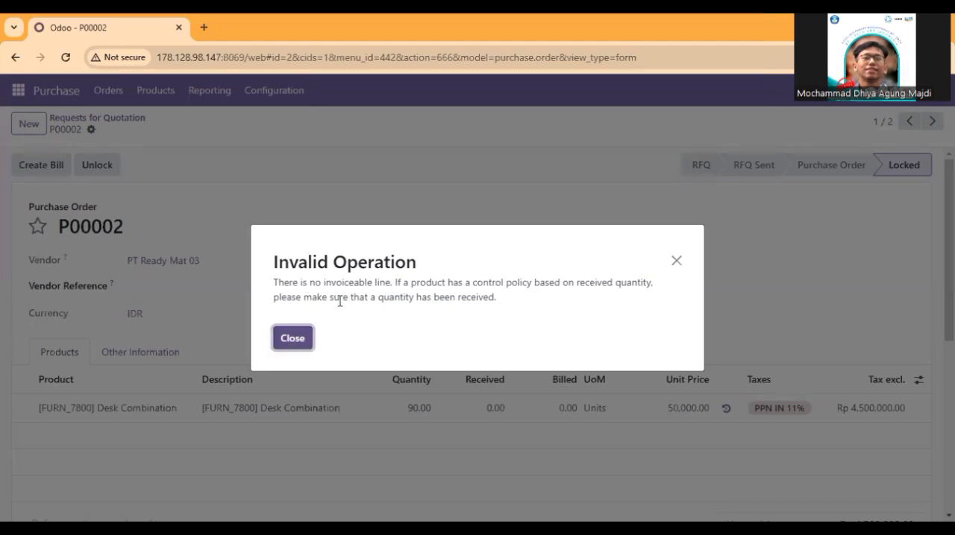
left_click(297, 340)
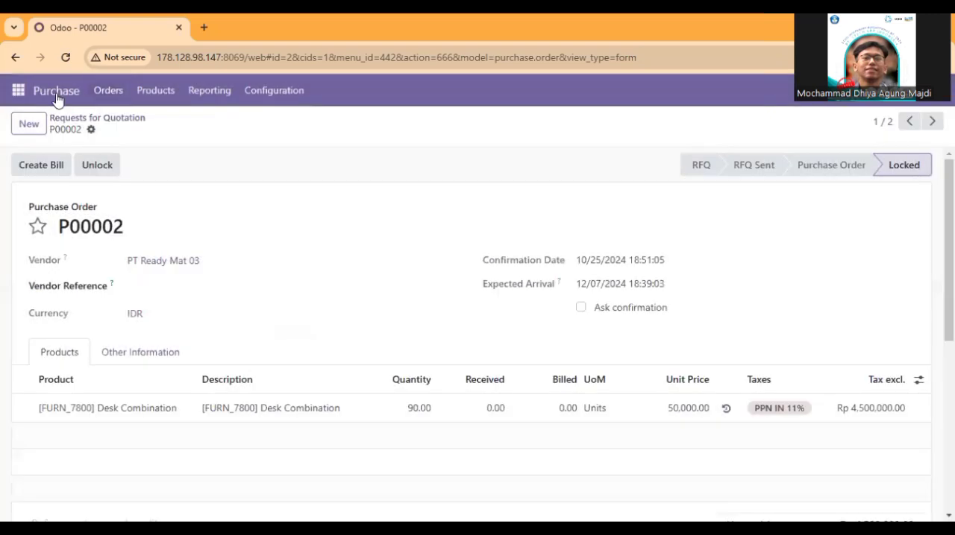
Step: Post "Halo Manager Inventory Tolong Approve received 3 receipts untuk", the order reference and "Terima kasih" in the Discuss channel skenario purchase kelompok 03
left_click(17, 90)
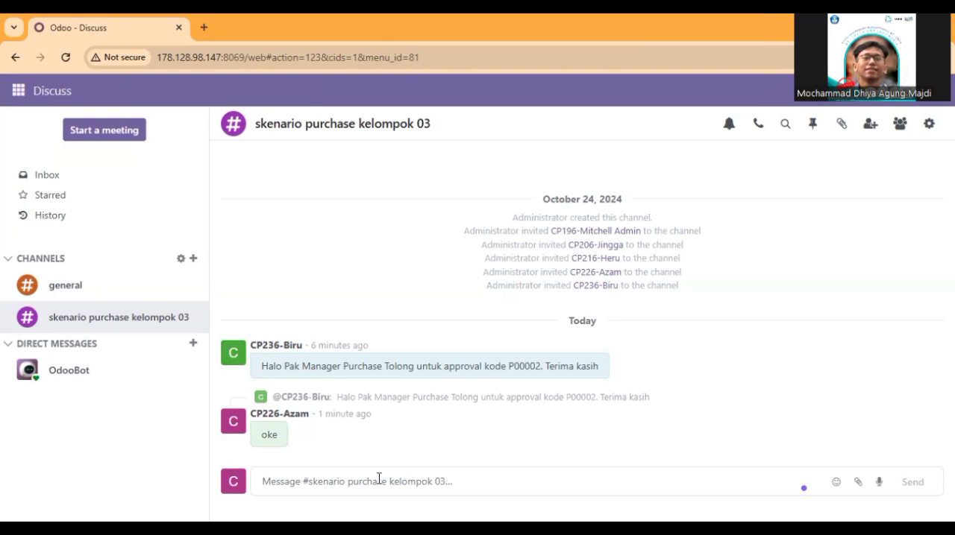
type("Halo Manager Inventory Tolong Approve received 3 receipts untuk P00")
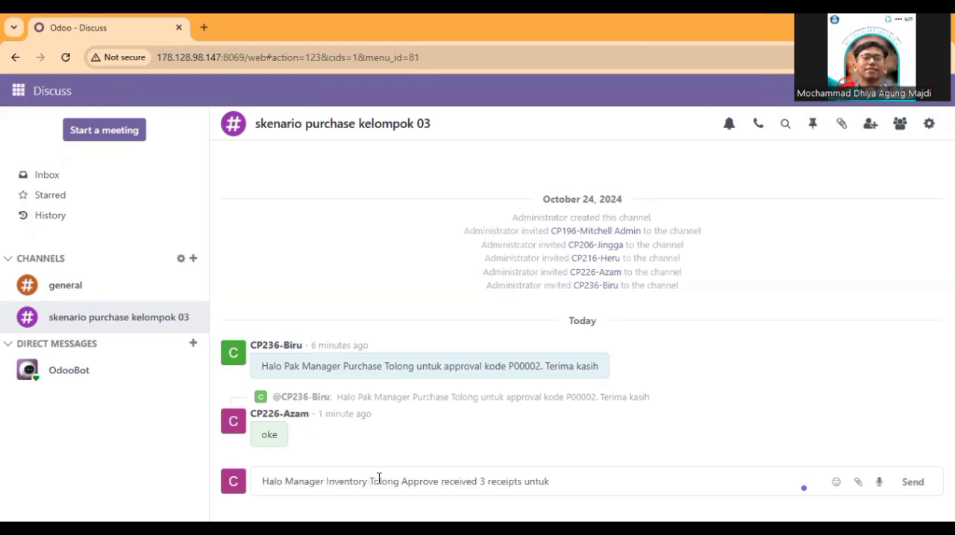
type("002. Terima kasih")
key("Return")
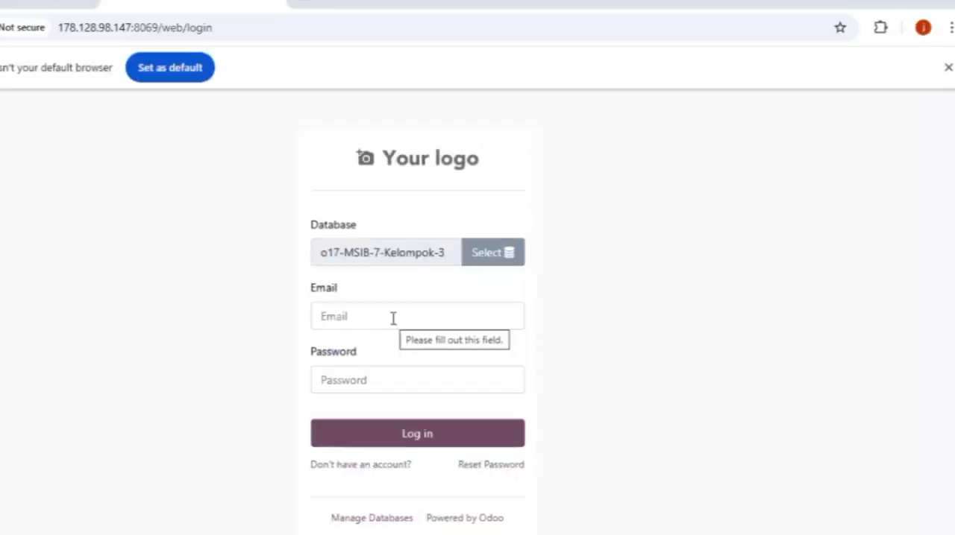
Step: Log in to the o17-MSIB-7-Kelompok-3 database with the inventory manager's login and password
left_click(392, 312)
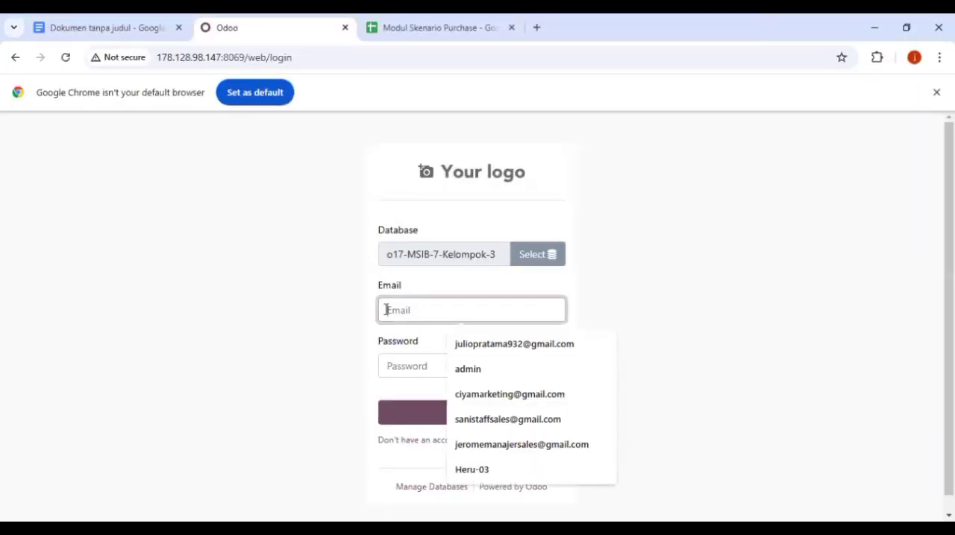
right_click(457, 313)
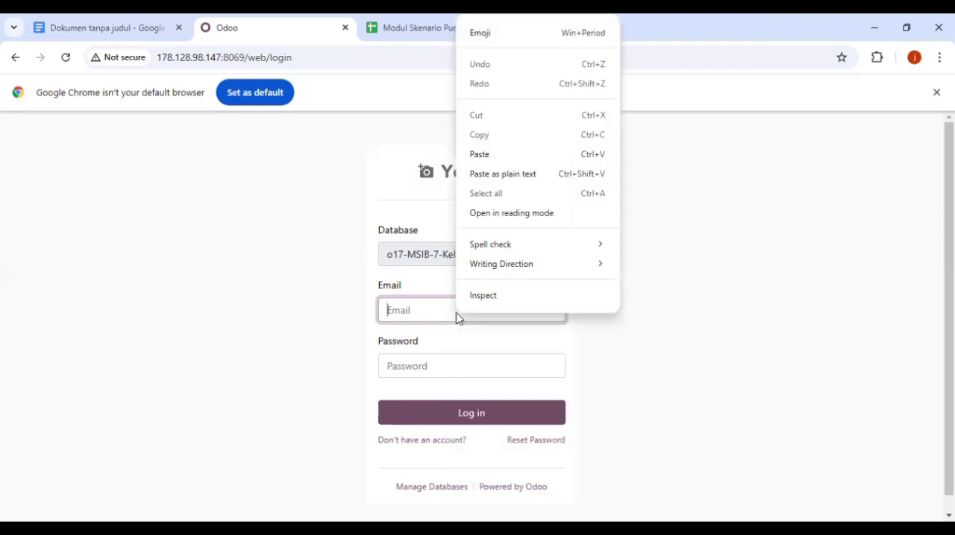
left_click(505, 155)
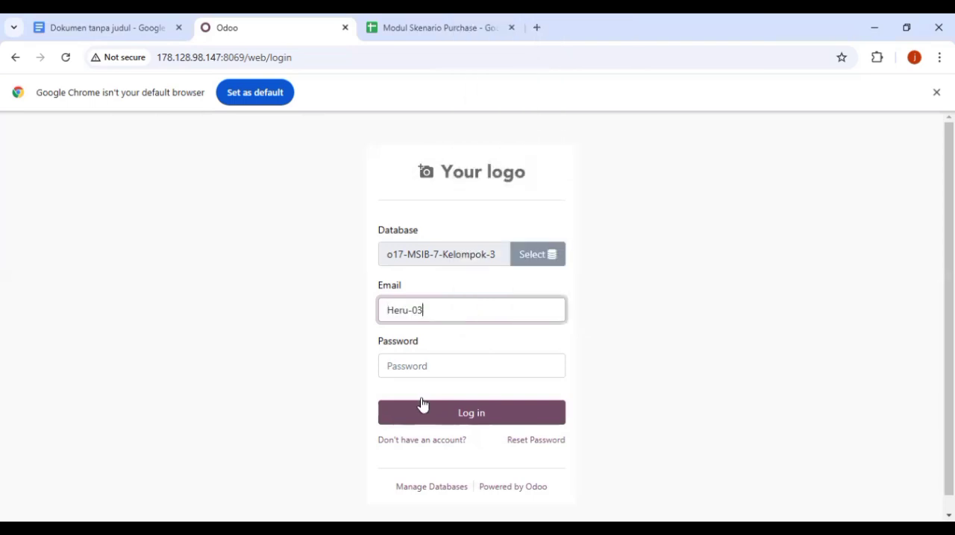
left_click(436, 372)
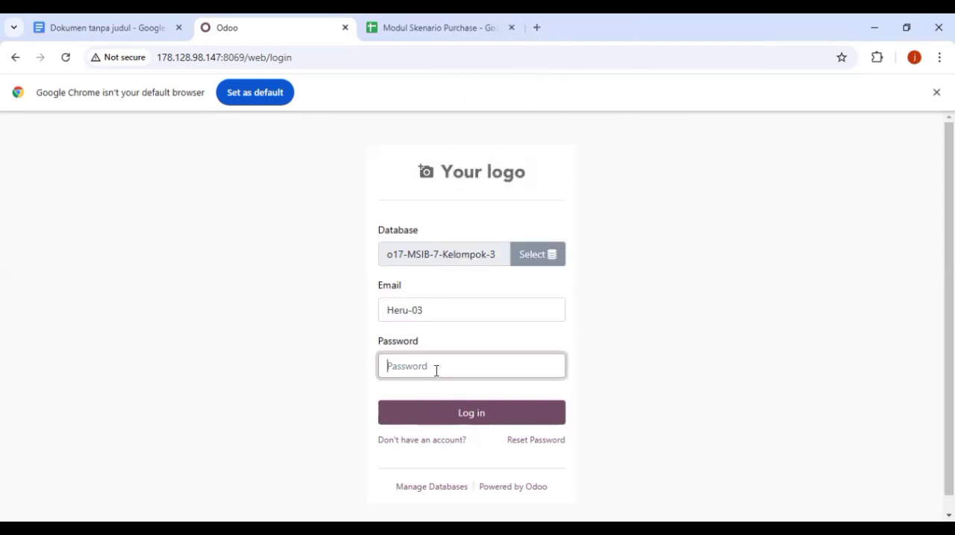
type("•")
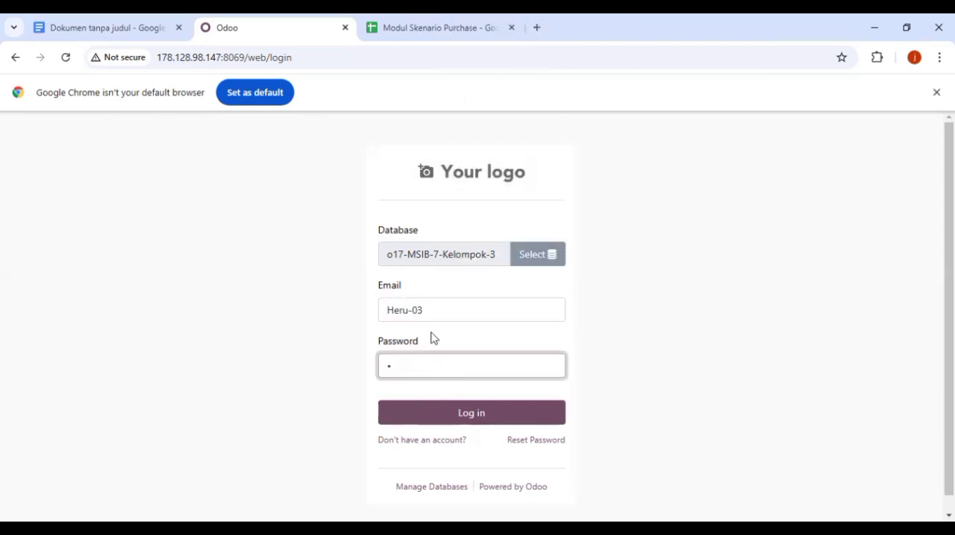
left_click(433, 423)
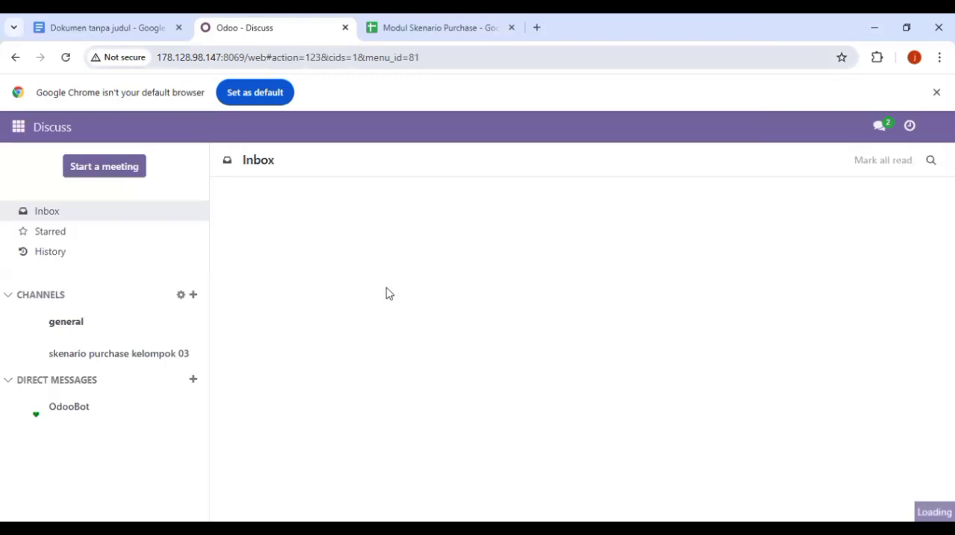
Step: Copy the order reference from the inventory manager's request in the skenario purchase kelompok 03 channel and open the Inventory overview
left_click(133, 371)
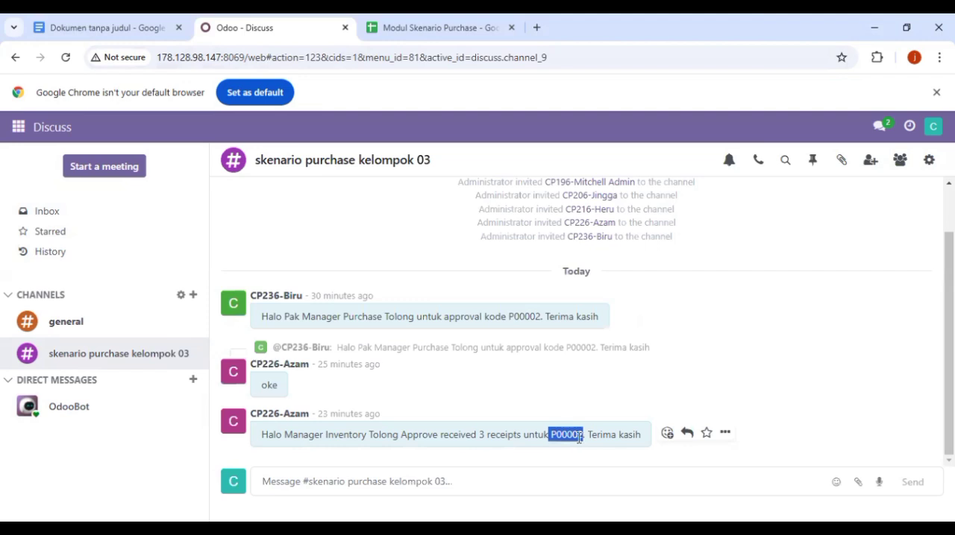
right_click(579, 438)
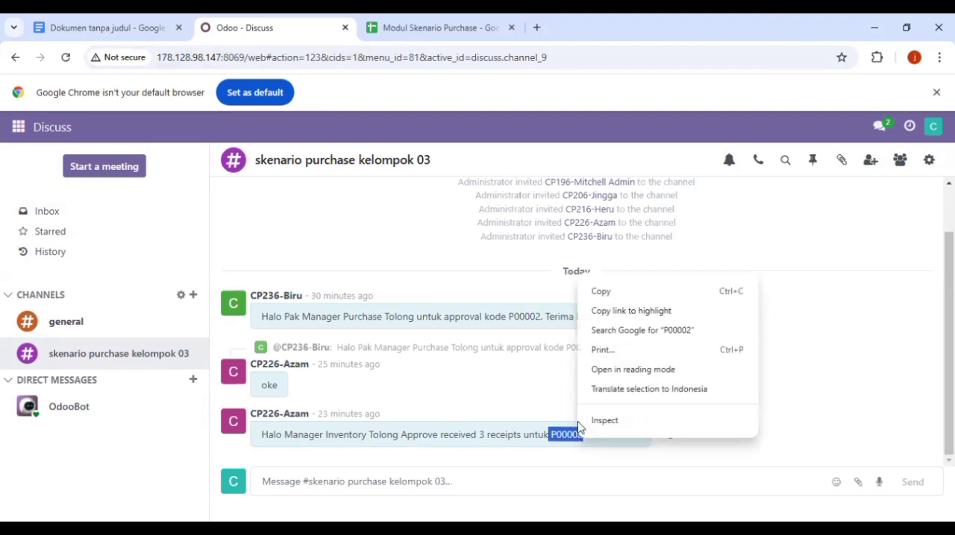
left_click(601, 291)
left_click(19, 127)
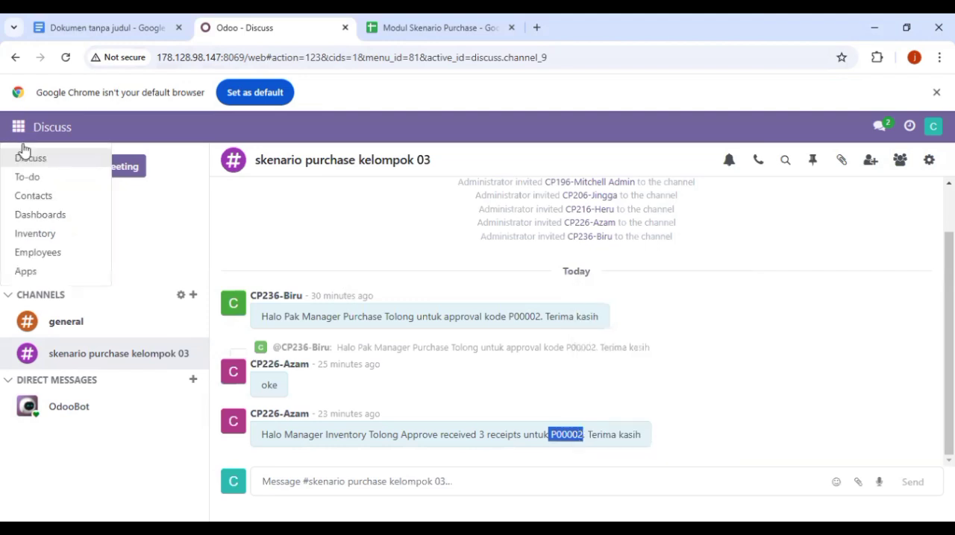
left_click(59, 242)
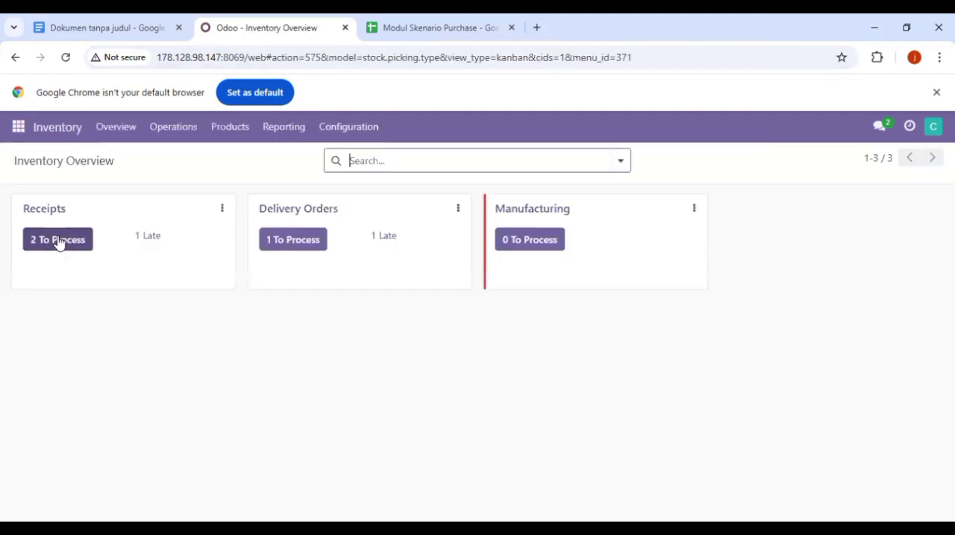
Step: Filter the receipts to process by the copied order reference as source document and open PT Ready Mat 03's receipt
left_click(59, 240)
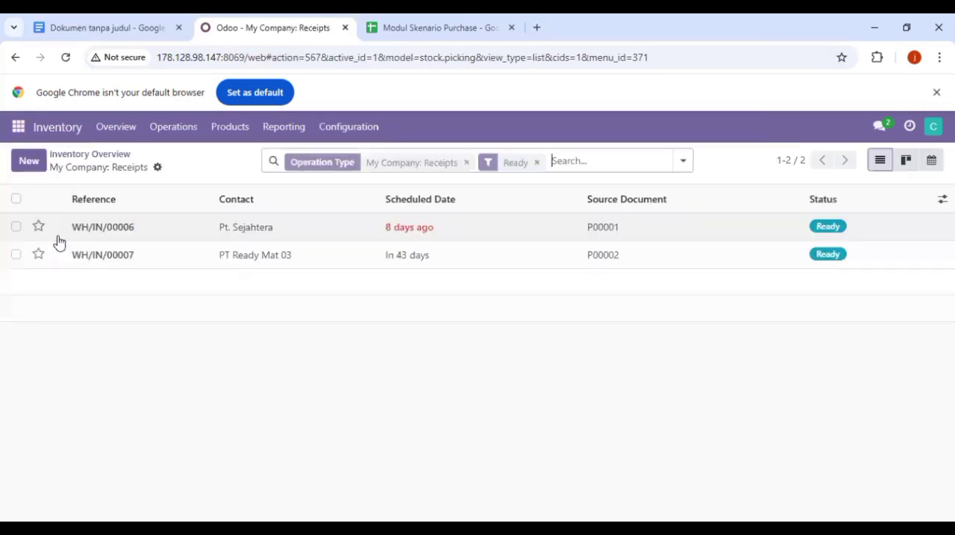
right_click(569, 161)
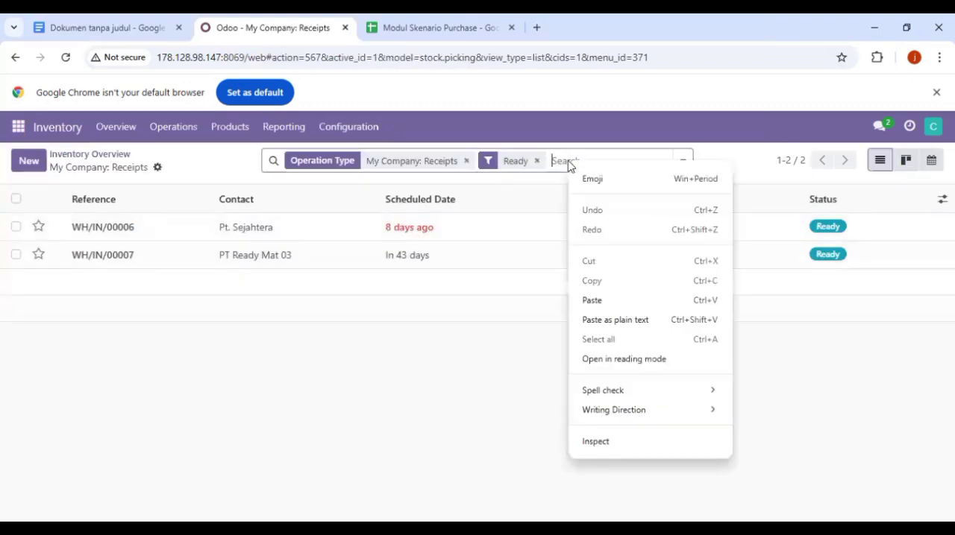
left_click(603, 300)
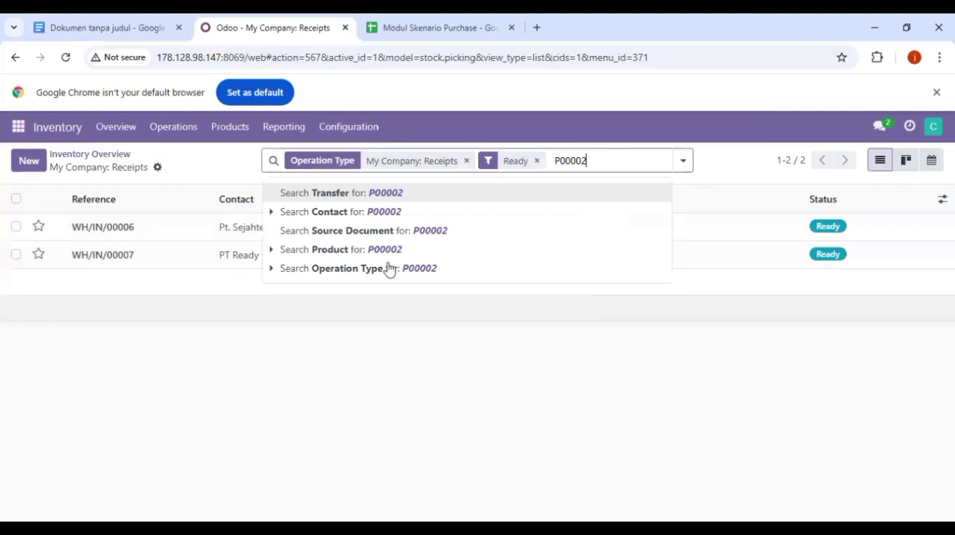
left_click(402, 230)
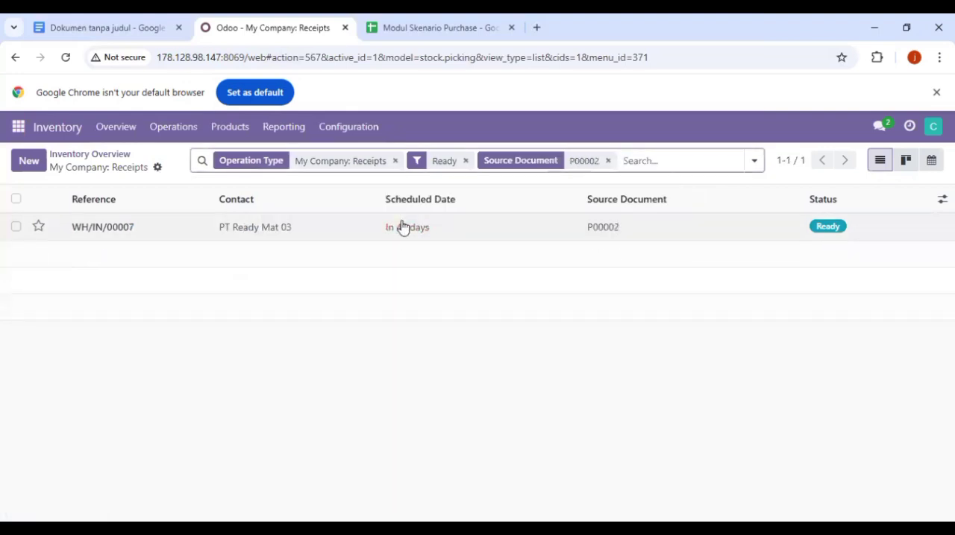
left_click(382, 231)
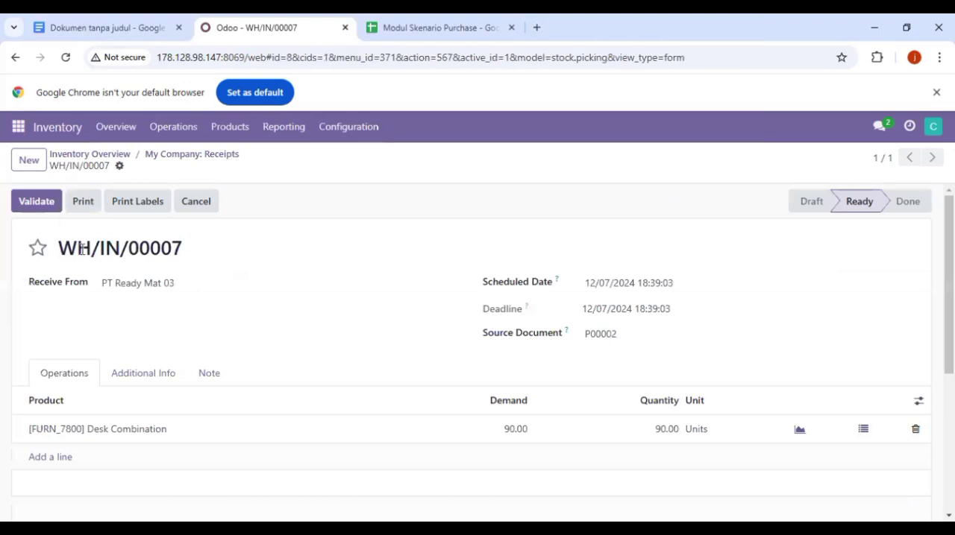
Step: Set the received Desk Combination quantity to 30 and validate the receipt, creating a backorder for the remaining units
left_click(662, 431)
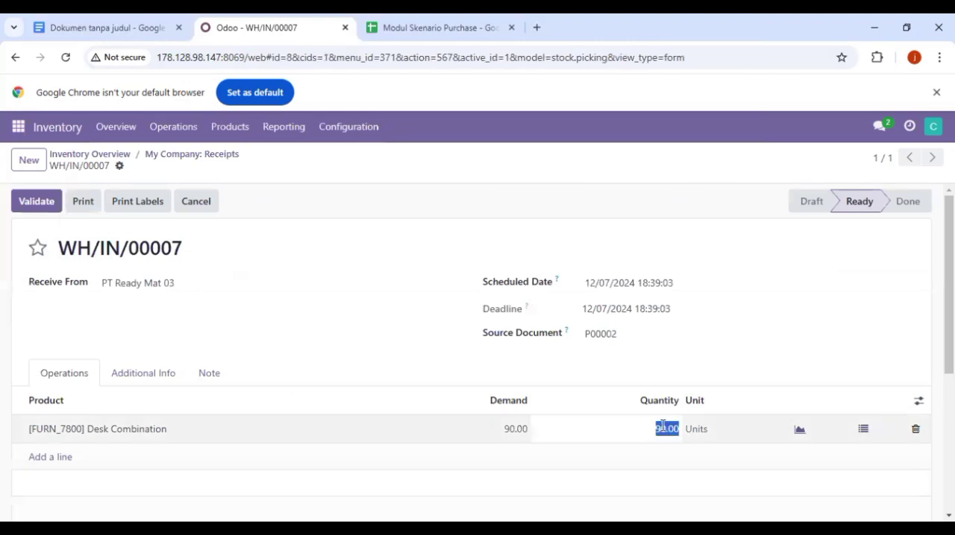
key("BackSpace")
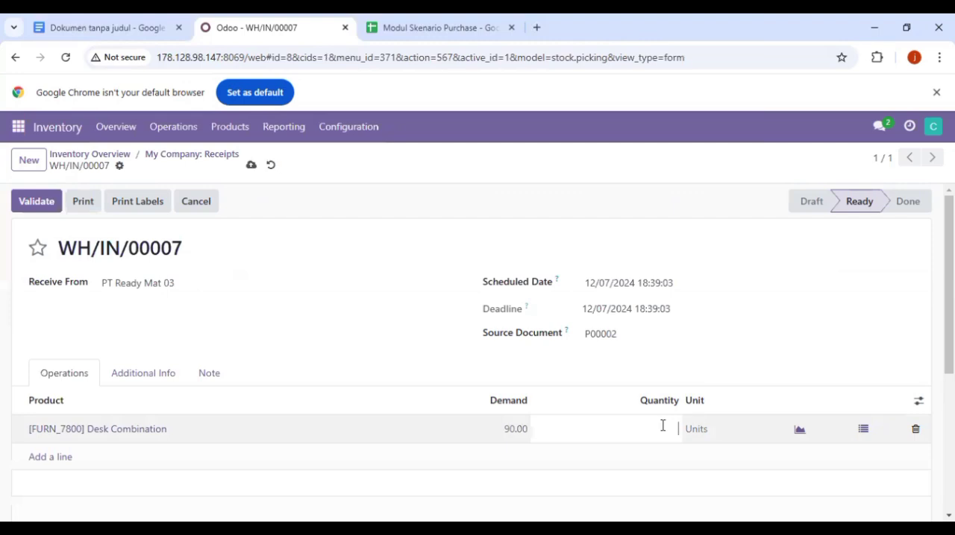
type("30")
left_click(239, 482)
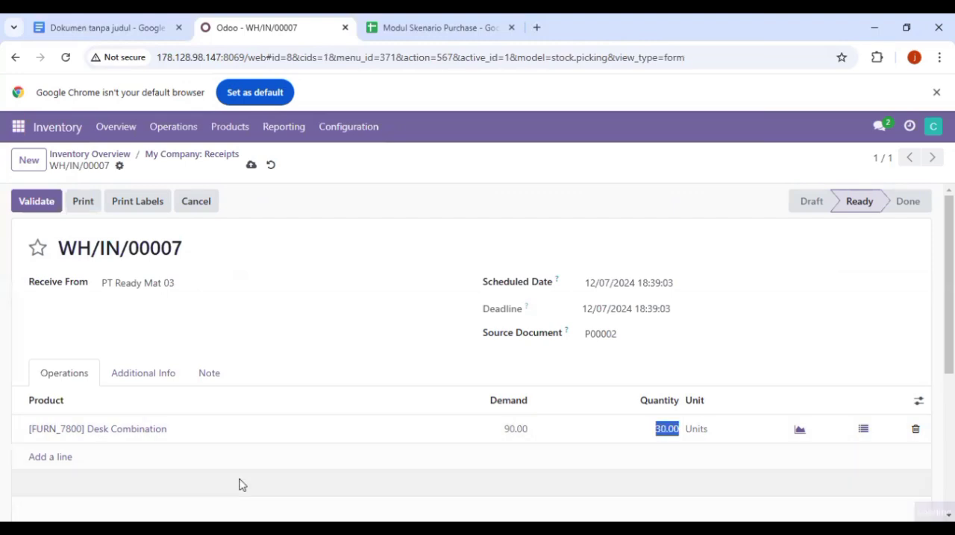
left_click(39, 211)
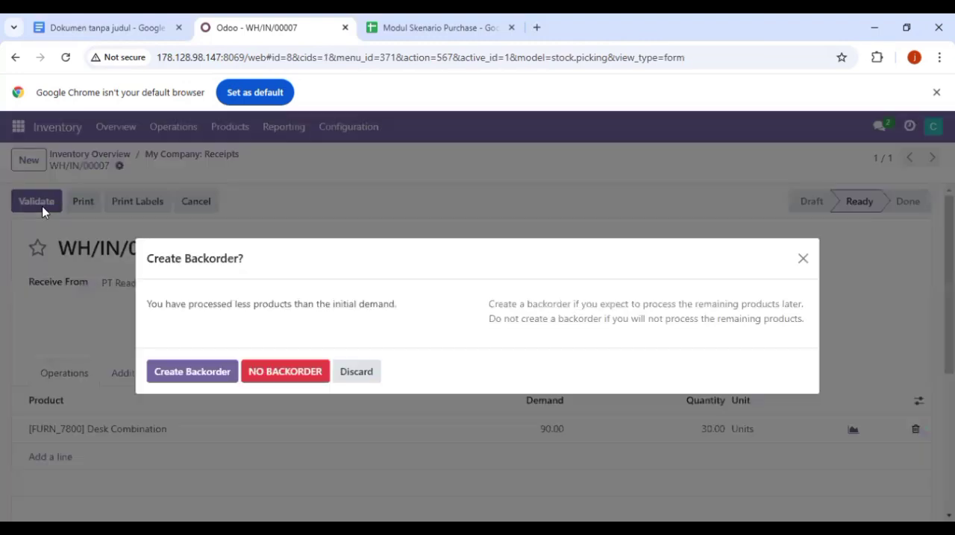
left_click(211, 379)
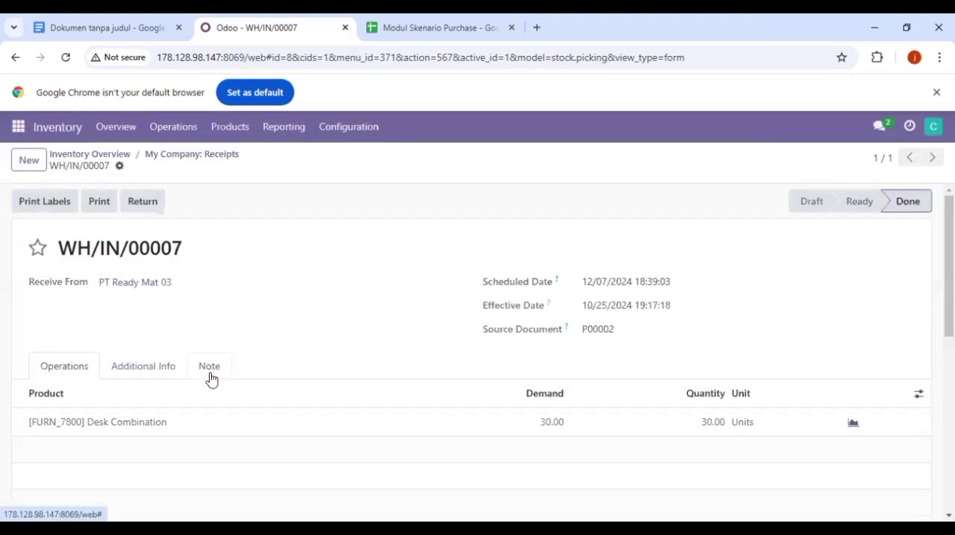
Step: List all transfers with the copied order reference as source document, without the Ready and operation type filters, and open the ready backorder
left_click(128, 137)
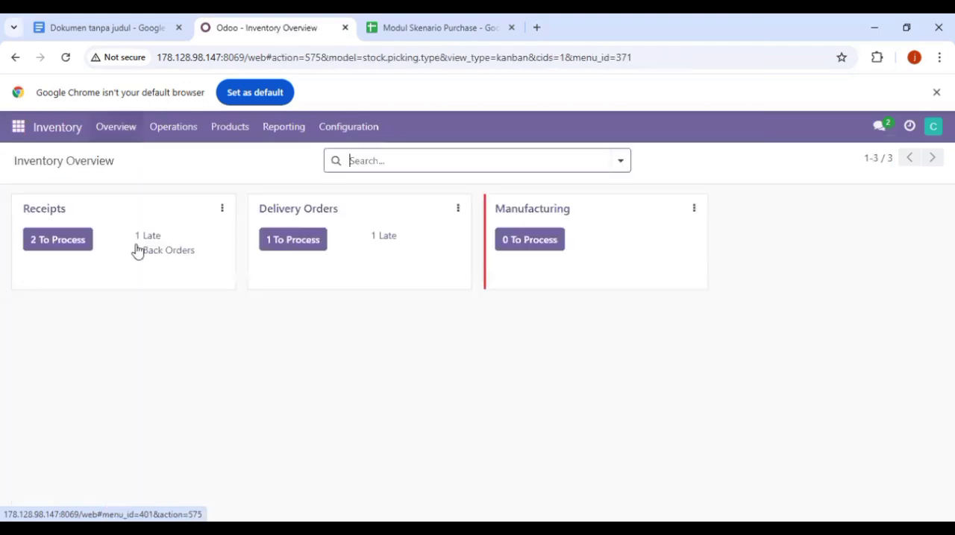
left_click(78, 242)
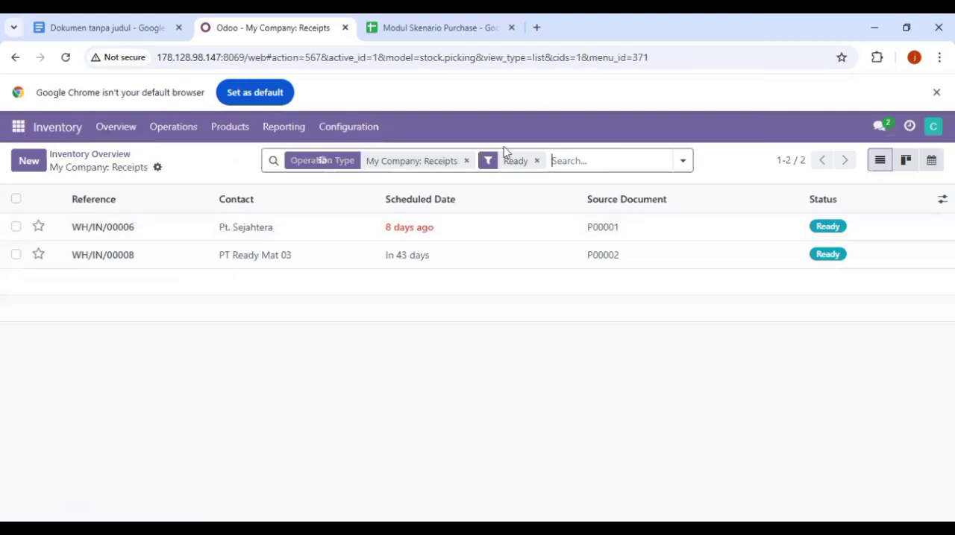
right_click(588, 159)
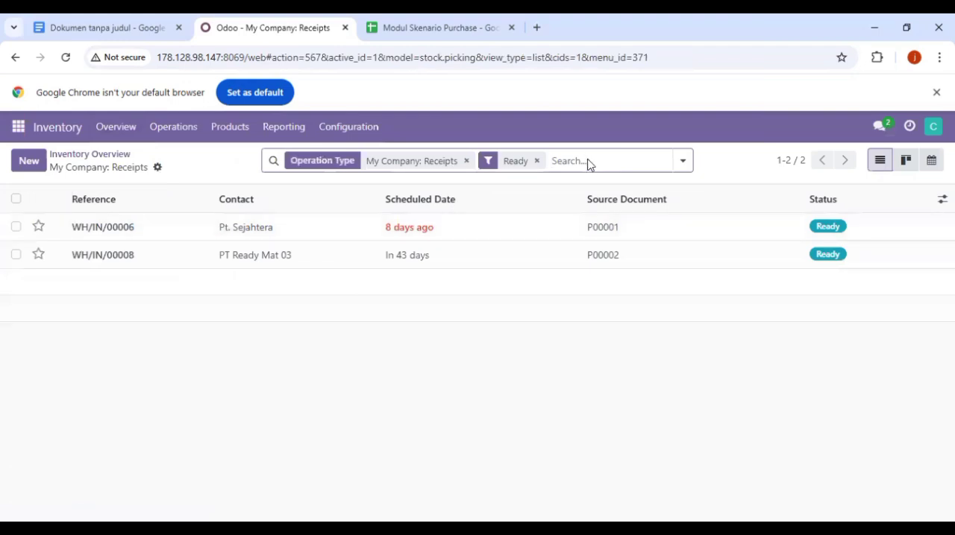
left_click(611, 299)
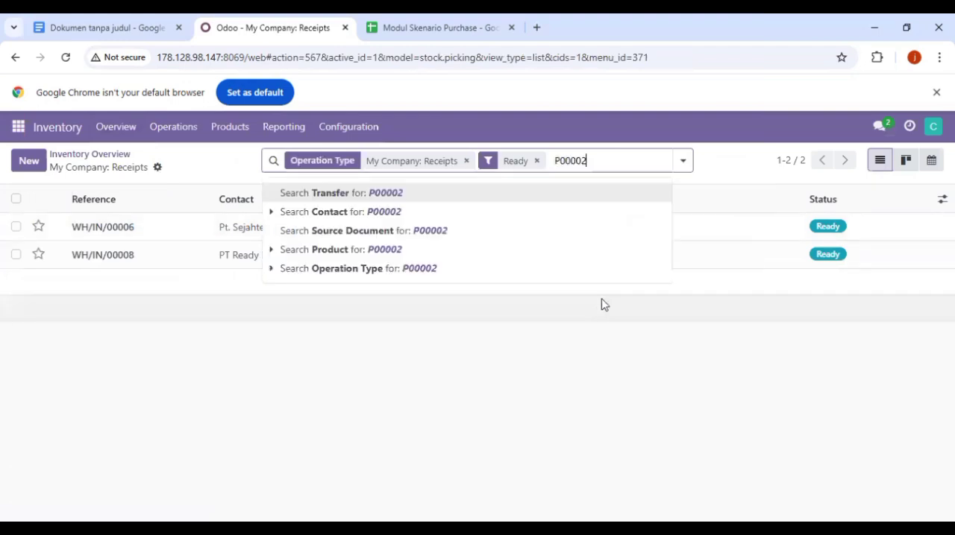
left_click(510, 231)
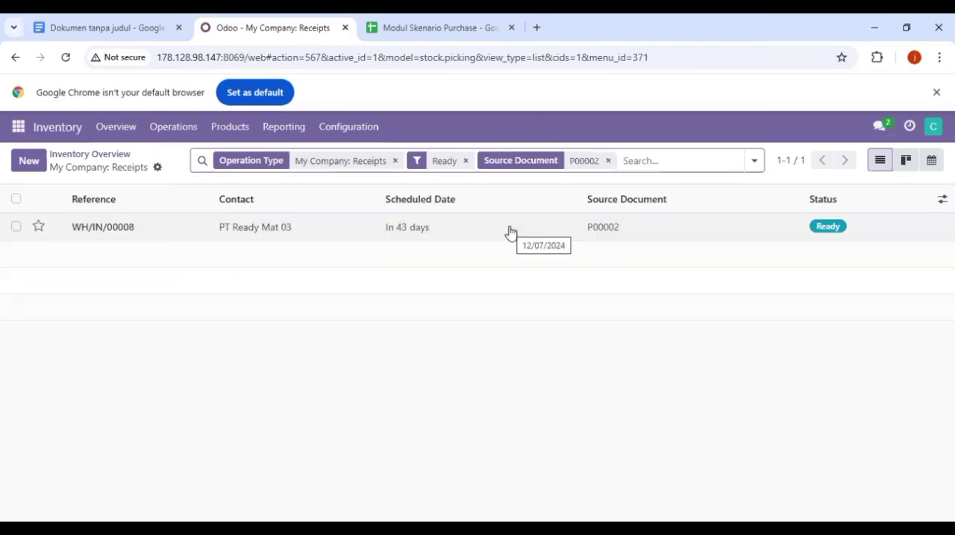
left_click(466, 163)
left_click(429, 162)
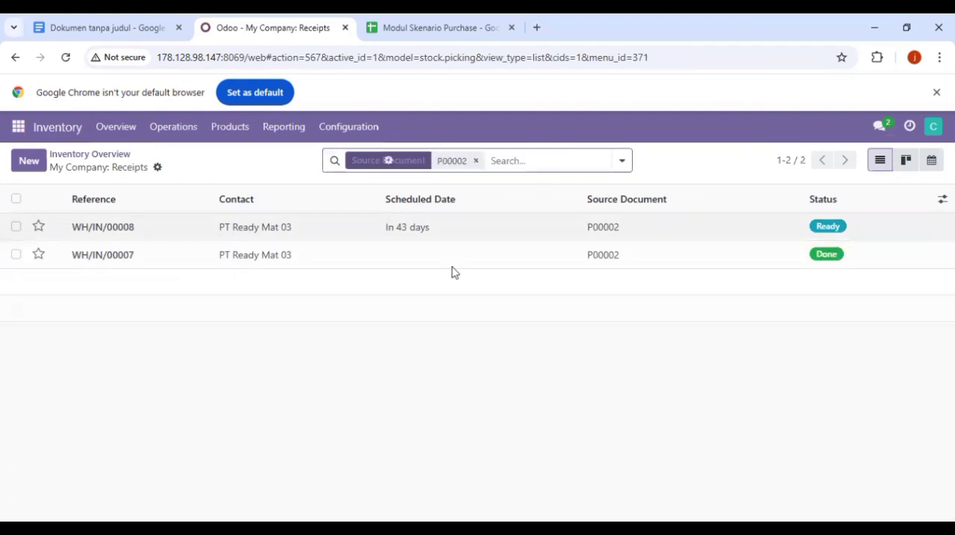
left_click(447, 222)
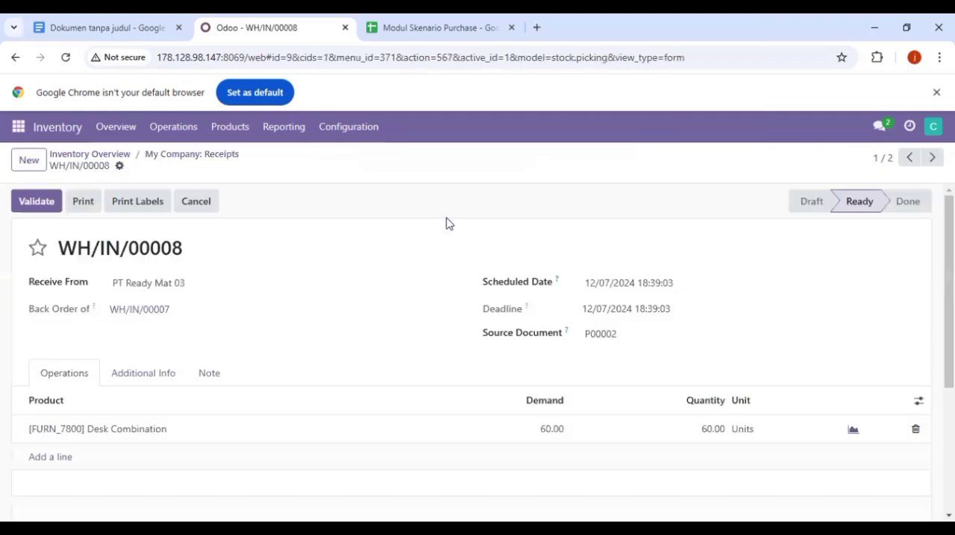
Step: Set the quantity on this first backorder receipt to 30 and validate it with another backorder for the rest
left_click(716, 430)
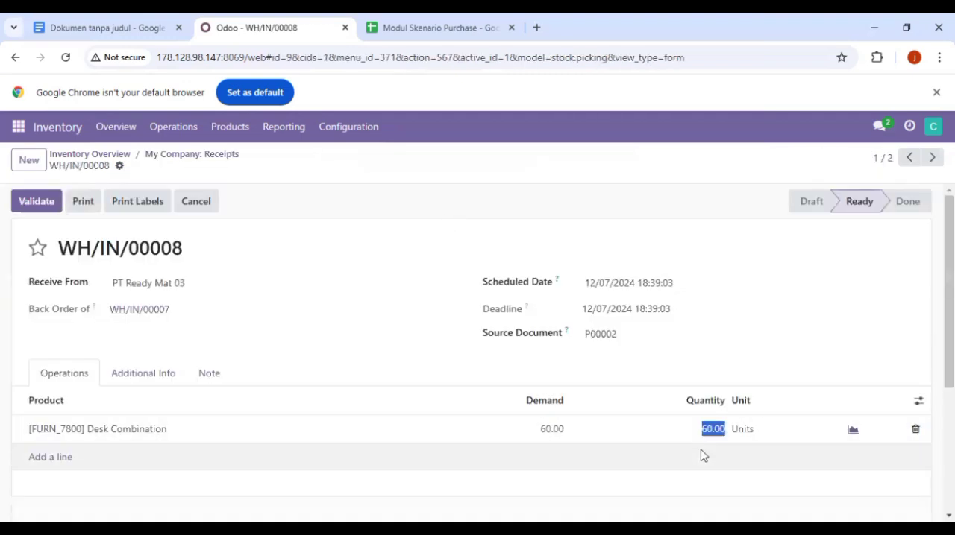
key("BackSpace")
type("30")
left_click(516, 462)
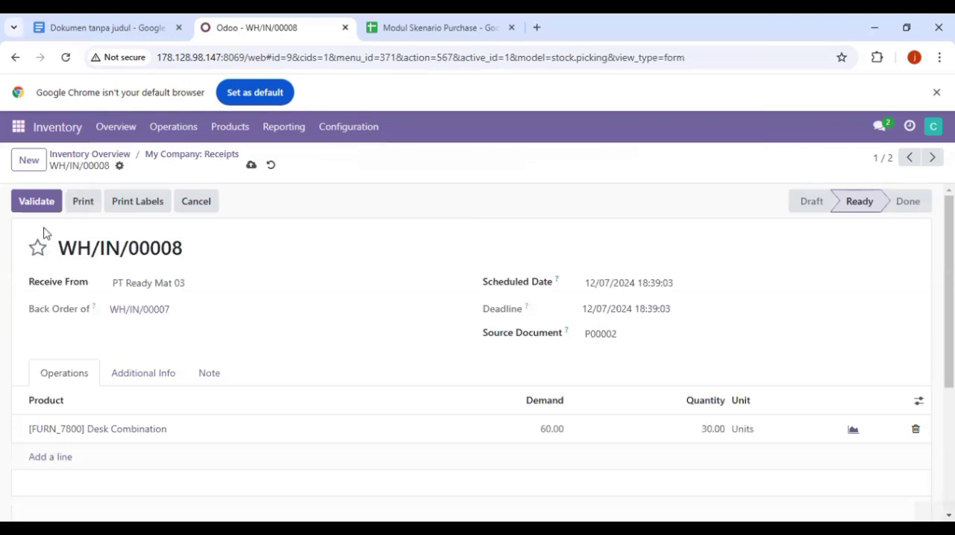
left_click(47, 196)
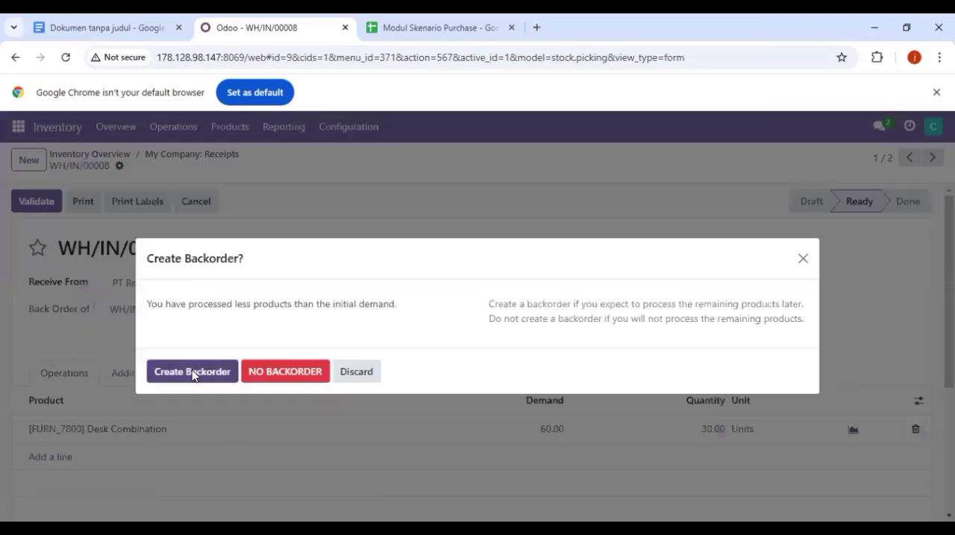
left_click(193, 372)
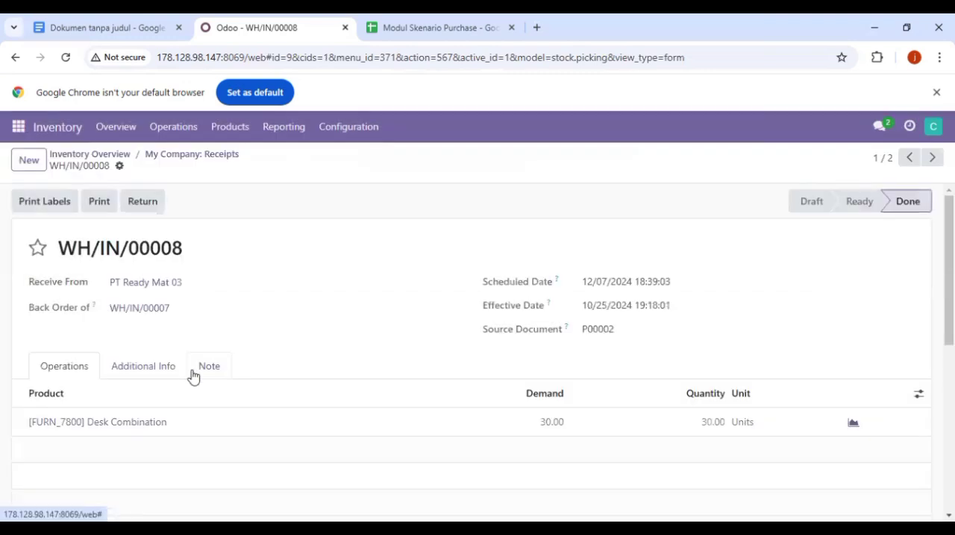
Step: Find the last ready receipt using only the copied order reference as source document filter, and validate it for the full quantity
left_click(101, 127)
left_click(80, 244)
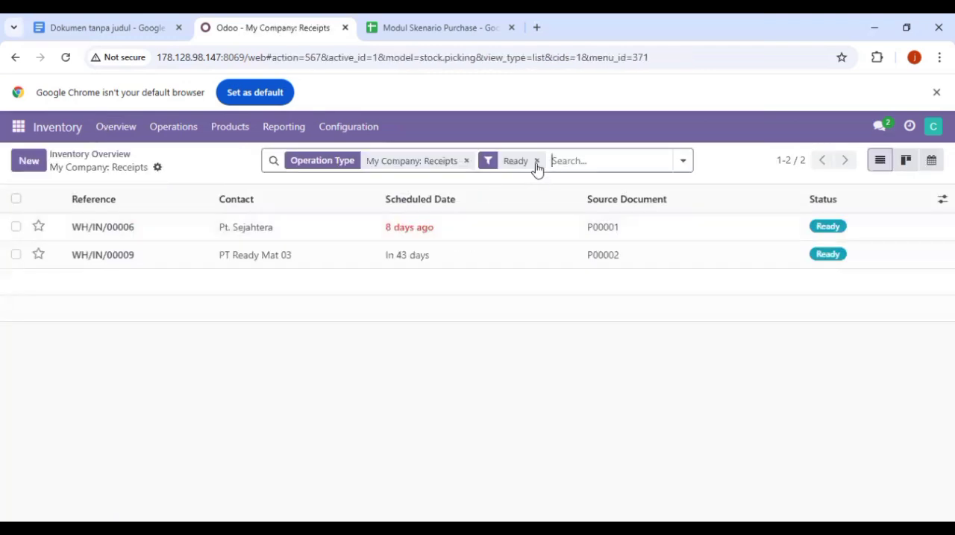
right_click(583, 164)
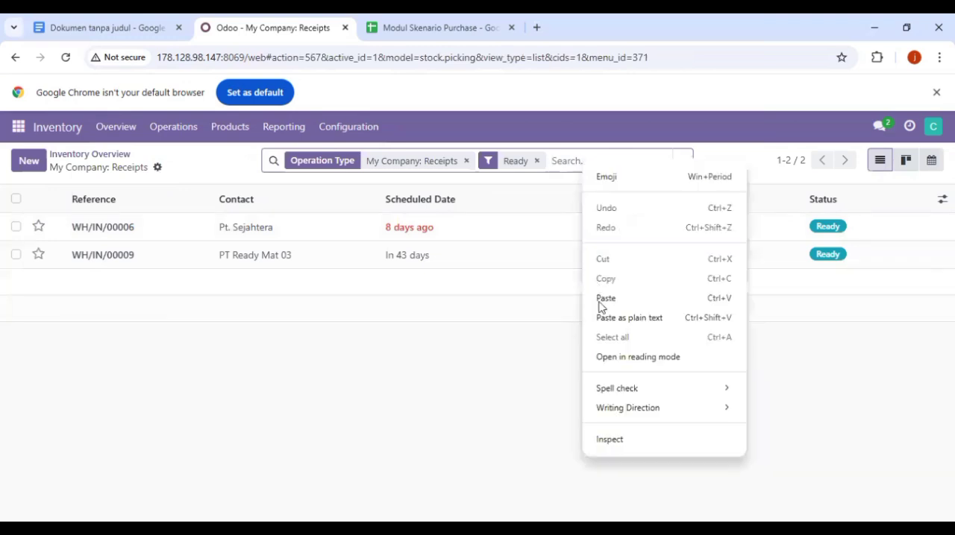
left_click(605, 298)
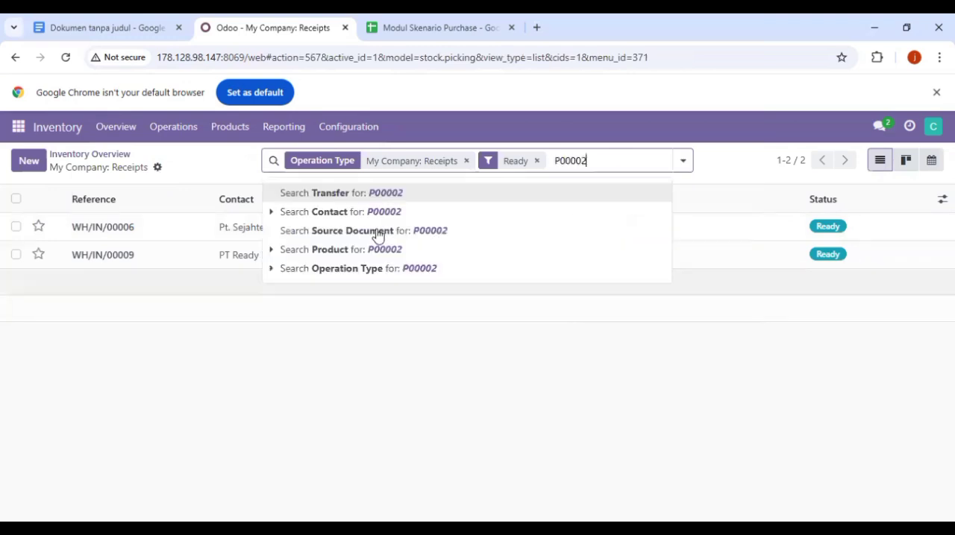
left_click(478, 229)
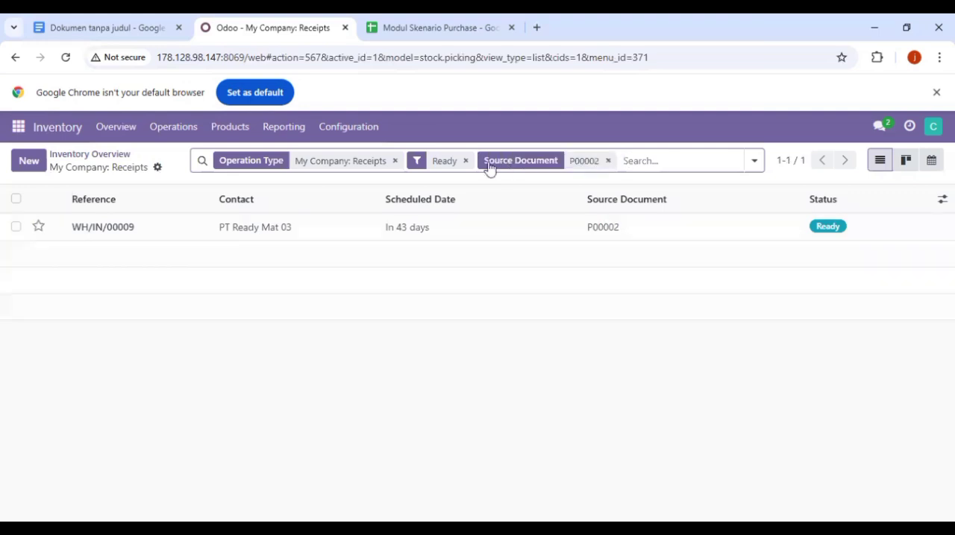
left_click(465, 161)
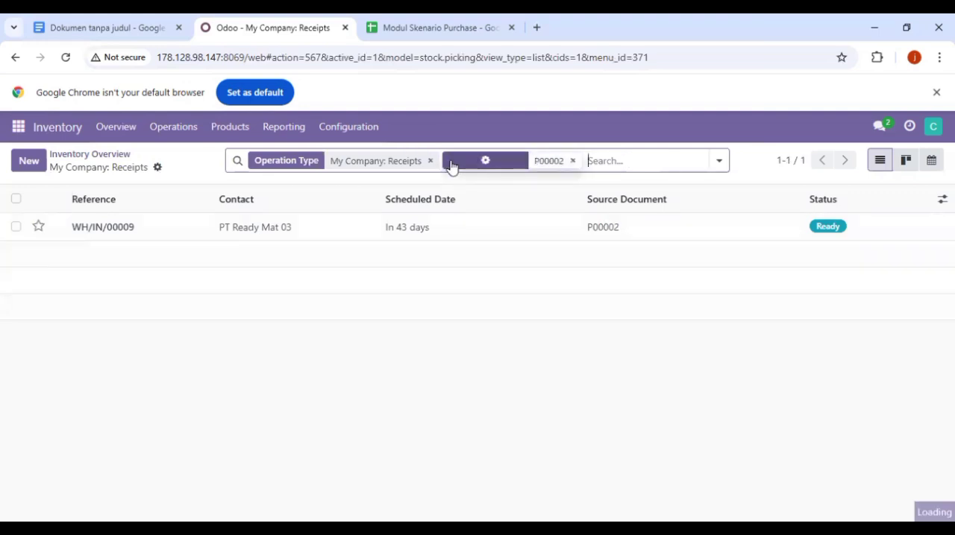
left_click(431, 161)
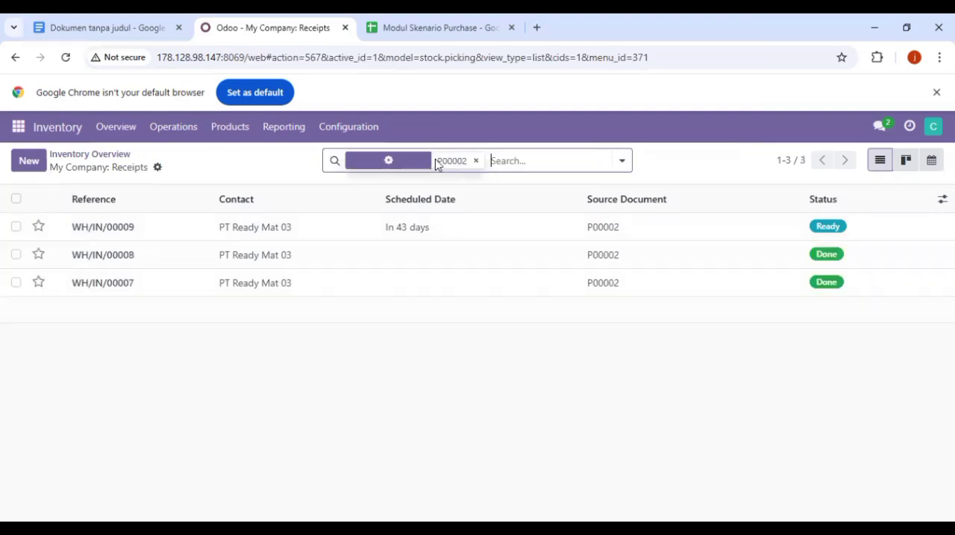
left_click(447, 228)
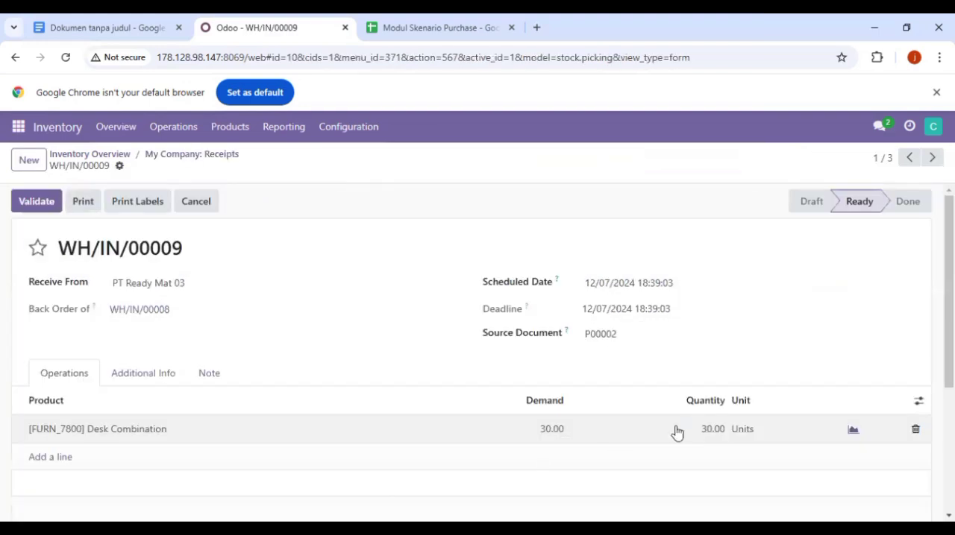
left_click(35, 201)
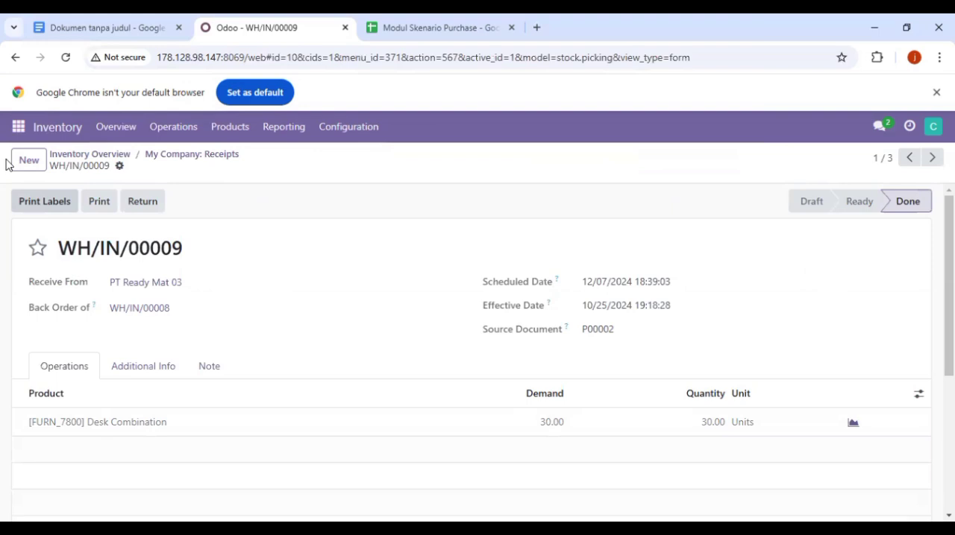
Step: Post "Halo Manajer Finance Tolong Approve Vendor Bill" in the Discuss channel skenario purchase kelompok 03
left_click(18, 127)
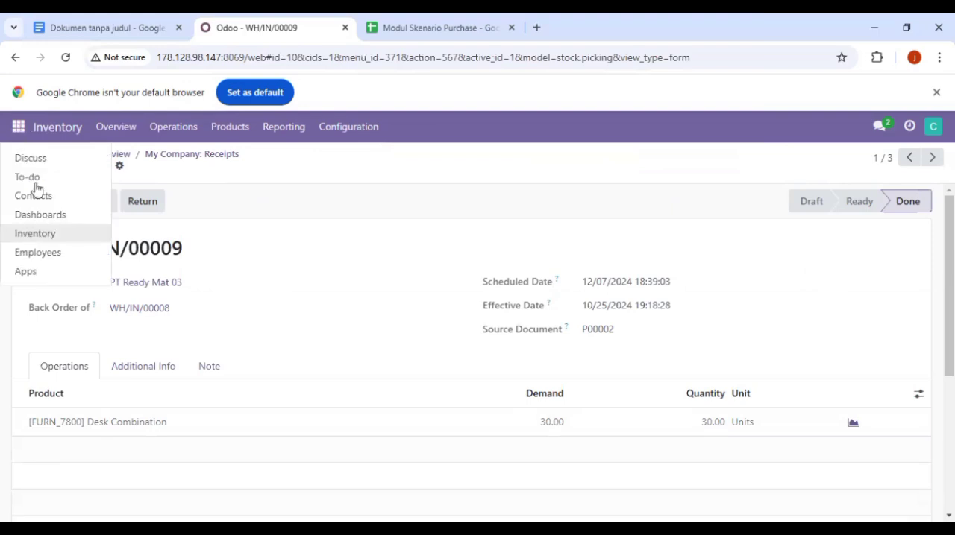
left_click(47, 160)
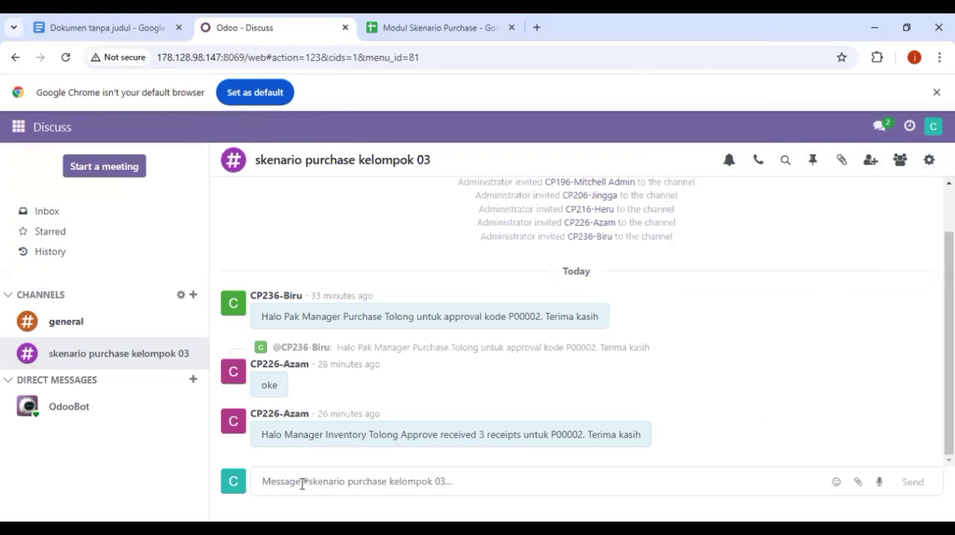
type("Halo Manajer Finance Tolon")
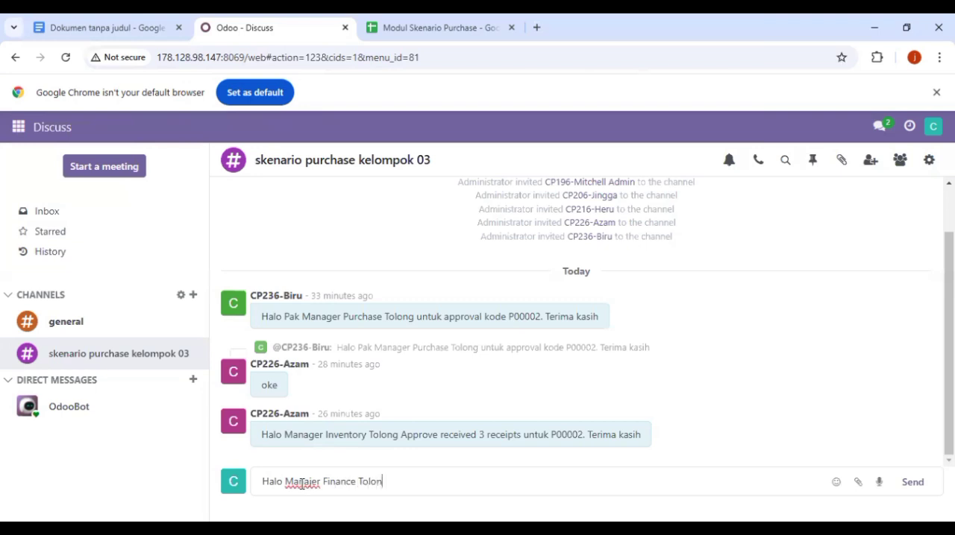
type("g Approve ")
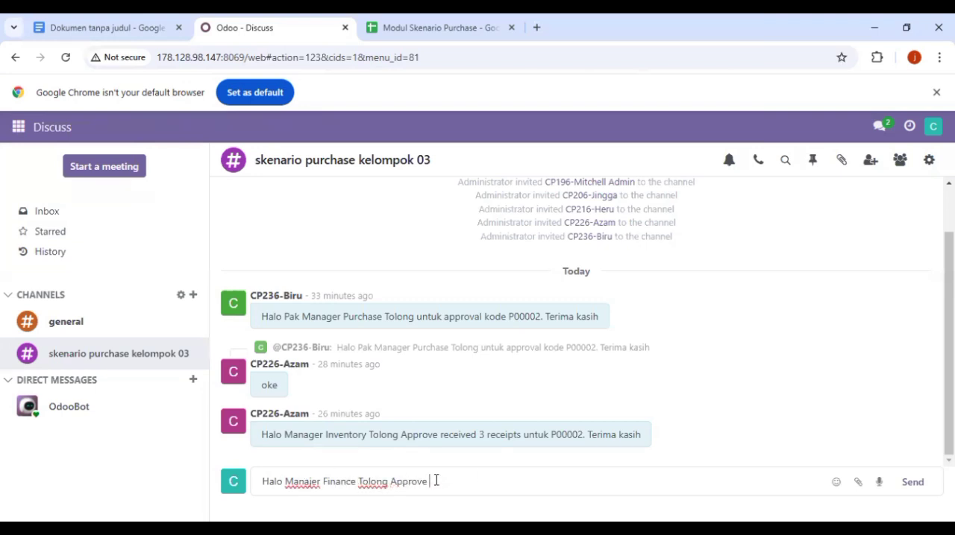
type("Vendor Bill")
left_click(913, 480)
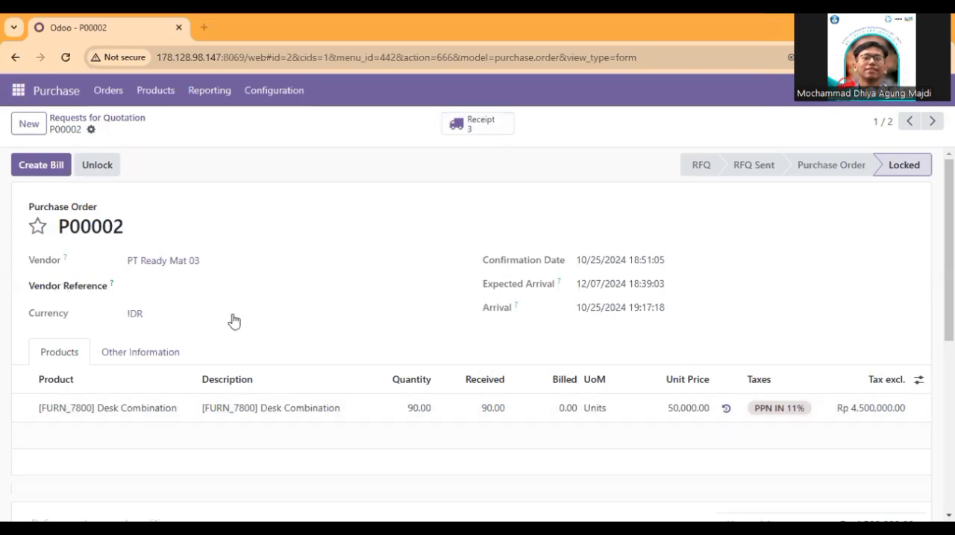
Step: Create a vendor bill from PT Ready Mat 03's locked purchase order
left_click(55, 168)
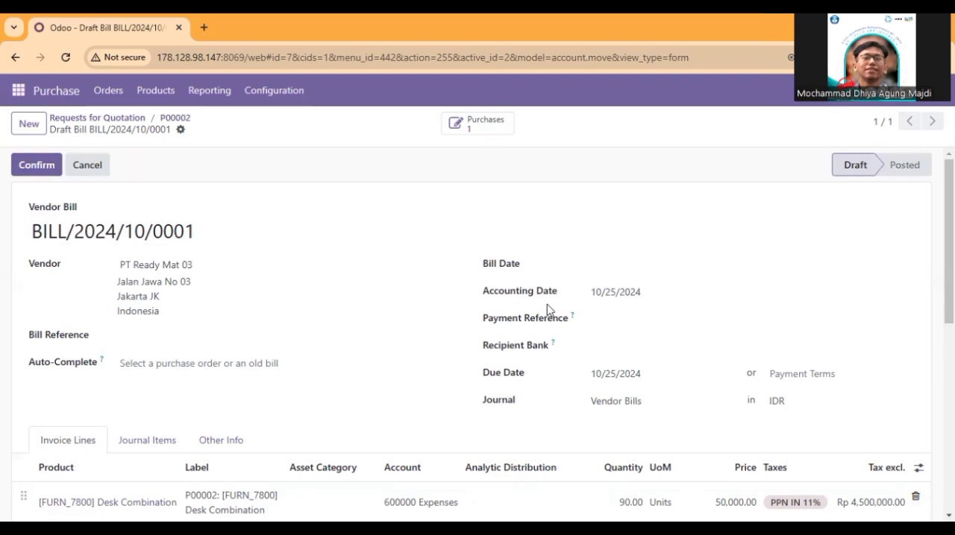
scroll(547, 306, "down", 1)
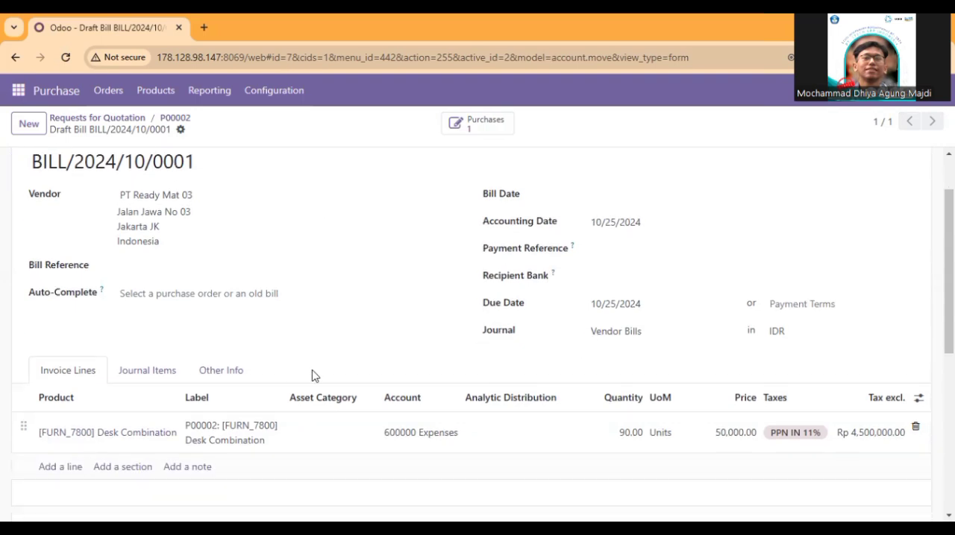
scroll(314, 377, "up", 1)
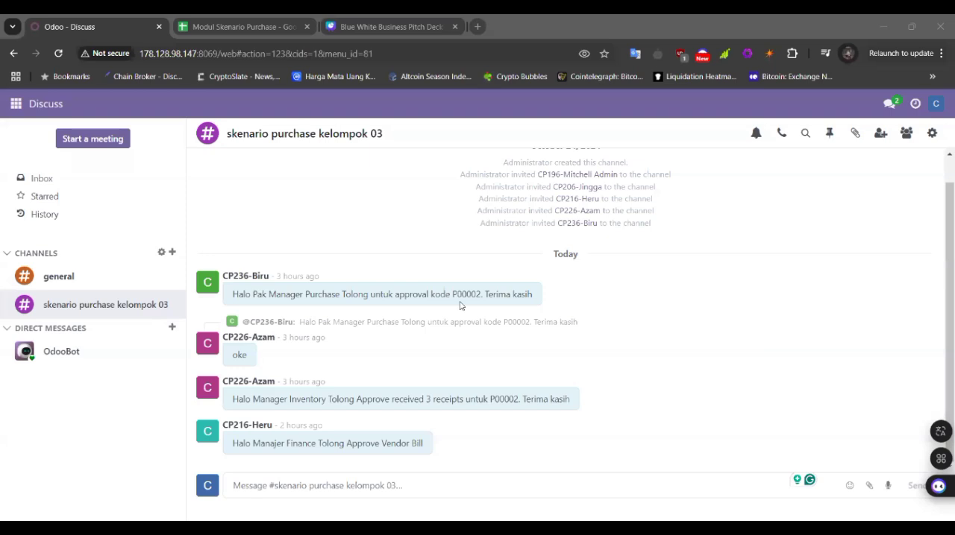
Step: Reply "Baik, saya cek dulu ya" in the Discuss channel skenario purchase kelompok 03
mouse_move(460, 306)
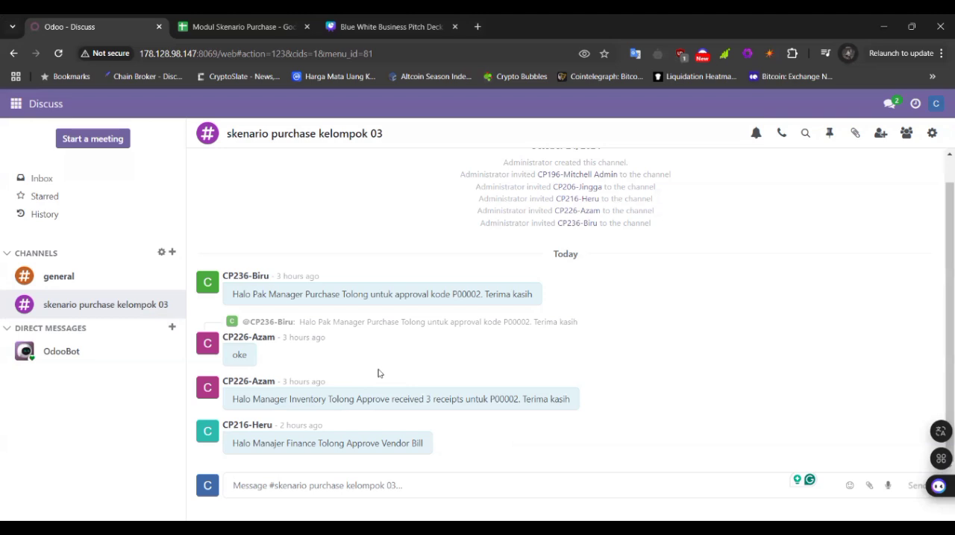
type("Baik")
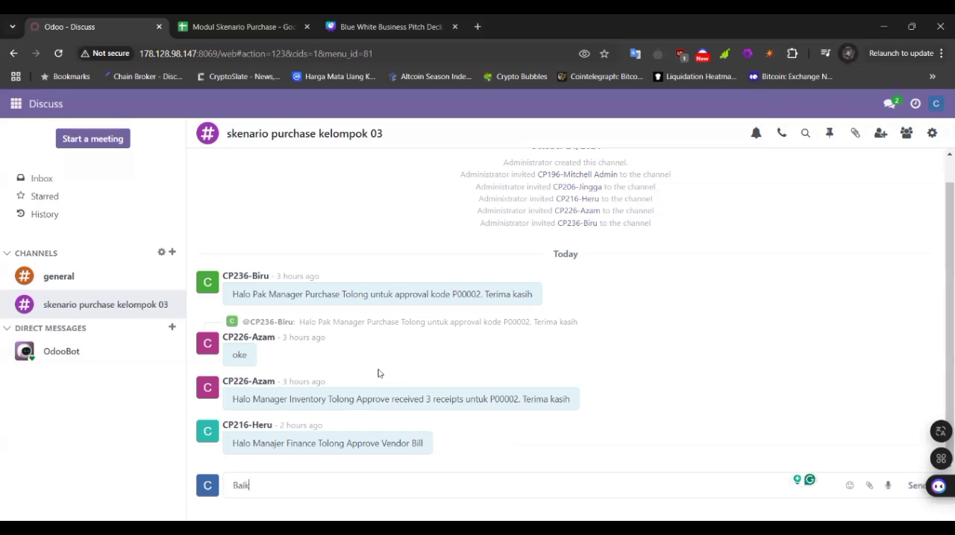
type(", saya cek du")
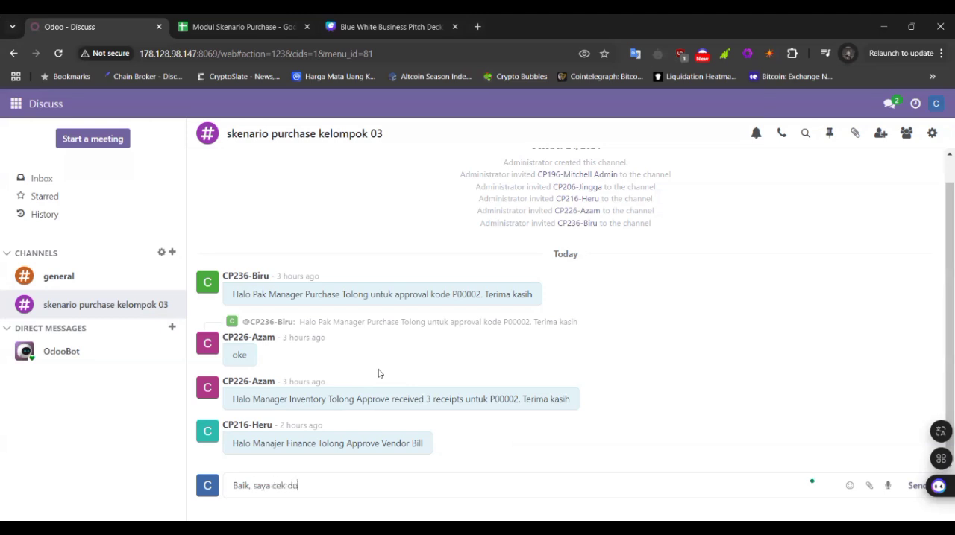
type("lu ya")
key("Return")
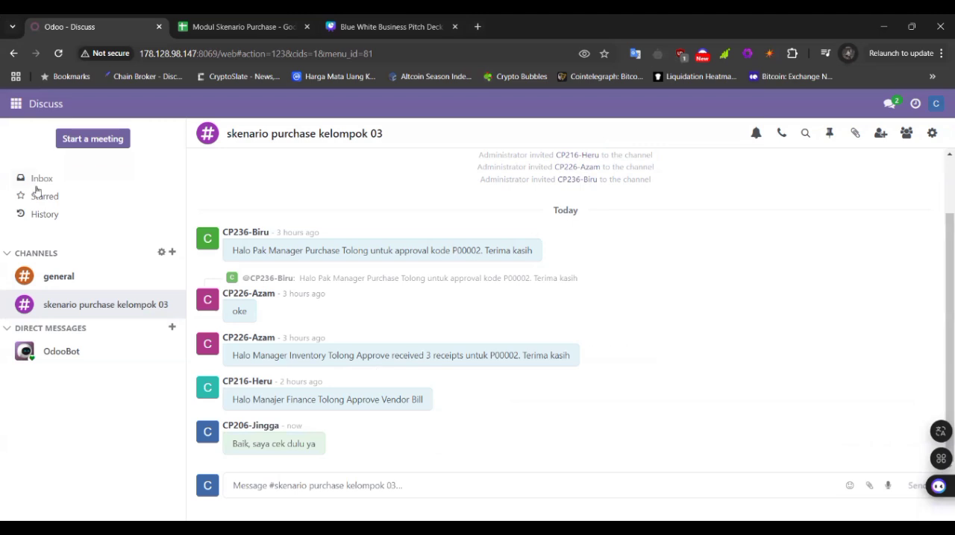
Step: Switch to the Accounting module and open PT Ready Mat 03's draft bill from the list of vendor bills
left_click(9, 105)
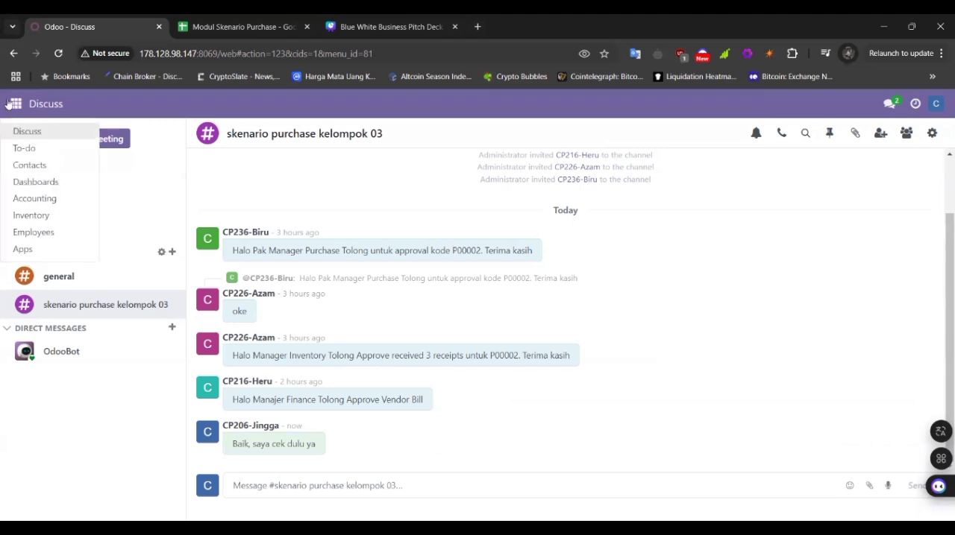
left_click(24, 199)
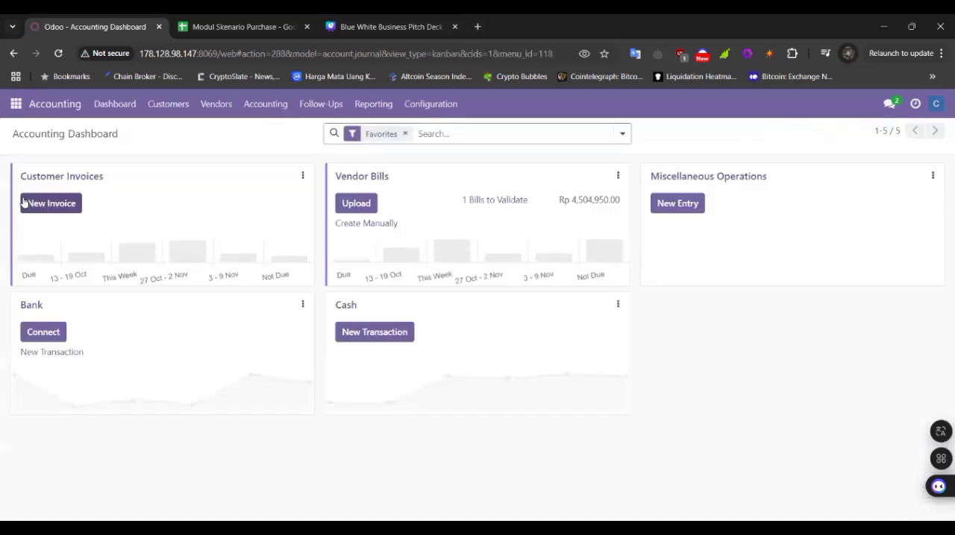
left_click(217, 105)
mouse_move(256, 104)
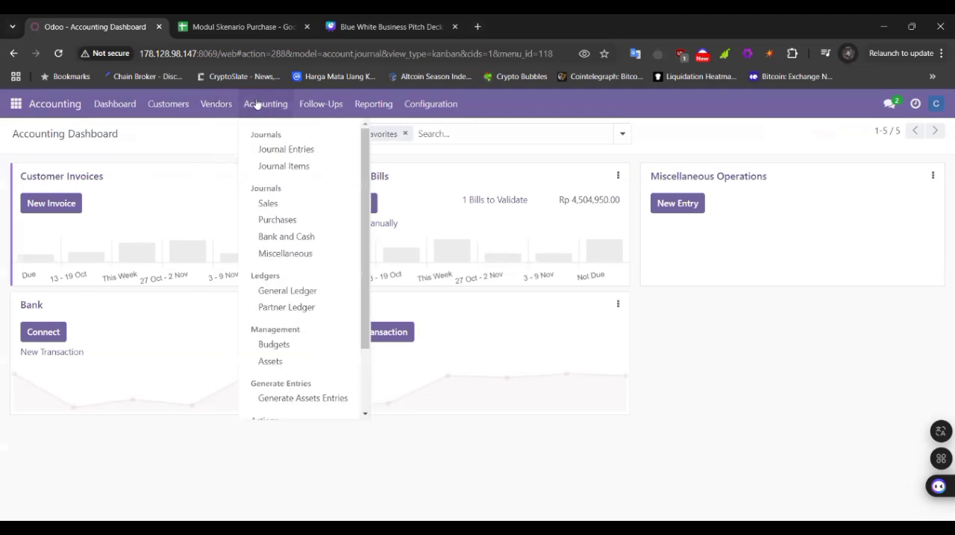
mouse_move(220, 103)
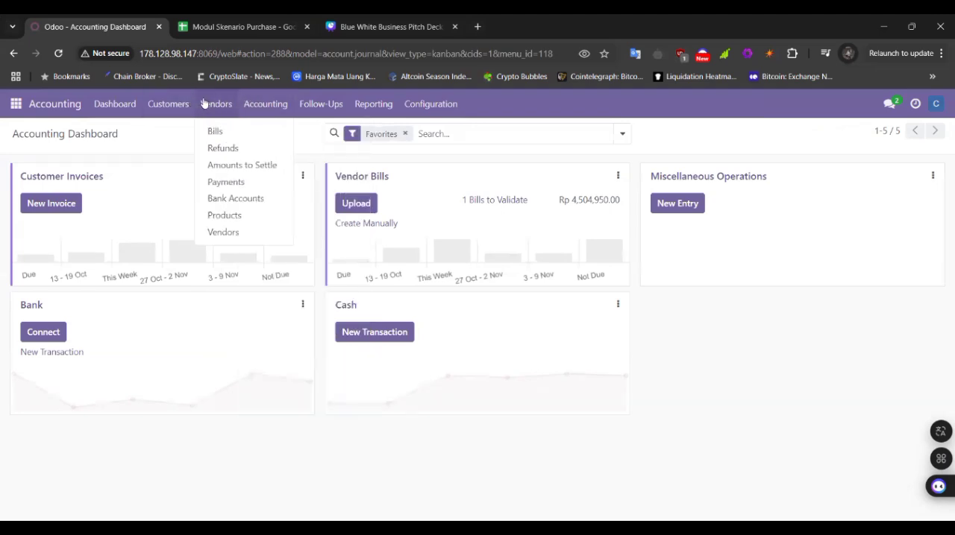
left_click(215, 132)
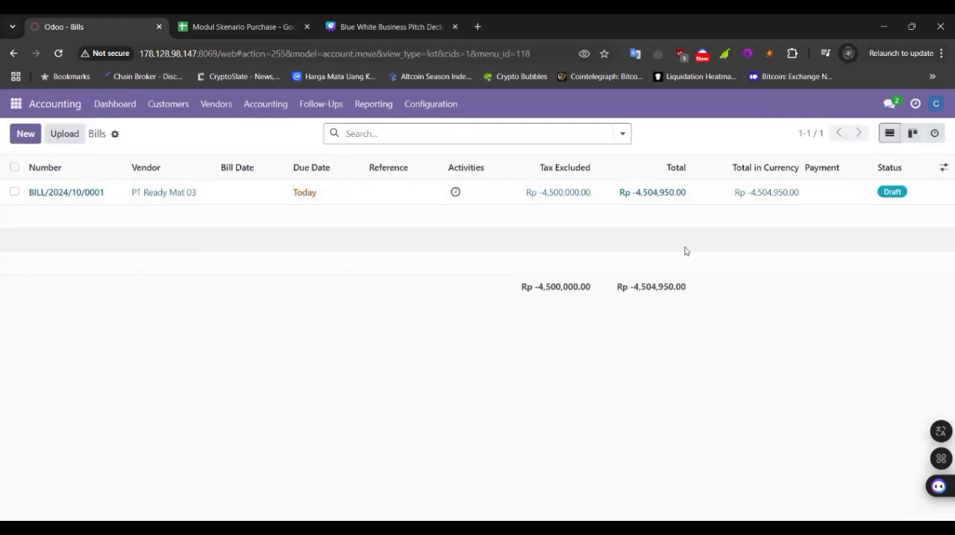
left_click(803, 196)
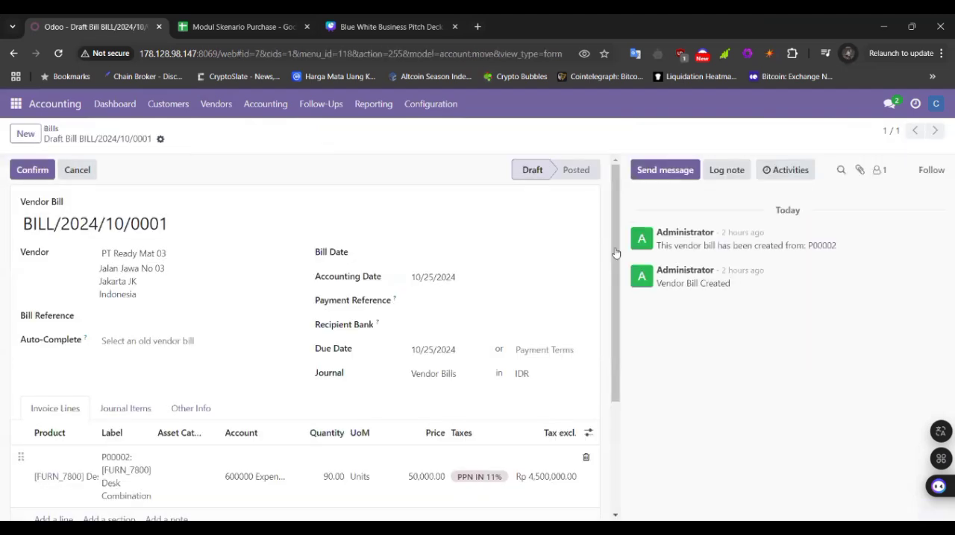
Step: Examine the draft vendor bill's dates, vendor details, Desk Combination invoice line and totals
scroll(419, 266, "down", 1)
scroll(420, 266, "up", 1)
left_click(450, 255)
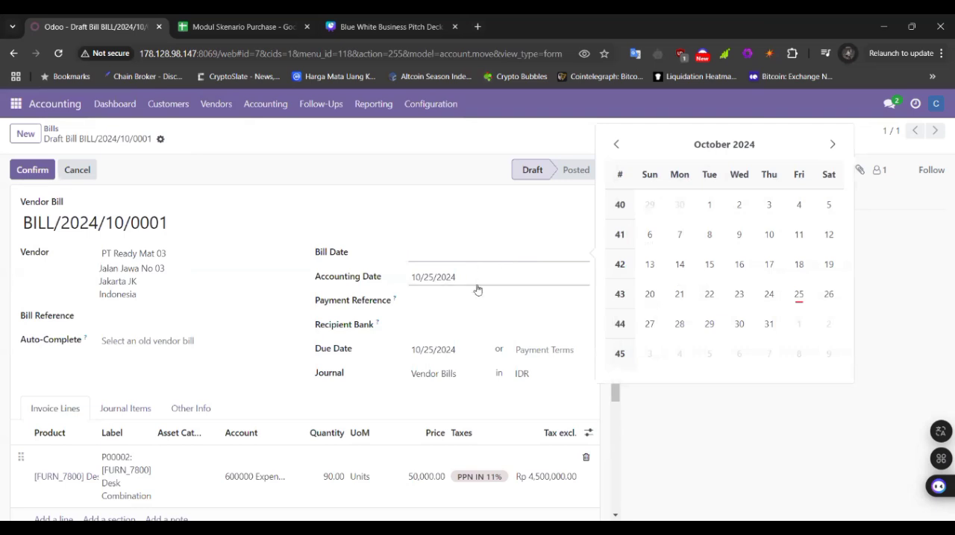
left_click(290, 301)
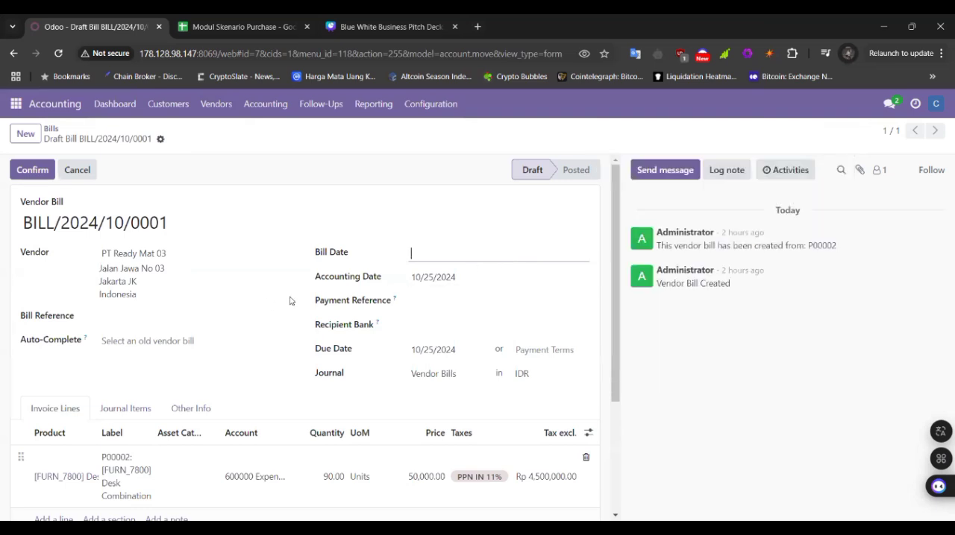
scroll(290, 301, "down", 2)
scroll(290, 301, "down", 1)
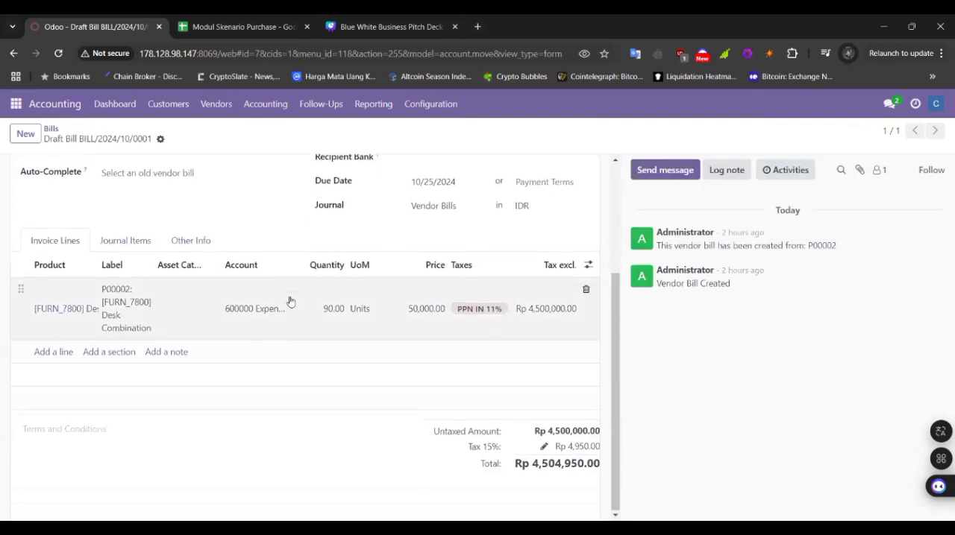
scroll(290, 300, "up", 3)
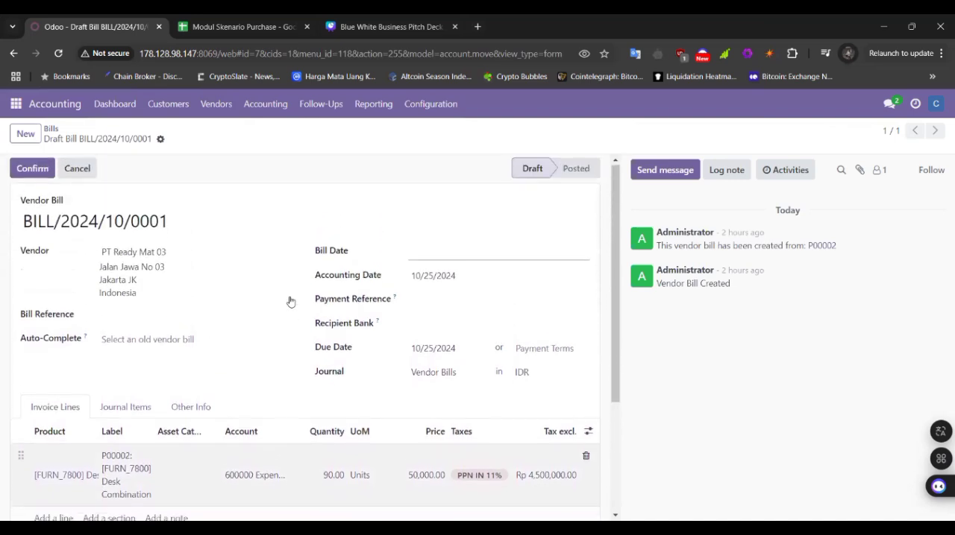
left_click(160, 139)
left_click(160, 139)
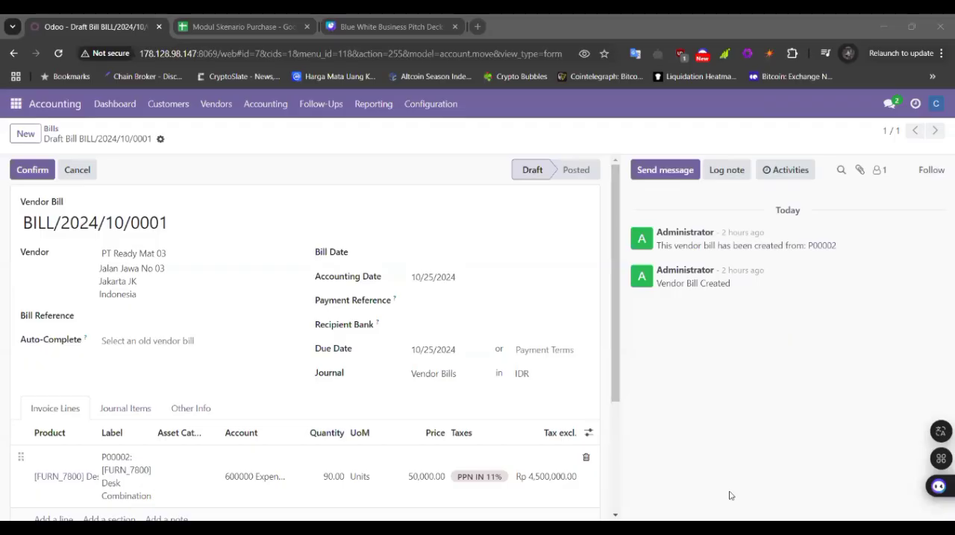
scroll(277, 366, "down", 1)
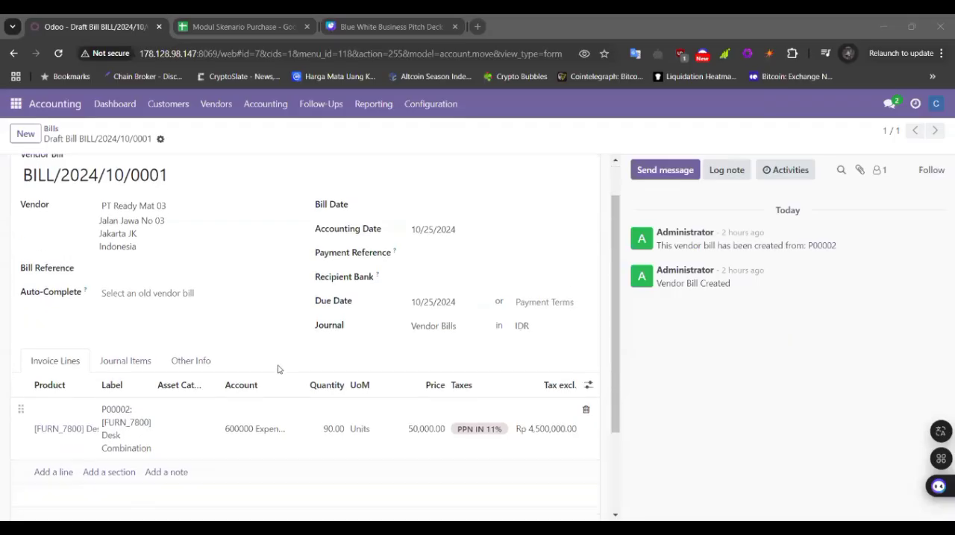
scroll(278, 369, "up", 1)
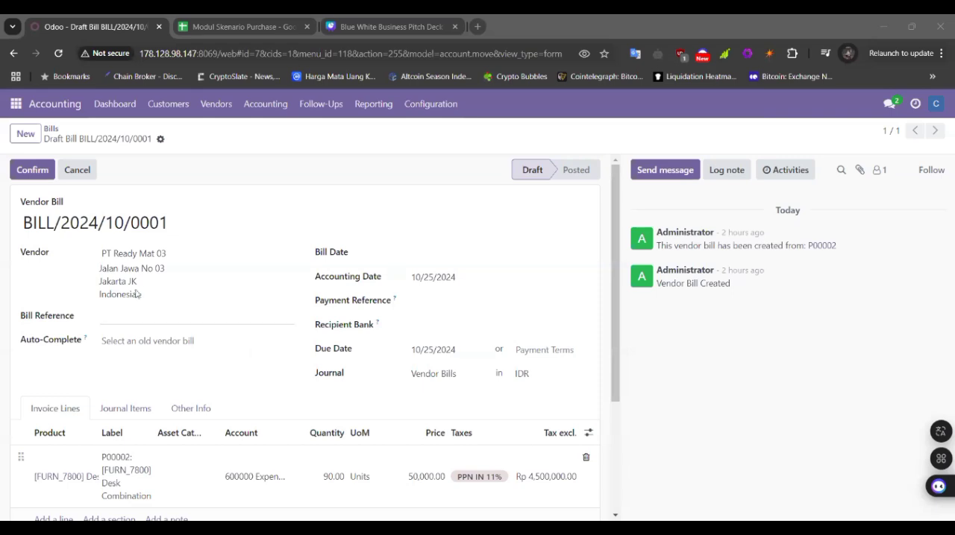
Step: Set the bill date to 10/25/2024 and confirm the vendor bill
left_click(35, 170)
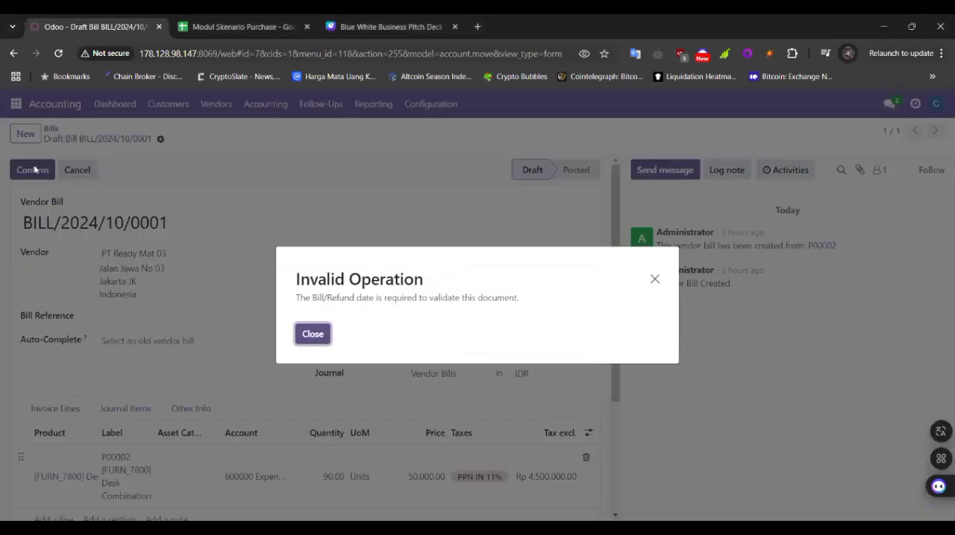
left_click(313, 335)
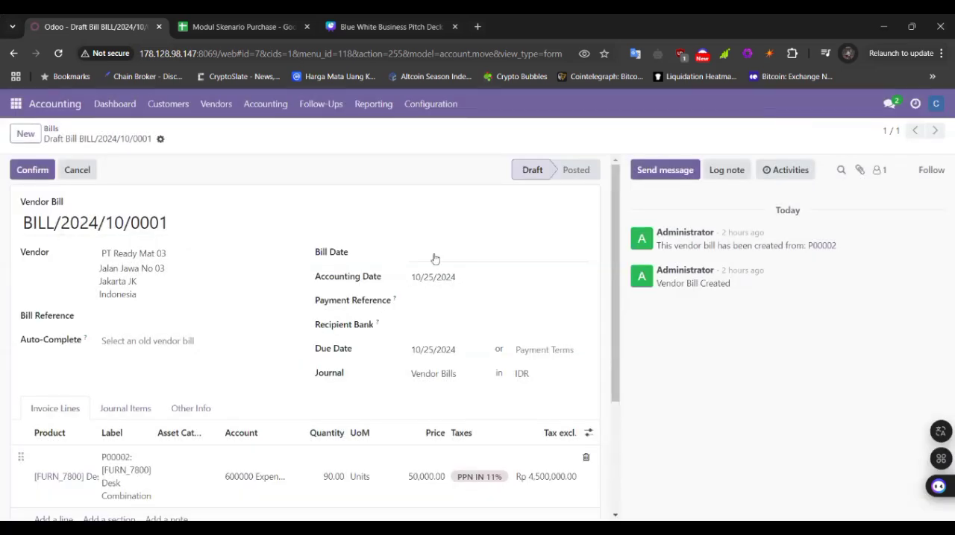
left_click(438, 260)
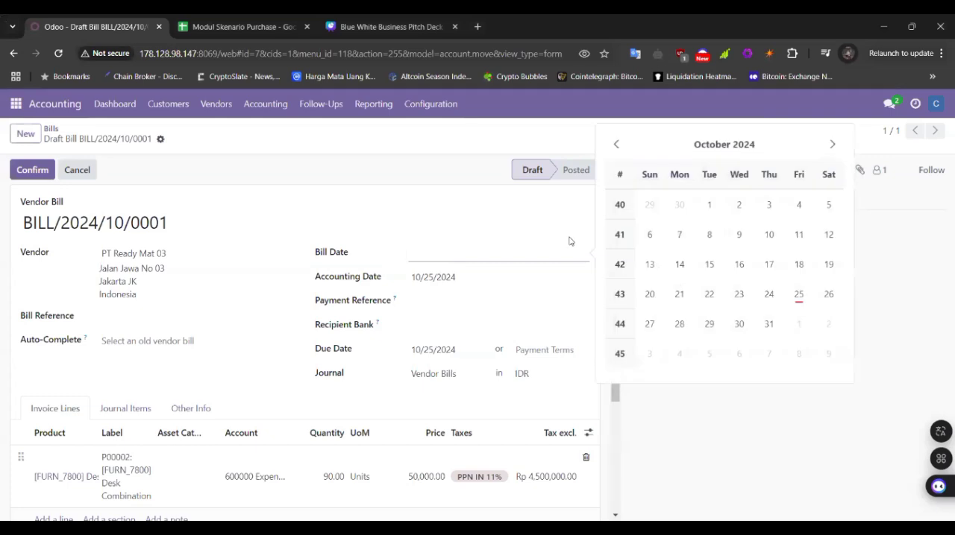
left_click(798, 298)
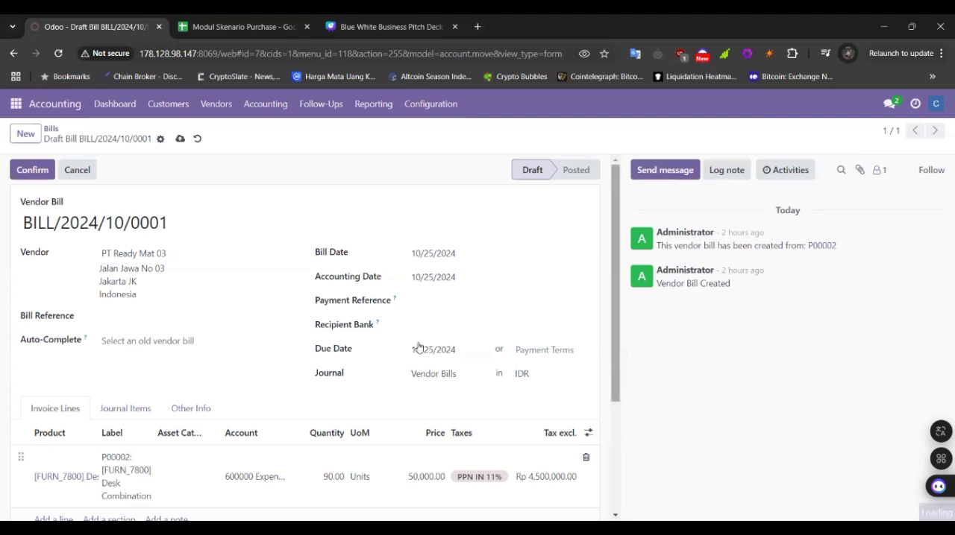
scroll(416, 348, "down", 1)
scroll(416, 345, "up", 1)
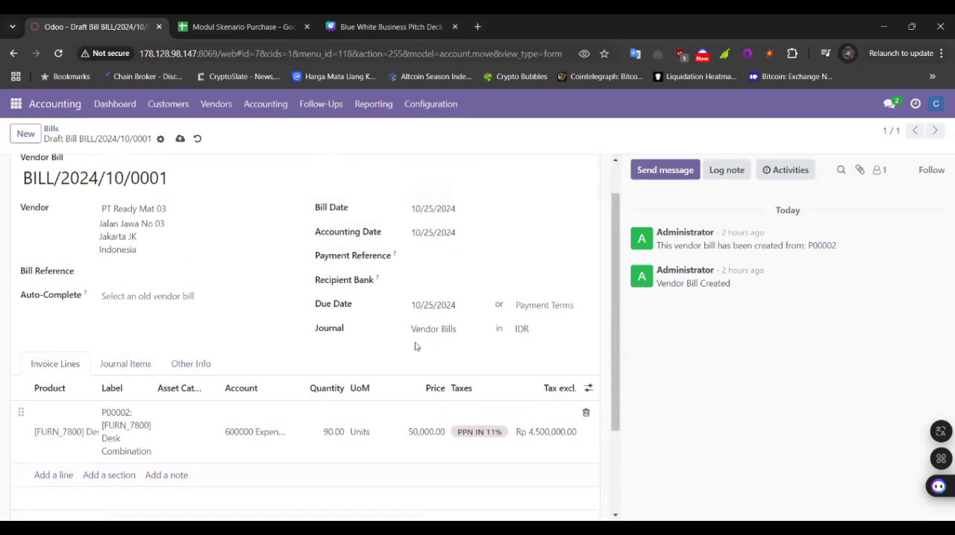
scroll(277, 317, "up", 1)
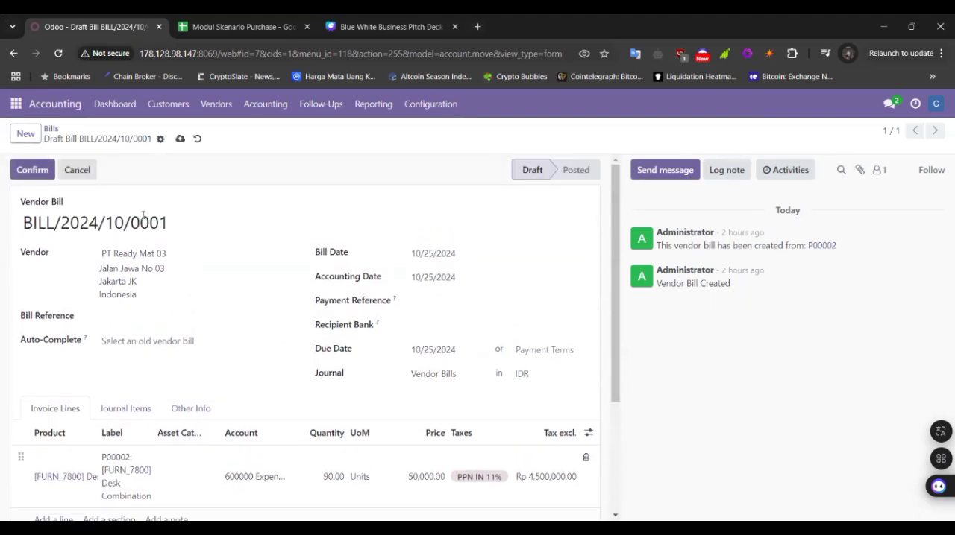
left_click(29, 172)
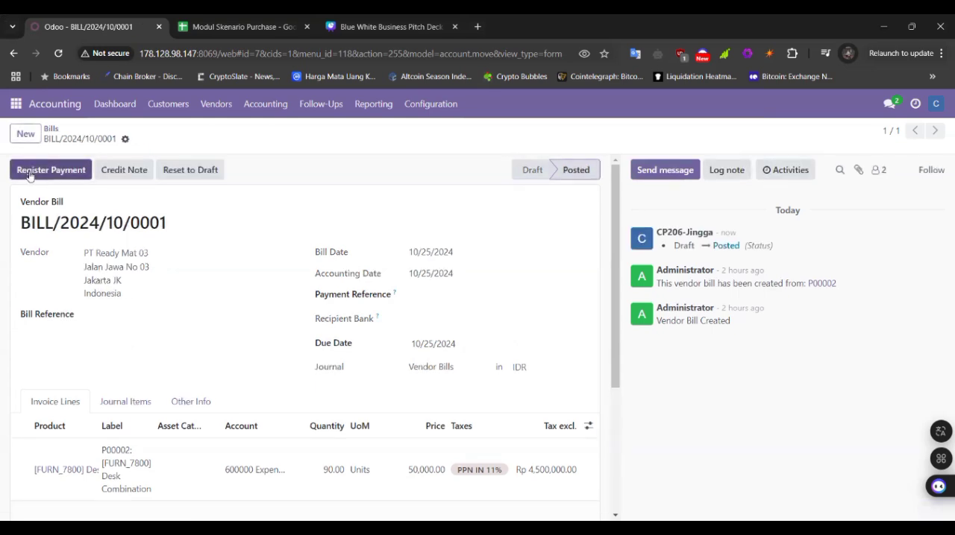
Step: Start registering the bill's payment and copy the vendor's bank details in B10:B12 from the Info Vendor Company sheet in Google Sheets
left_click(28, 171)
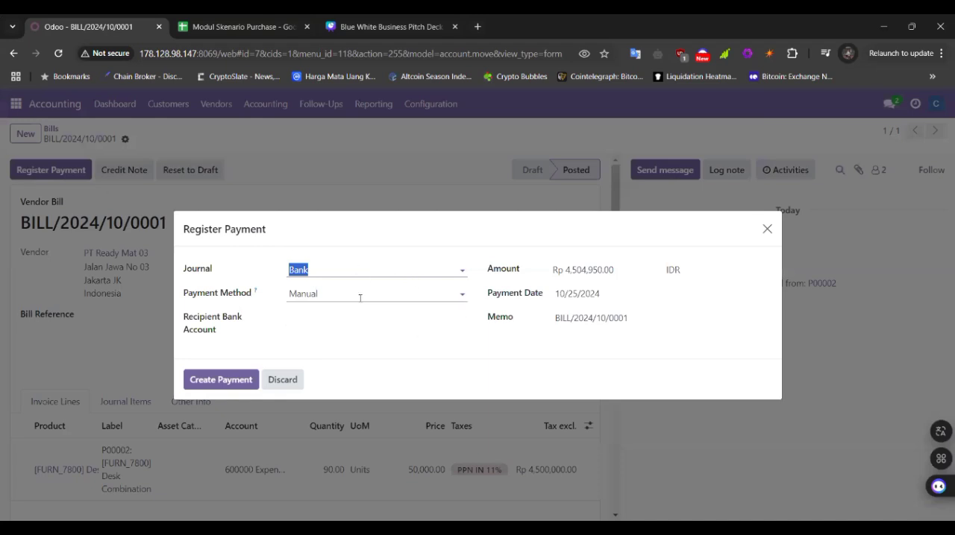
left_click(329, 315)
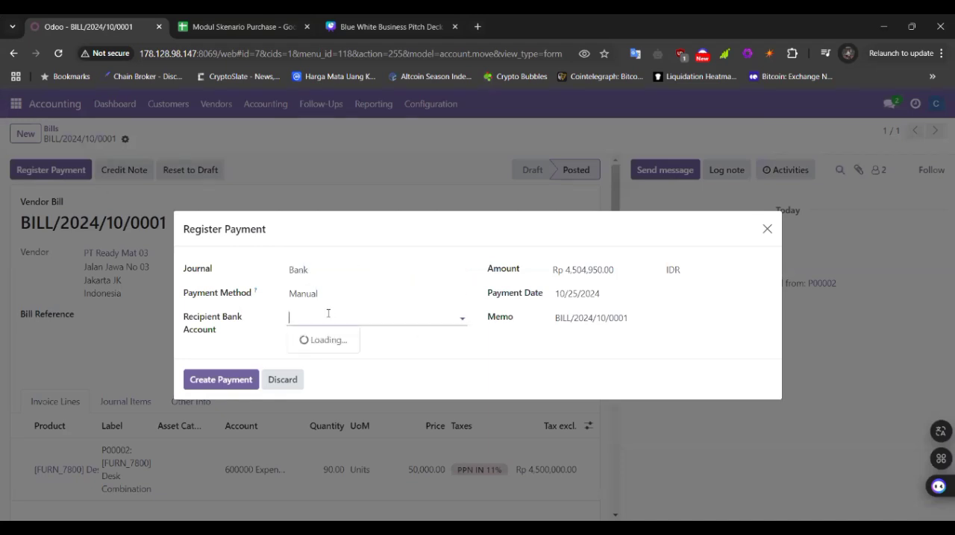
left_click(463, 319)
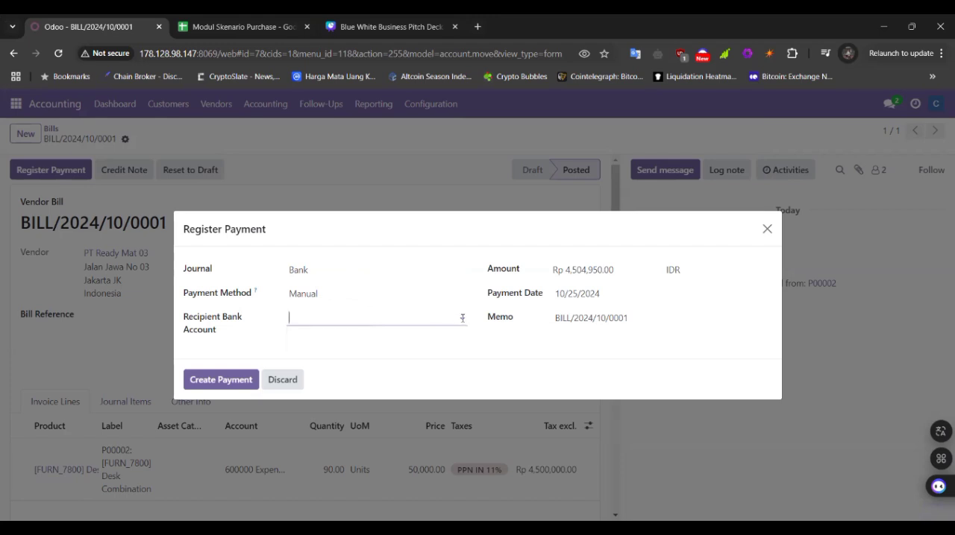
left_click(255, 27)
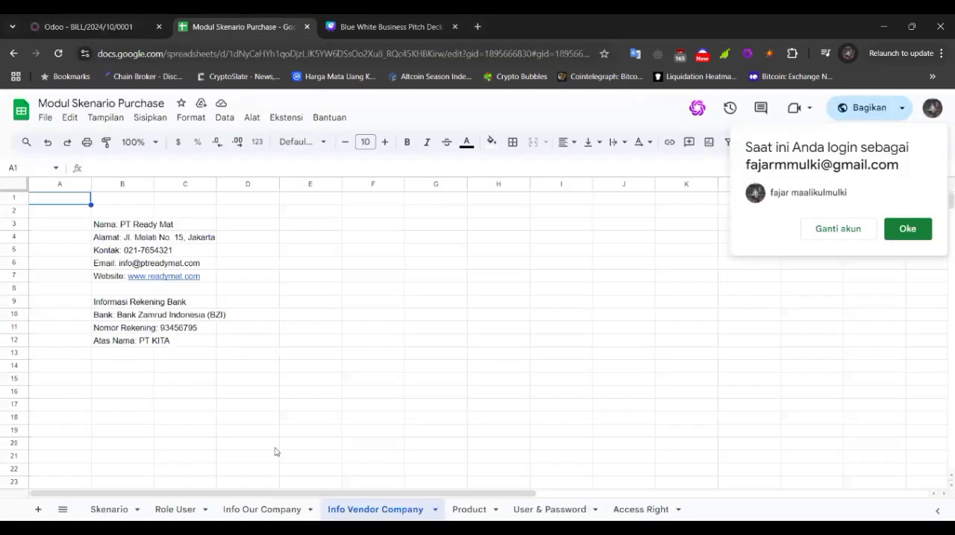
left_click(139, 315)
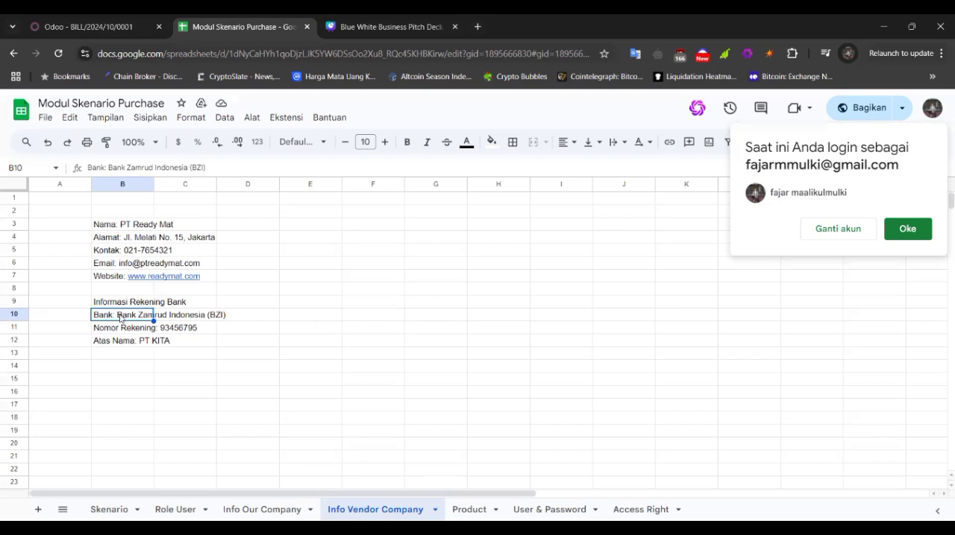
left_click_drag(119, 320, 126, 342)
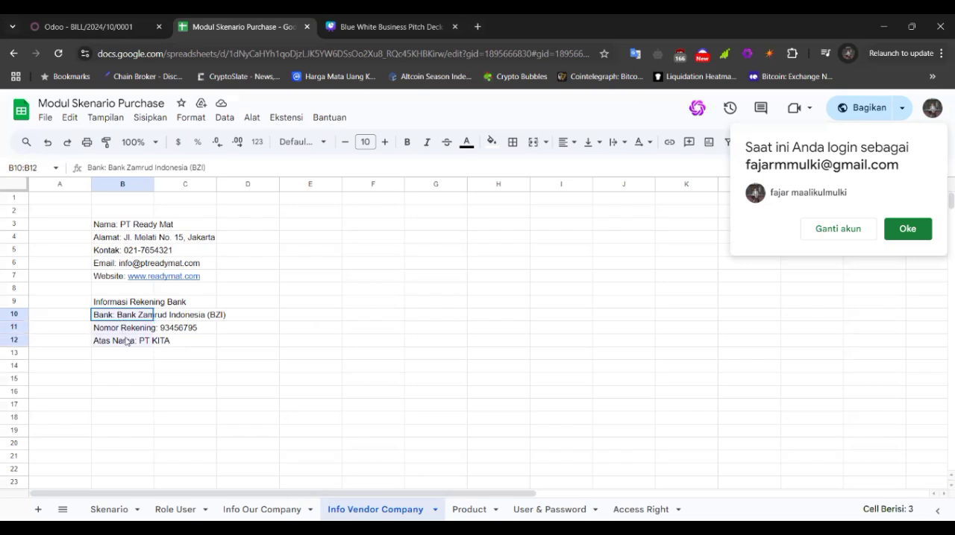
key("ctrl+c")
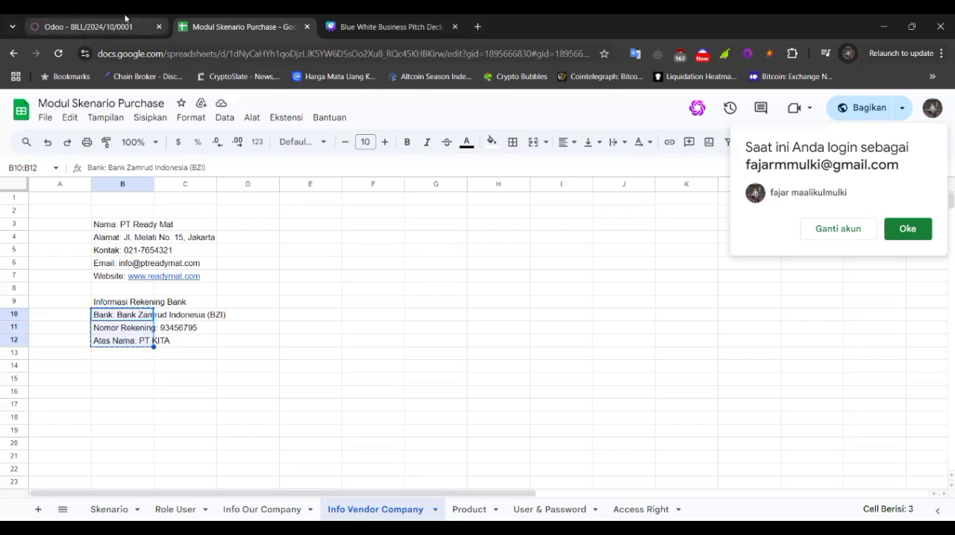
Step: Back in Odoo, create a recipient bank account from the copied bank details, keeping only the account number in Account Number
left_click(124, 20)
key("ctrl+v")
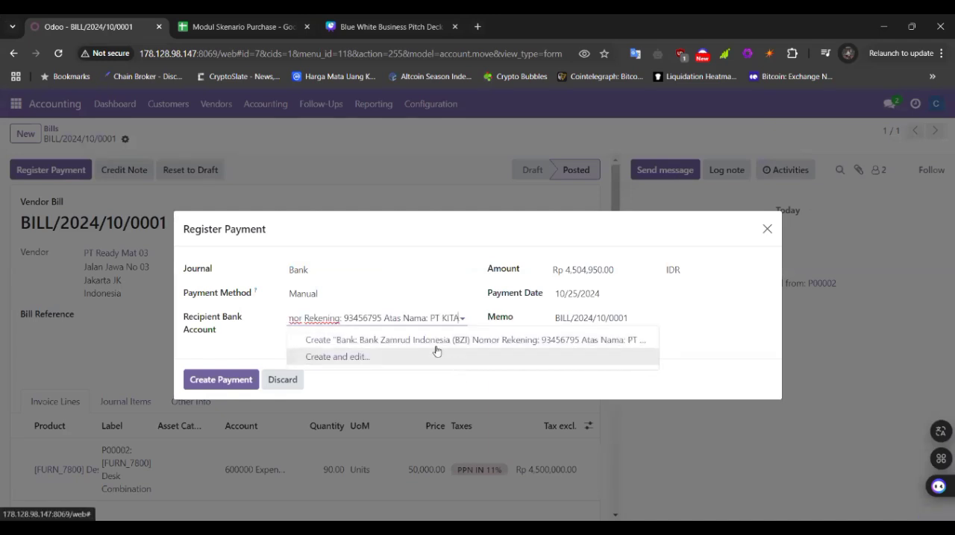
left_click(431, 342)
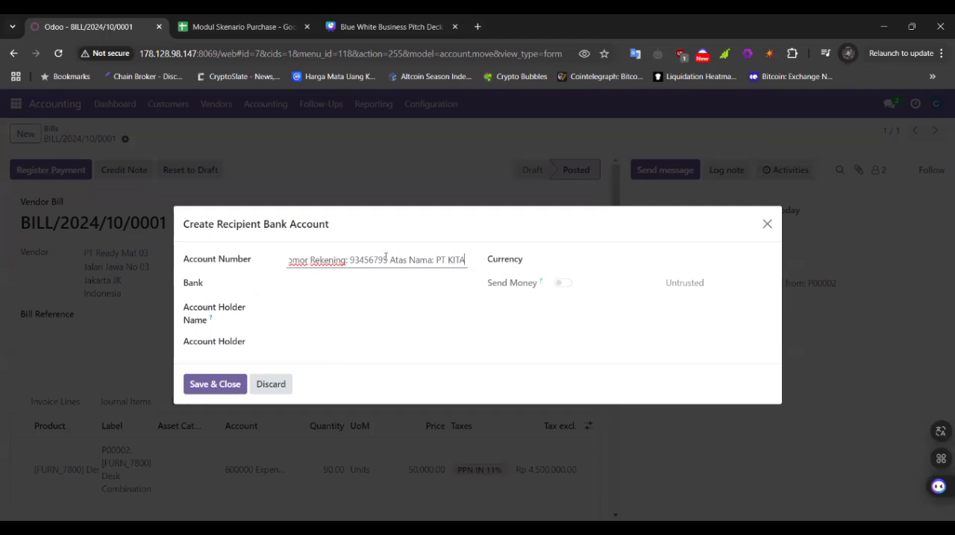
left_click_drag(350, 259, 262, 270)
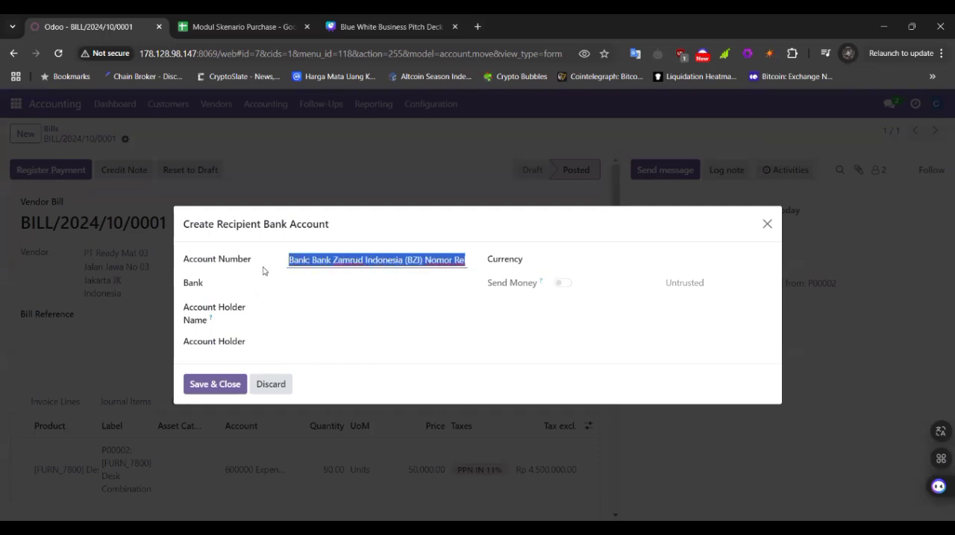
key("BackSpace")
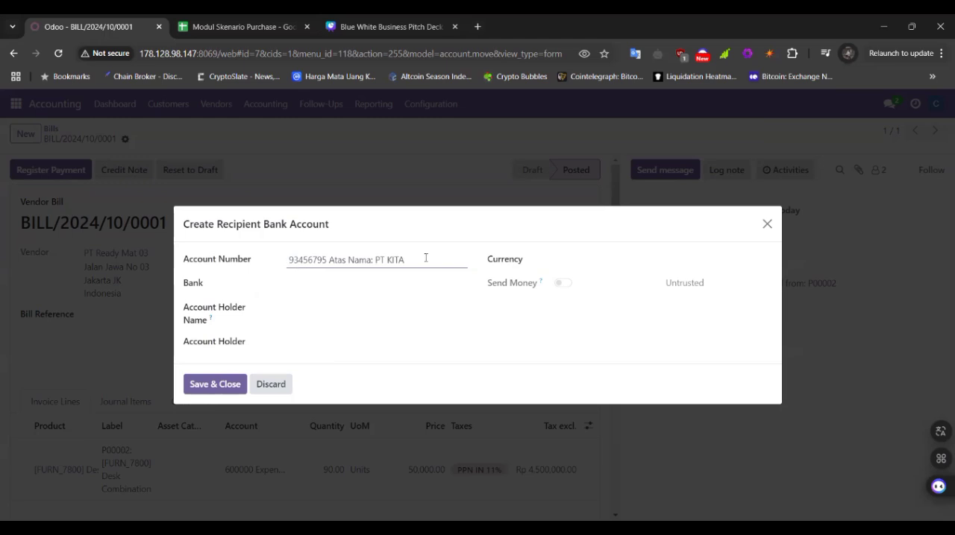
left_click_drag(428, 258, 330, 256)
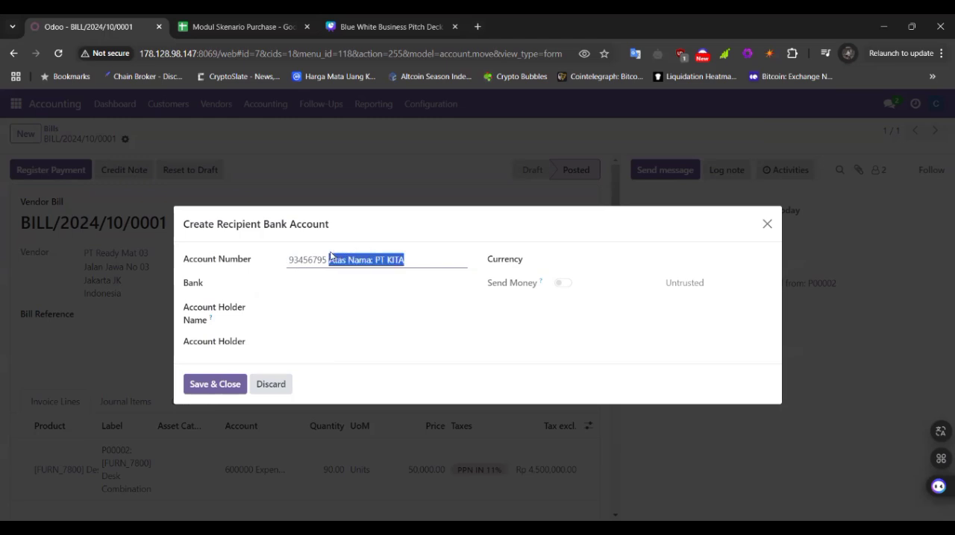
key("BackSpace")
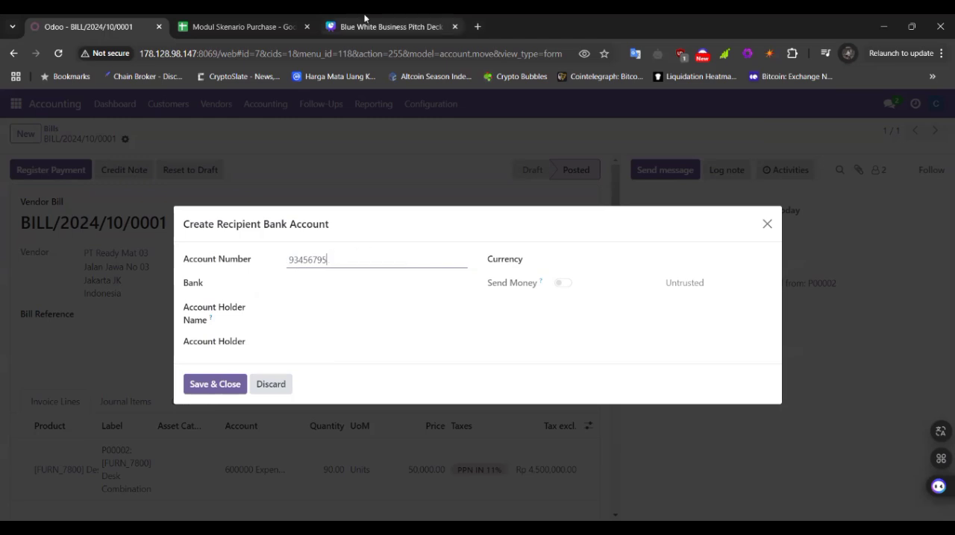
Step: Copy the bank name from B10 in Google Sheets and create "Bank Zamrud Indonesia (BZI)" as the recipient account's bank in Odoo
left_click(228, 17)
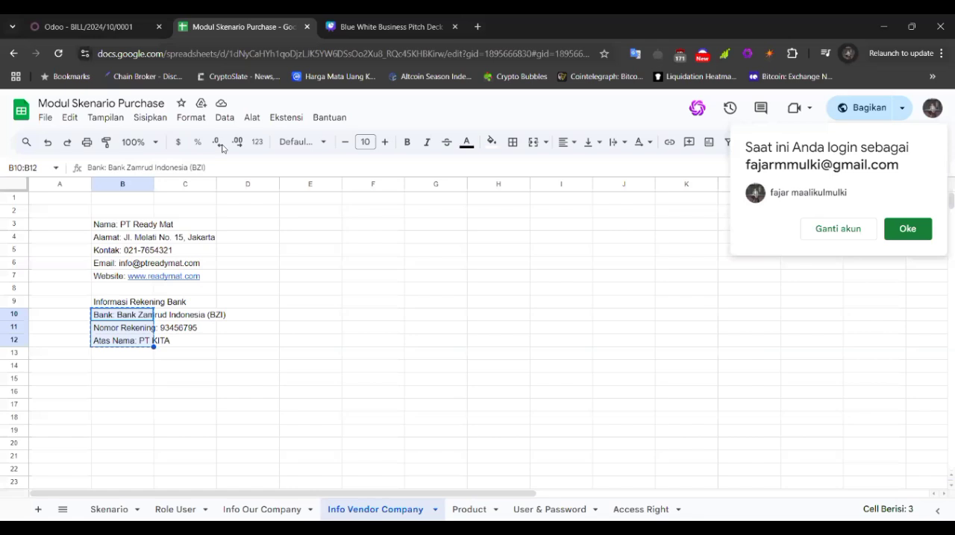
left_click(135, 320)
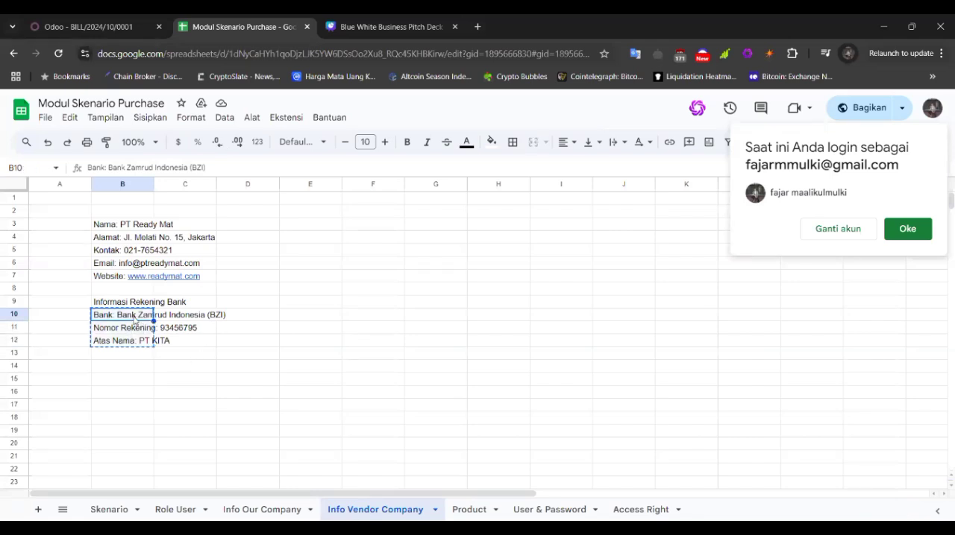
double_click(135, 317)
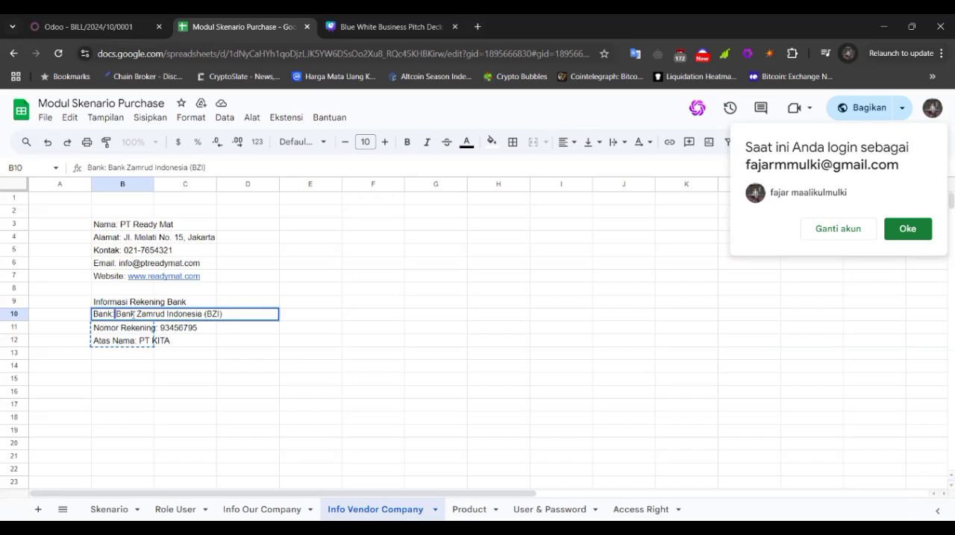
left_click_drag(132, 315, 222, 315)
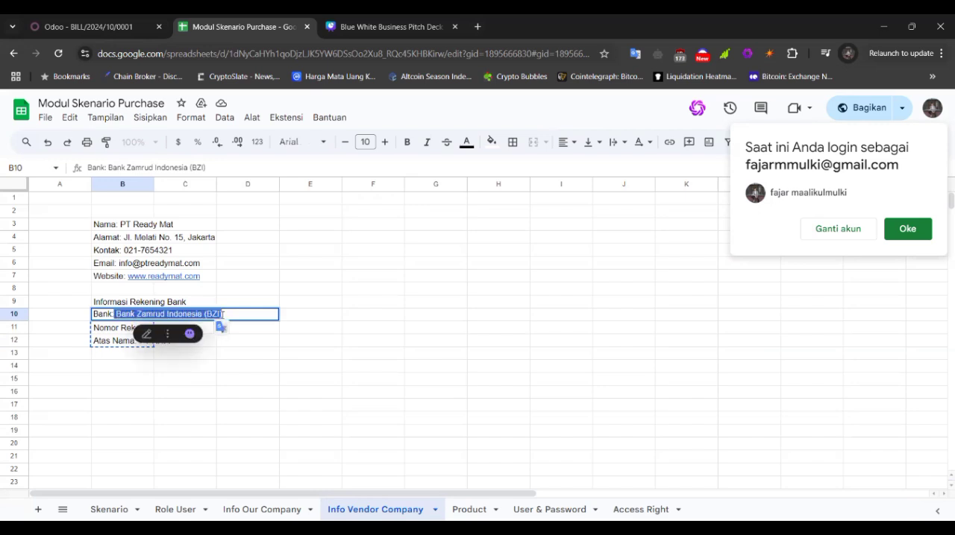
left_click(149, 21)
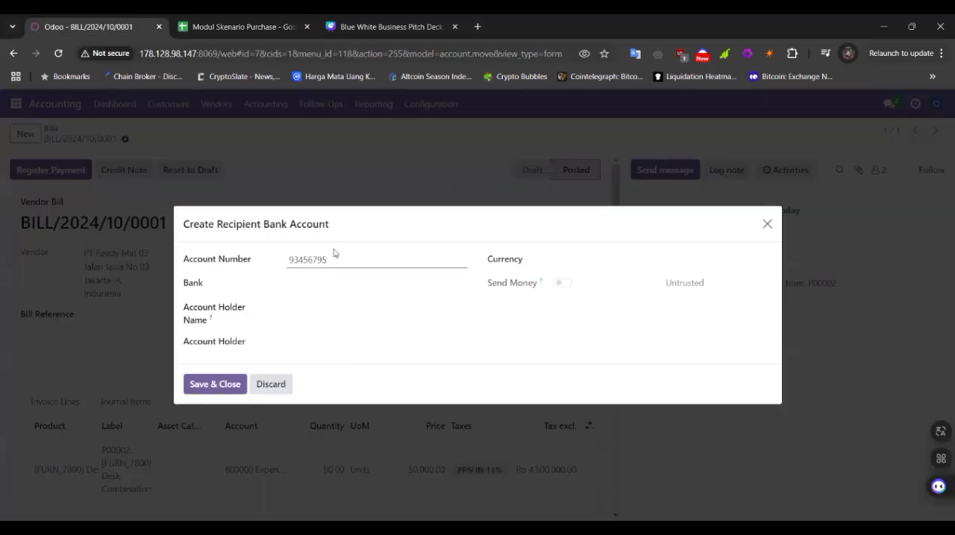
left_click(319, 288)
key("ctrl+v")
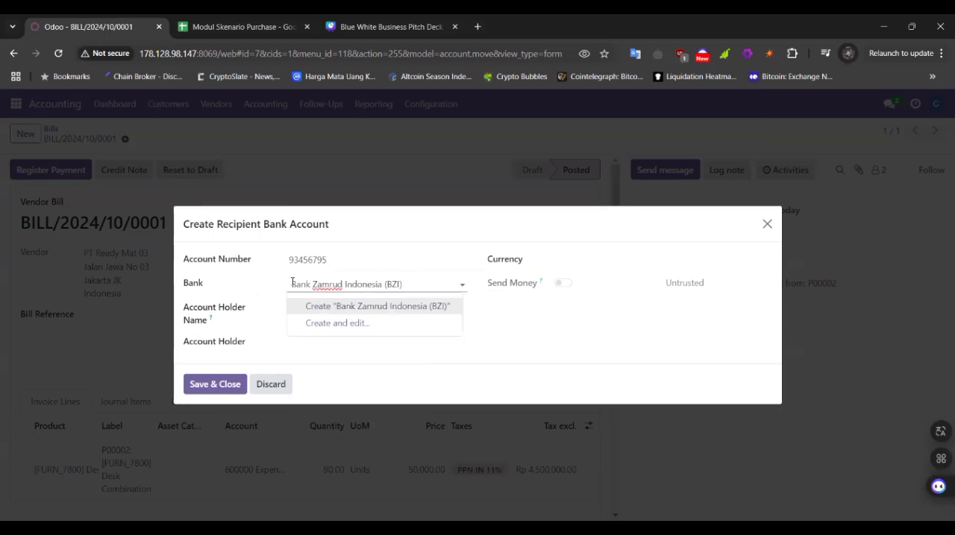
left_click(292, 283)
key("BackSpace")
left_click(342, 308)
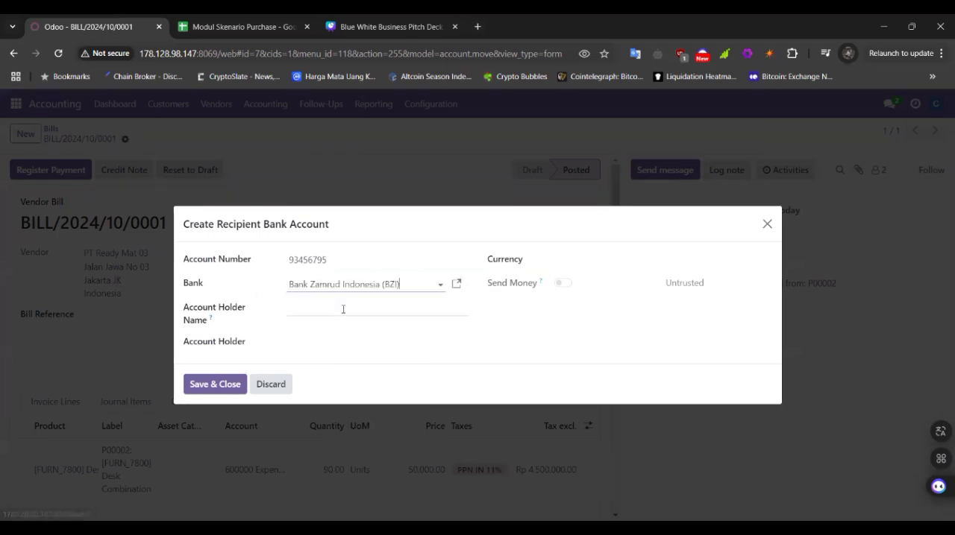
Step: Check the Info Vendor Company sheet, enter PT KITA as the account holder name and select Administrator as the account holder
left_click(365, 311)
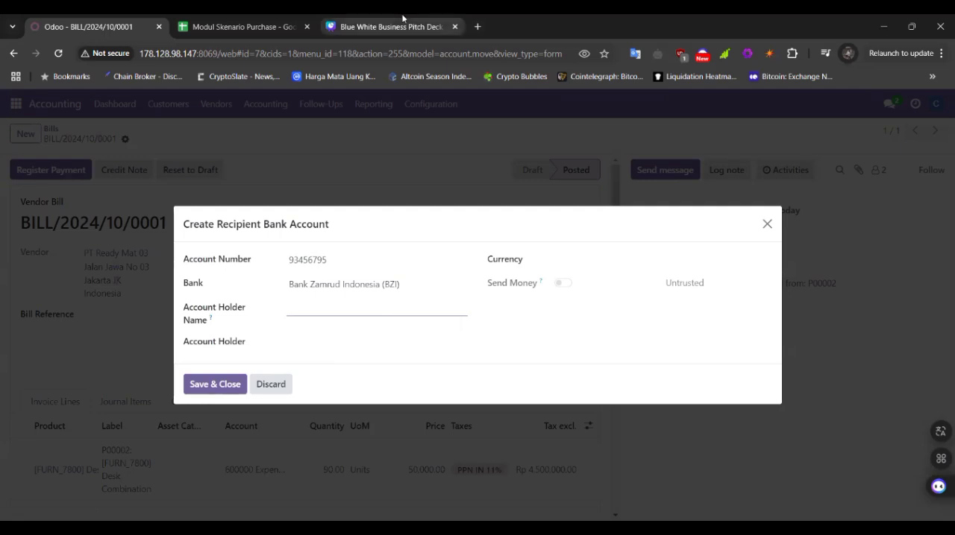
mouse_move(402, 18)
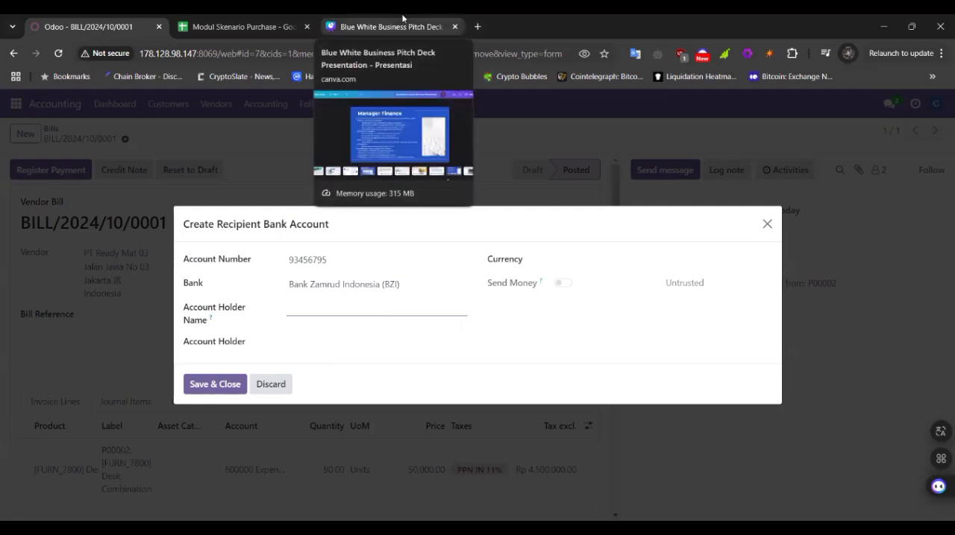
left_click(402, 26)
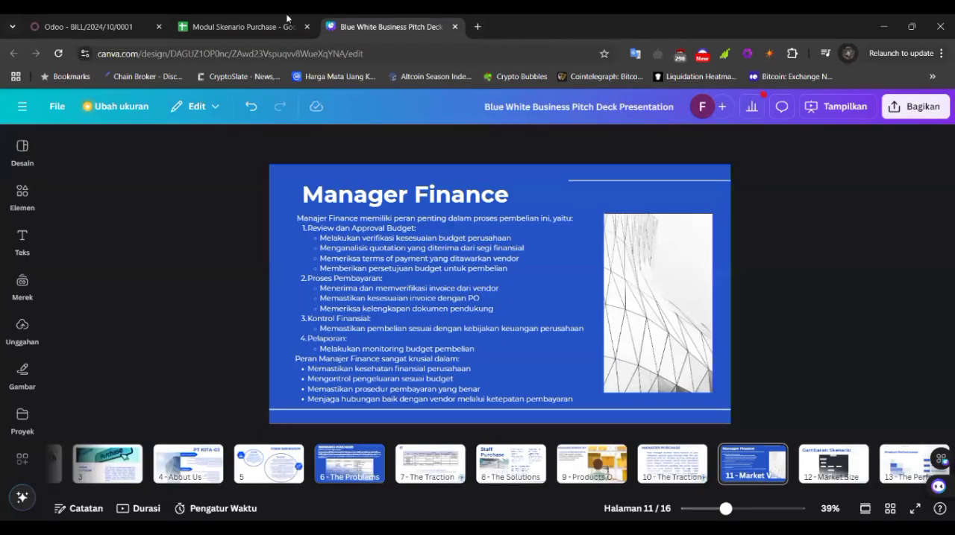
left_click(287, 20)
left_click(209, 343)
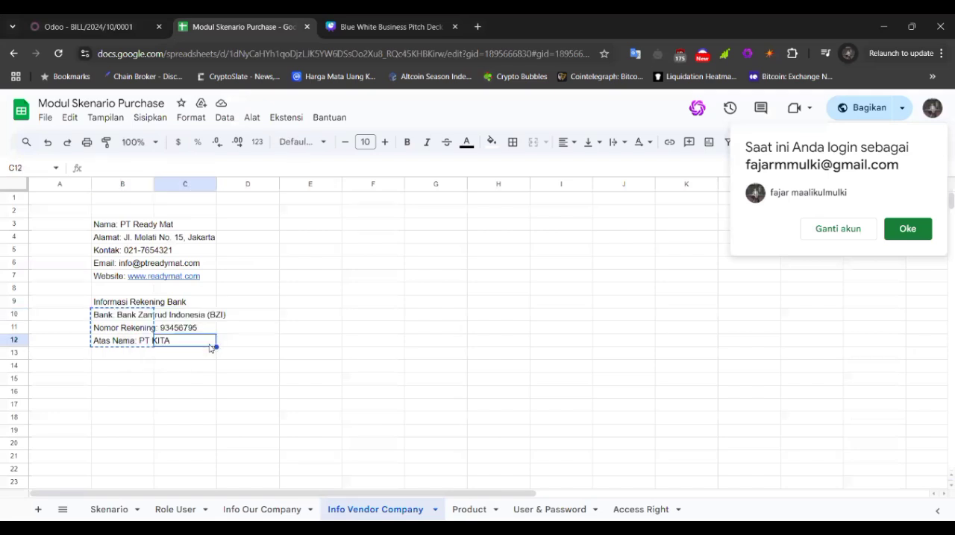
left_click(116, 18)
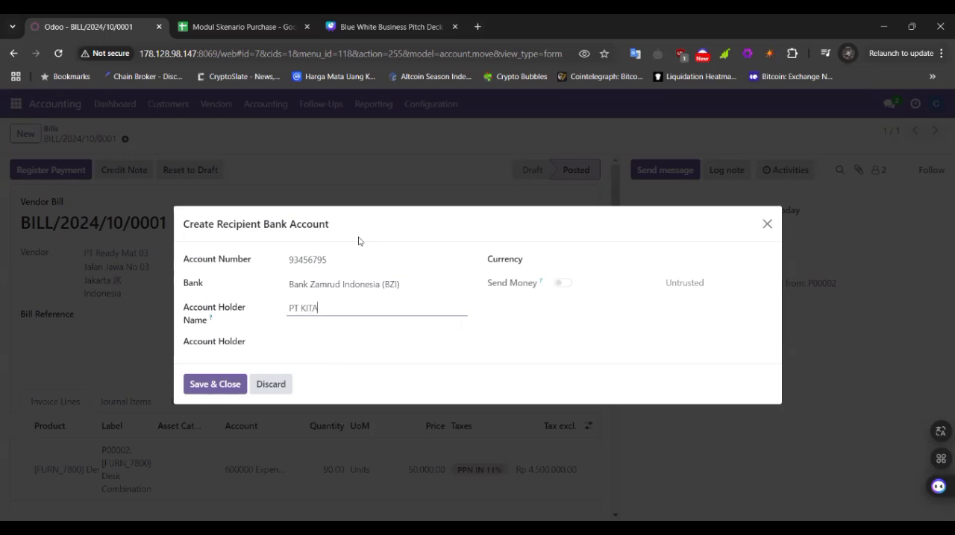
left_click(317, 343)
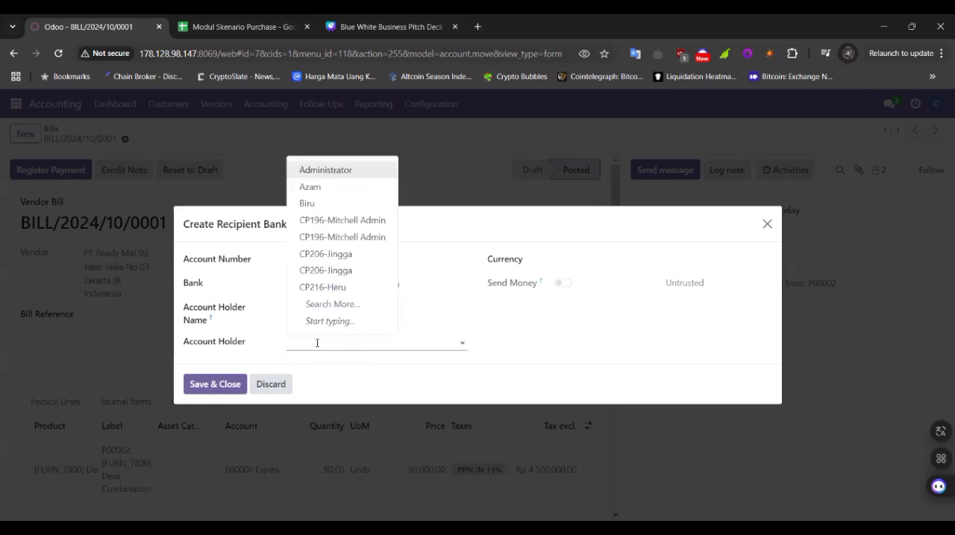
left_click(338, 170)
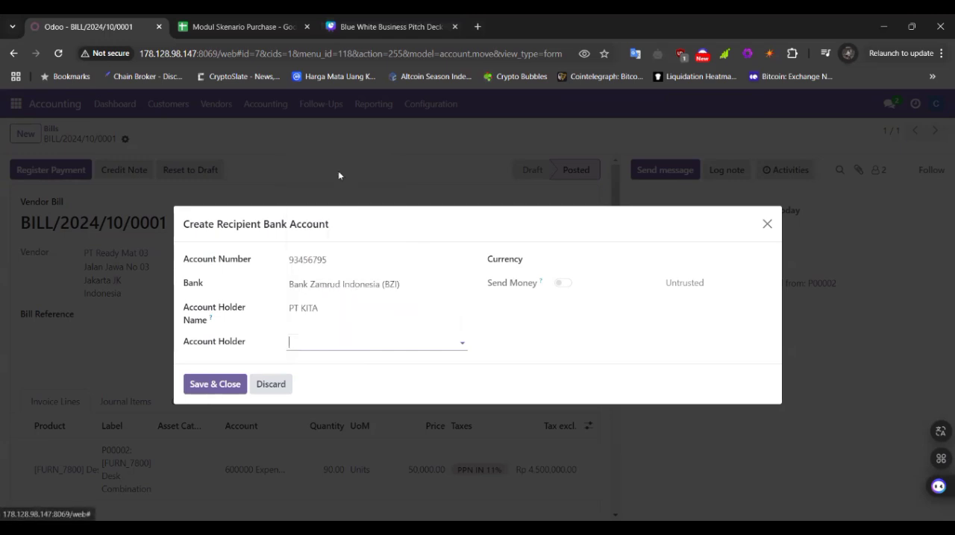
Step: Set the recipient bank account's currency to IDR and try to enable Send Money
left_click(563, 288)
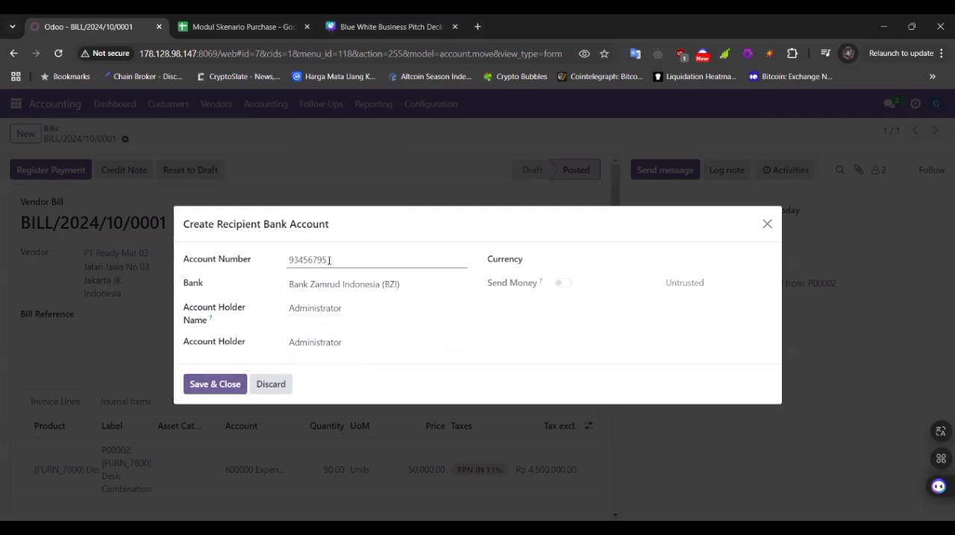
left_click(571, 258)
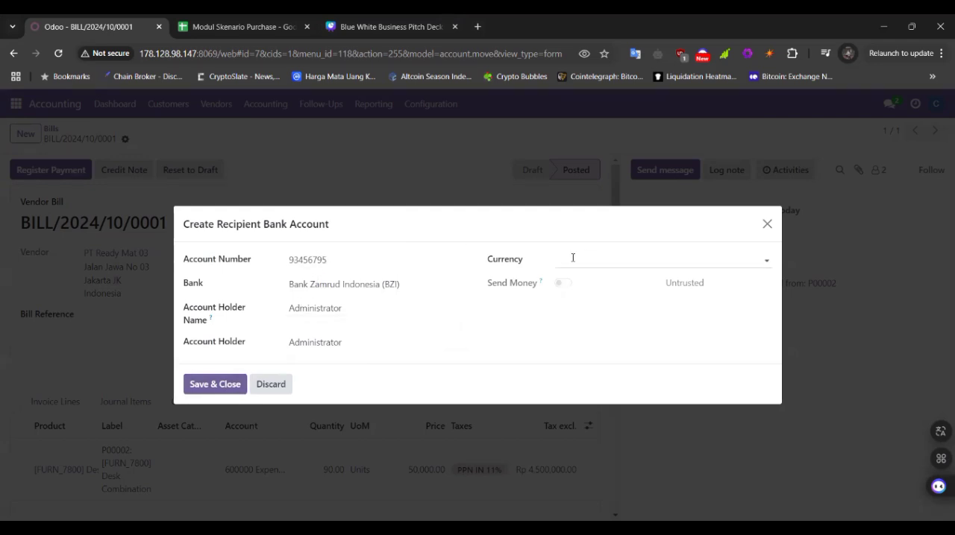
left_click(587, 282)
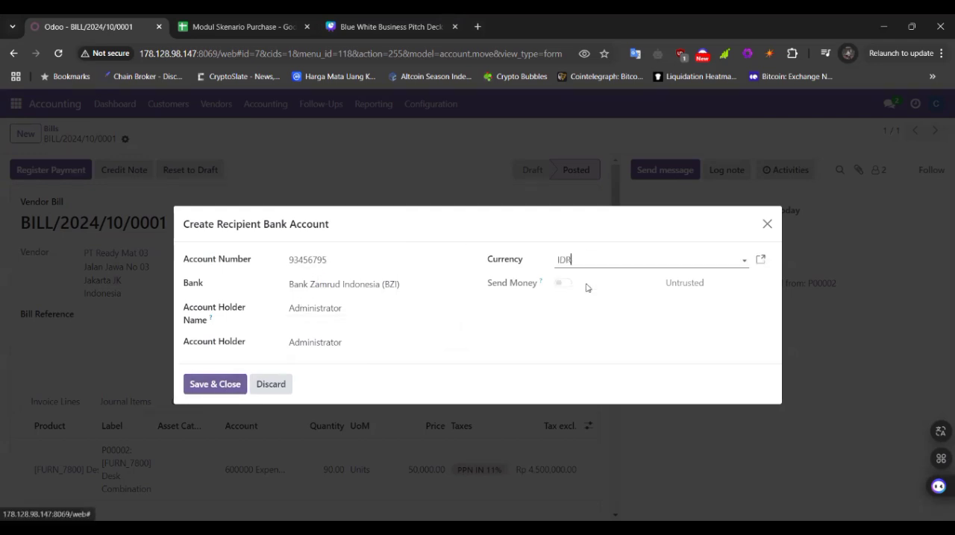
left_click(561, 284)
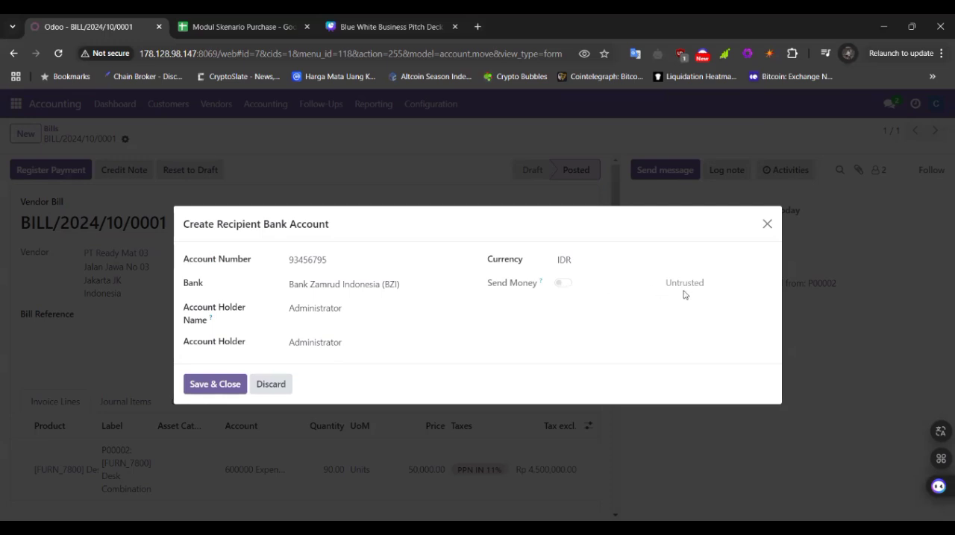
Step: Save the recipient bank account and create the payment for the vendor bill
left_click(213, 386)
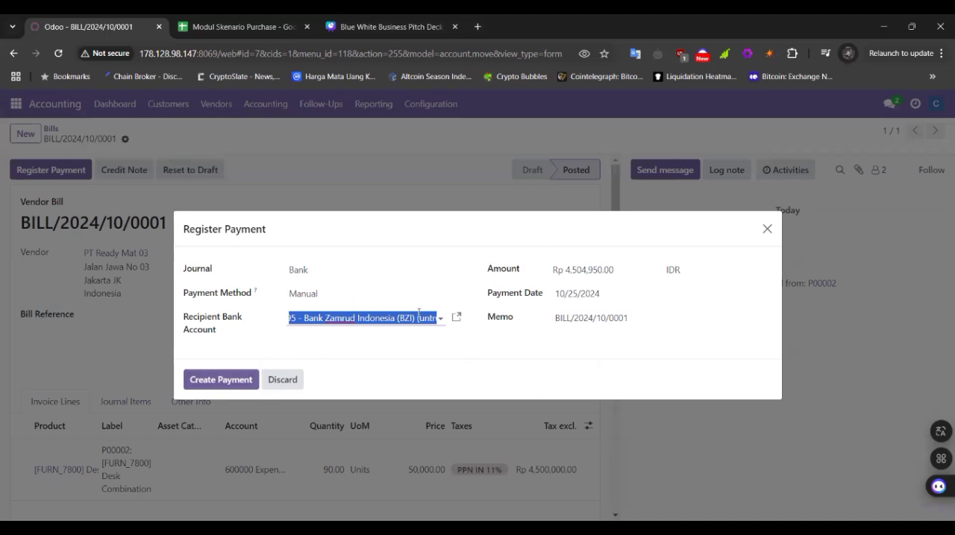
left_click(323, 318)
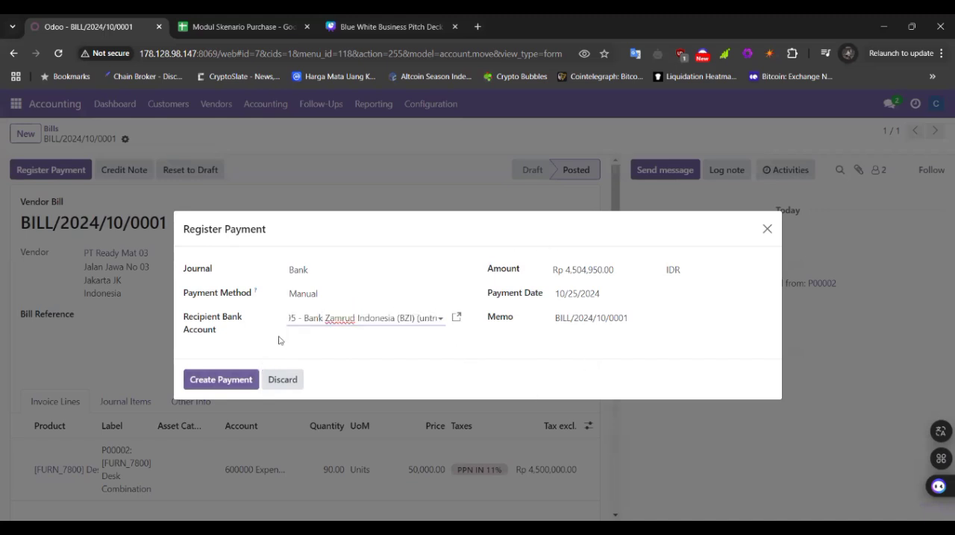
left_click(226, 380)
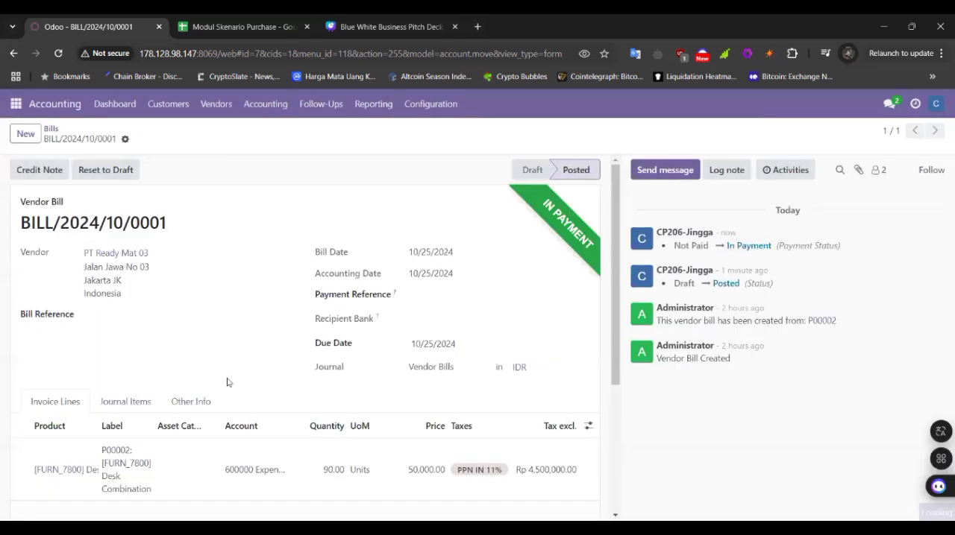
Step: Examine the vendor bill's payment status, dates, invoice line, totals and amount due
scroll(478, 293, "down", 4)
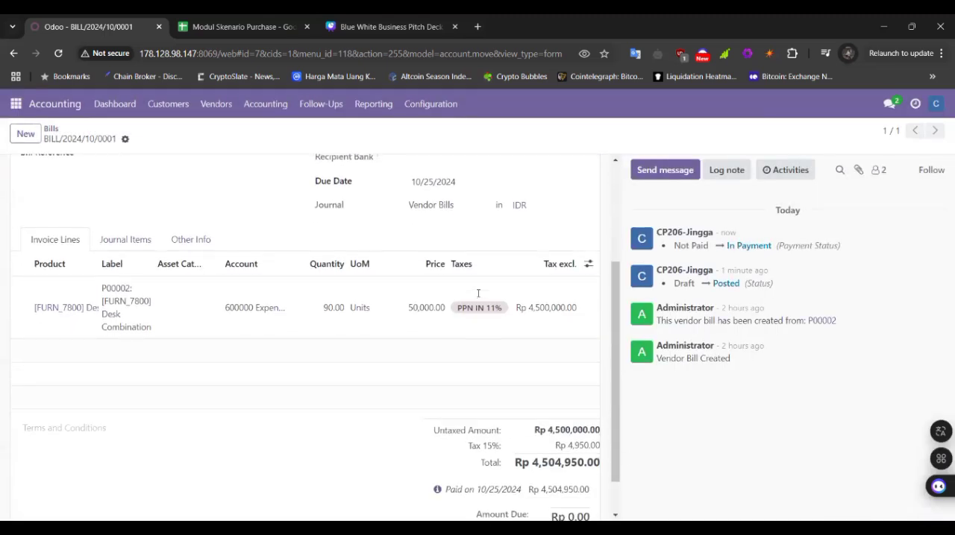
scroll(477, 292, "up", 3)
scroll(512, 220, "up", 1)
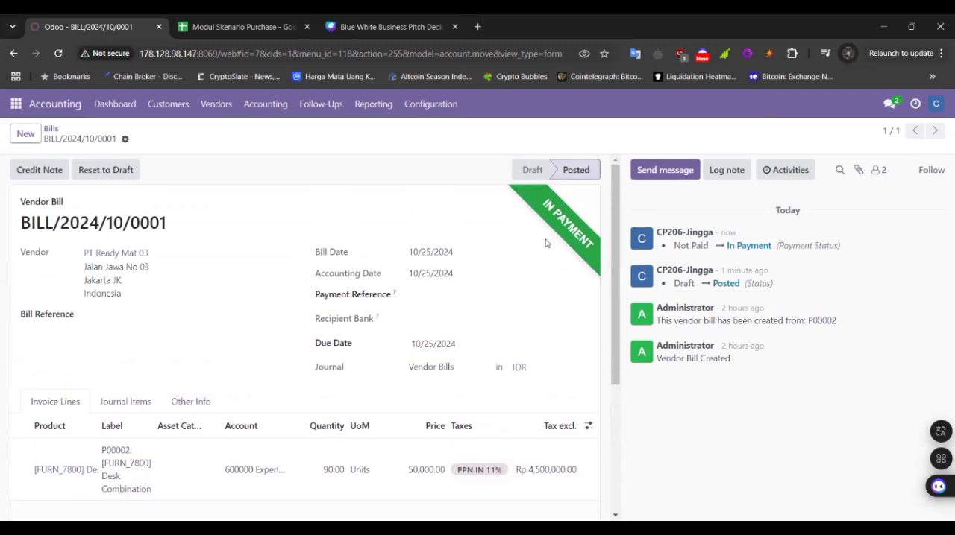
scroll(545, 223, "down", 2)
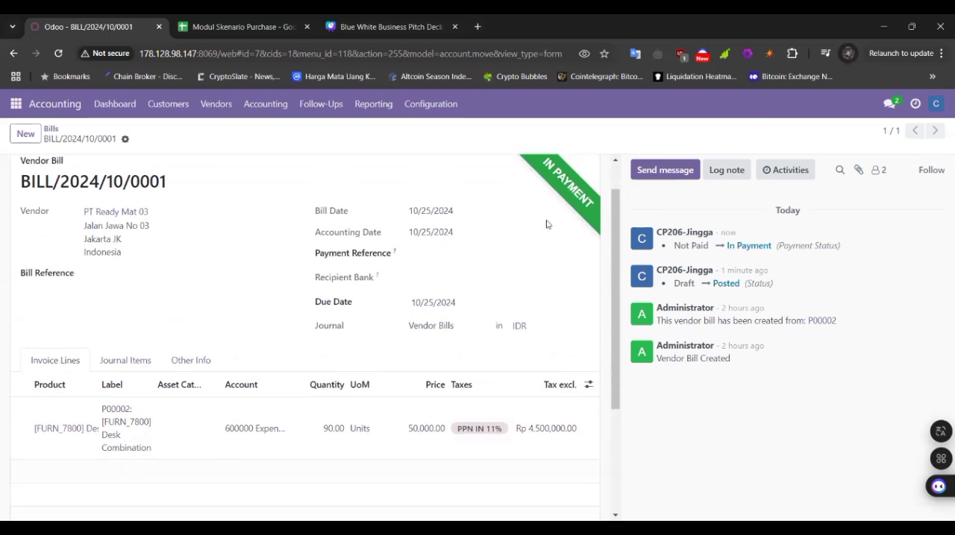
scroll(546, 222, "up", 2)
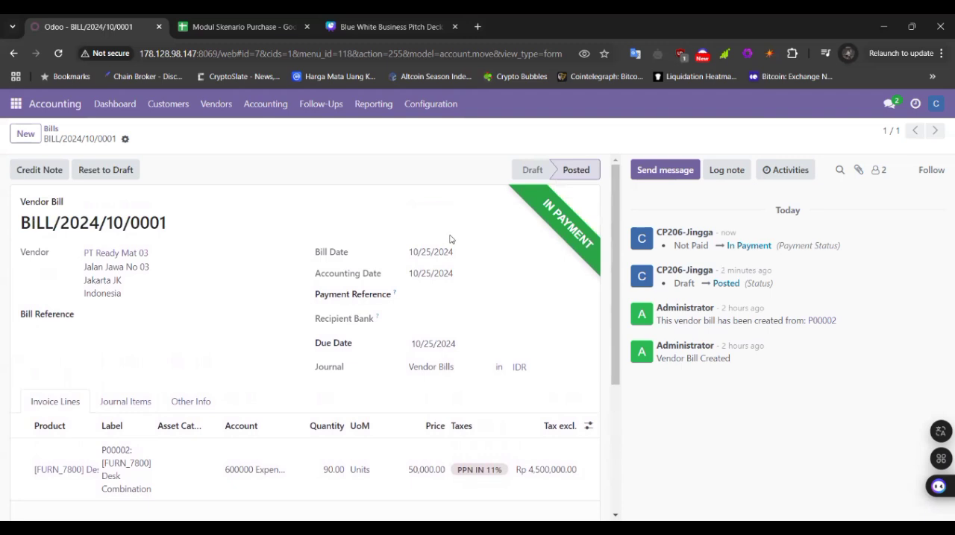
scroll(449, 241, "down", 4)
scroll(449, 239, "up", 4)
scroll(381, 287, "down", 4)
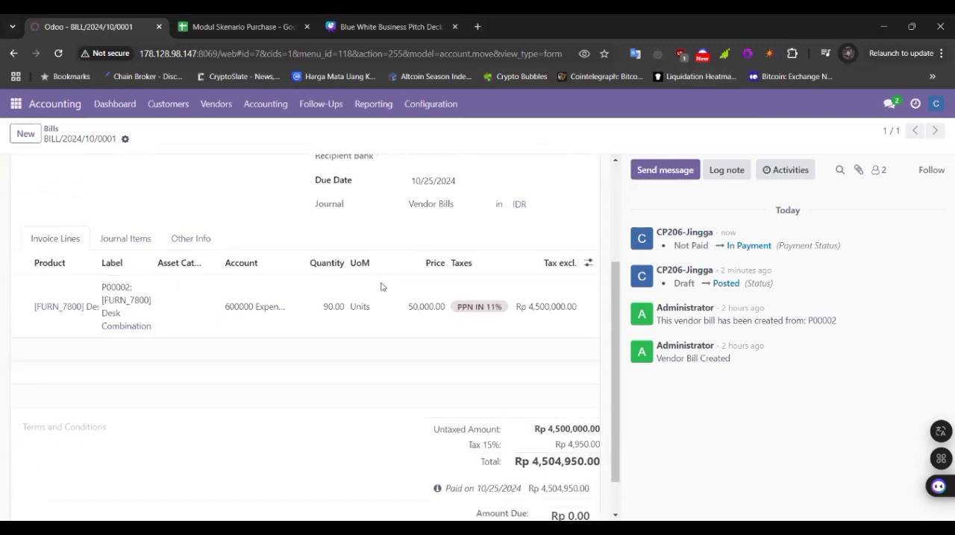
scroll(381, 287, "up", 4)
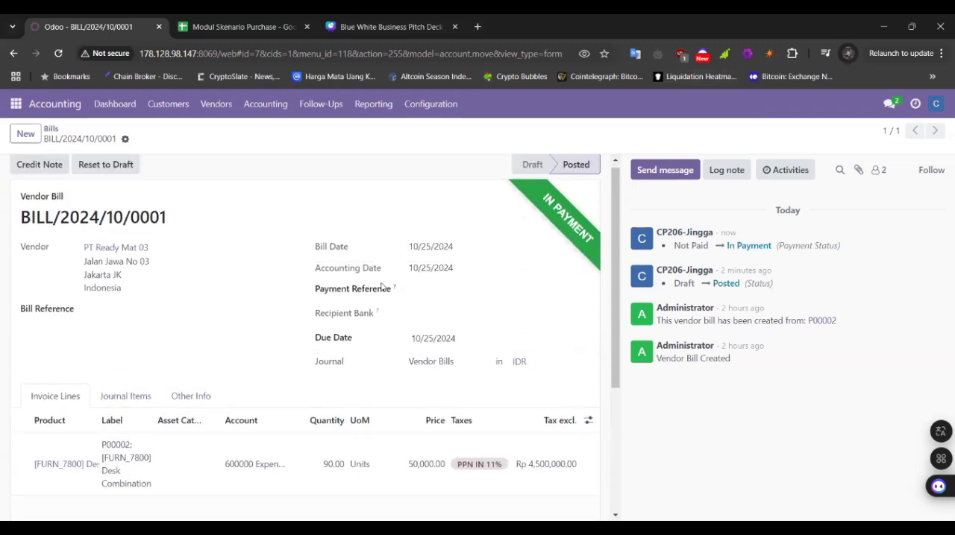
scroll(381, 287, "down", 1)
scroll(381, 287, "up", 1)
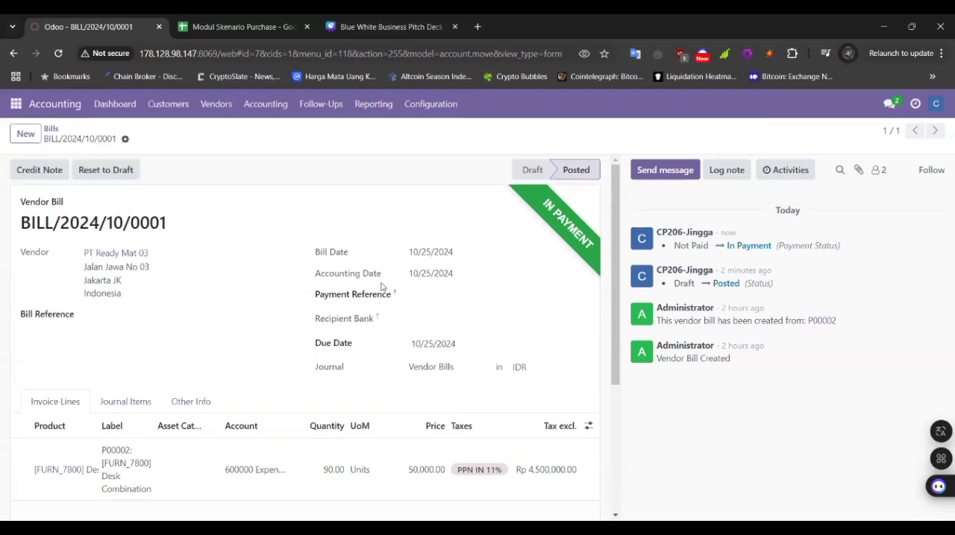